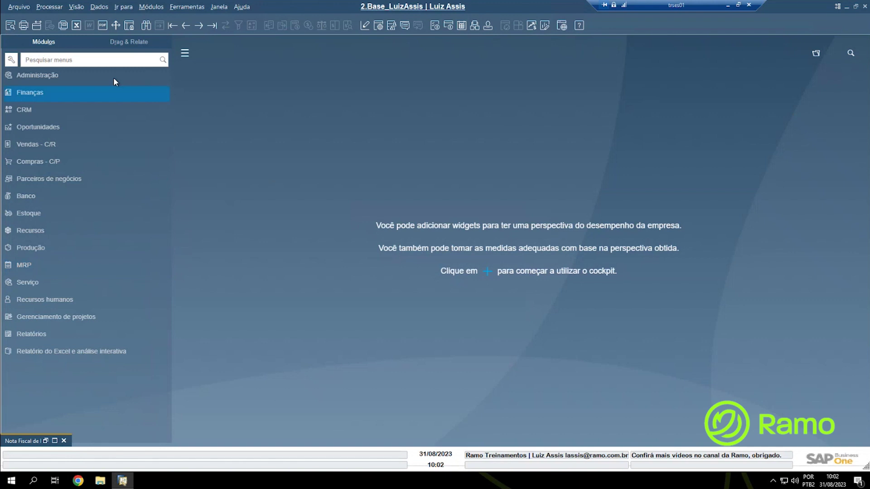
# Open Detalhes da empresa from the Inicialização do sistema section of Administração and display its Inicialização básica settings.
pyautogui.click(114, 81)
pyautogui.click(114, 81)
pyautogui.click(105, 137)
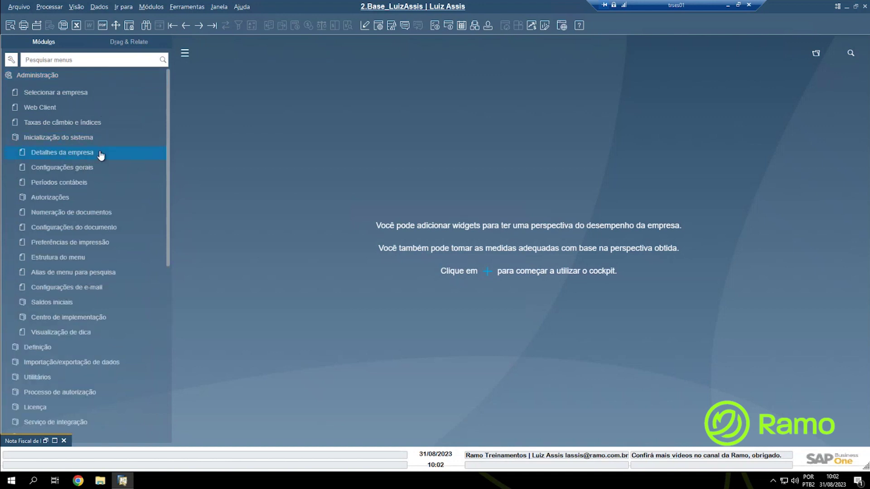
pyautogui.click(101, 154)
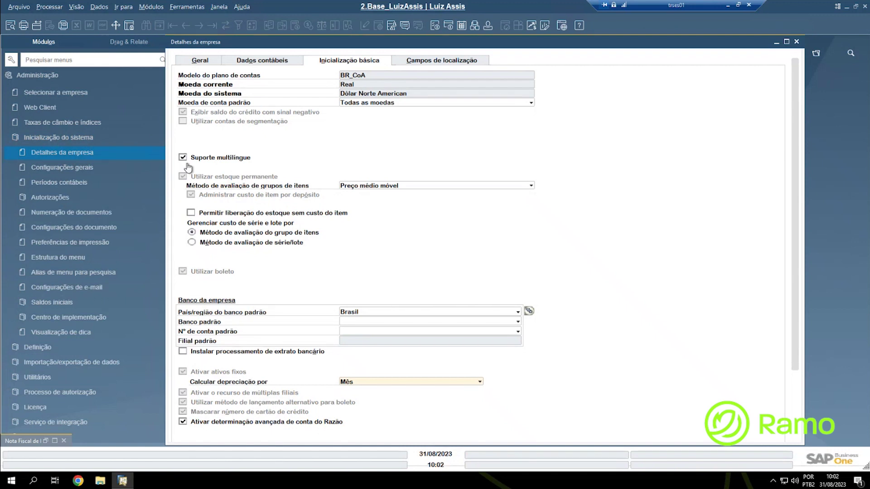
pyautogui.click(324, 68)
# Examine the Ativar determinação avançada de conta do Razão option and the remaining basic initialization settings, and close the company details.
pyautogui.click(197, 427)
pyautogui.click(197, 429)
pyautogui.click(197, 429)
pyautogui.click(197, 429)
pyautogui.click(197, 429)
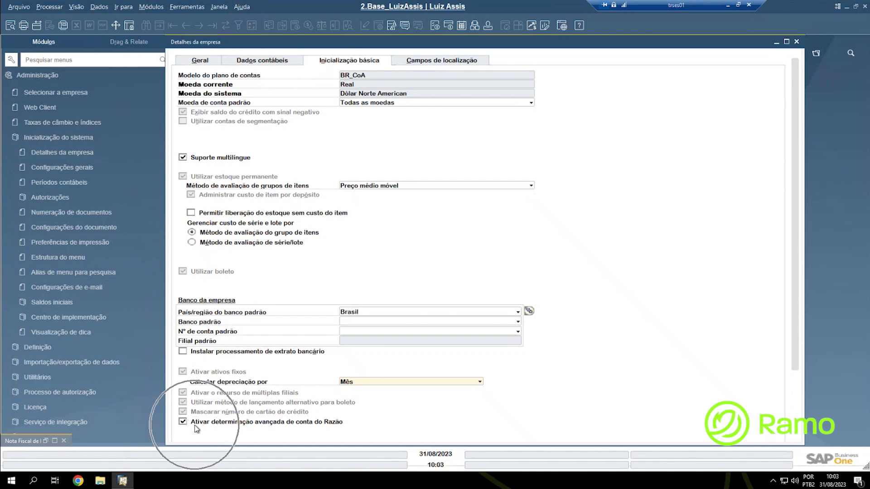
pyautogui.click(198, 429)
pyautogui.click(198, 429)
pyautogui.click(196, 429)
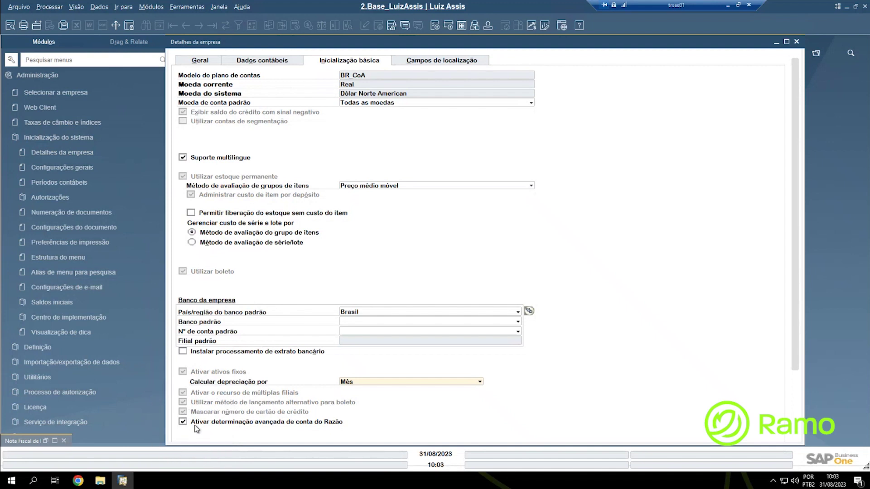
pyautogui.scroll(-1, 196, 429)
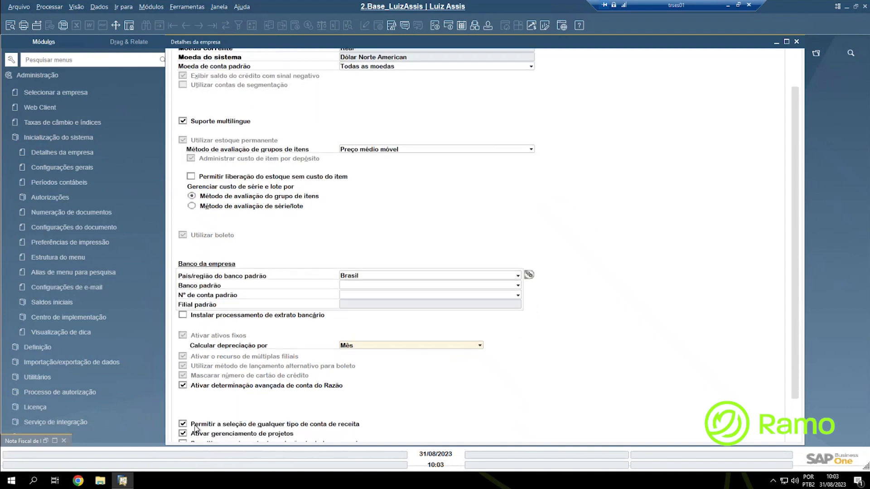
pyautogui.scroll(-1, 195, 428)
pyautogui.click(191, 436)
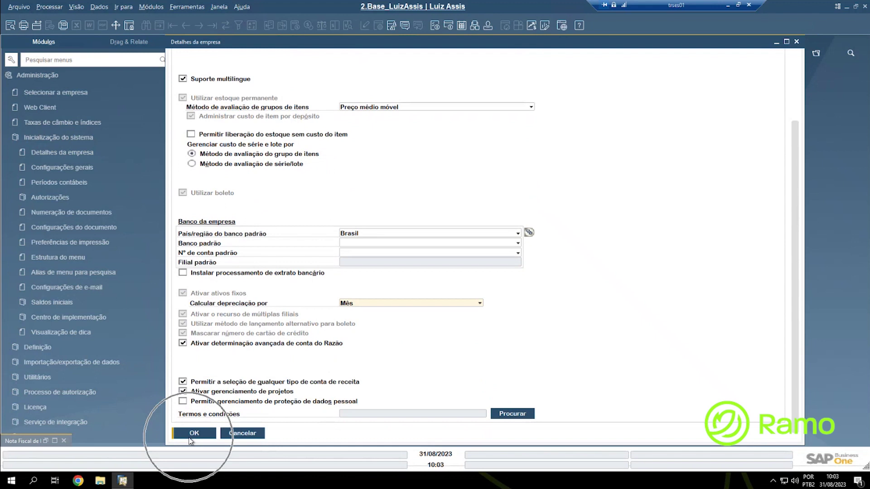
pyautogui.click(795, 43)
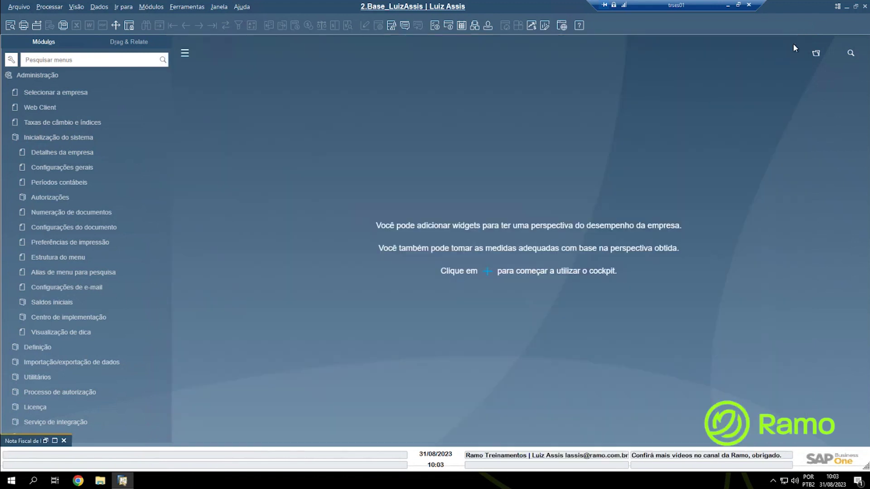
# Search the menus for "determinação de conta do r" and open Determinação de conta do Razão at the Compras accounts.
pyautogui.click(77, 59)
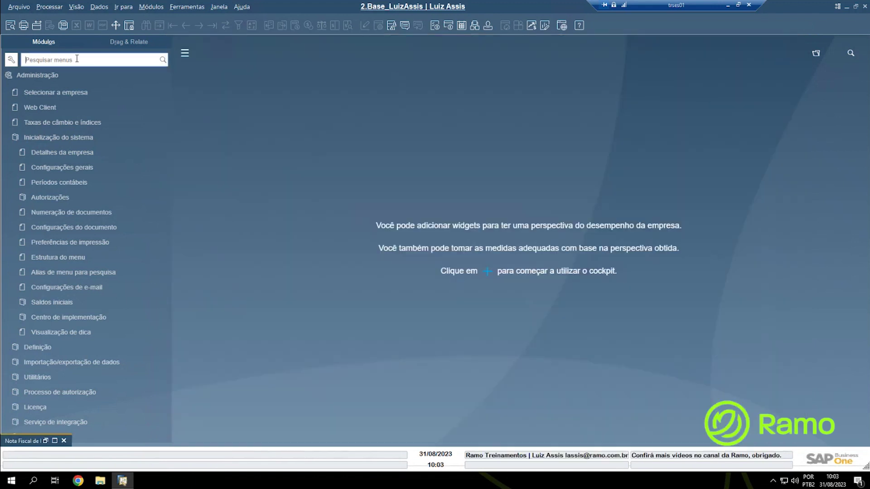
pyautogui.write('determinação de conta do r')
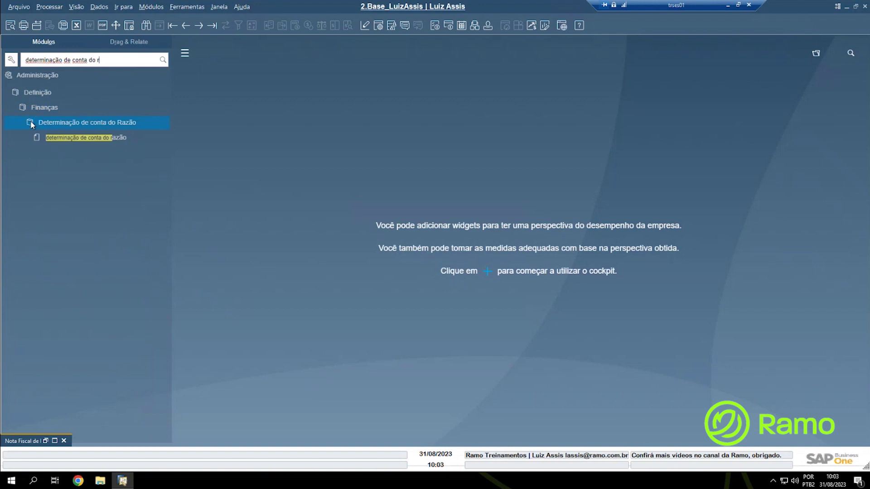
pyautogui.click(39, 139)
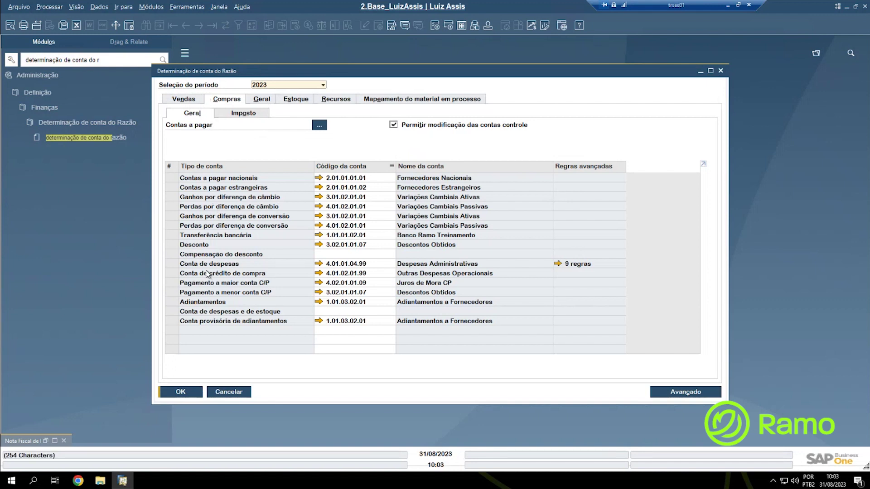
# Select the Conta de despesas account code, view the complete list of advanced determination rules, and close the list.
pyautogui.click(372, 263)
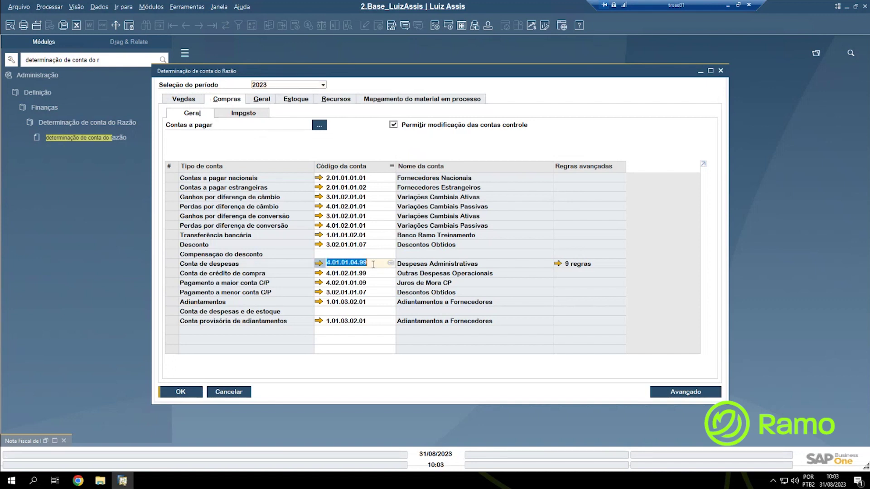
pyautogui.click(373, 264)
pyautogui.moveTo(378, 266)
pyautogui.click(684, 393)
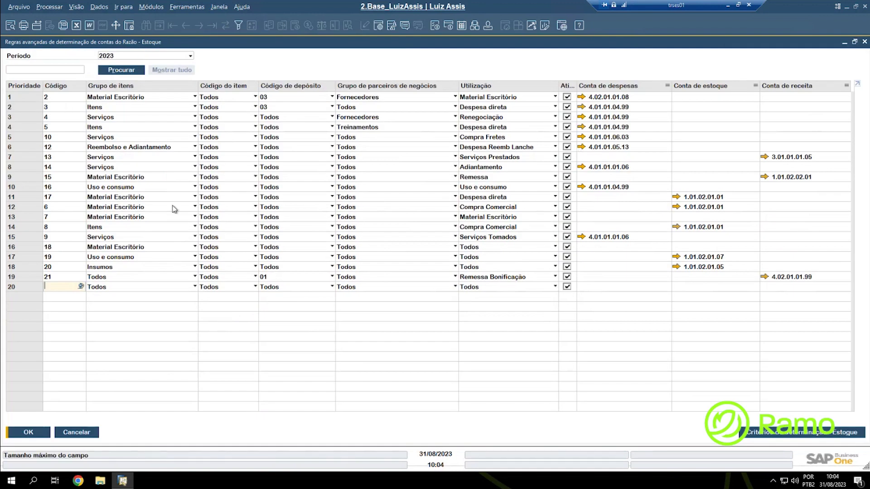
pyautogui.click(865, 42)
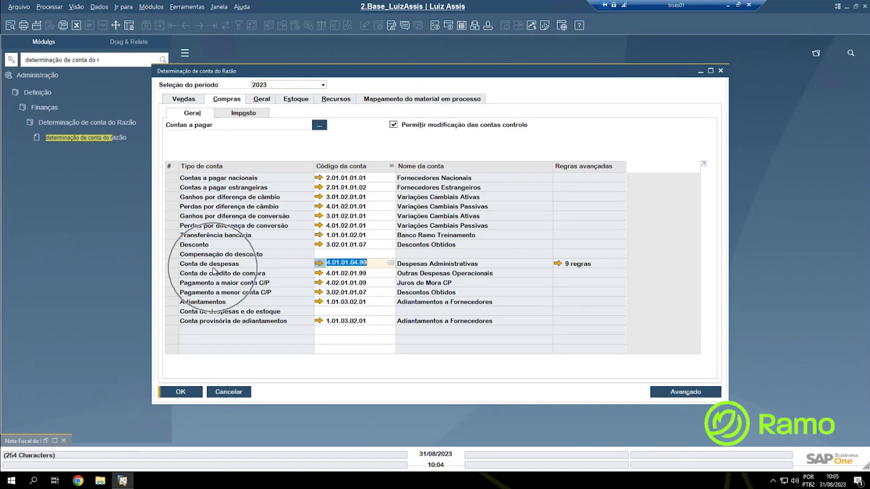
# Open the advanced rules linked to Conta de despesas and adjust the column widths of the rules table.
pyautogui.click(558, 264)
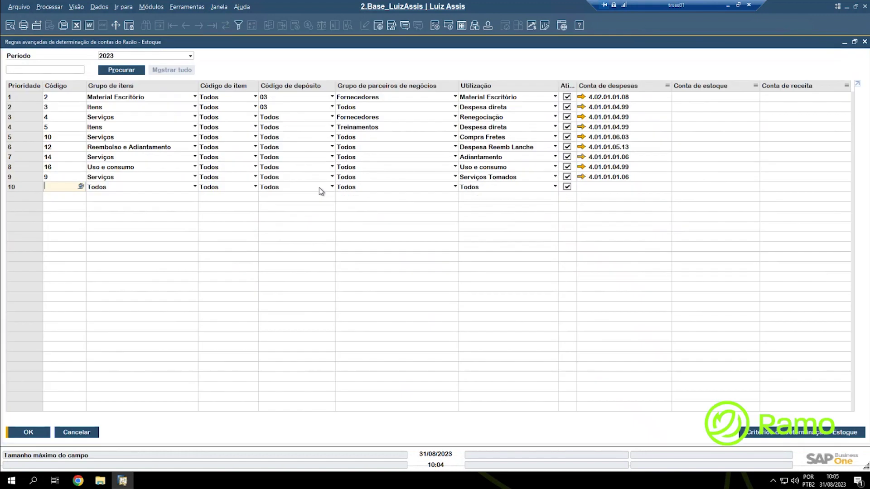
pyautogui.click(200, 219)
pyautogui.click(82, 7)
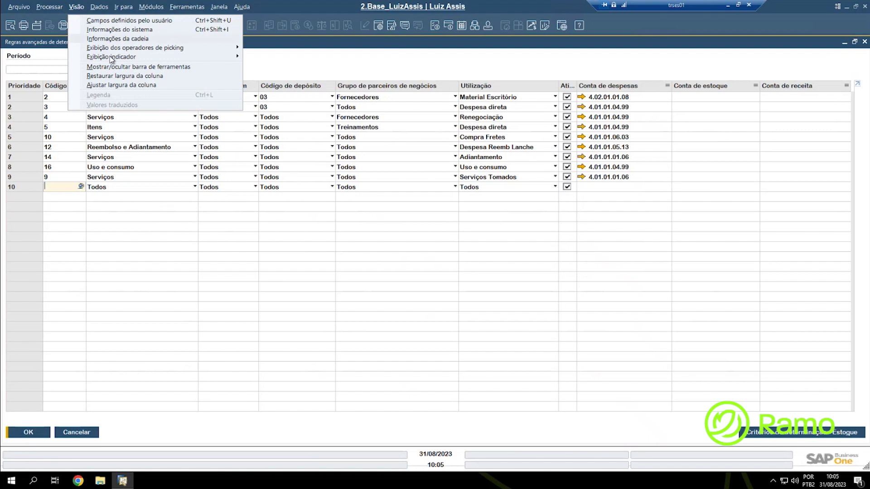
pyautogui.click(110, 85)
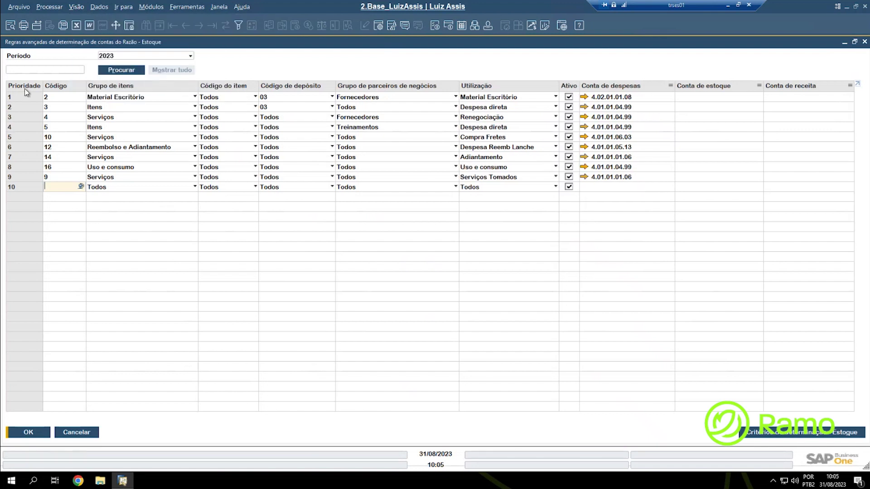
# Open the stock determination criteria and try activating País/região de entrega, leaving it deactivated.
pyautogui.click(783, 439)
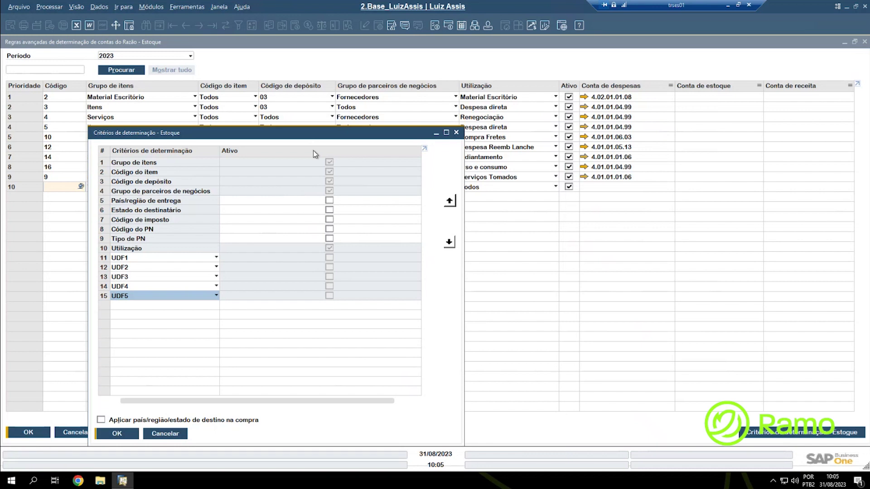
pyautogui.moveTo(309, 139); pyautogui.dragTo(444, 228)
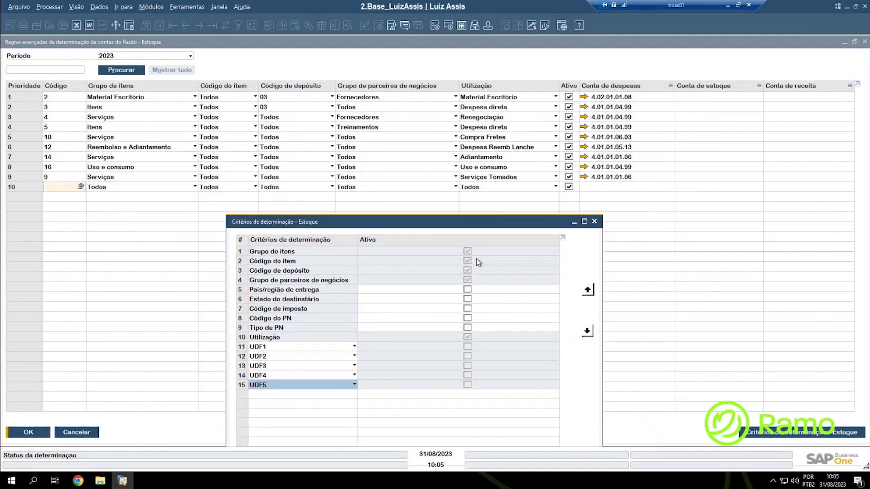
pyautogui.click(477, 258)
pyautogui.click(480, 271)
pyautogui.click(468, 291)
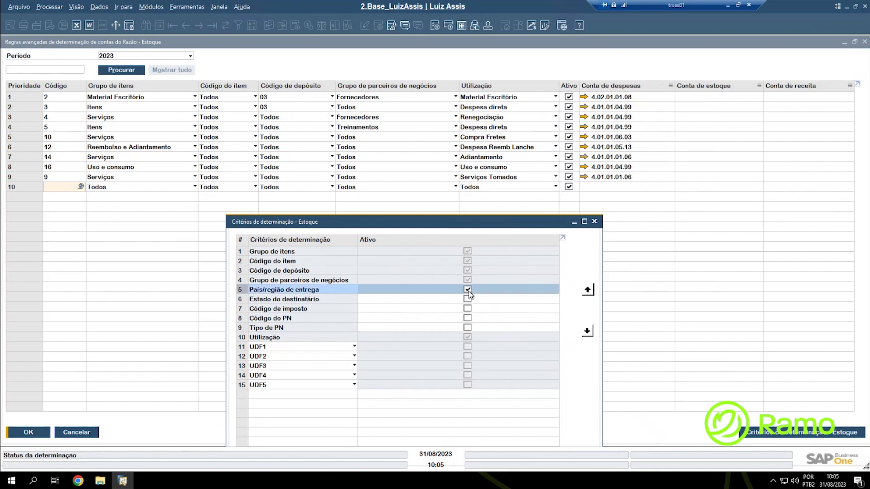
pyautogui.click(468, 290)
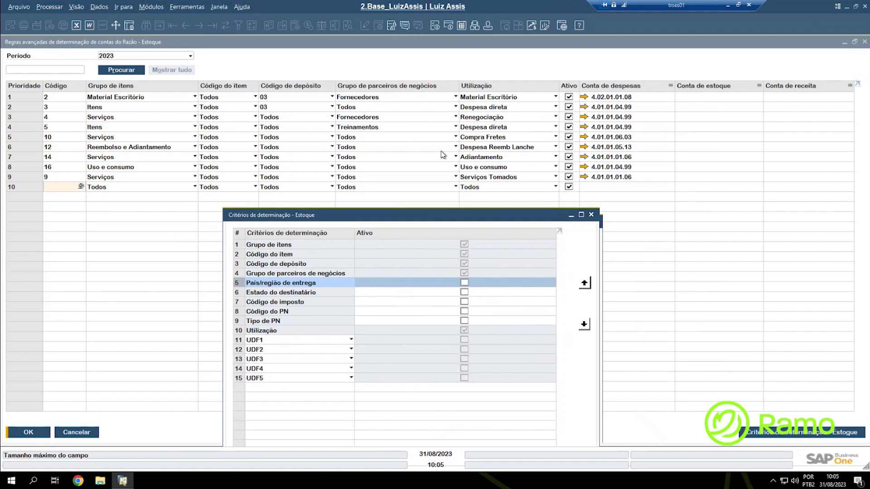
pyautogui.click(474, 209)
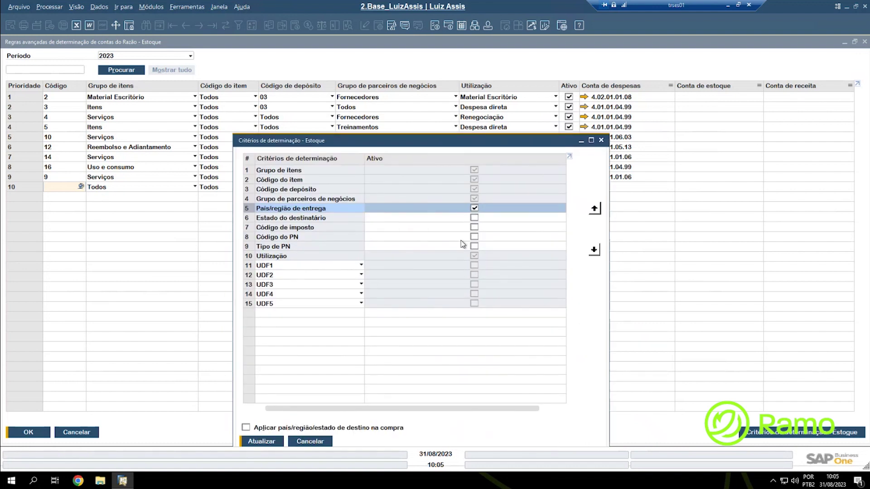
pyautogui.click(474, 210)
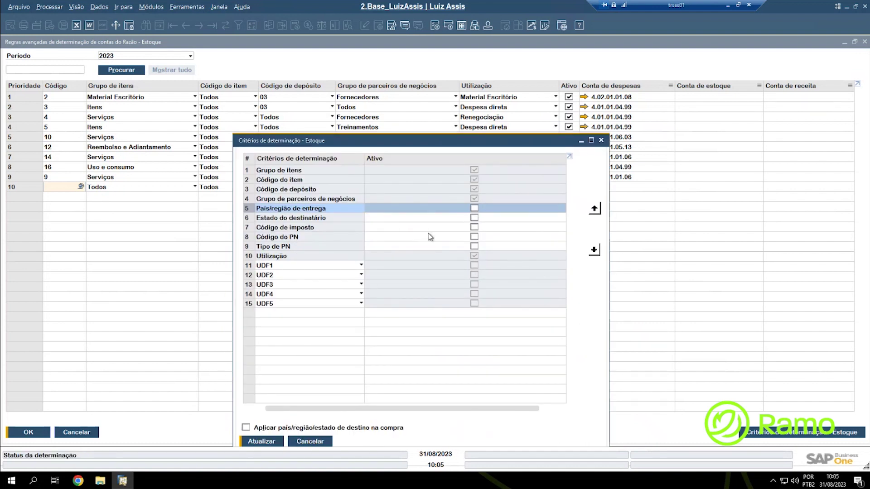
# Look through the marketing document line fields available for UDF1 and cancel the determination criteria.
pyautogui.click(274, 266)
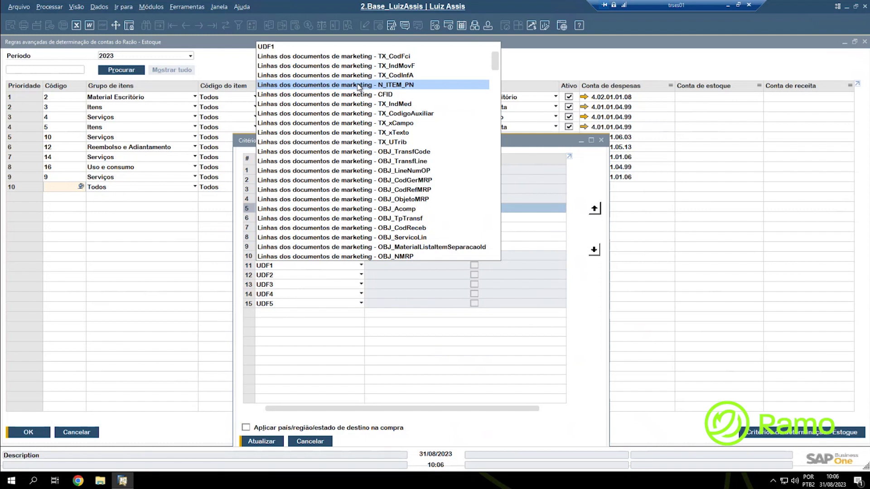
pyautogui.scroll(-5, 362, 149)
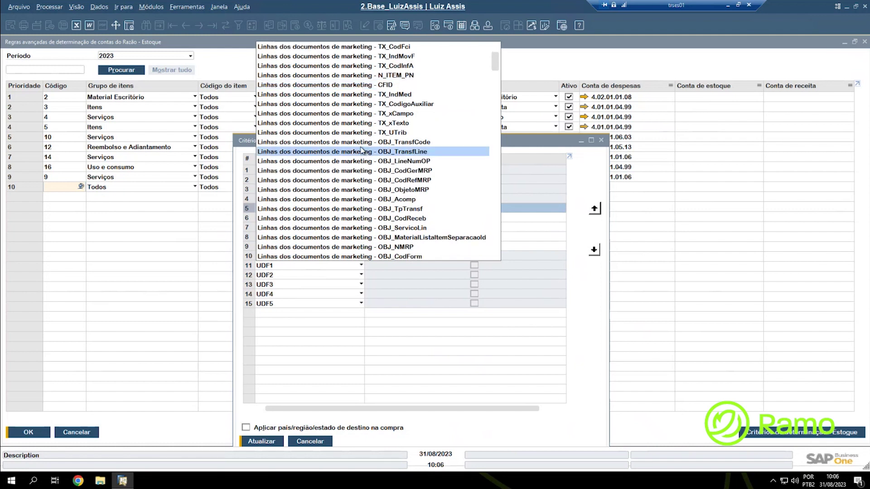
pyautogui.scroll(-4, 361, 149)
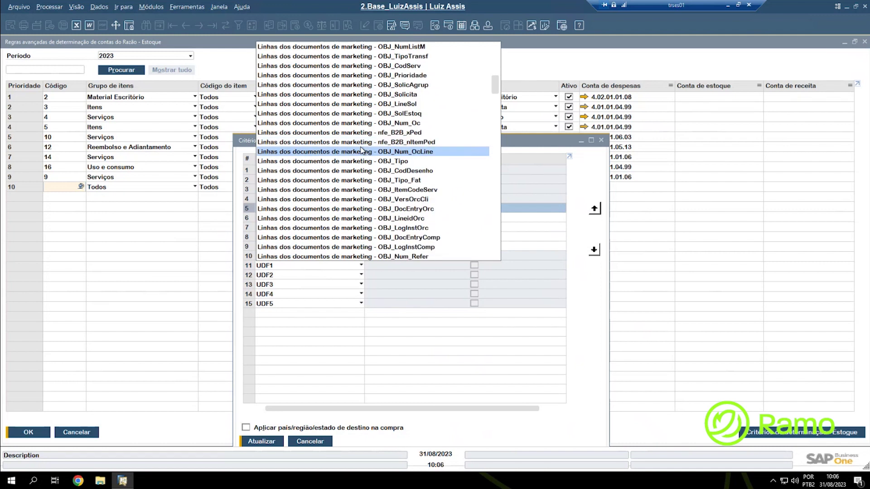
pyautogui.click(581, 291)
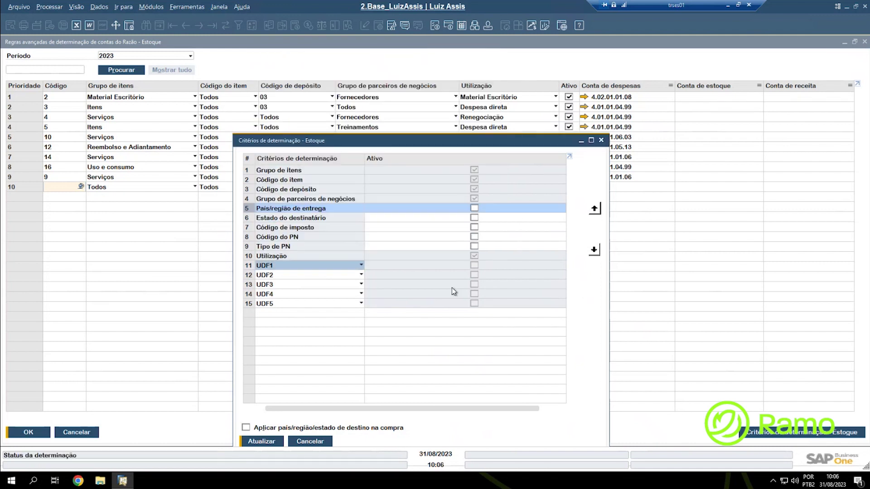
pyautogui.click(317, 442)
# Review the determination criteria again and examine the item group, warehouse, business partner group and Utilização columns of the expense account rules.
pyautogui.click(126, 112)
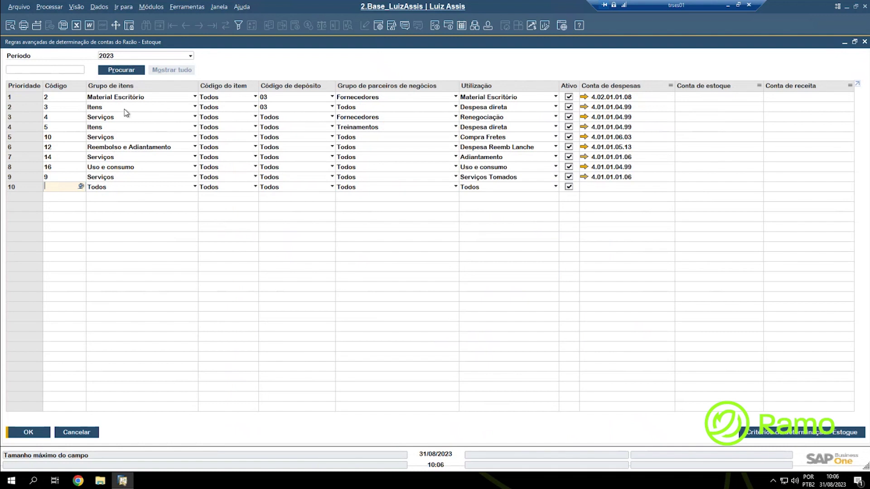
pyautogui.click(772, 438)
pyautogui.click(331, 435)
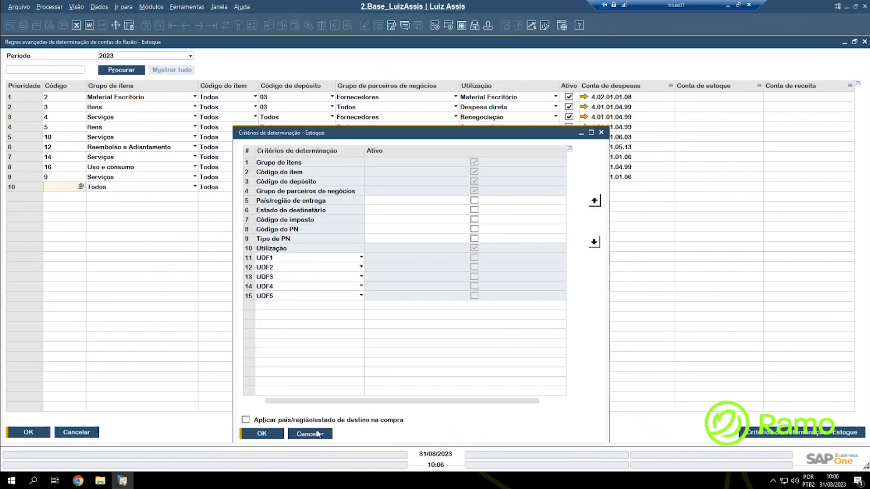
pyautogui.click(136, 107)
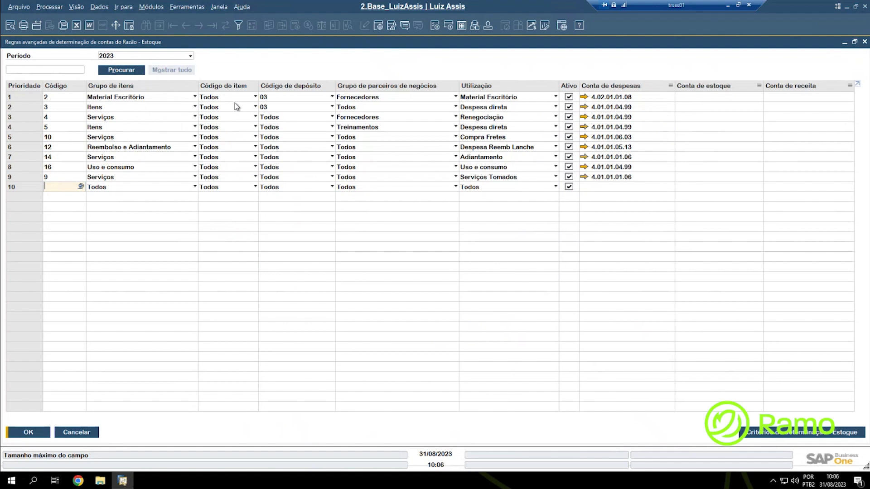
pyautogui.click(294, 105)
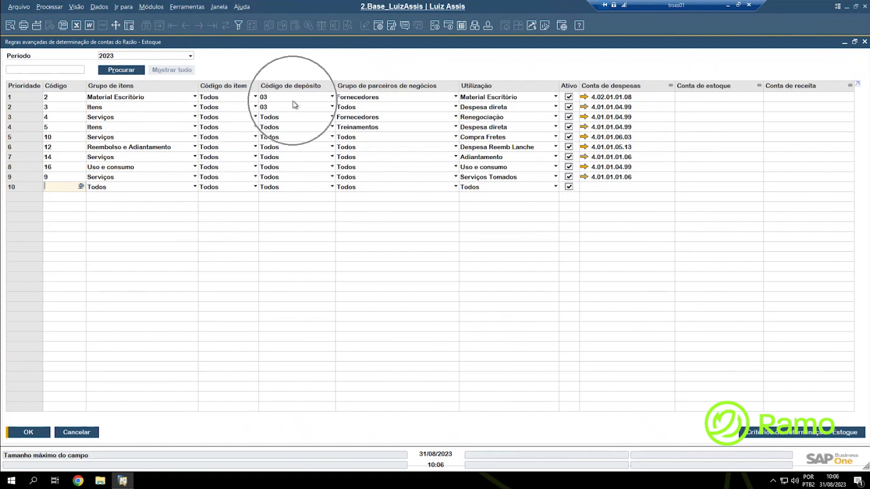
pyautogui.click(410, 110)
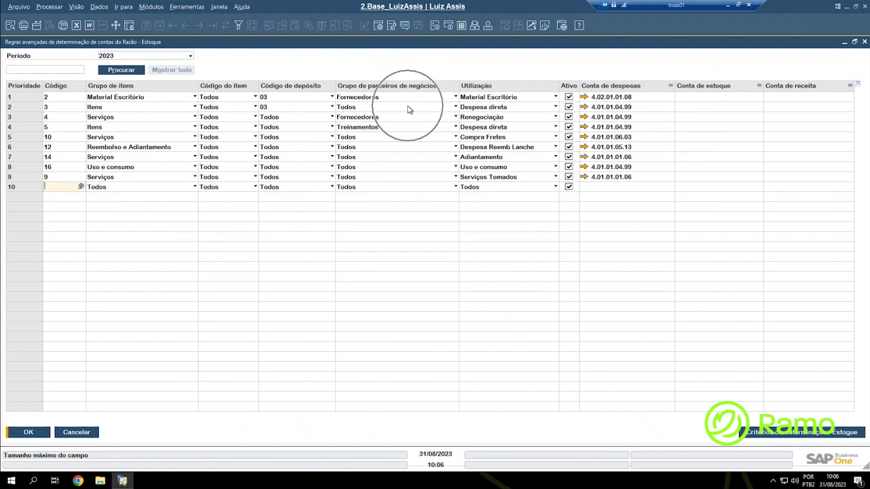
pyautogui.click(520, 119)
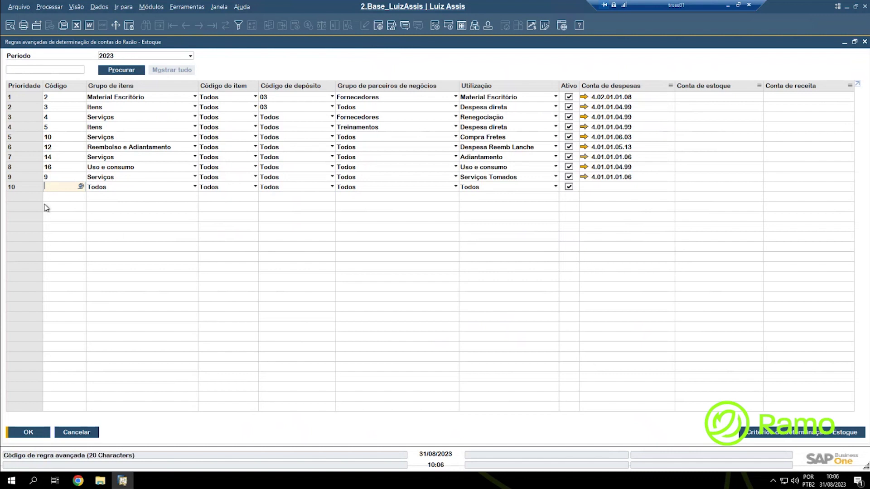
# View the row options available for the priority 9 Serviços rule and dismiss them.
pyautogui.click(28, 180)
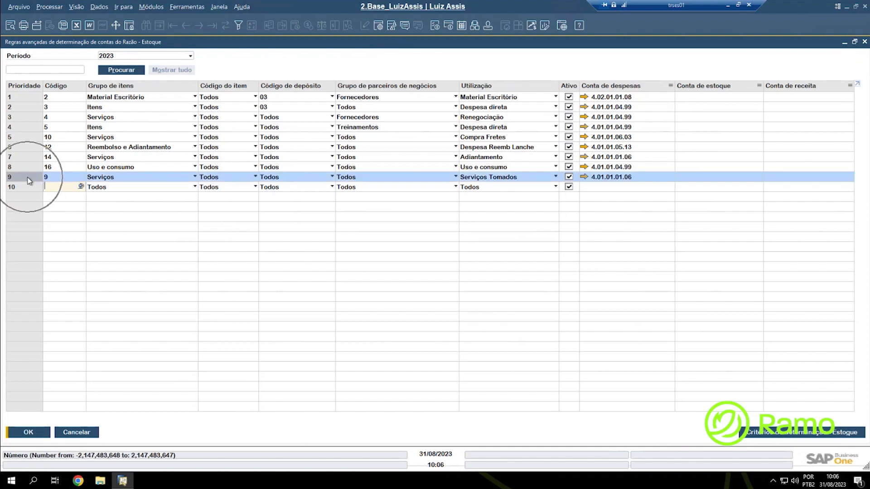
pyautogui.rightClick(28, 179)
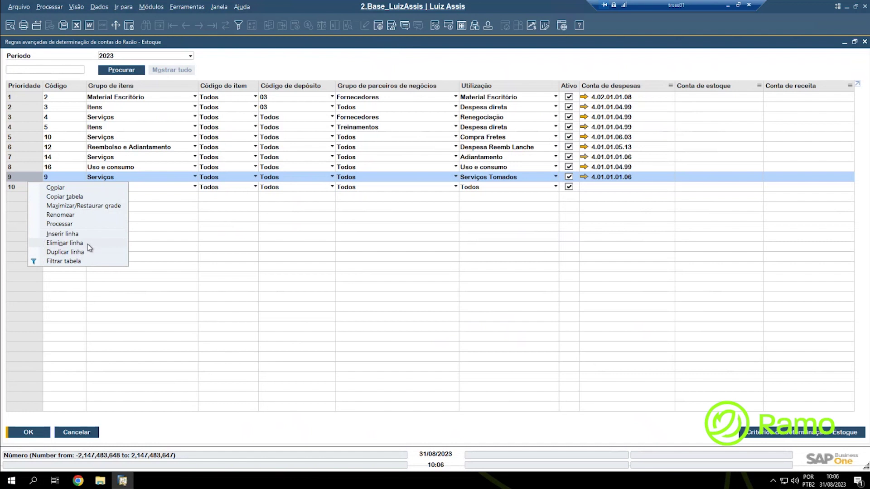
pyautogui.click(295, 258)
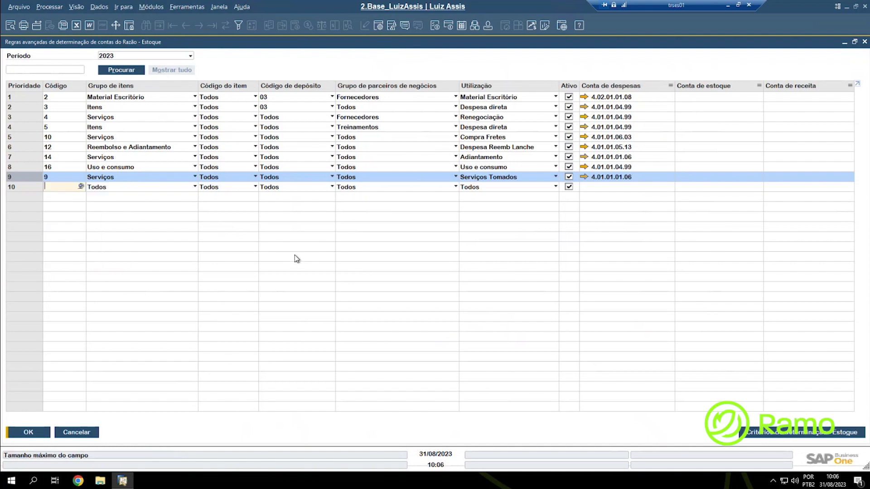
# Add a priority 10 rule with code treinamento and item group Reembolso e Adiantamento.
pyautogui.click(58, 188)
pyautogui.click(60, 190)
pyautogui.click(67, 194)
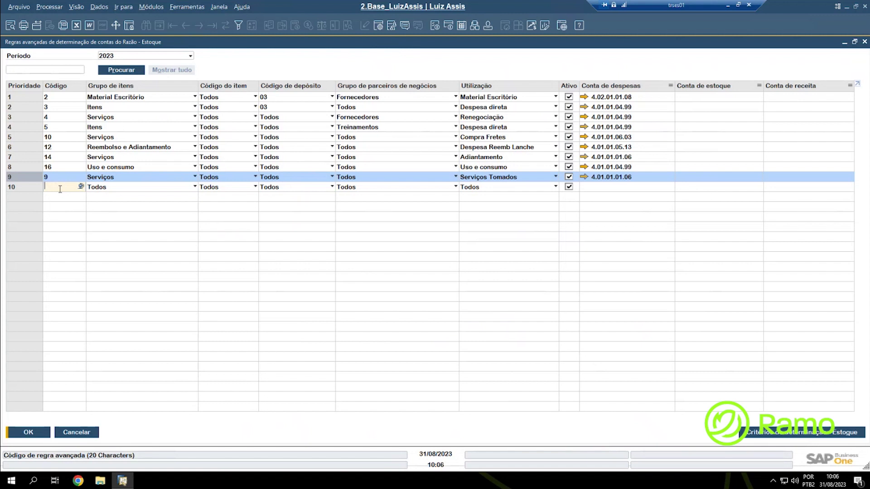
pyautogui.write('treinamento')
pyautogui.click(112, 186)
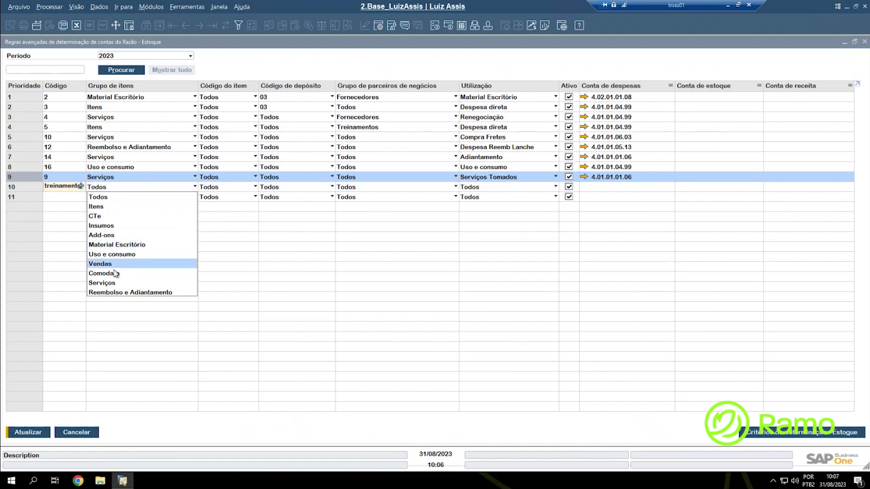
pyautogui.click(118, 293)
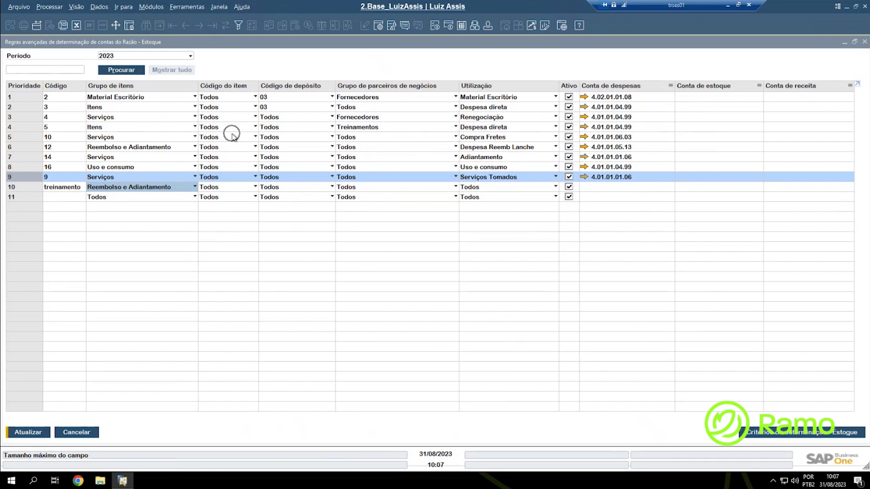
# View the items selectable as the treinamento rule's item code, cancel the choice, and highlight the rule's row.
pyautogui.click(220, 189)
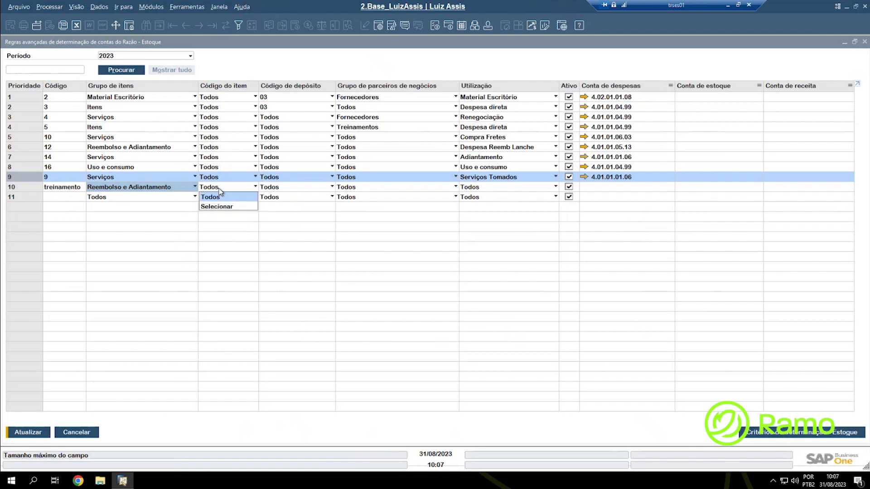
pyautogui.click(218, 207)
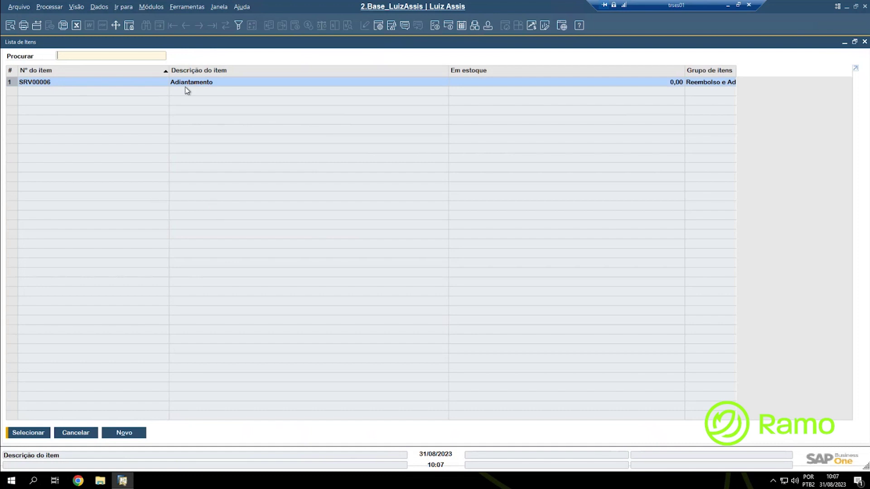
pyautogui.click(80, 435)
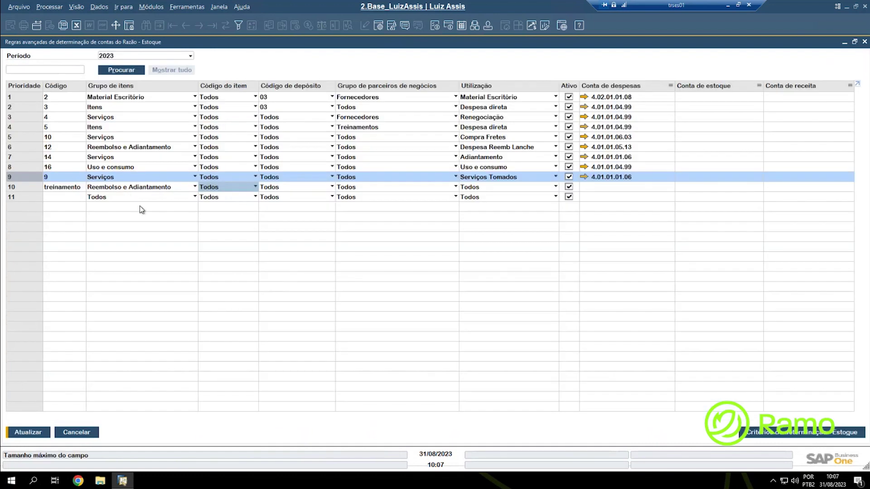
pyautogui.click(141, 192)
pyautogui.click(285, 196)
pyautogui.click(23, 188)
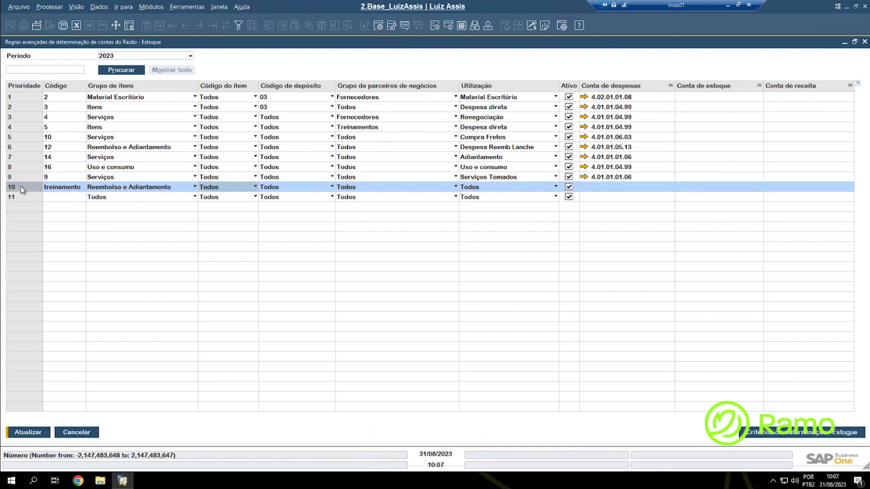
# Set the Utilização of the treinamento rule to Desp. Combustível.
pyautogui.click(498, 189)
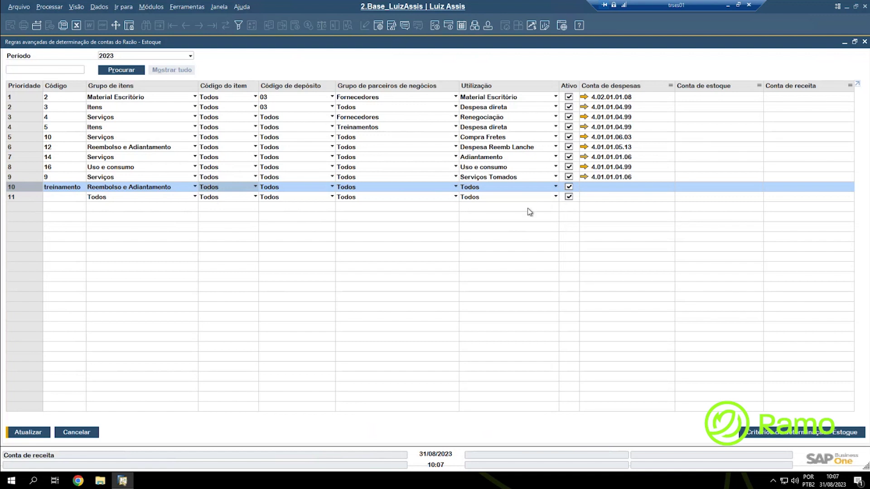
pyautogui.click(502, 189)
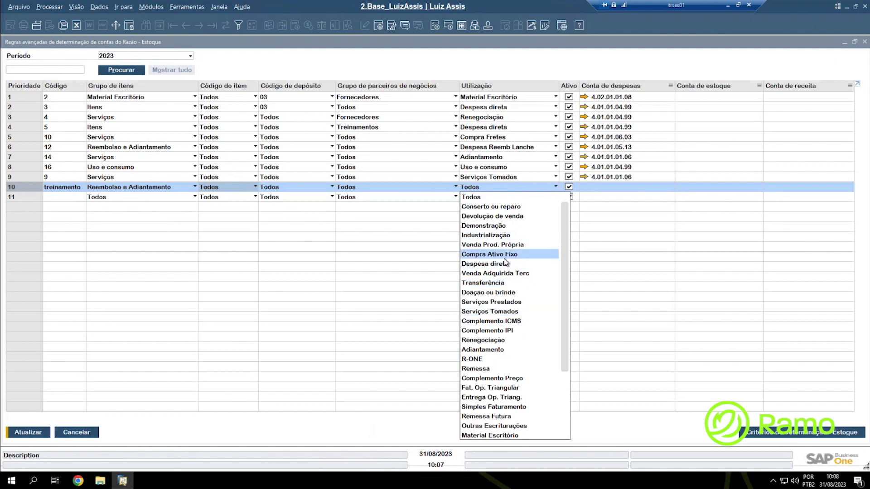
pyautogui.scroll(-2, 506, 256)
pyautogui.scroll(-1, 506, 262)
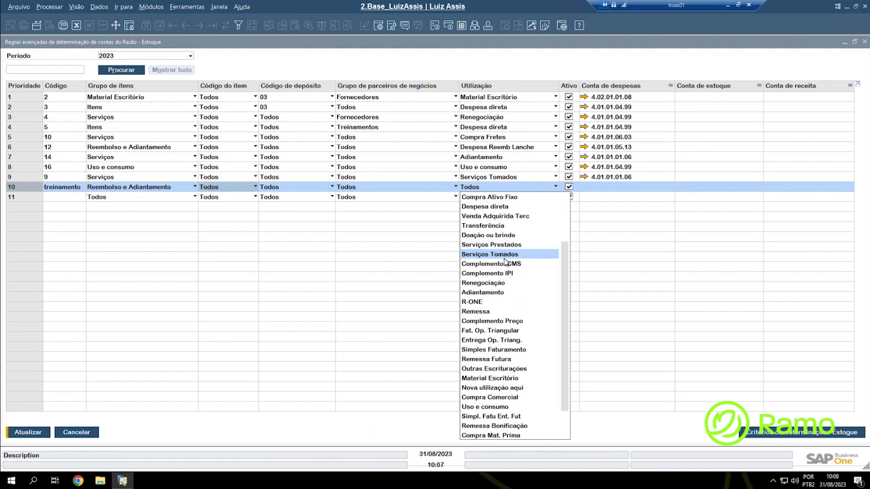
pyautogui.scroll(-2, 507, 299)
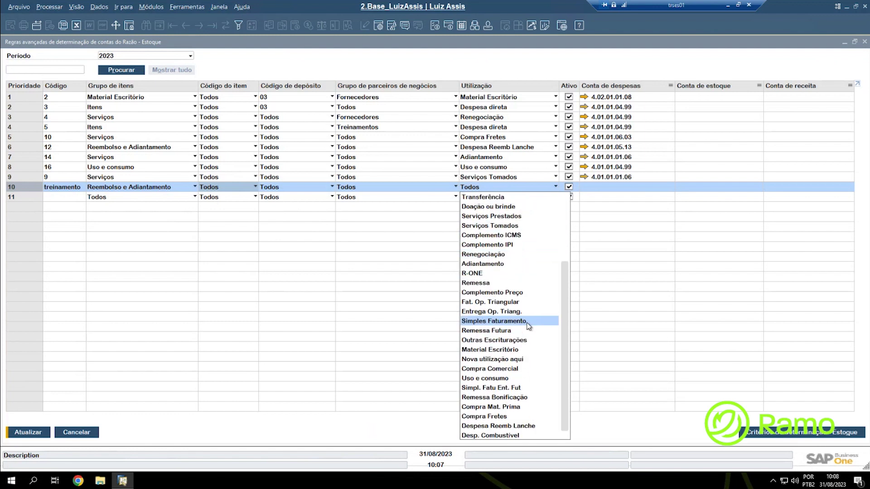
pyautogui.click(506, 436)
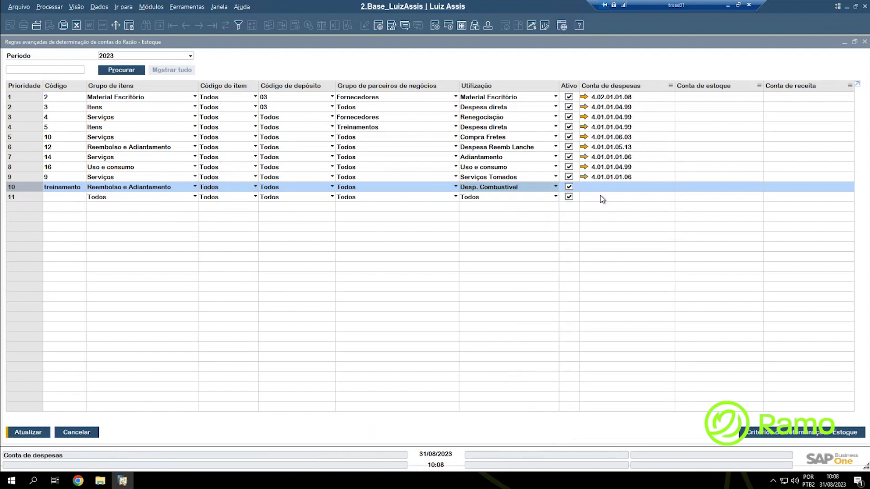
# Assign account 4.01.01.05.19 Despesas com Combustível as the treinamento rule's expense account and save the advanced rules.
pyautogui.click(575, 187)
pyautogui.click(604, 188)
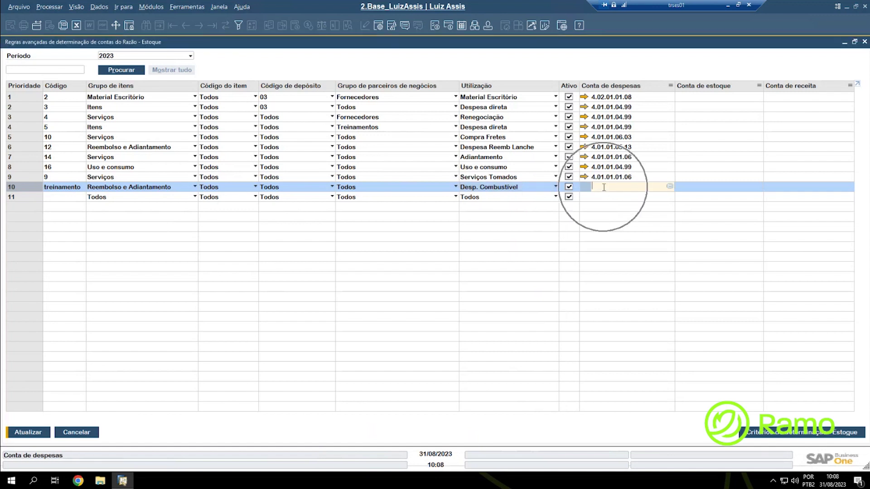
pyautogui.click(604, 187)
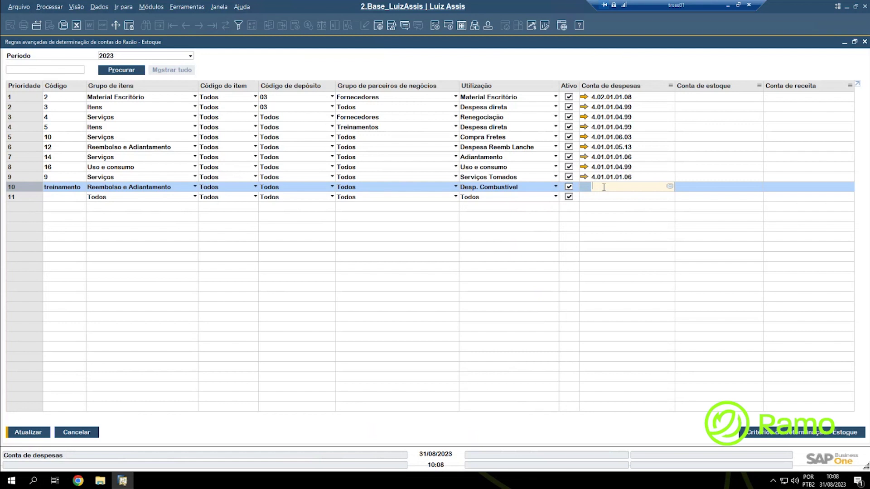
pyautogui.press('Tab')
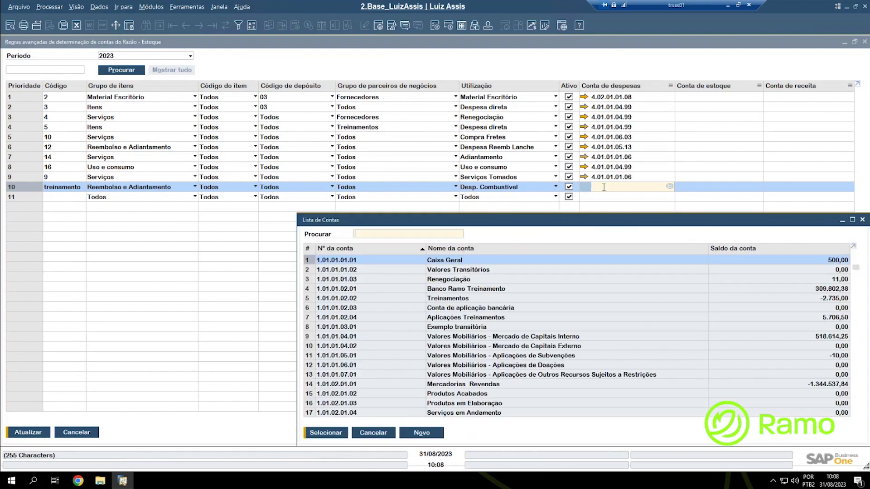
pyautogui.click(394, 234)
pyautogui.click(394, 235)
pyautogui.write('4.01.01.05.19')
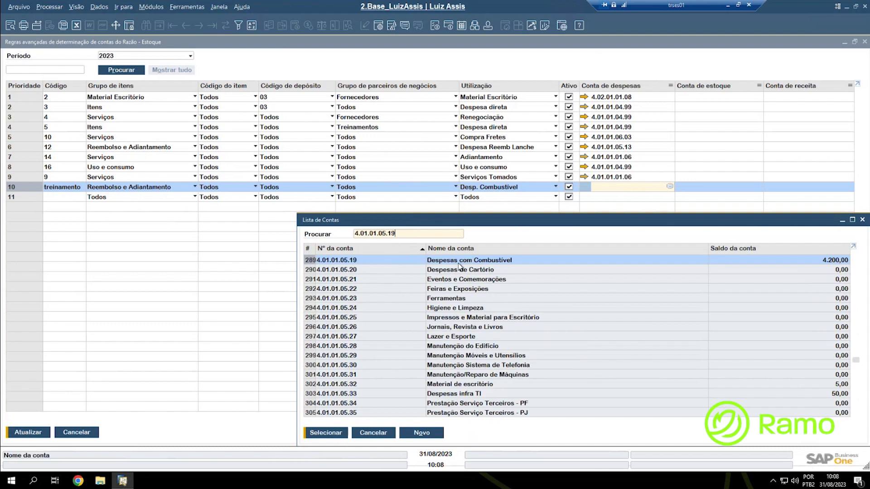
pyautogui.click(459, 263)
pyautogui.click(334, 434)
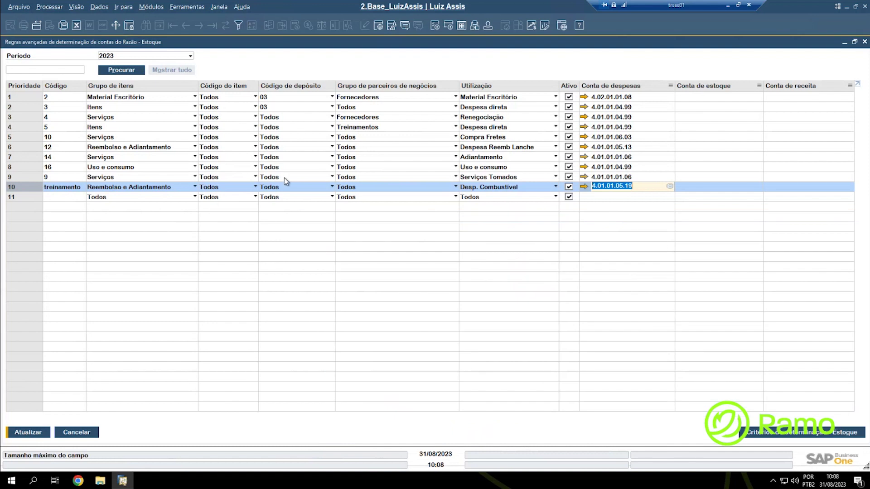
pyautogui.click(24, 436)
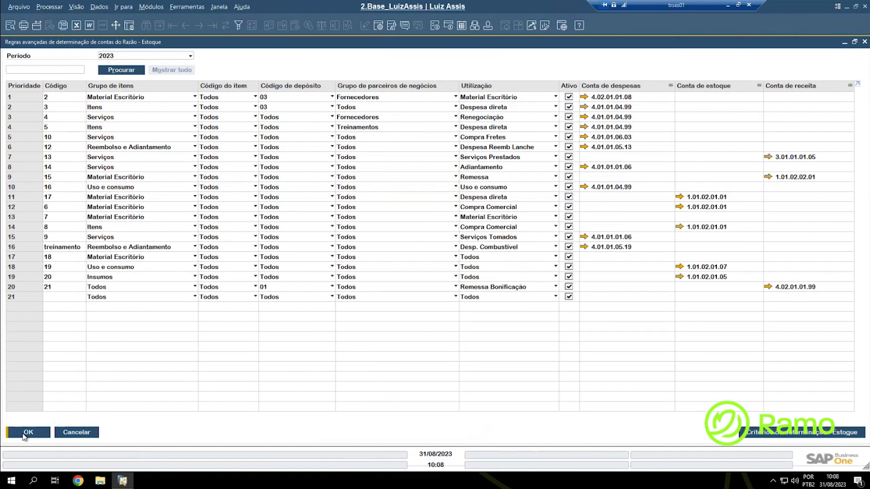
pyautogui.click(28, 433)
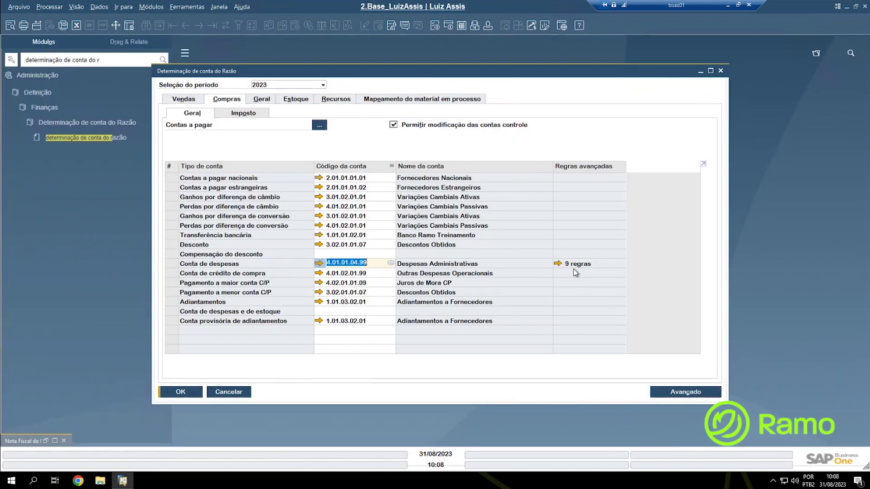
# Cancel the G/L account determination window and reopen it to refresh the number of Conta de despesas rules.
pyautogui.click(575, 270)
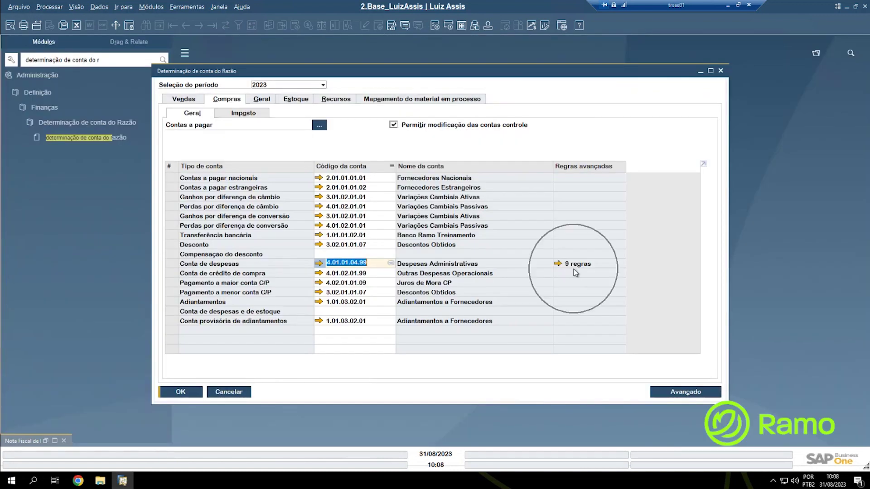
pyautogui.click(241, 392)
pyautogui.click(41, 138)
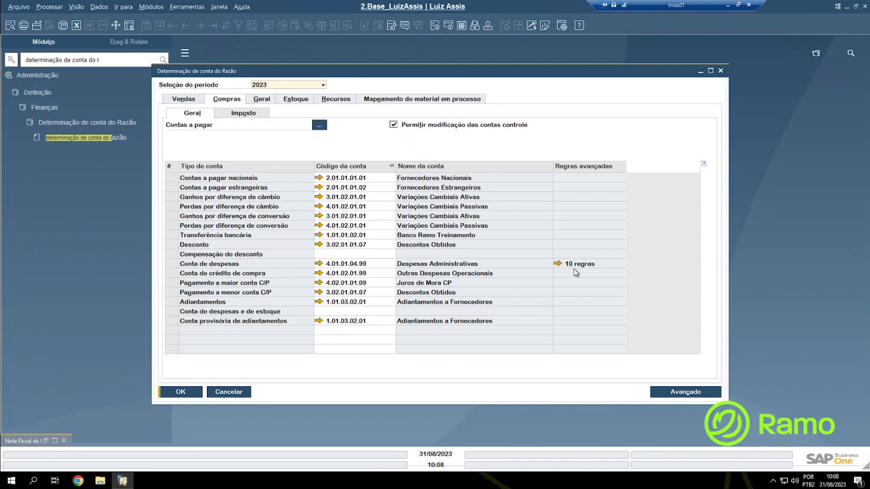
# Open the advanced rules of Conta de despesas in purchasing and check the treinamento rule.
pyautogui.click(574, 270)
pyautogui.doubleClick(574, 270)
pyautogui.click(576, 271)
pyautogui.click(575, 270)
pyautogui.click(225, 265)
pyautogui.click(558, 264)
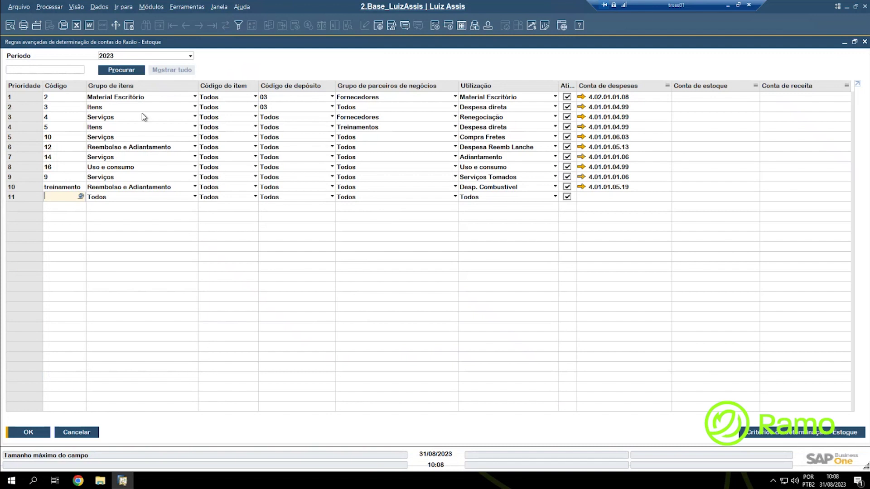
pyautogui.doubleClick(62, 187)
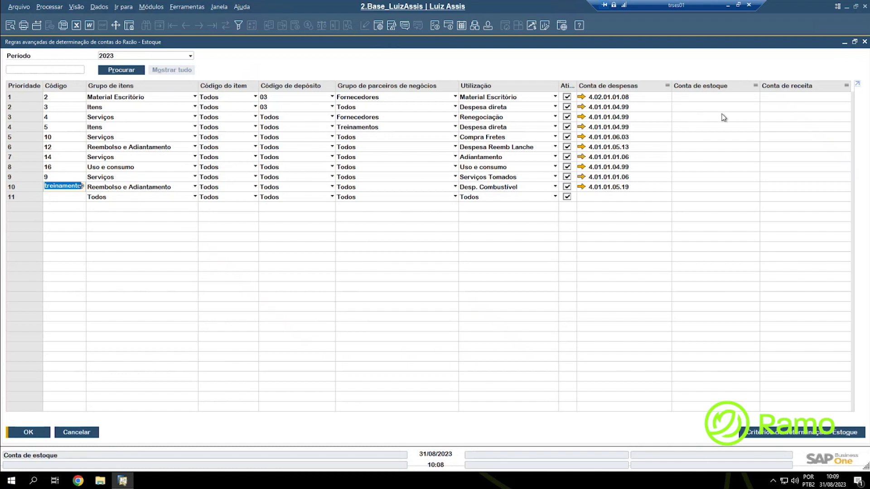
# Find the Conta de despesas column in the form settings and hide it from the rules table.
pyautogui.click(379, 28)
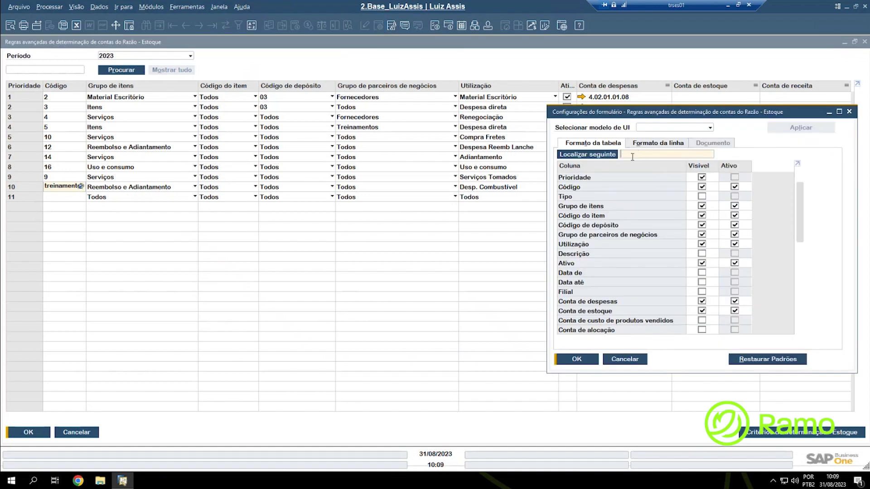
pyautogui.write('conta')
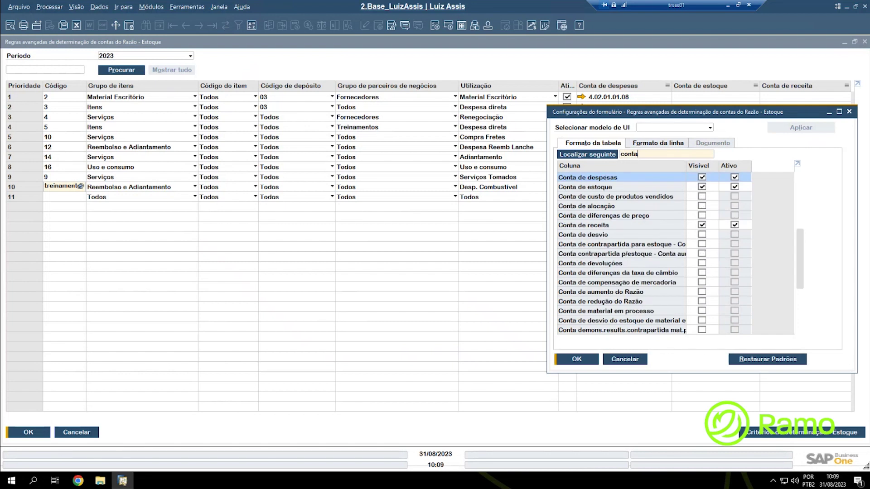
pyautogui.write(' de ses')
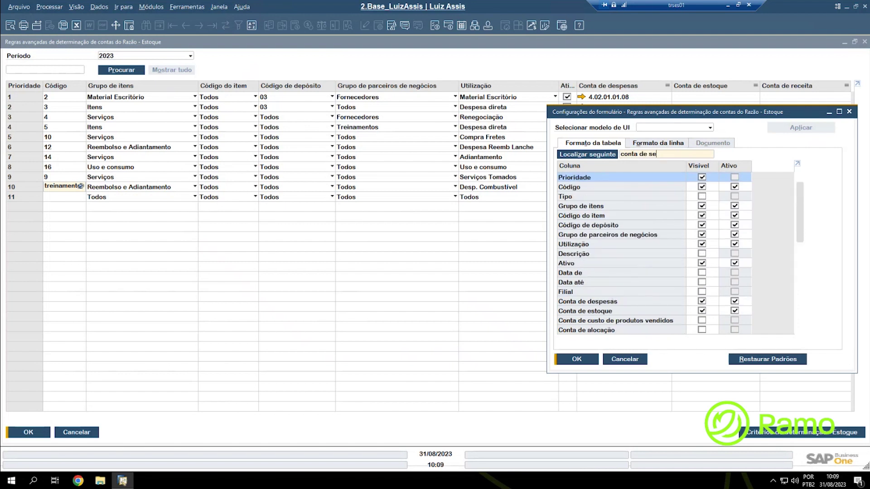
pyautogui.press('BackSpace')
pyautogui.press('BackSpace')
pyautogui.write('de')
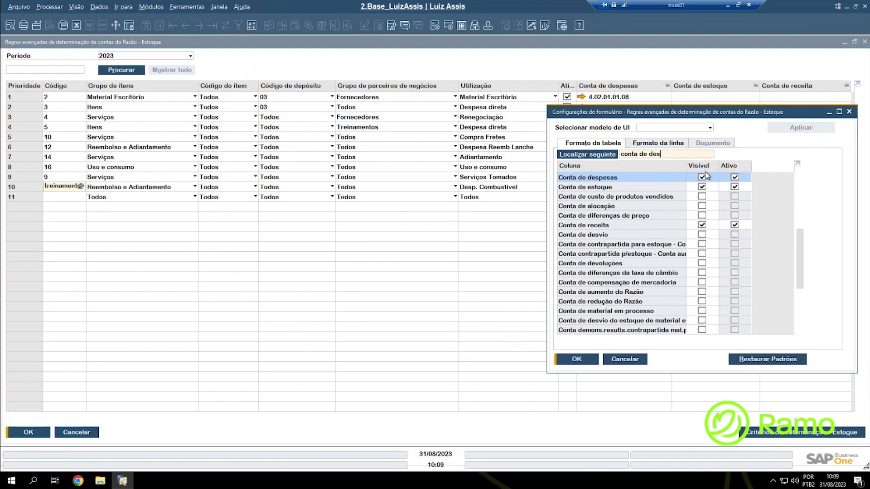
pyautogui.click(702, 178)
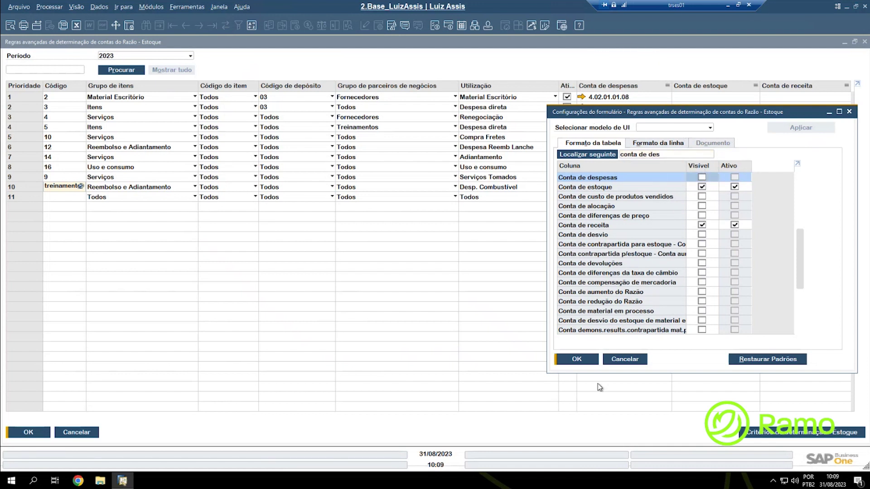
pyautogui.click(577, 360)
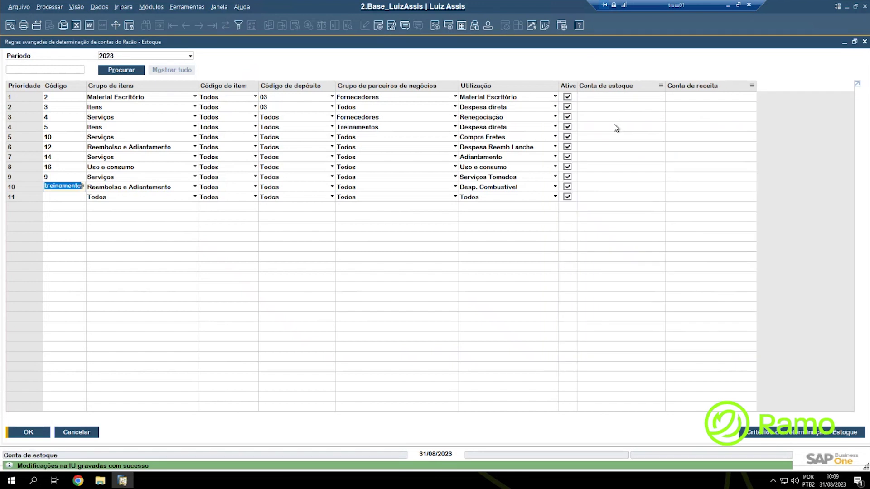
# Search the form settings for despesas and make the Conta de despesas column visible again.
pyautogui.click(379, 26)
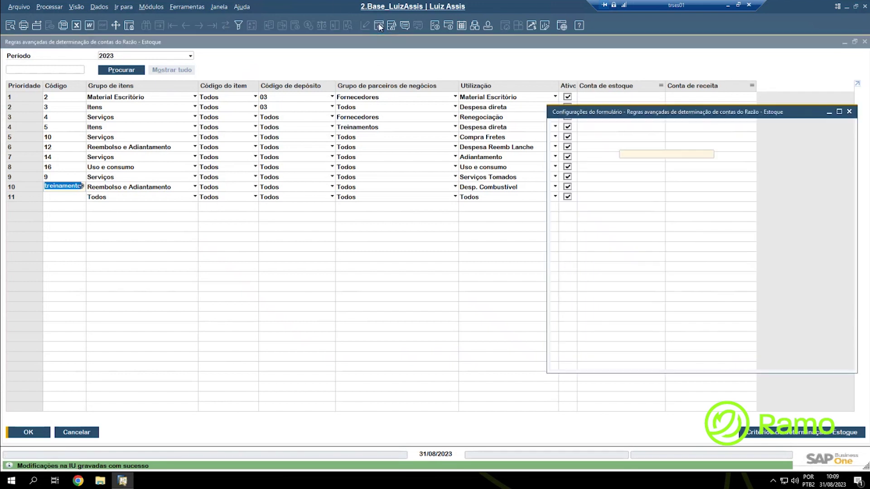
pyautogui.write('despesas')
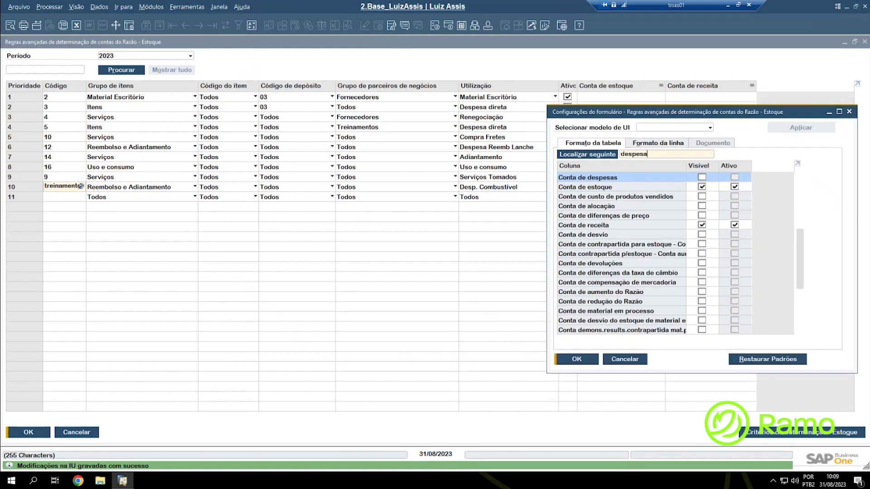
pyautogui.click(702, 178)
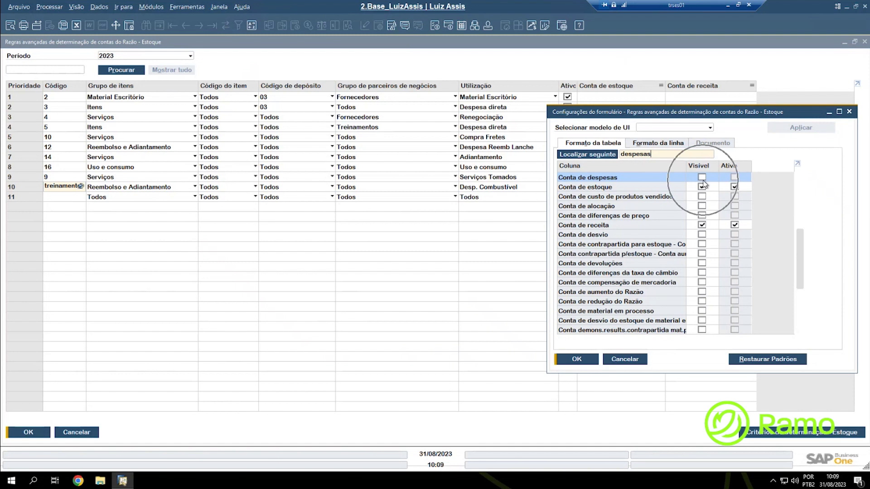
pyautogui.click(575, 359)
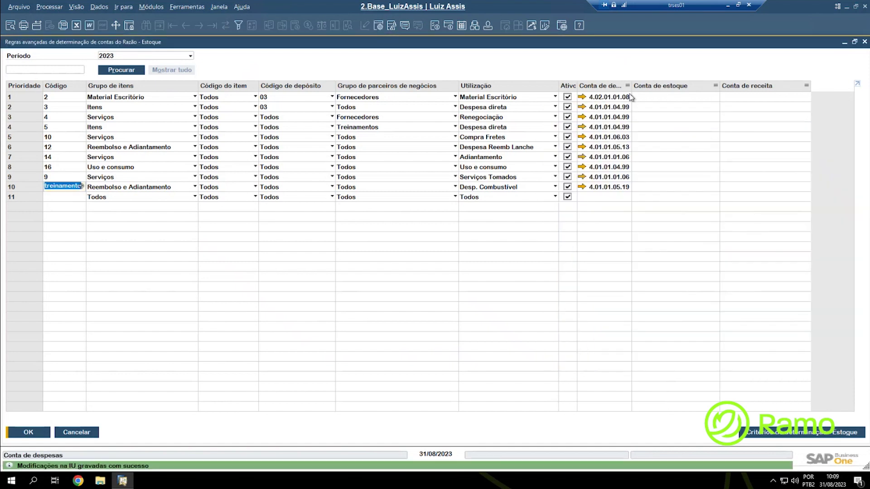
# Readjust the column widths of the advanced rules table and restore its window from maximized size.
pyautogui.click(76, 7)
pyautogui.click(119, 85)
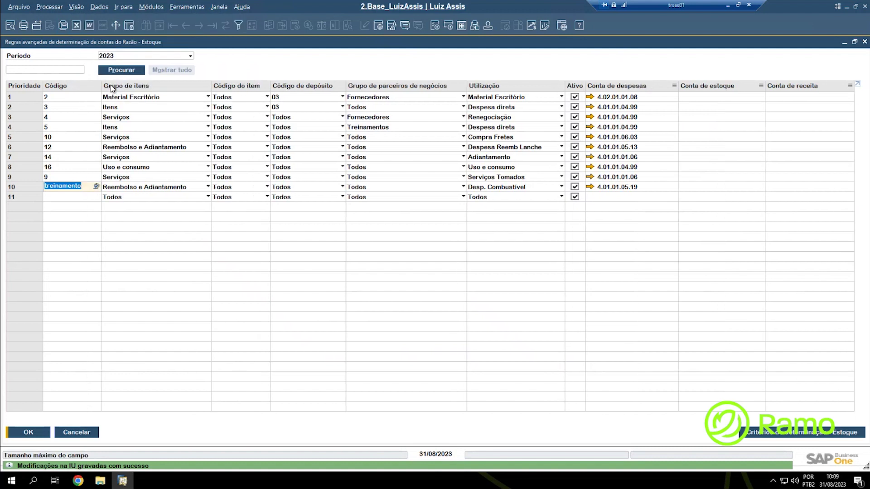
pyautogui.click(855, 41)
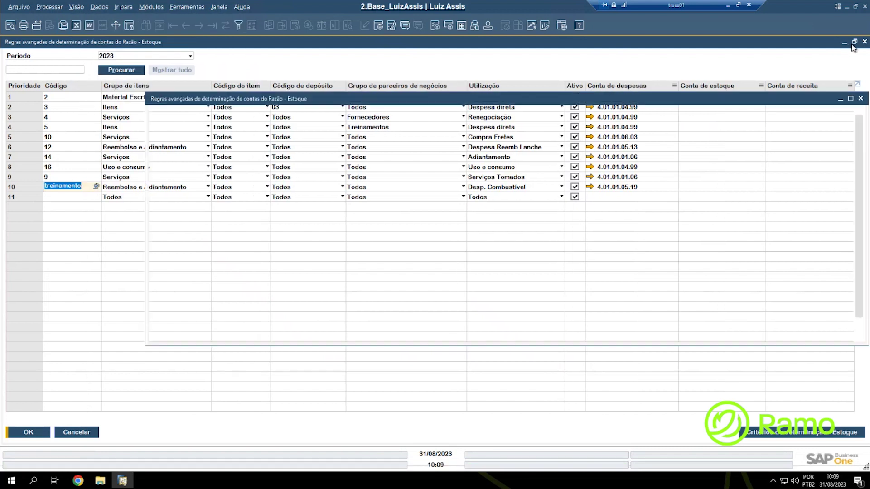
# Move the Determinação de conta do Razão window up and the advanced rules window below it.
pyautogui.moveTo(411, 100); pyautogui.dragTo(389, 230)
pyautogui.click(313, 72)
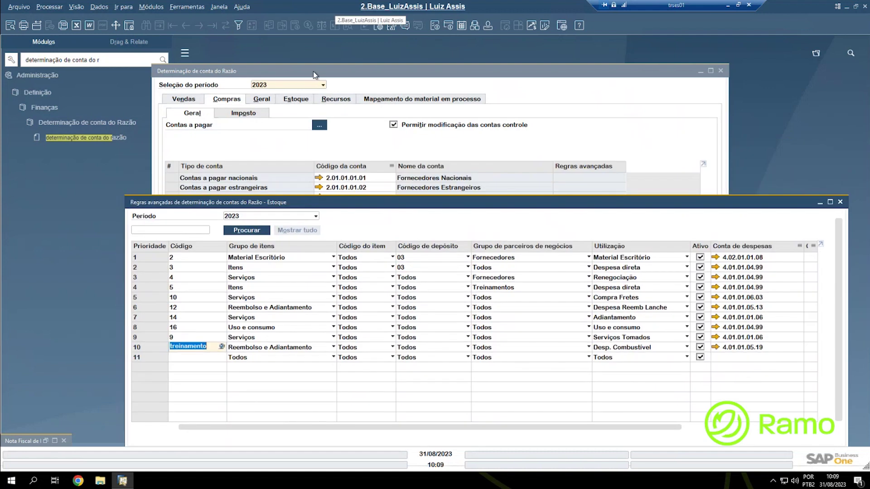
pyautogui.moveTo(313, 71); pyautogui.dragTo(290, 43)
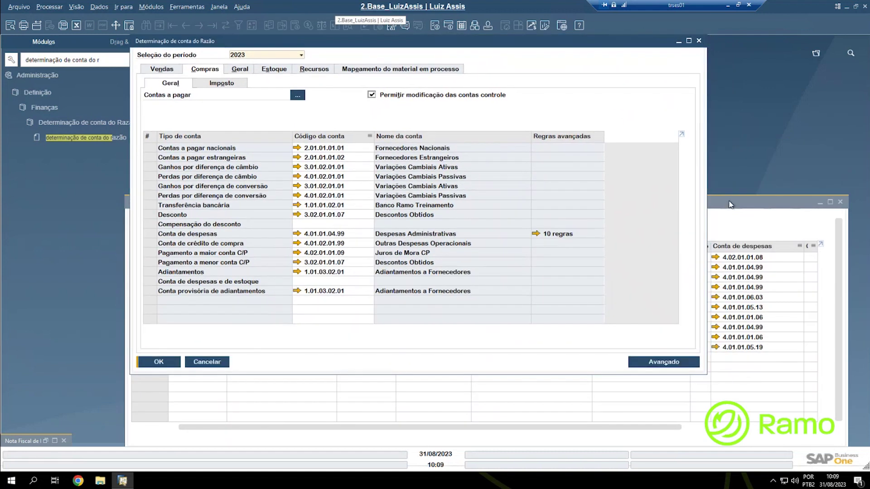
pyautogui.moveTo(731, 205); pyautogui.dragTo(710, 228)
pyautogui.click(679, 157)
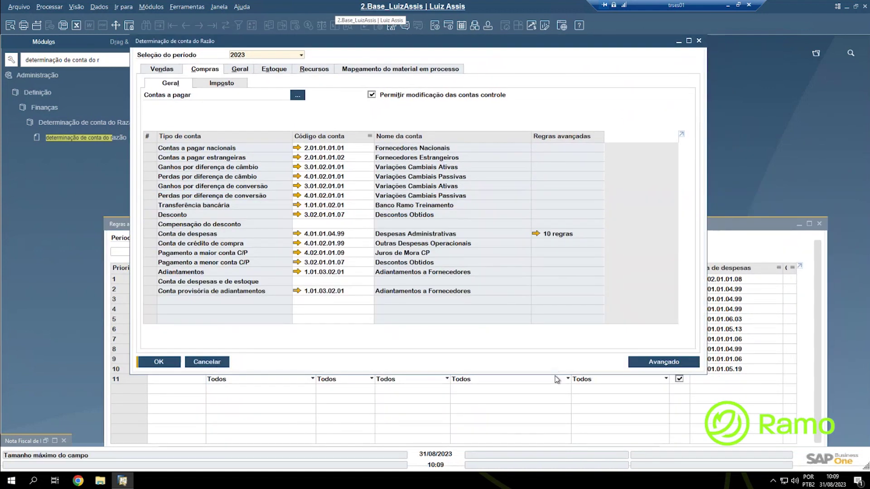
# Shorten the Determinação de conta do Razão window, keep its Conta de despesas row in view, and place the advanced rules window directly beneath that row.
pyautogui.moveTo(541, 318); pyautogui.dragTo(534, 198)
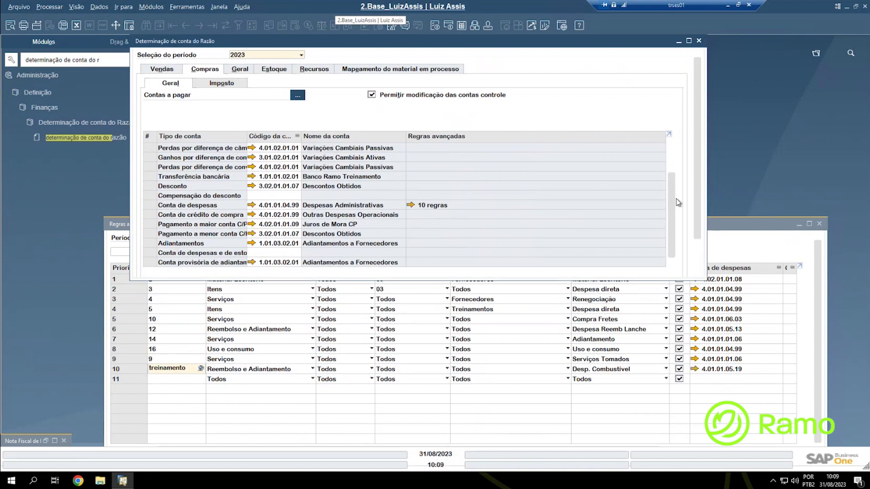
pyautogui.scroll(-3, 698, 232)
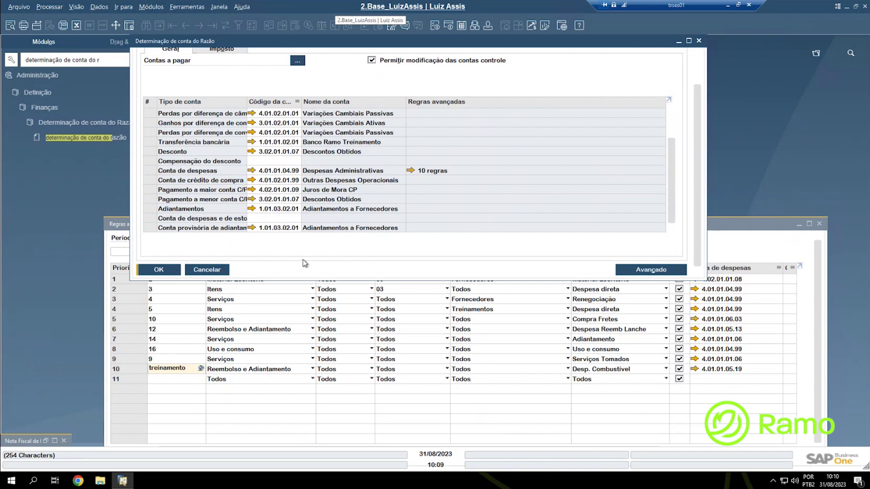
pyautogui.moveTo(119, 224); pyautogui.dragTo(121, 188)
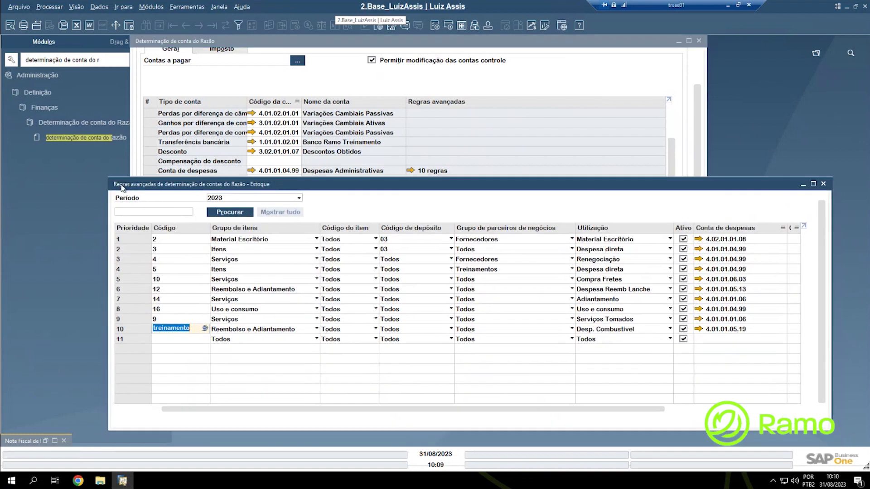
# Reopen the minimized Nota Fiscal de Entrada as a floating window and place it below the advanced rules window.
pyautogui.click(55, 441)
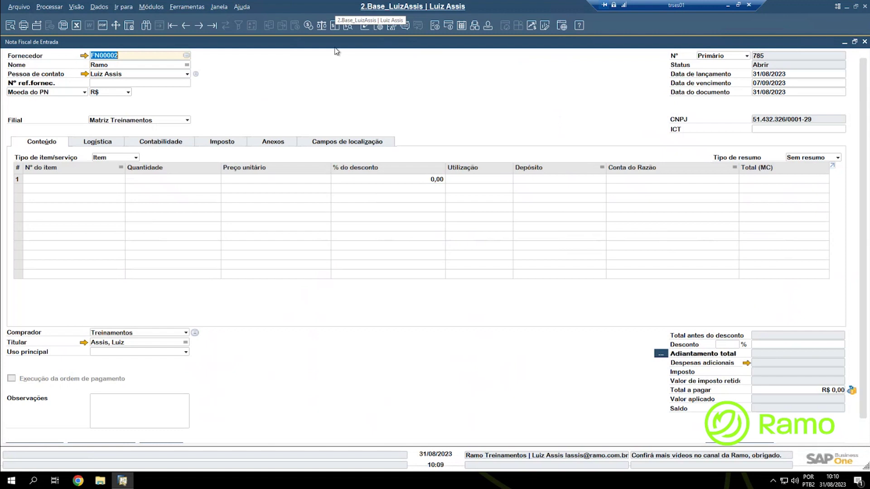
pyautogui.doubleClick(648, 43)
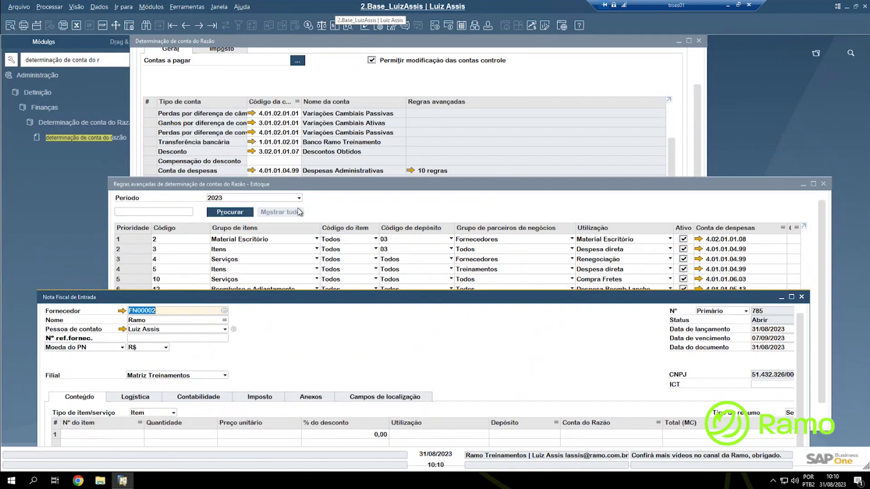
pyautogui.moveTo(306, 183); pyautogui.dragTo(280, 183)
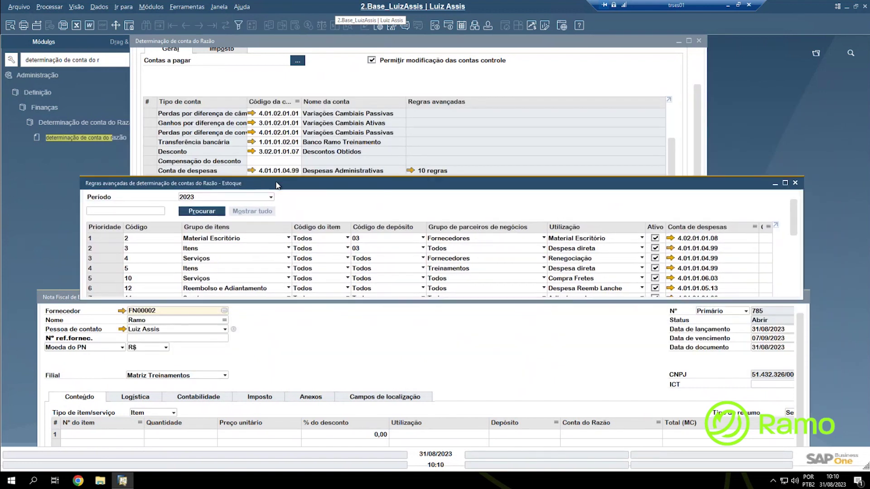
pyautogui.click(284, 355)
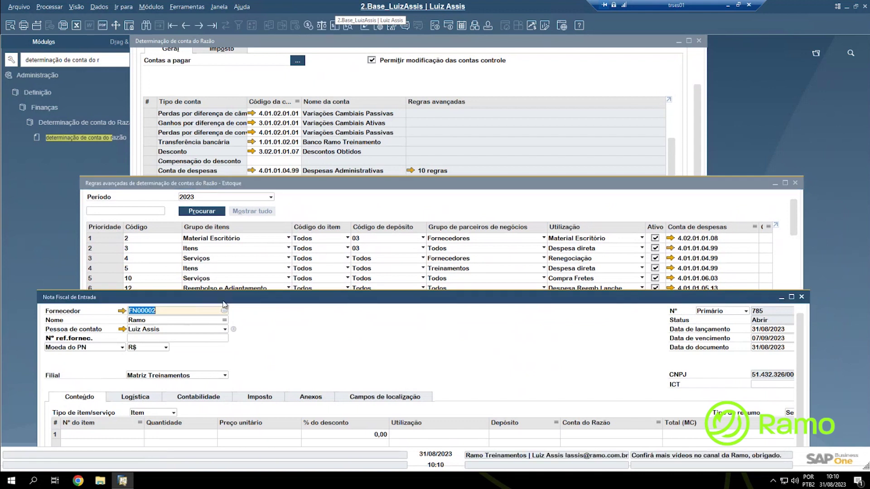
pyautogui.moveTo(219, 302)
pyautogui.mouseDown()
pyautogui.moveTo(227, 323)
pyautogui.moveTo(217, 282)
pyautogui.moveTo(214, 294)
pyautogui.mouseUp()
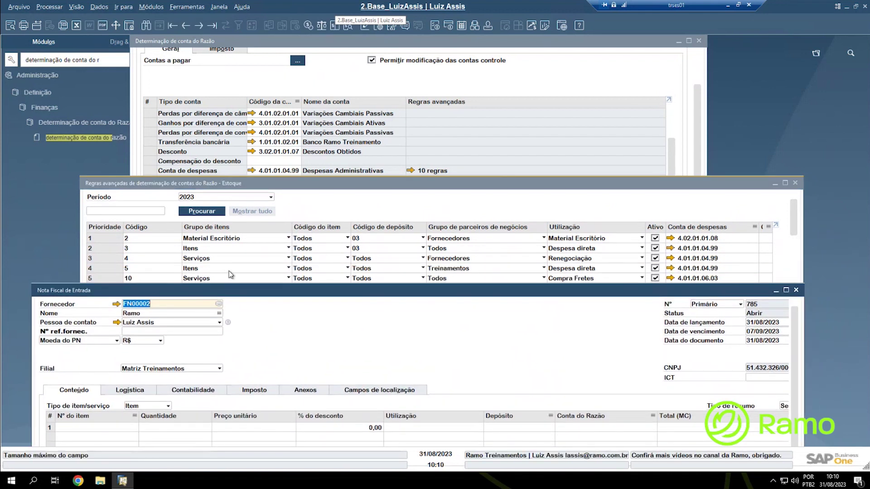
# Move the advanced rules window higher and enlarge it so all ten rules fit above the incoming invoice.
pyautogui.click(745, 186)
pyautogui.moveTo(734, 169); pyautogui.dragTo(734, 129)
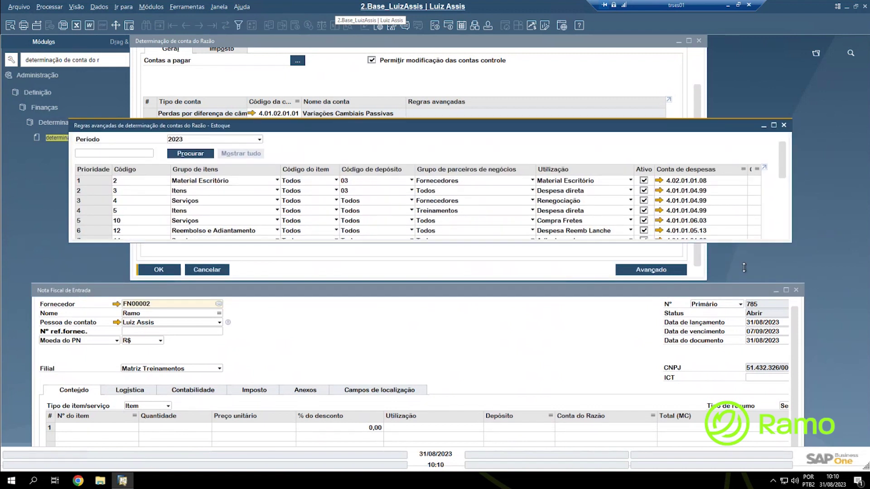
pyautogui.moveTo(754, 235); pyautogui.dragTo(754, 283)
# Examine the priority 9 rule for Serviços, including its Serviços Tomados usage and the details of its expense account.
pyautogui.click(94, 239)
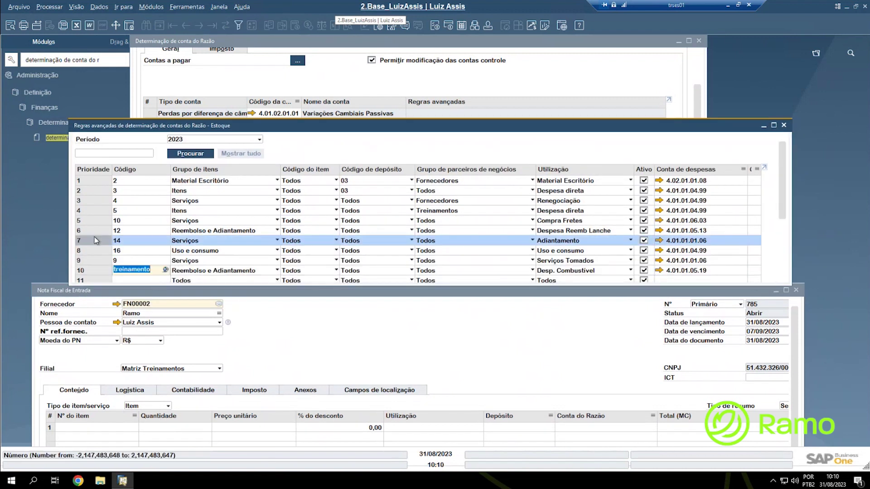
pyautogui.click(97, 261)
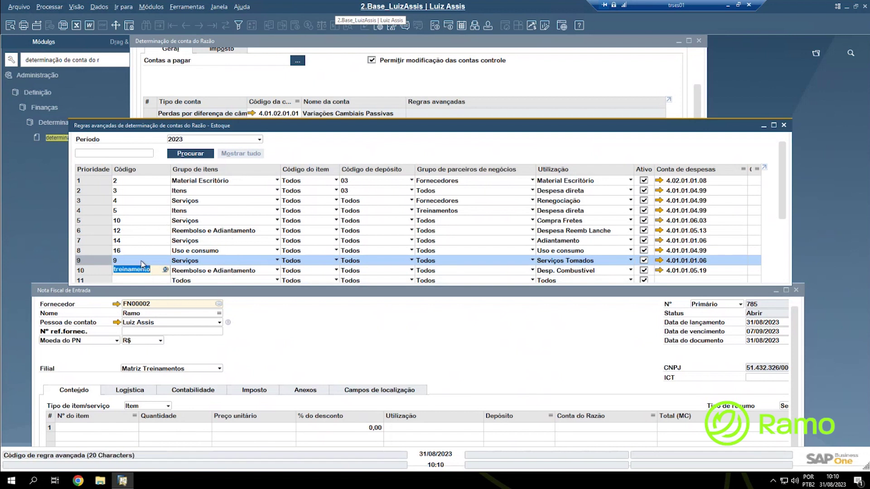
pyautogui.press('Up')
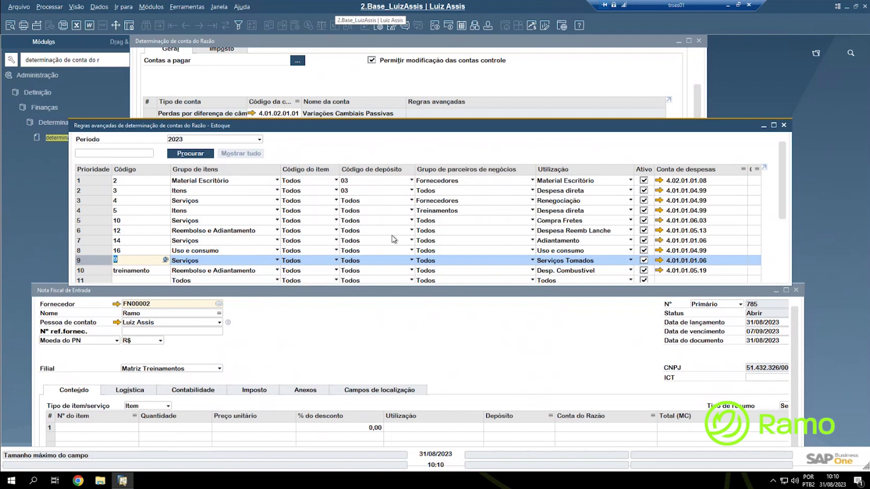
pyautogui.click(376, 182)
pyautogui.click(569, 262)
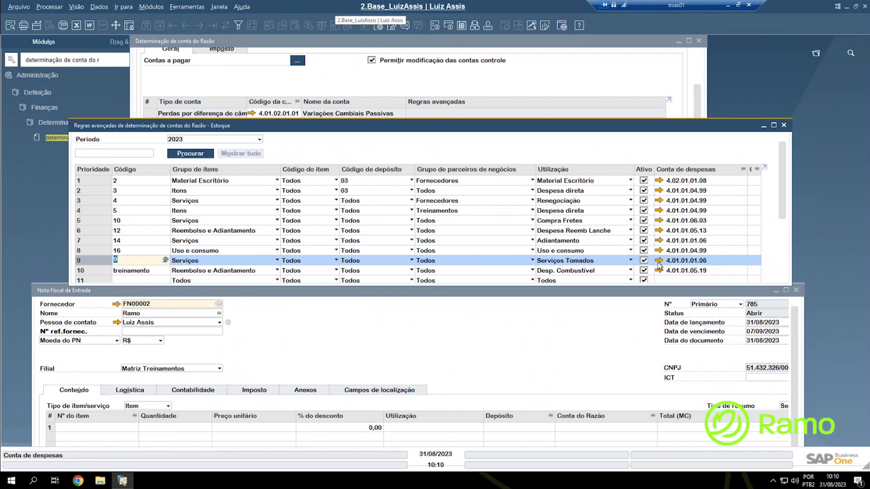
pyautogui.moveTo(659, 266)
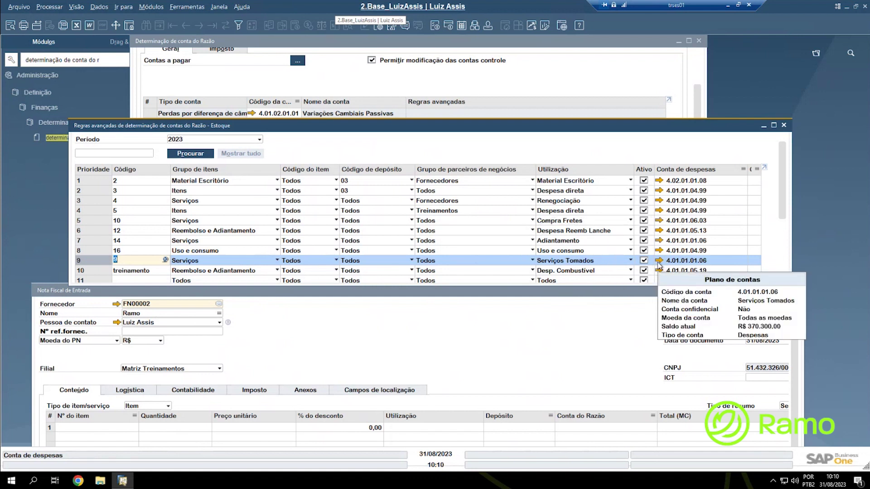
# Add the item SRV00004 (Serviços Tomados) to the first line of the incoming invoice.
pyautogui.click(86, 426)
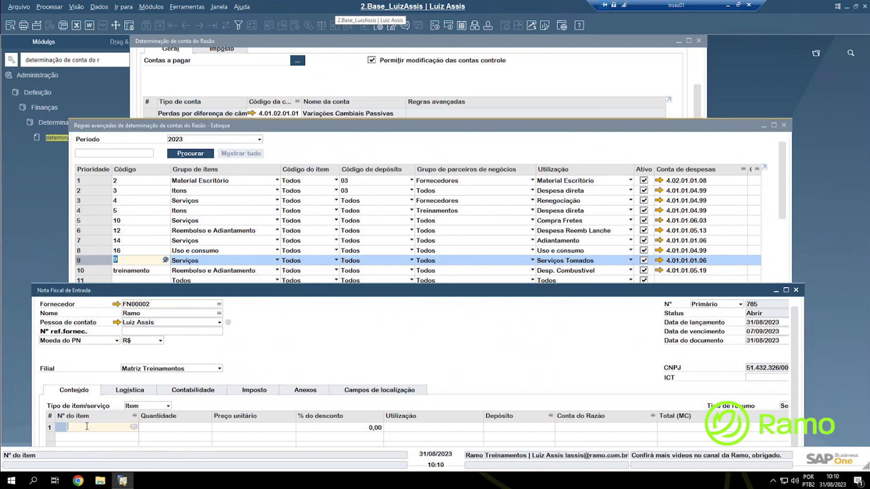
pyautogui.press('Tab')
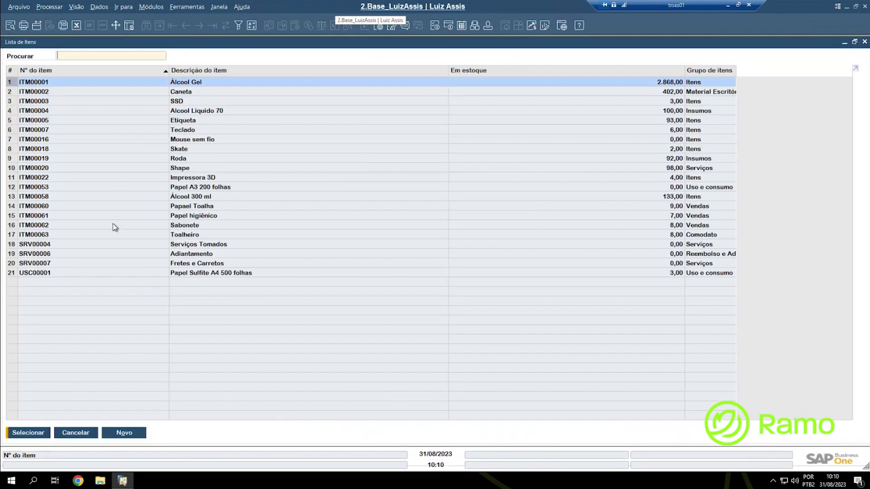
pyautogui.click(206, 245)
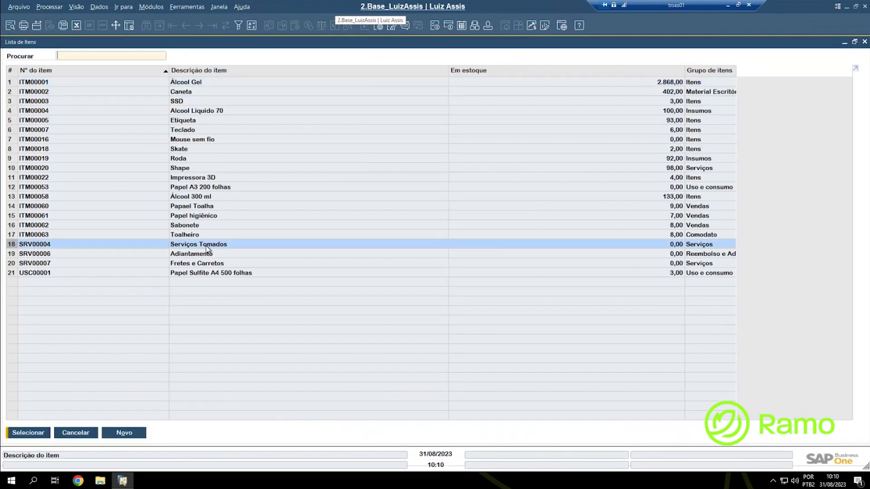
pyautogui.doubleClick(206, 245)
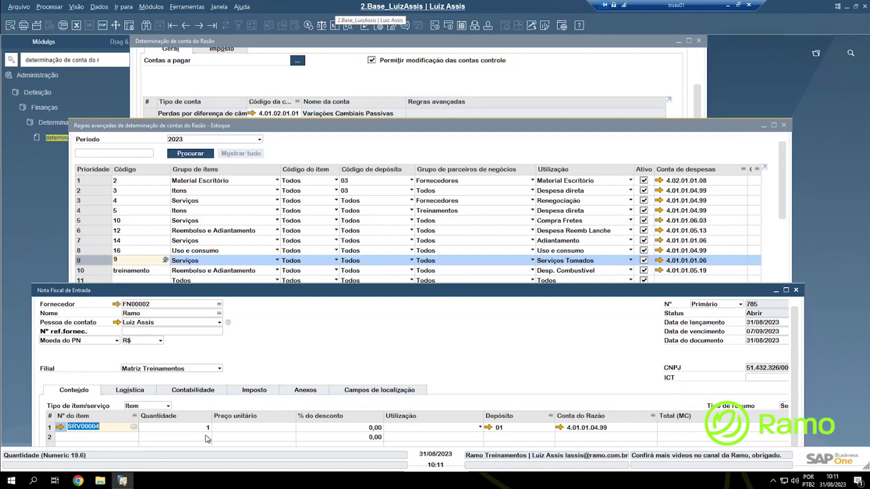
pyautogui.click(232, 427)
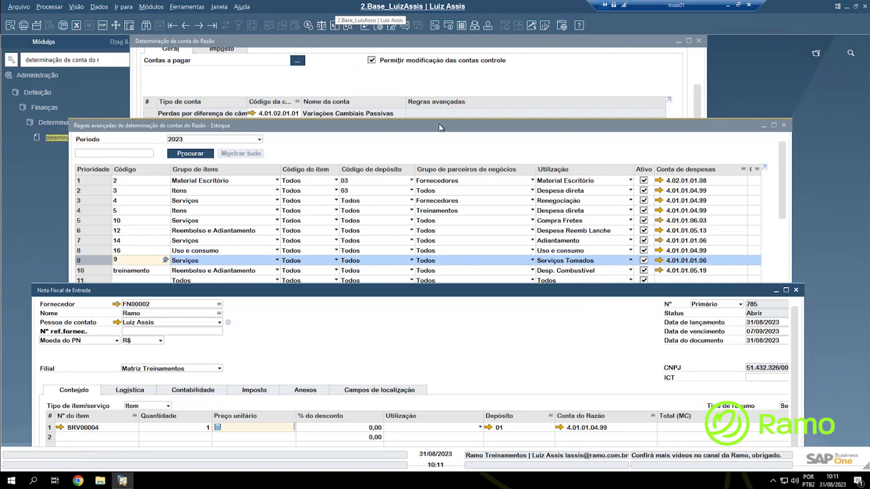
# Uncover the default Conta de despesas row and compare it with the details of the first invoice line's G/L account.
pyautogui.click(432, 147)
pyautogui.moveTo(433, 120); pyautogui.dragTo(438, 180)
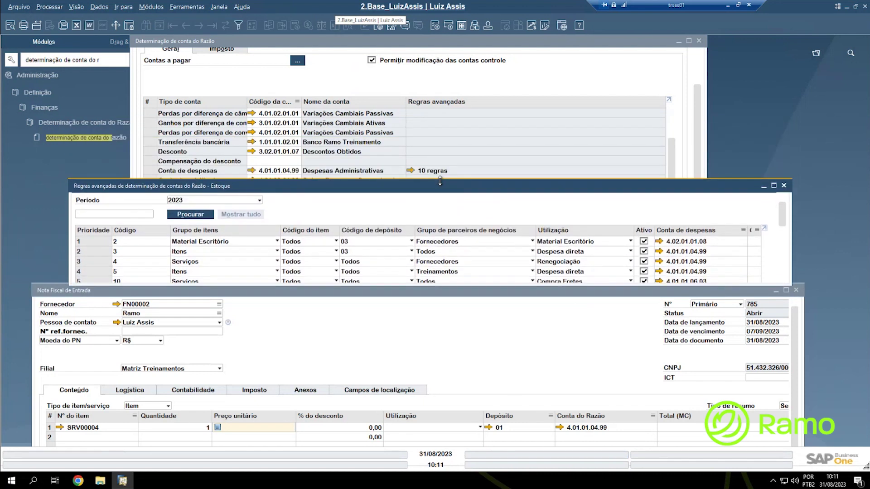
pyautogui.click(311, 174)
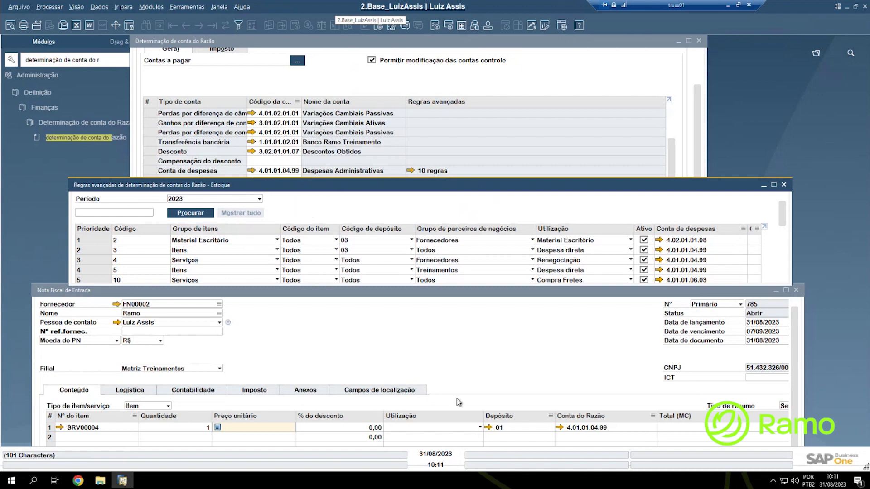
pyautogui.click(559, 428)
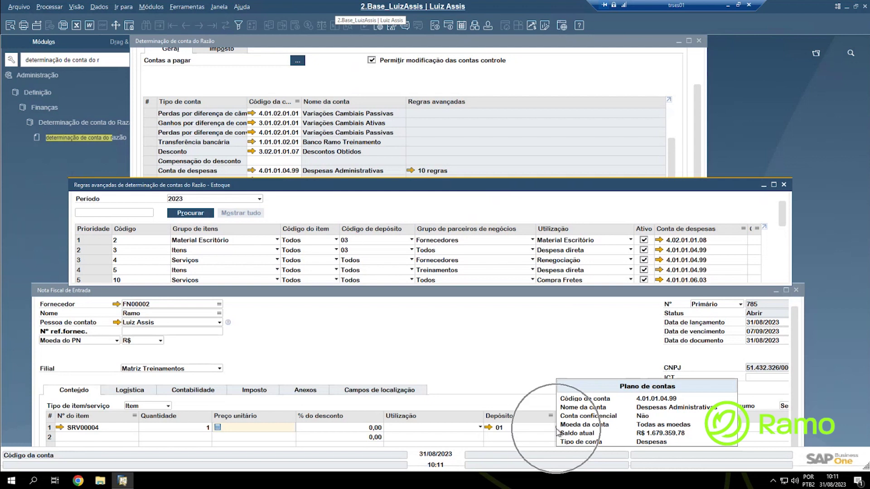
# Copy the item code SRV00004 from the first invoice line into the second line.
pyautogui.click(90, 428)
pyautogui.hotkey('ctrl', 'c')
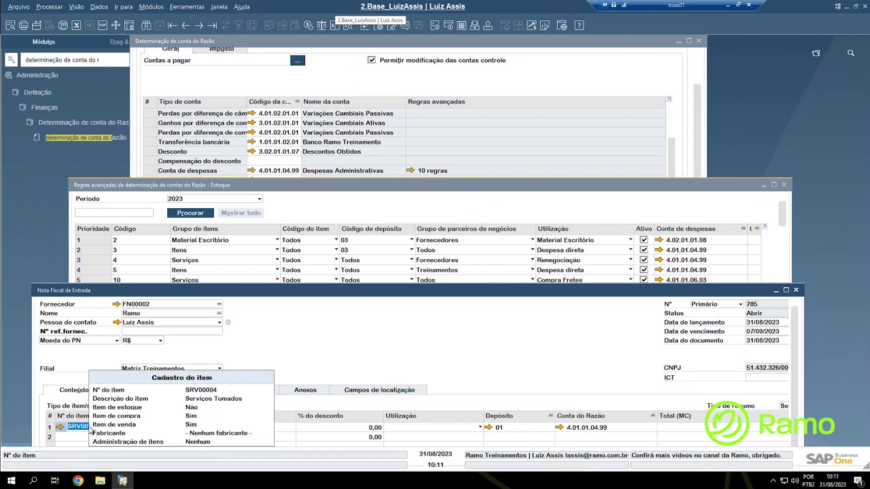
pyautogui.click(76, 437)
pyautogui.hotkey('ctrl', 'v')
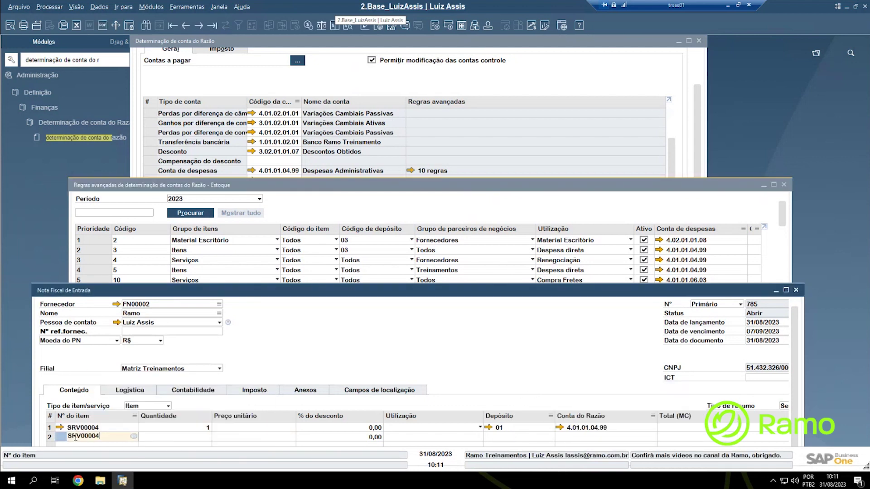
pyautogui.press('Tab')
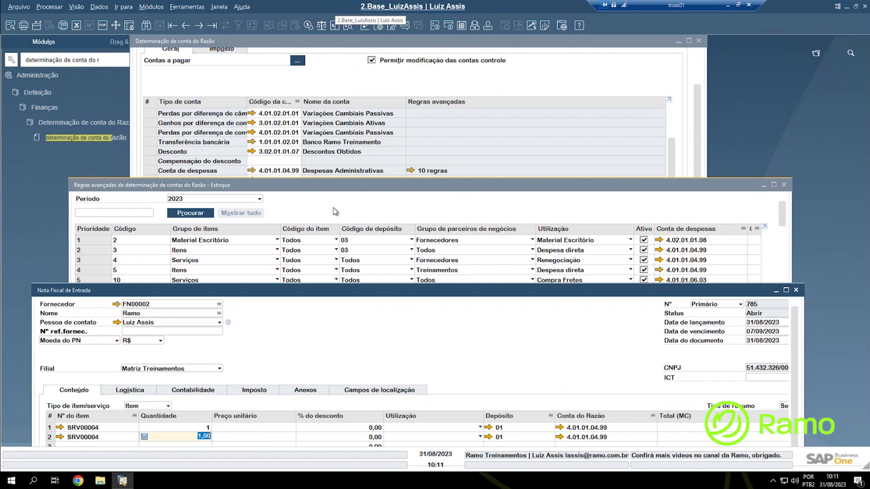
# Rearrange the advanced rules and invoice windows so the priority 9 rule is visible above both invoice lines.
pyautogui.moveTo(330, 192); pyautogui.dragTo(322, 96)
pyautogui.moveTo(371, 189); pyautogui.dragTo(369, 231)
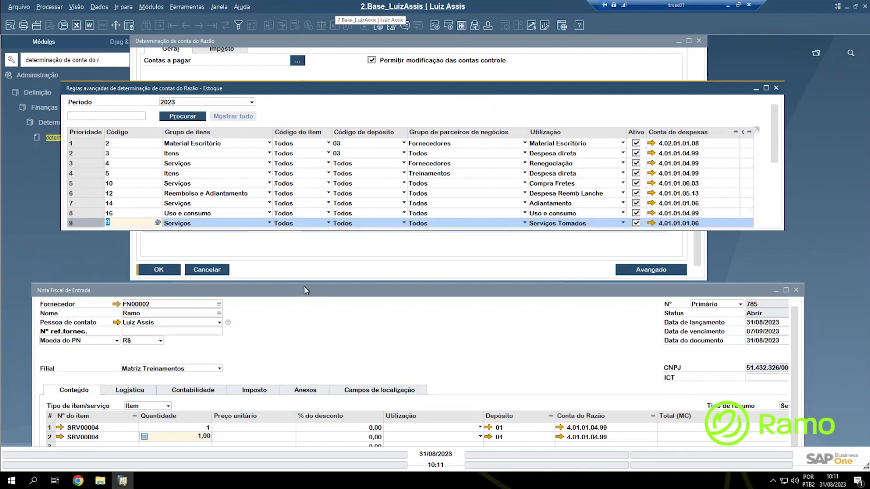
pyautogui.moveTo(305, 291); pyautogui.dragTo(303, 239)
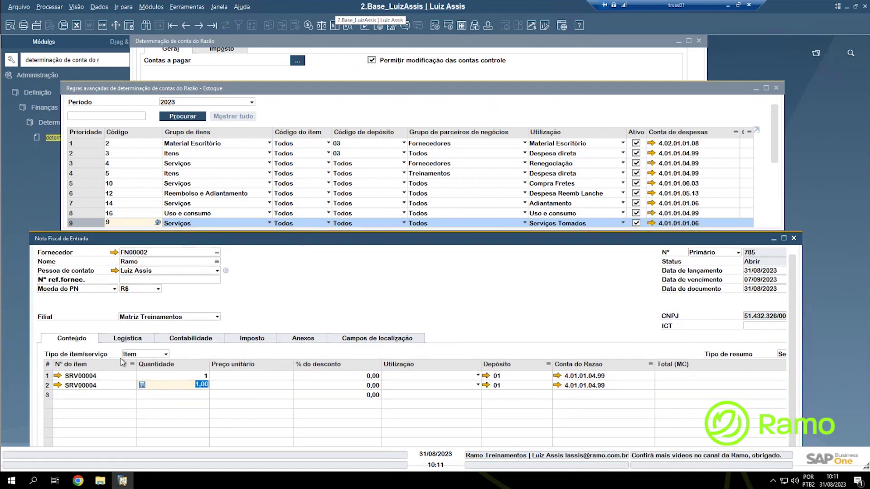
# Check the item group in the item master of SRV00004, close it, and select the second invoice line.
pyautogui.click(55, 389)
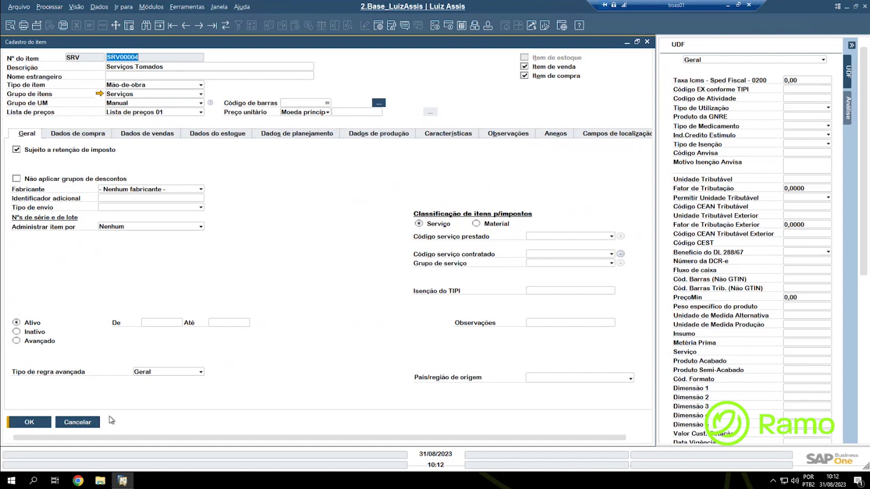
pyautogui.click(93, 424)
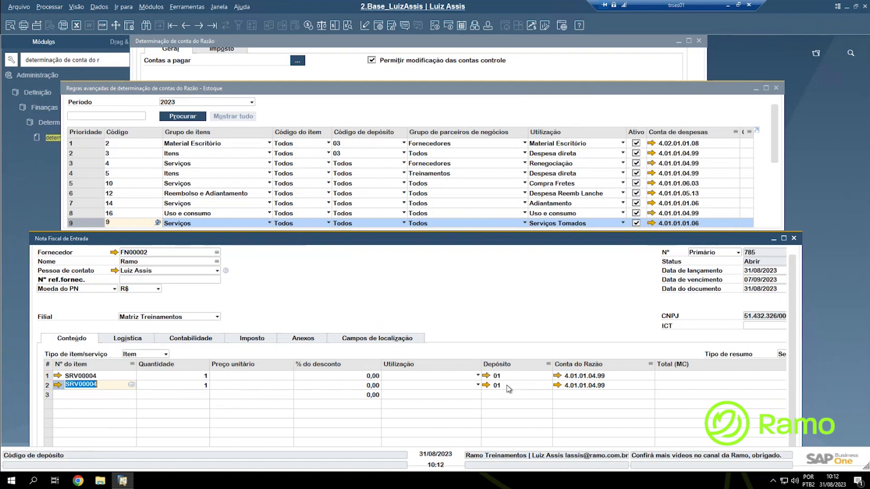
pyautogui.click(48, 385)
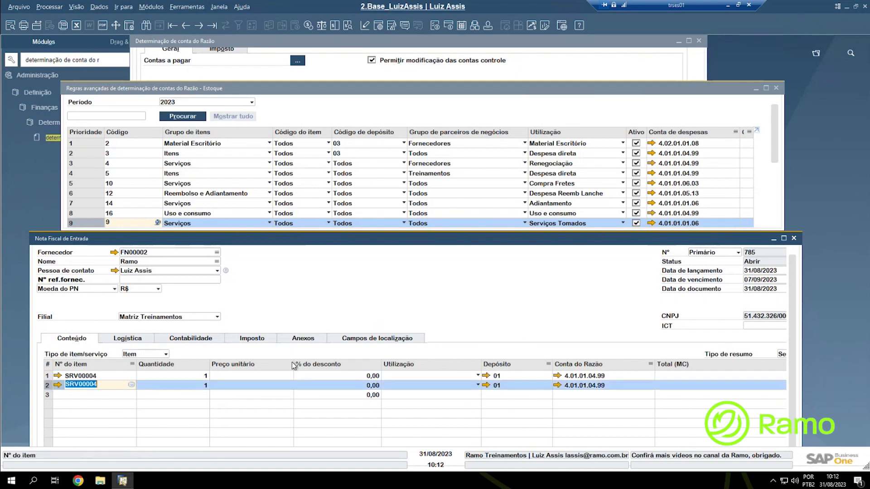
# Compare the default Conta de despesas account with the usage and account of the priority 9 rule.
pyautogui.click(564, 227)
pyautogui.click(554, 74)
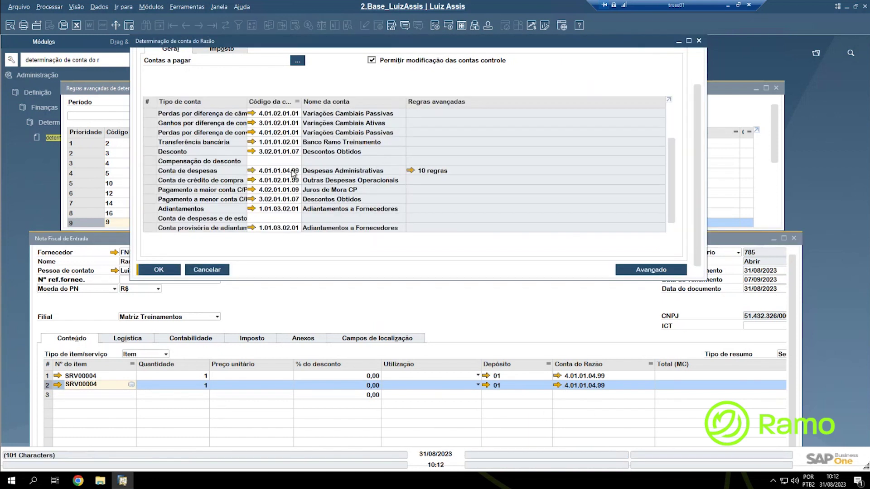
pyautogui.click(115, 92)
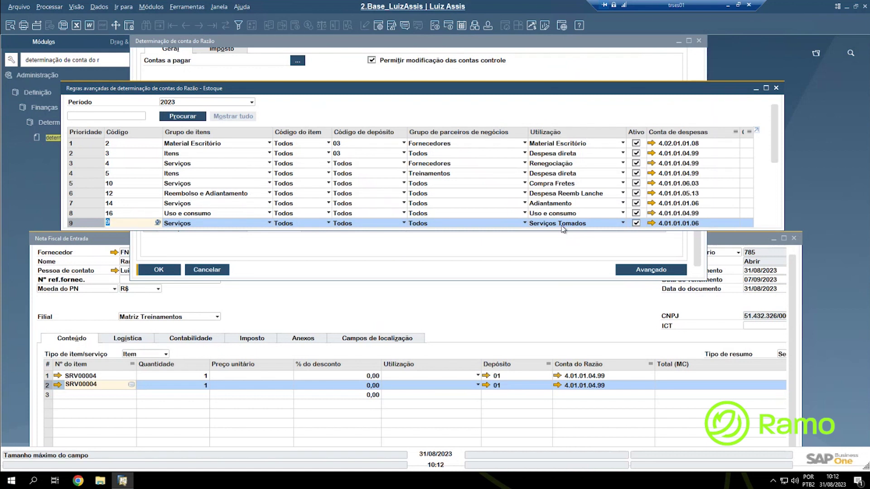
# Set the usage of the second invoice line to Serviços Tomados and compare its G/L account with the priority 9 rule.
pyautogui.click(410, 386)
pyautogui.click(410, 386)
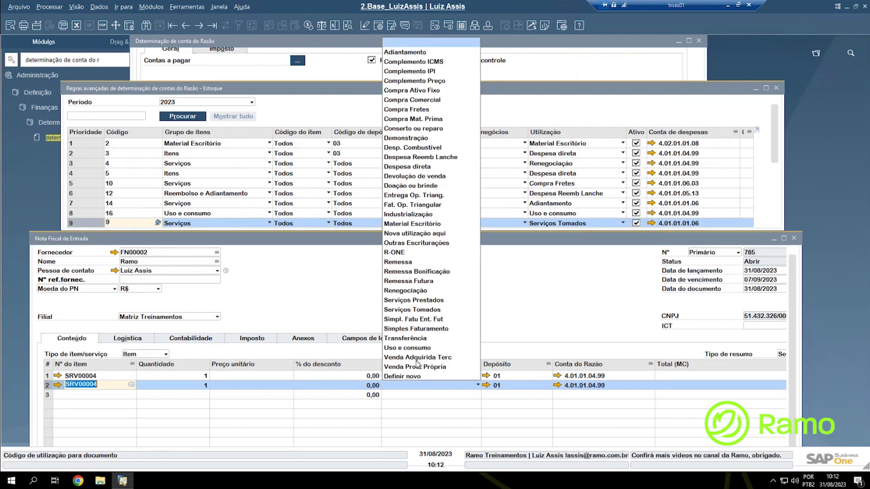
pyautogui.click(428, 310)
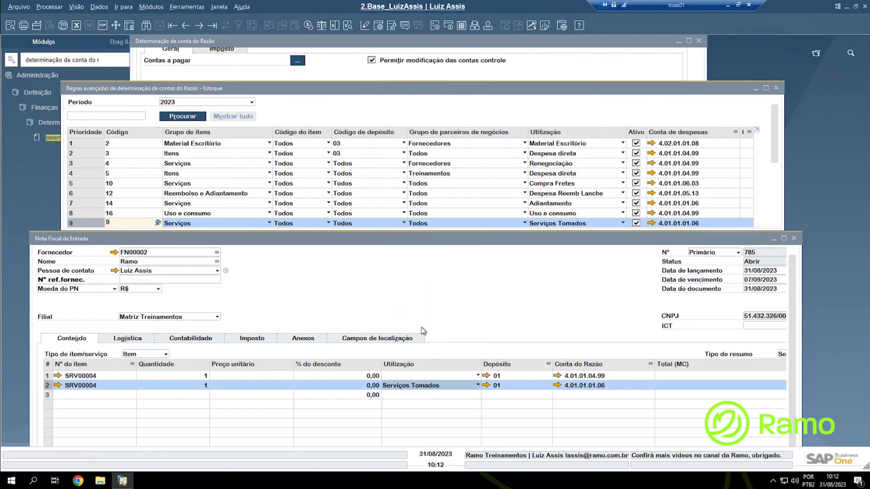
pyautogui.moveTo(556, 387)
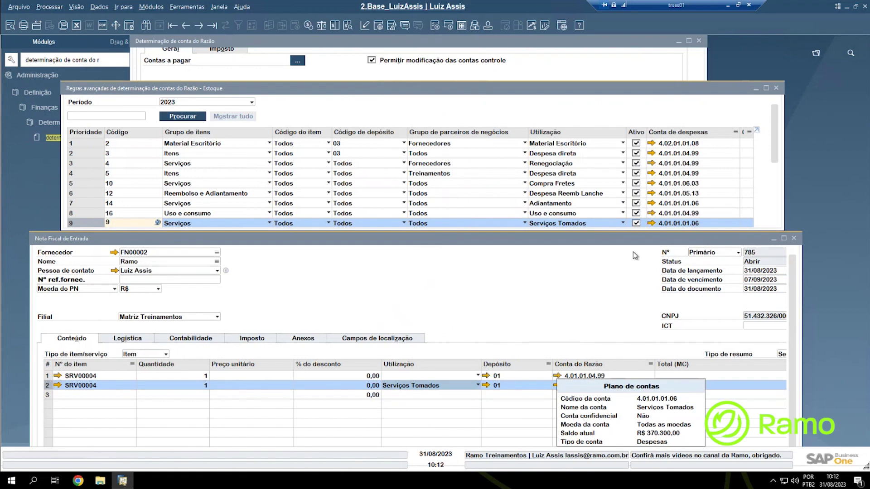
pyautogui.moveTo(651, 226)
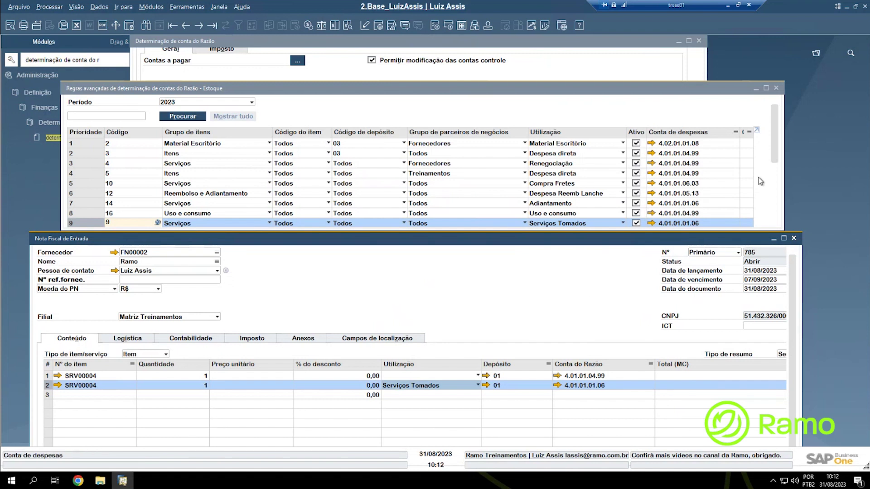
# Bring the priority 10 rule into view and add item SRV00006 from the item list to the third invoice line.
pyautogui.click(777, 152)
pyautogui.scroll(-2, 777, 152)
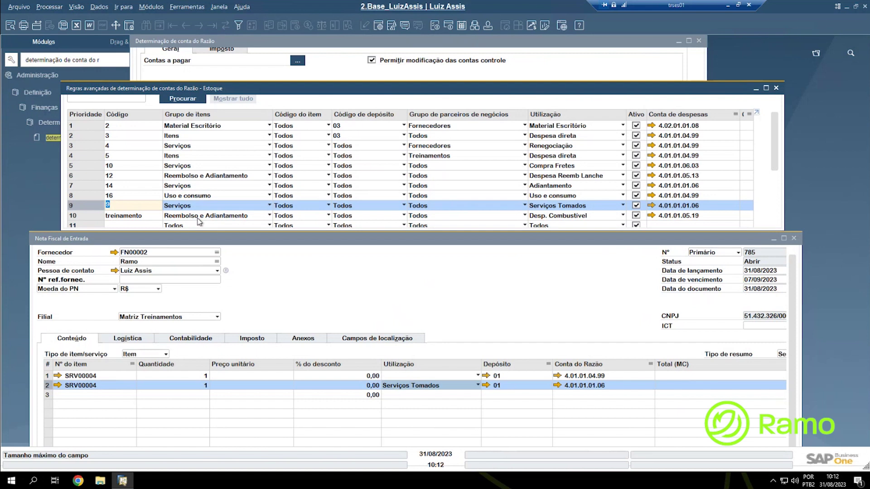
pyautogui.click(88, 395)
pyautogui.press('Tab')
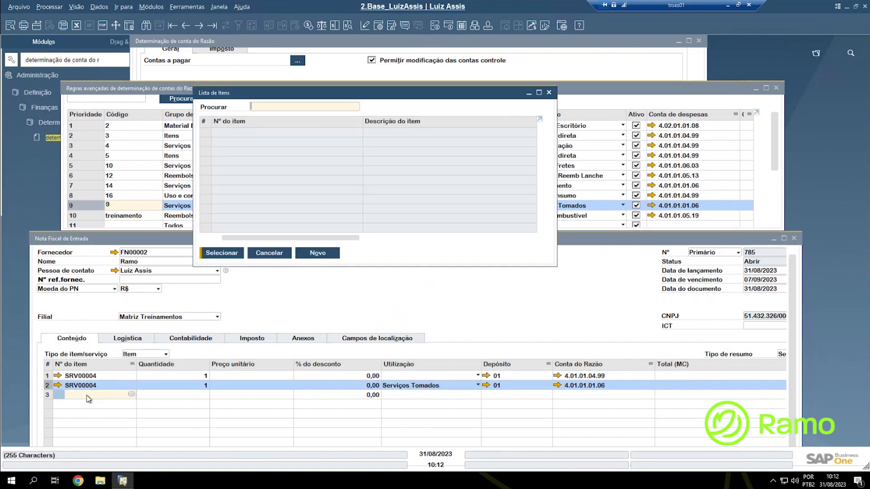
pyautogui.click(718, 82)
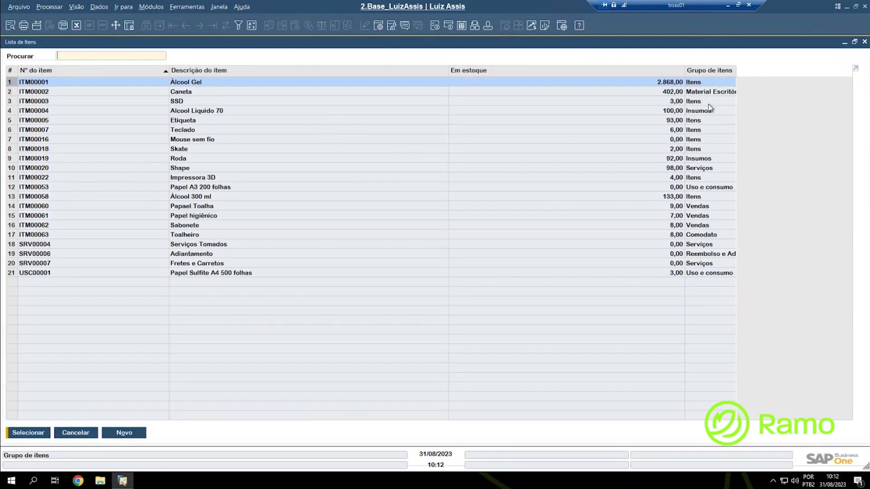
pyautogui.click(712, 255)
pyautogui.click(30, 434)
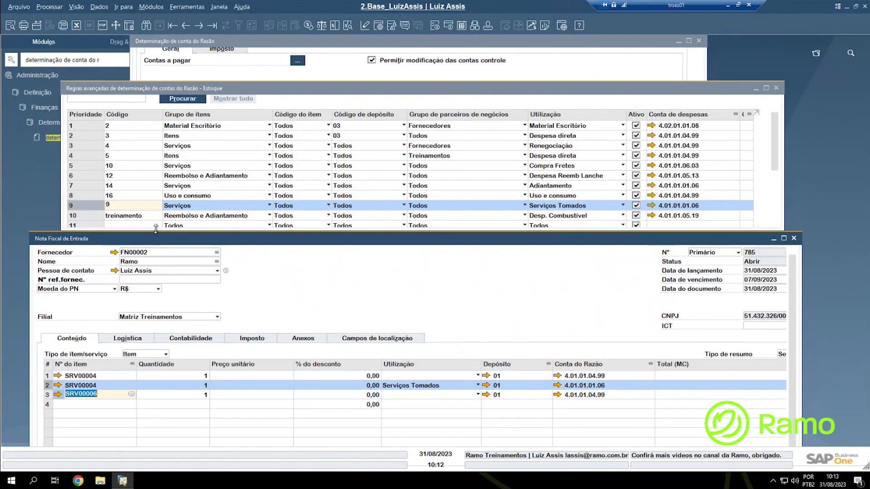
# Compare the priority 10 rule with the third invoice line's warehouse and the supplier's business partner group, then close the supplier record.
pyautogui.click(358, 215)
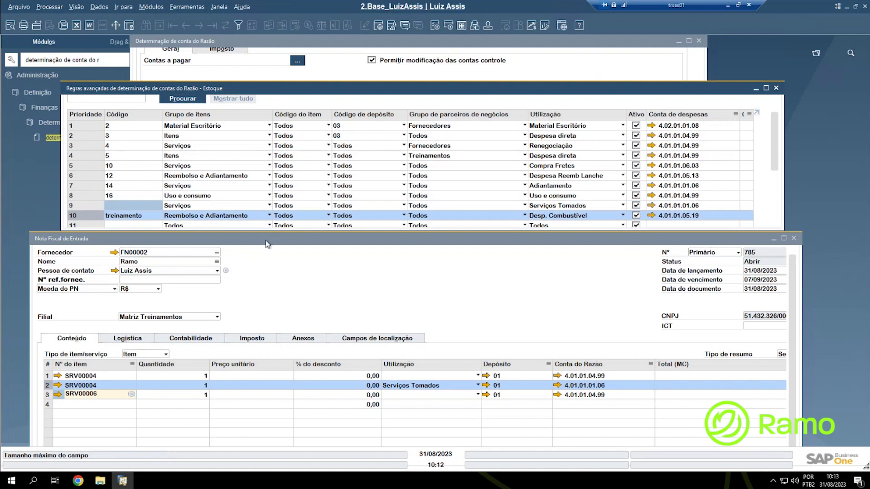
pyautogui.click(47, 396)
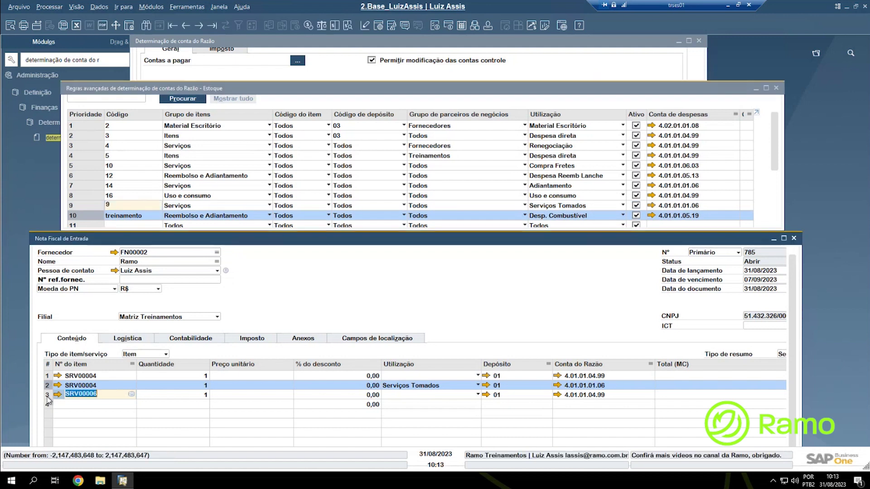
pyautogui.click(47, 396)
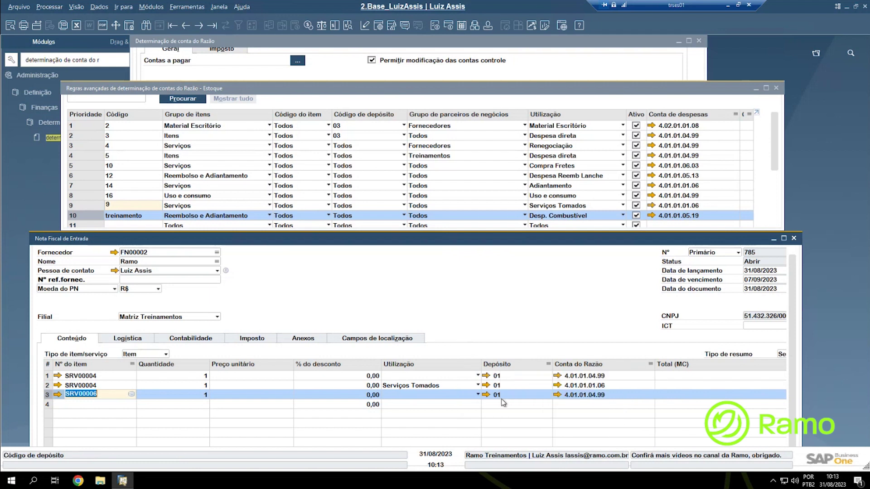
pyautogui.moveTo(500, 403)
pyautogui.click(114, 252)
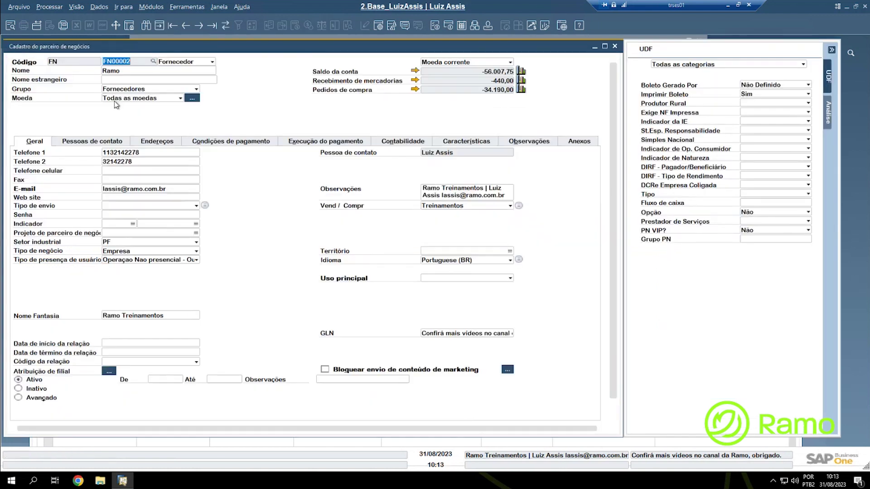
pyautogui.click(614, 47)
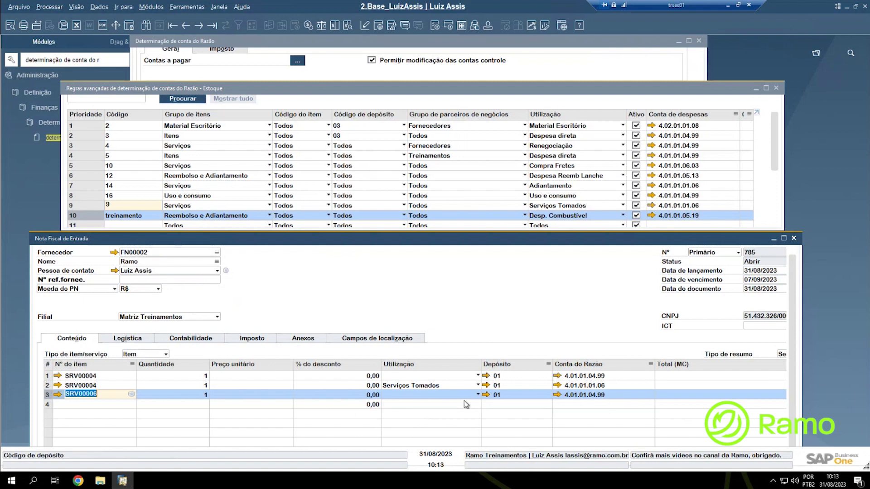
# Compare the third invoice line's G/L account with the default Conta de despesas account, then return to the advanced rules.
pyautogui.click(443, 404)
pyautogui.click(544, 72)
pyautogui.click(288, 174)
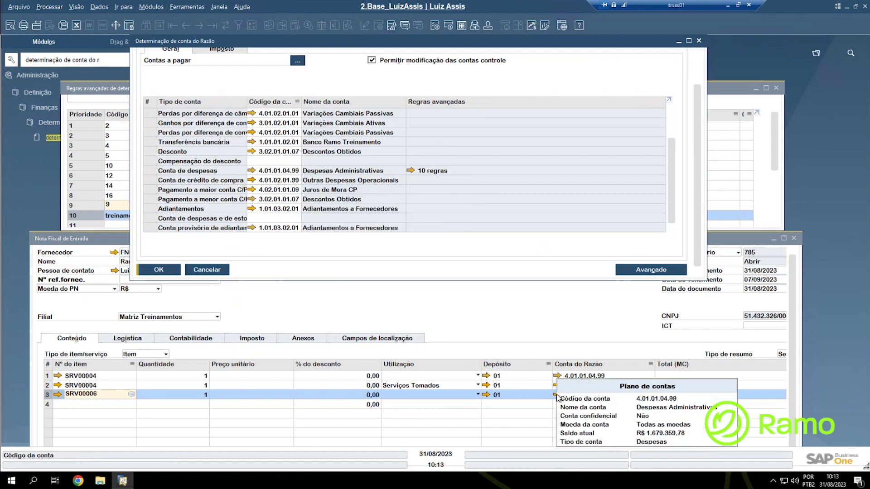
pyautogui.click(558, 398)
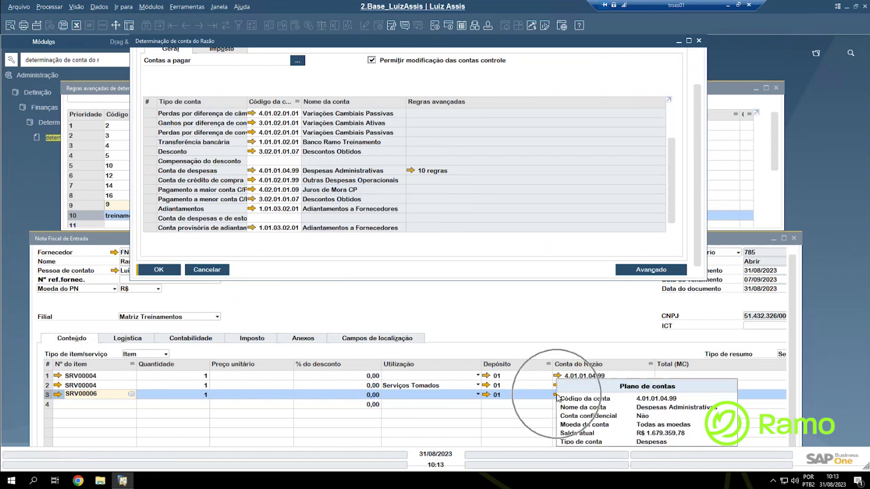
pyautogui.click(722, 98)
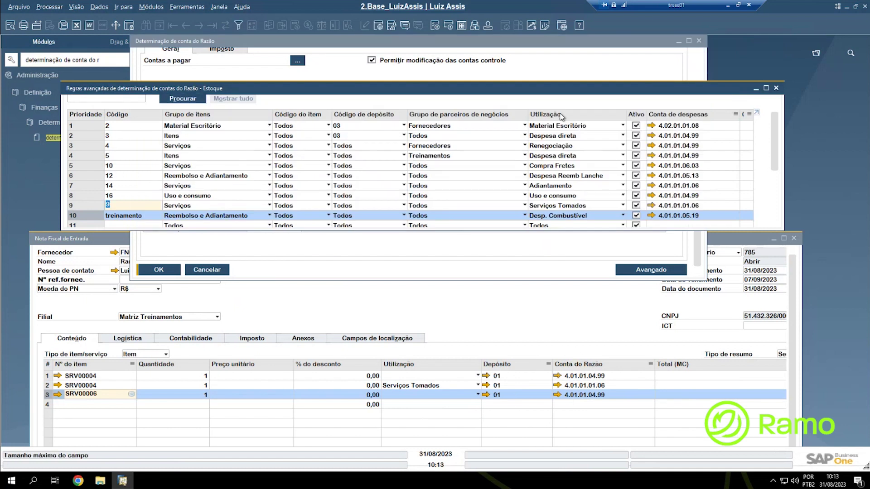
# Set the third invoice line's usage to Desp. Combustível, accept the CFOP and CST update, and check its account against the priority 10 rule.
pyautogui.click(421, 398)
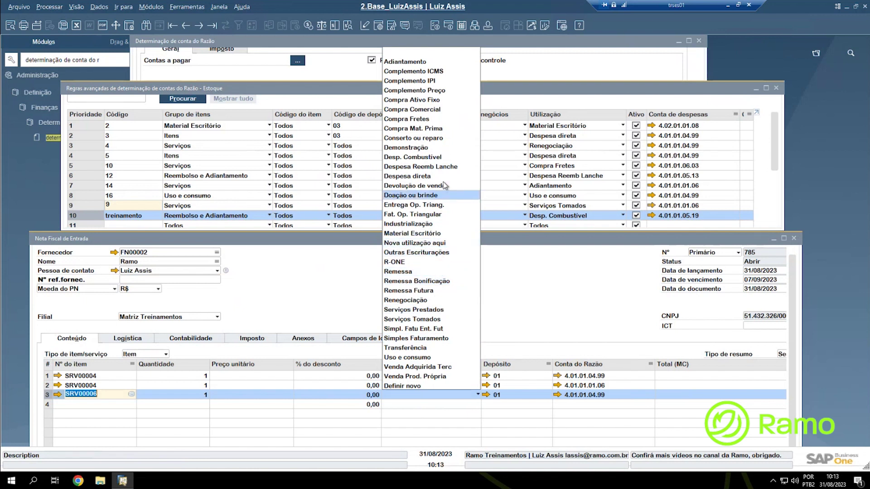
pyautogui.click(424, 159)
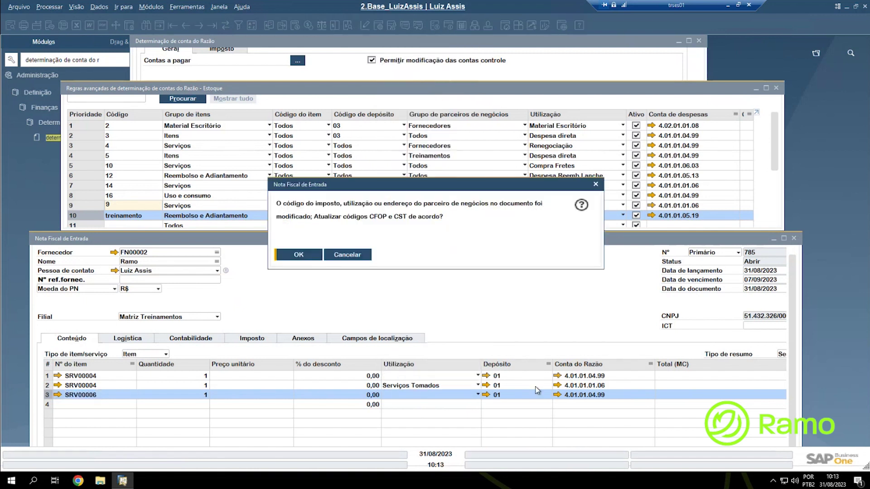
pyautogui.click(311, 258)
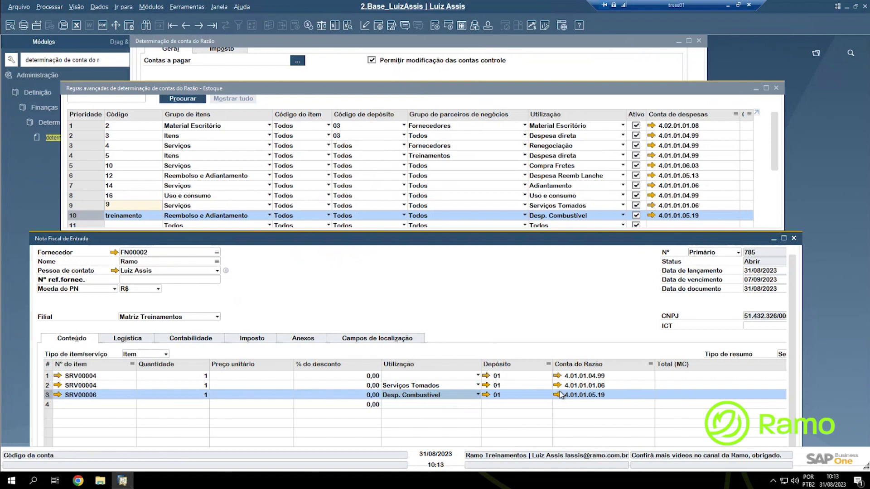
pyautogui.moveTo(557, 398)
pyautogui.moveTo(654, 218)
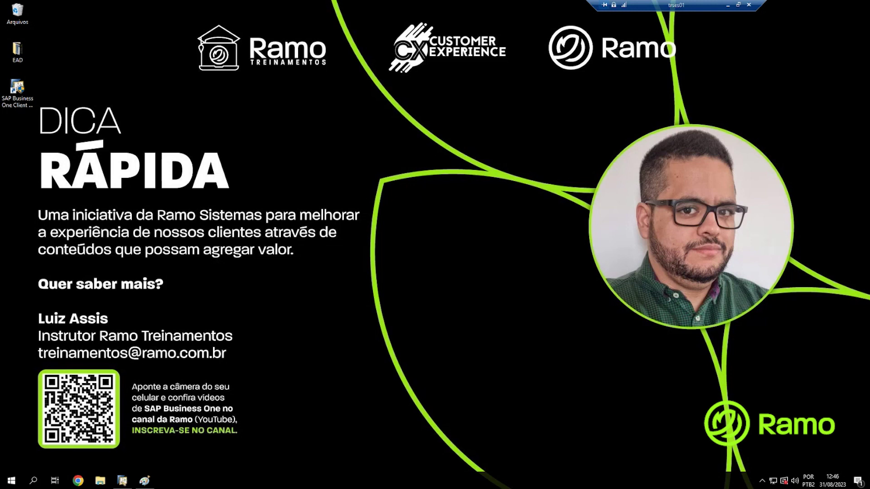
# Switch to SAP Business One and open Determinação de conta do Razão under Administração, Definição, Finanças.
pyautogui.click(126, 481)
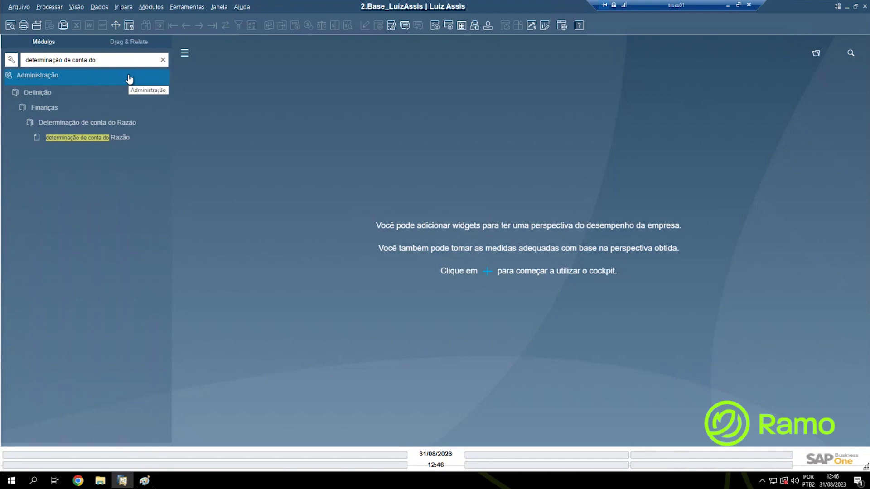
pyautogui.click(130, 79)
pyautogui.click(149, 110)
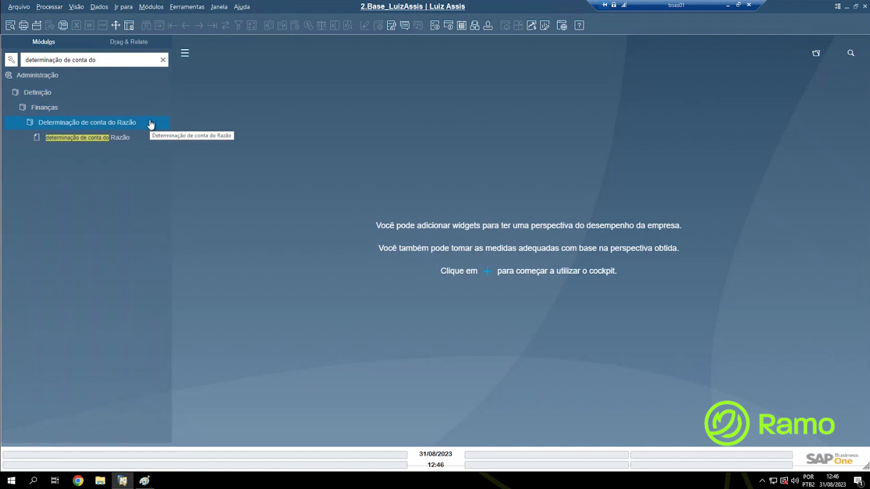
pyautogui.click(149, 120)
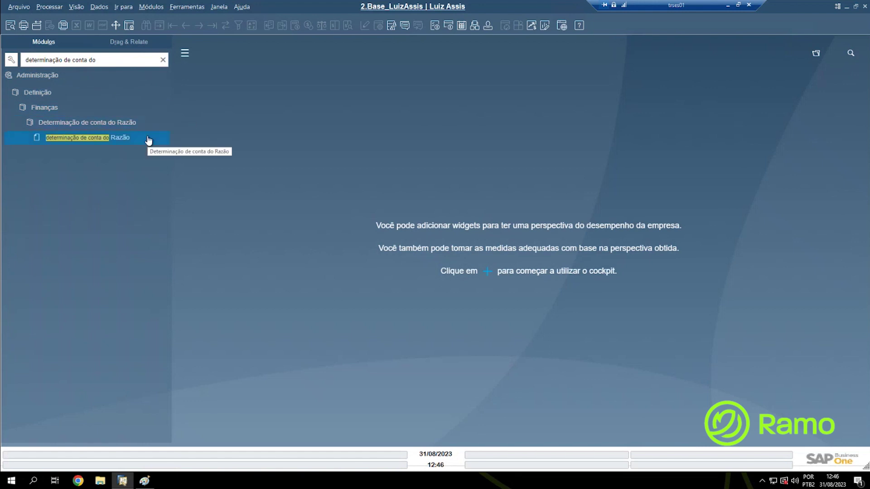
pyautogui.click(148, 139)
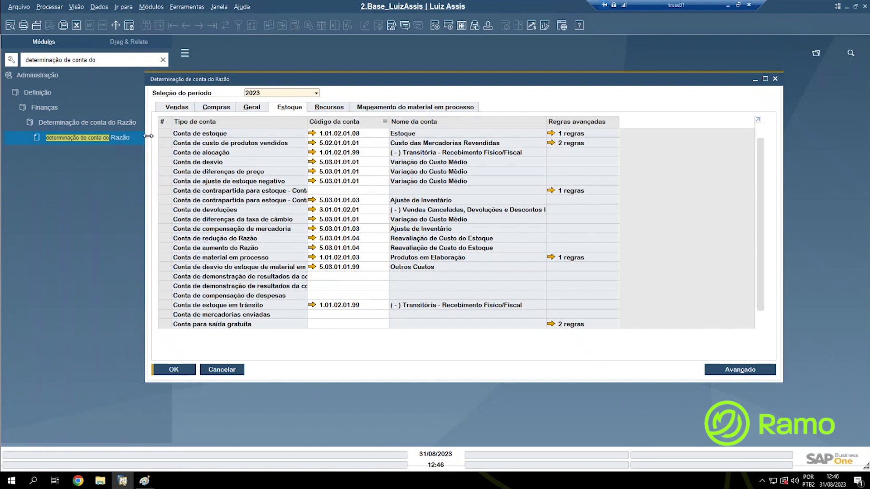
# Examine the selected period and the Conta de estoque code, account name and advanced rules entry among the Estoque accounts.
pyautogui.click(278, 92)
pyautogui.click(278, 93)
pyautogui.click(287, 111)
pyautogui.click(367, 133)
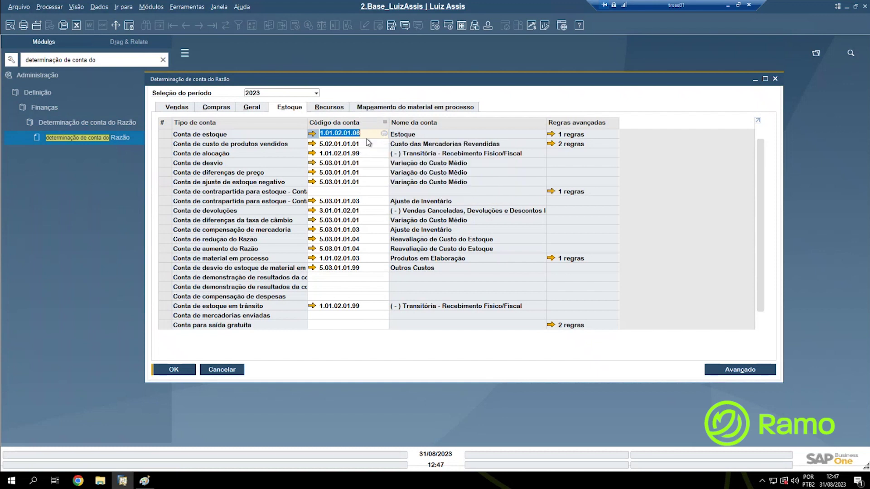
pyautogui.click(409, 137)
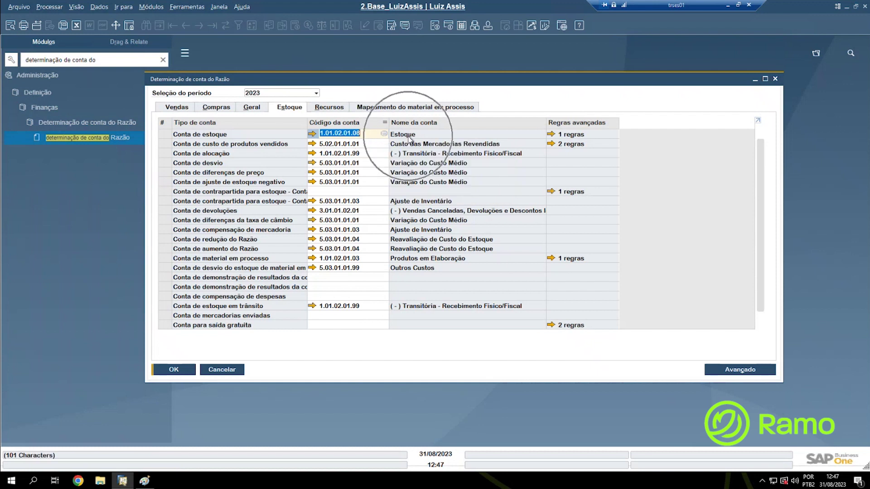
pyautogui.click(369, 134)
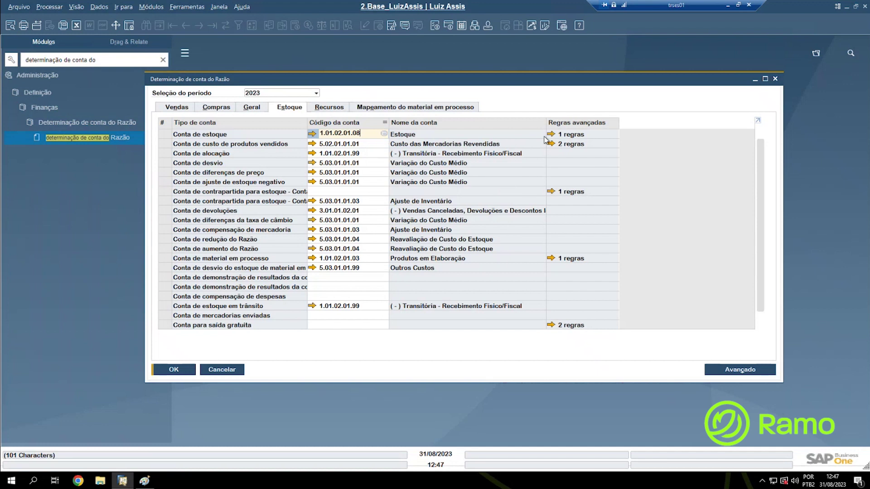
pyautogui.click(593, 141)
# Review the complete list of advanced stock rules and the rules linked to Conta de estoque, closing each window.
pyautogui.click(753, 378)
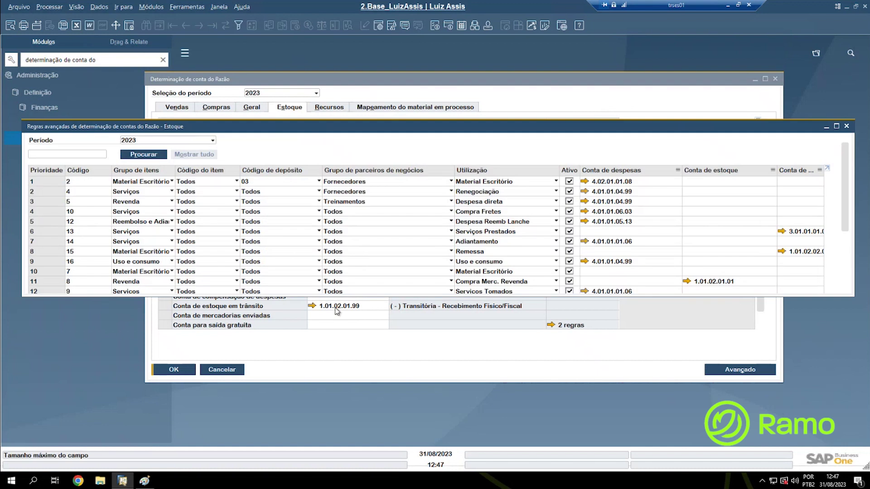
pyautogui.click(837, 126)
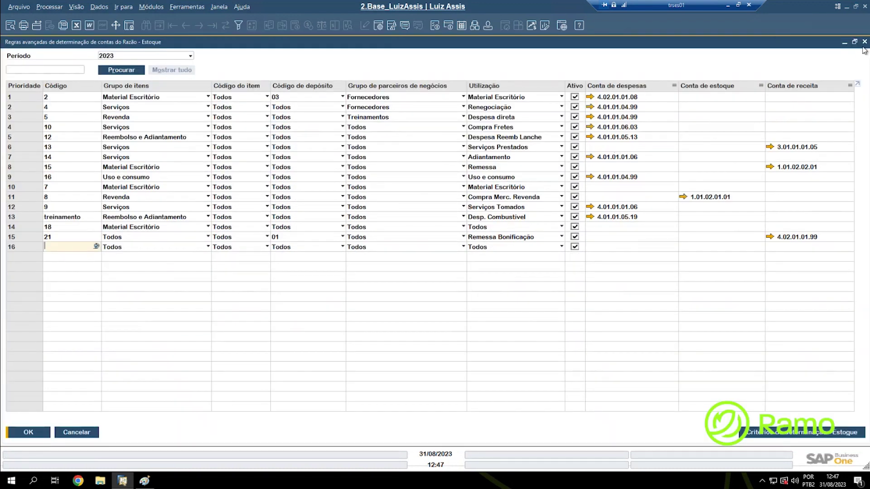
pyautogui.click(863, 42)
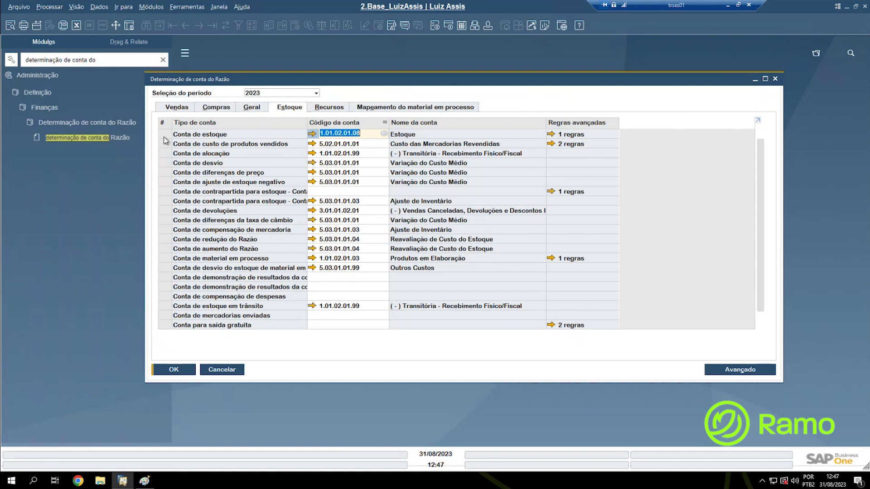
pyautogui.click(551, 134)
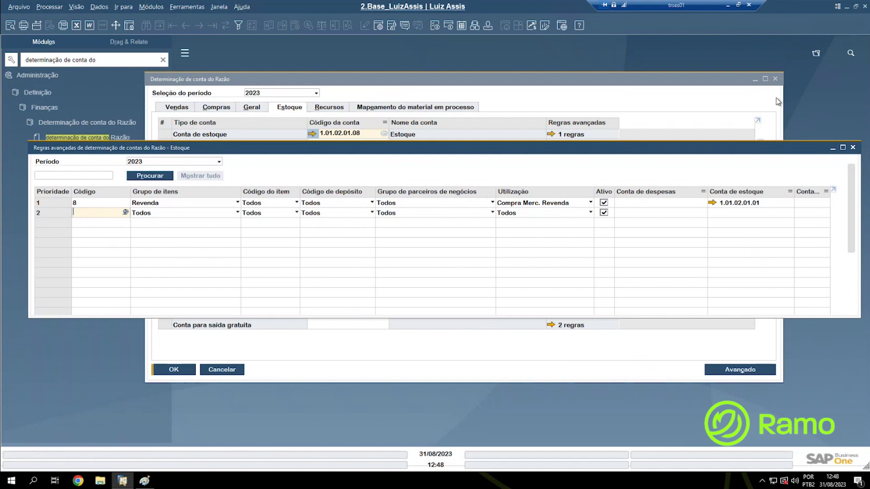
pyautogui.click(852, 150)
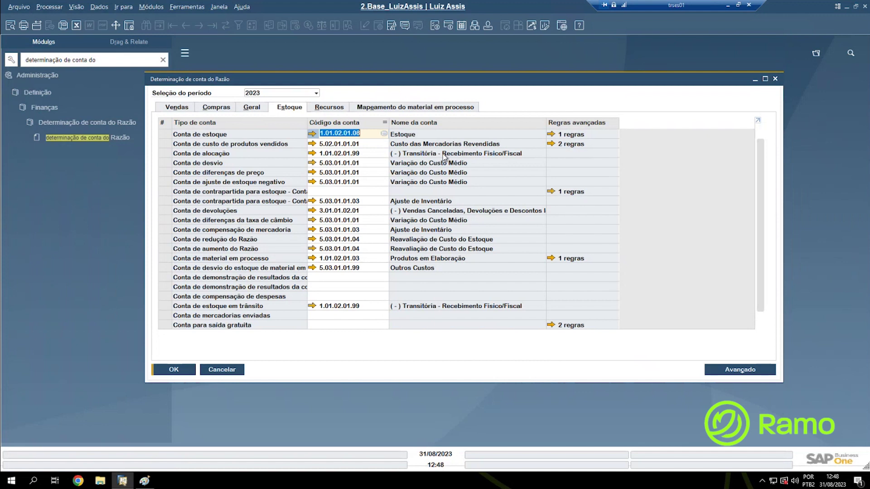
# Check the default account details of Conta de estoque and open its linked advanced rules again.
pyautogui.moveTo(363, 134)
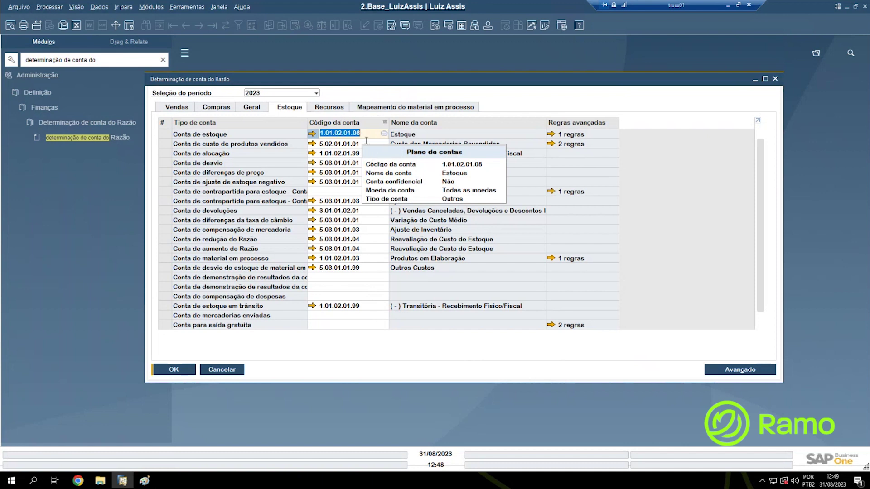
pyautogui.click(736, 375)
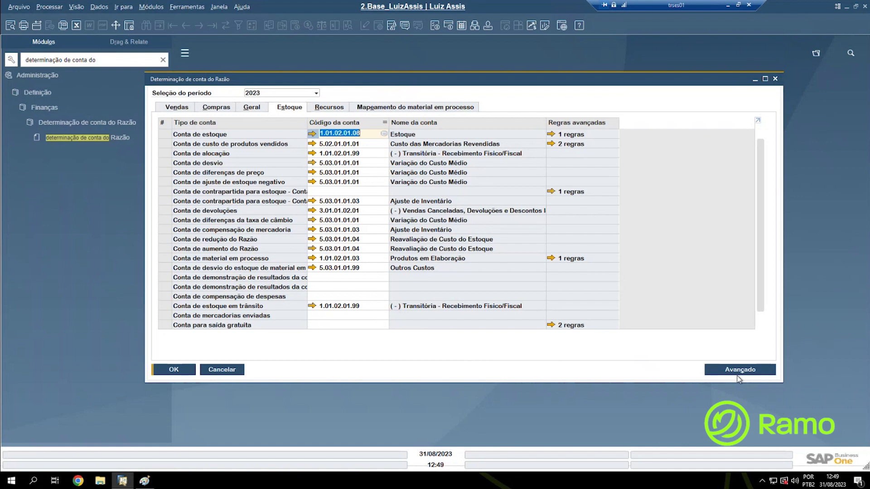
pyautogui.click(732, 370)
pyautogui.click(550, 135)
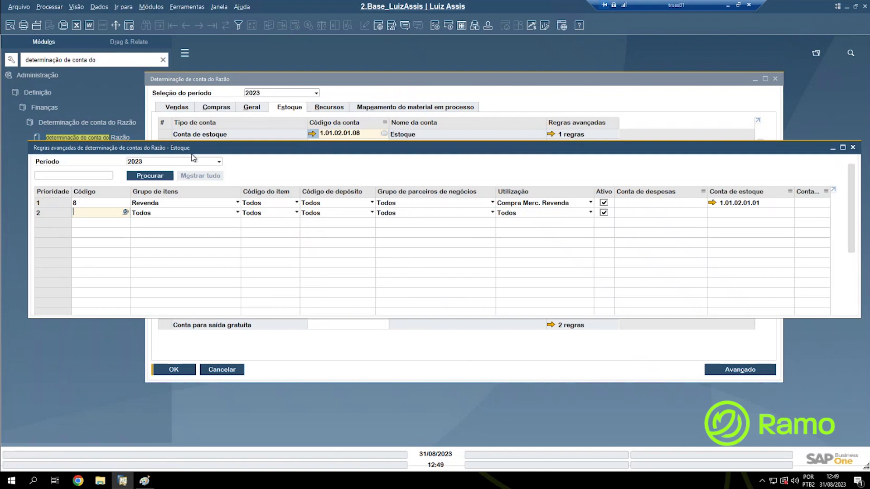
# Open a new Nota Fiscal de Entrada below the advanced stock rules and choose Ramo as the supplier.
pyautogui.click(151, 6)
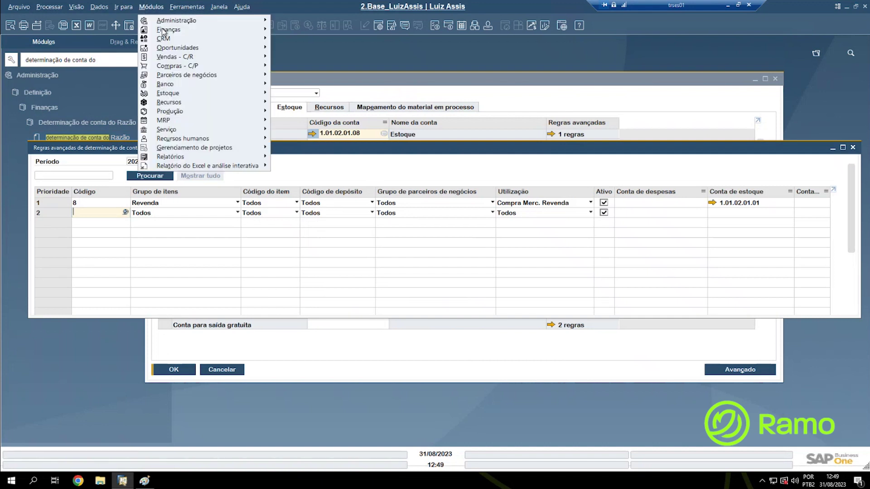
pyautogui.moveTo(186, 68)
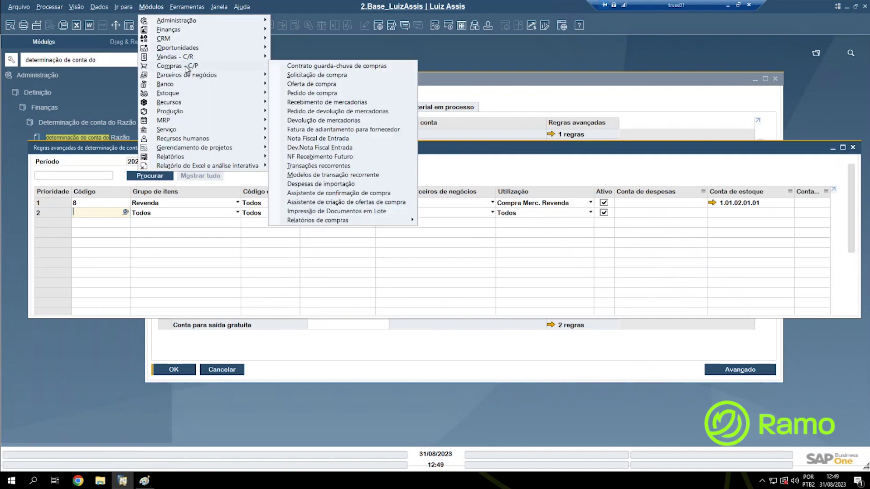
pyautogui.click(315, 140)
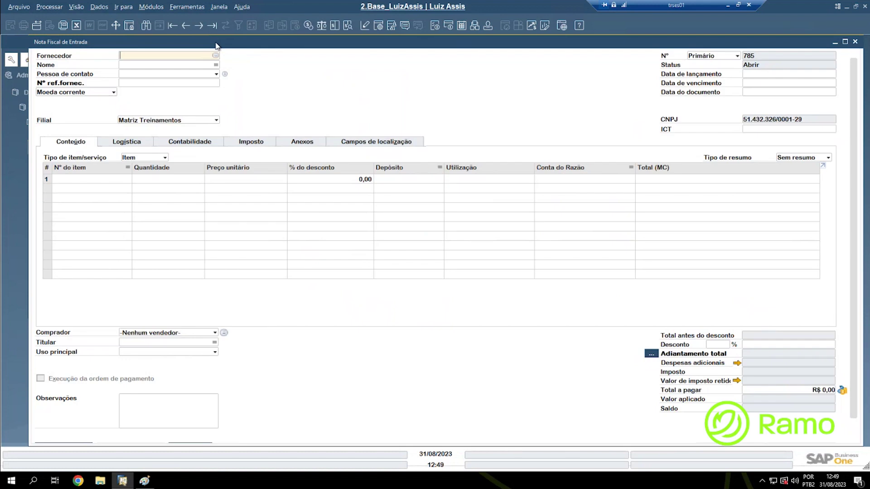
pyautogui.moveTo(216, 45); pyautogui.dragTo(211, 252)
pyautogui.press('Tab')
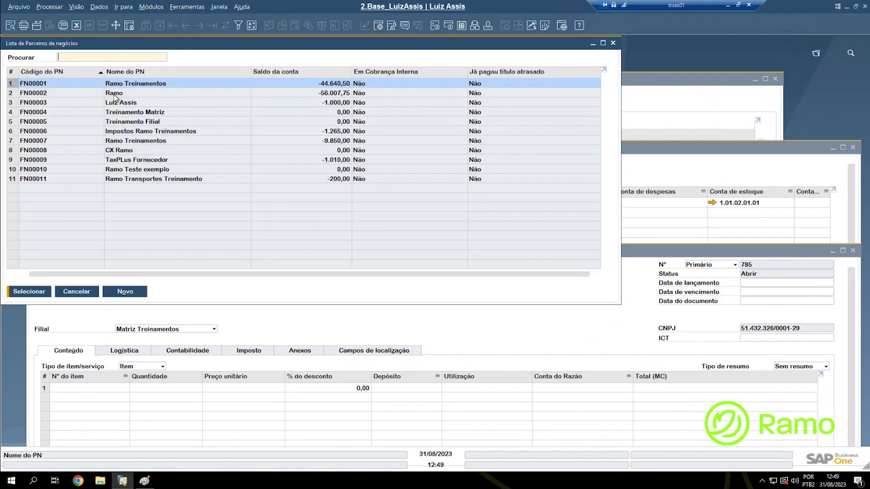
pyautogui.press('Down')
pyautogui.press('Return')
# Add item ITM00001 (Álcool Gel) to the first line of the incoming invoice.
pyautogui.click(82, 389)
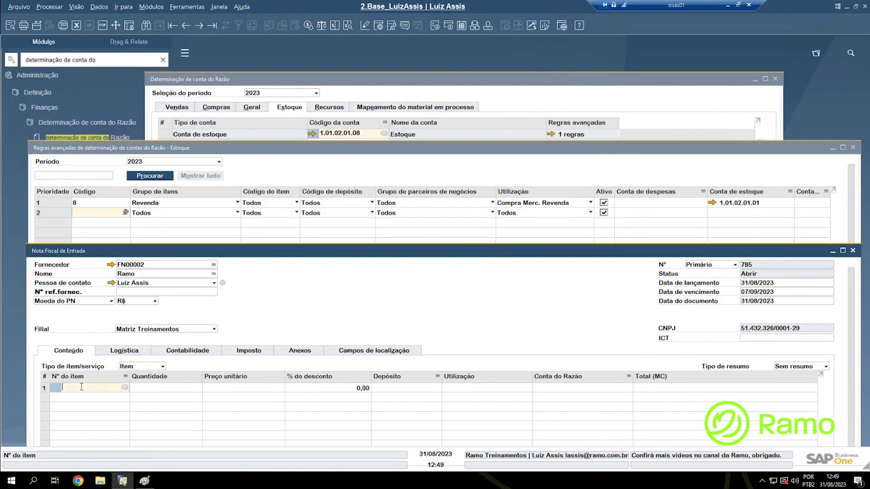
pyautogui.press('Tab')
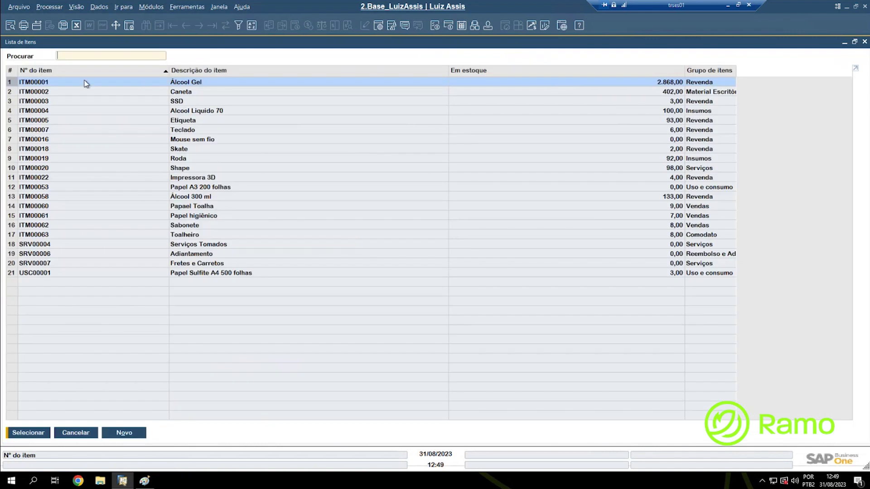
pyautogui.doubleClick(86, 84)
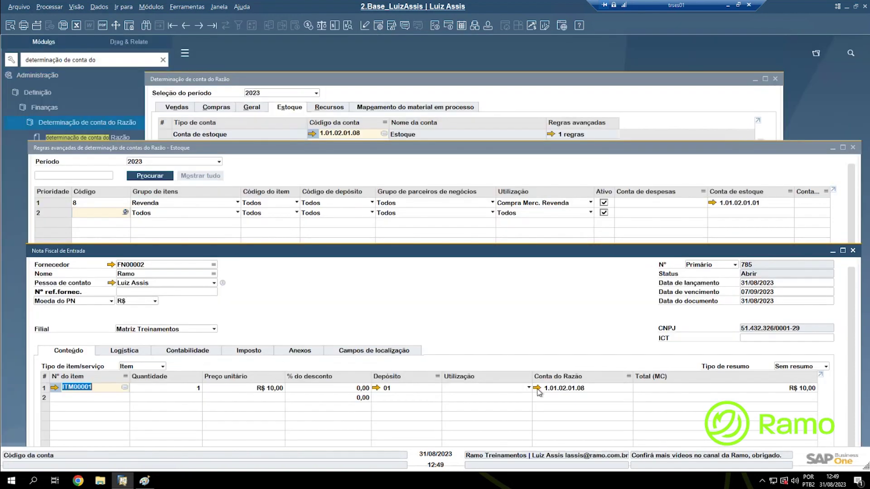
# Compare the first invoice line's ledger account with the default Conta de estoque and the criteria of the Revenda rule.
pyautogui.moveTo(539, 391)
pyautogui.moveTo(311, 136)
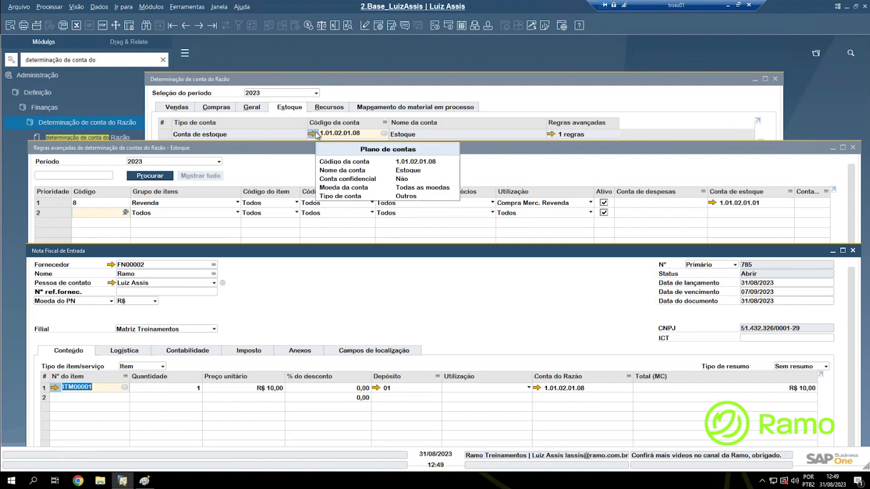
pyautogui.click(129, 238)
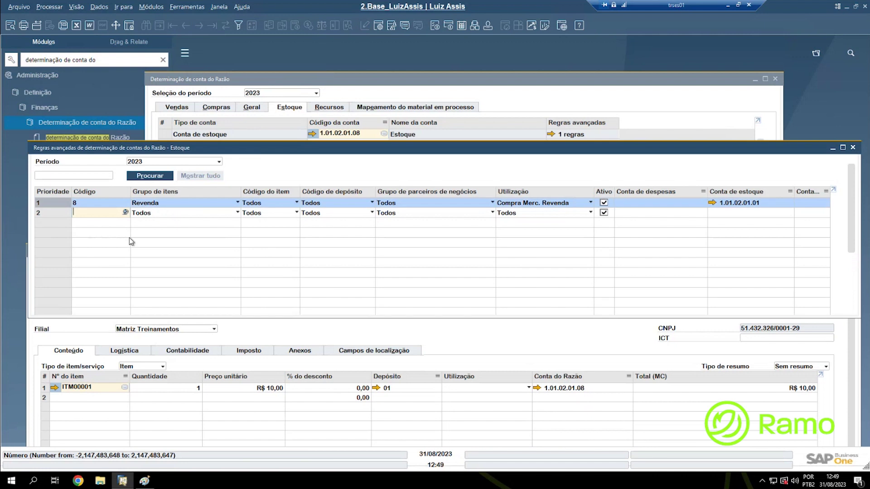
pyautogui.click(521, 346)
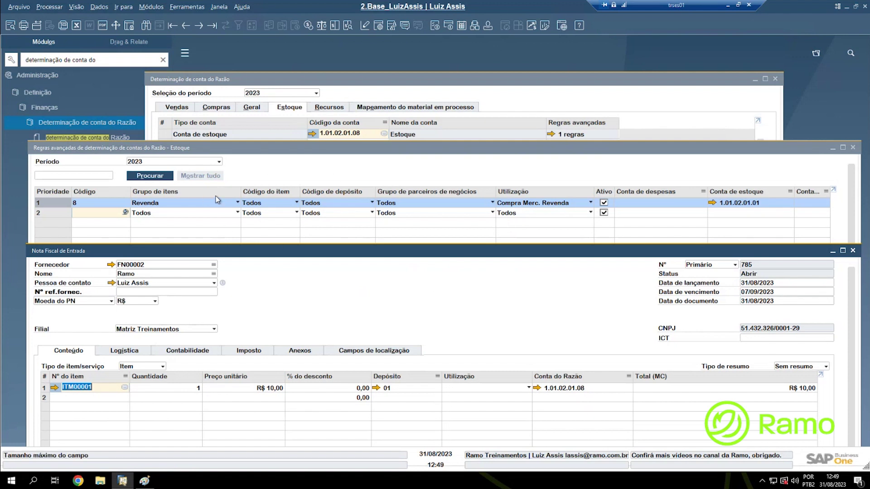
pyautogui.click(302, 177)
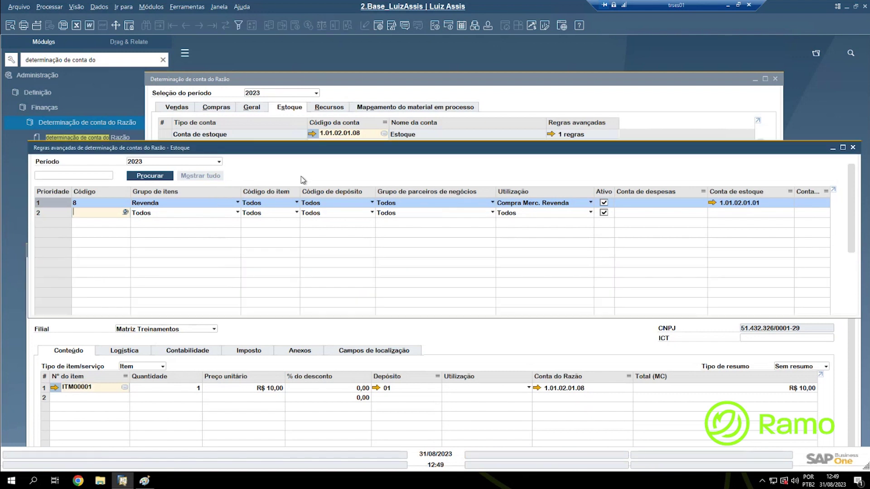
# Enlarge the advanced stock rules and examine their determination criteria, including Grupo de parceiros de negócios and Utilização.
pyautogui.click(843, 148)
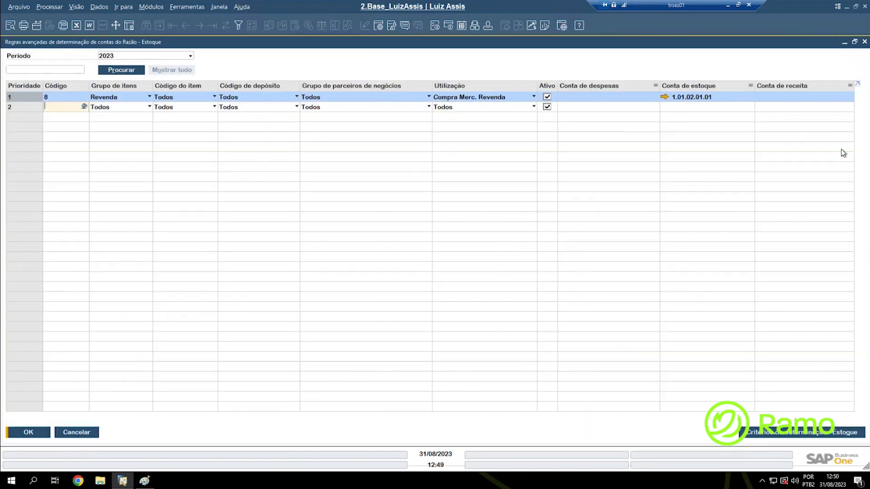
pyautogui.click(781, 437)
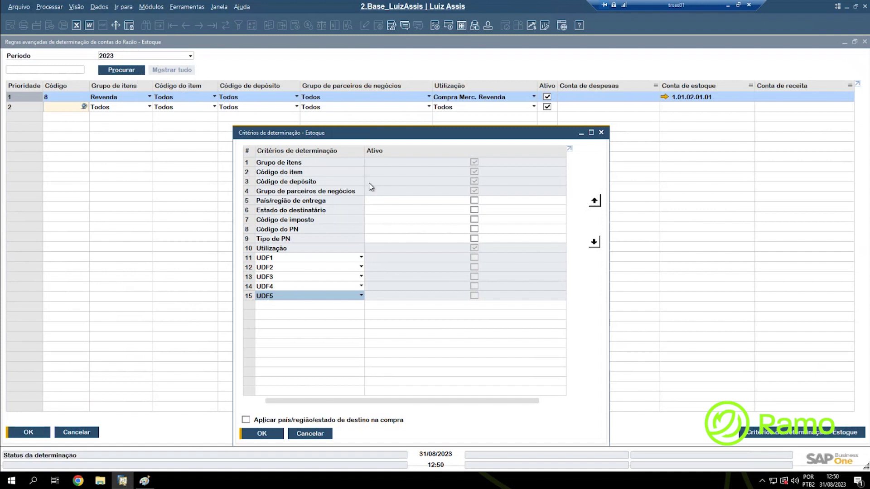
pyautogui.click(392, 100)
pyautogui.click(390, 103)
pyautogui.click(469, 98)
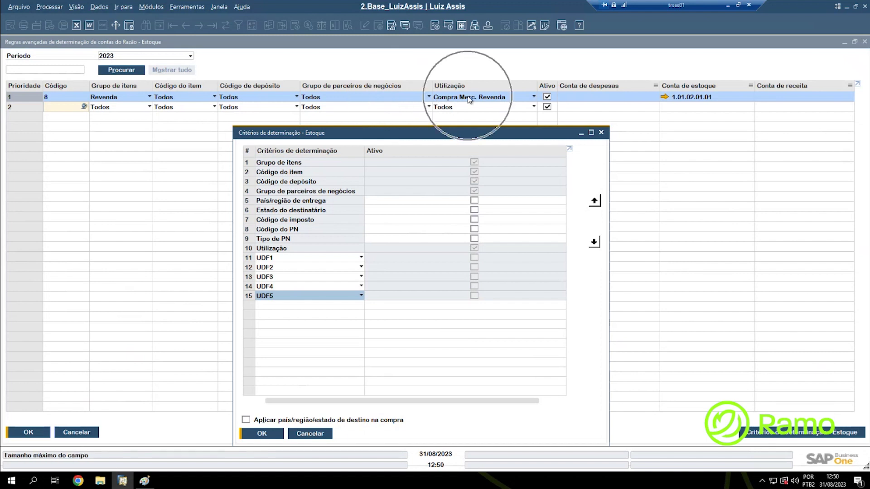
pyautogui.click(315, 248)
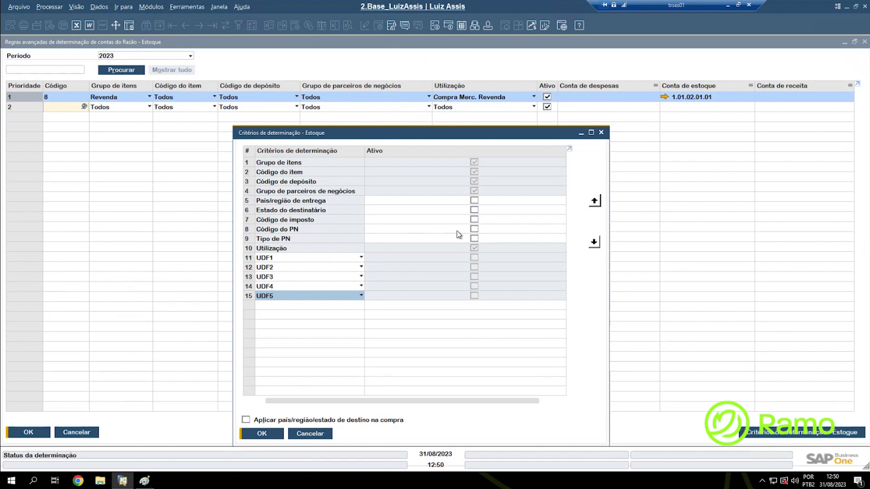
# Try activating the País/região de entrega and Estado do destinatário criteria, discard the changes and restore the rules window's size.
pyautogui.click(475, 211)
pyautogui.click(264, 434)
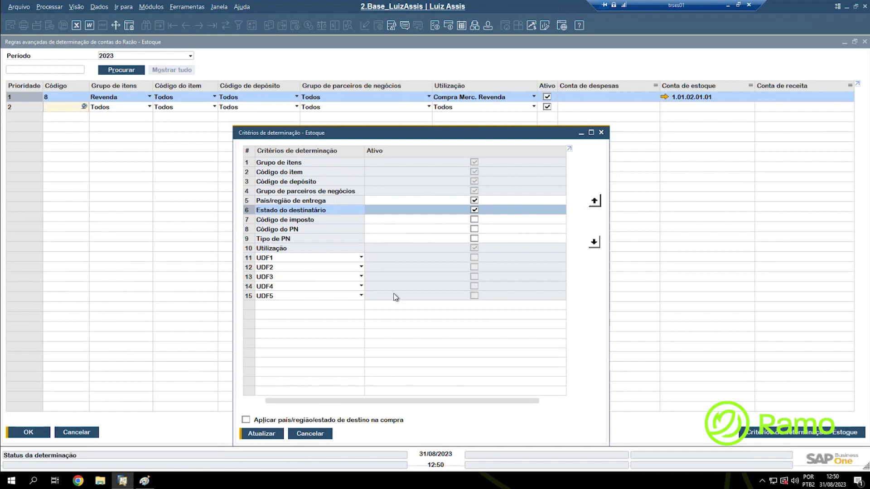
pyautogui.click(287, 433)
pyautogui.click(307, 434)
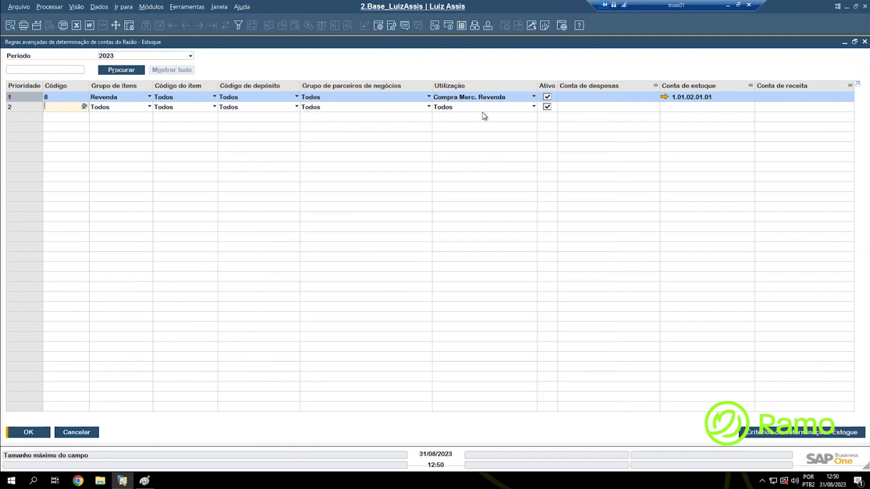
pyautogui.click(855, 42)
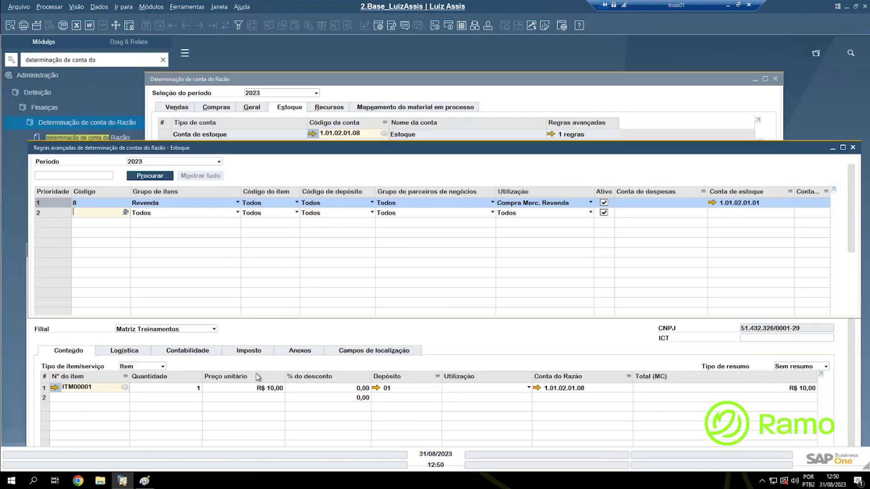
# Copy item ITM00001 to a second invoice line and set that line's Utilização to Compra Merc. Revenda.
pyautogui.click(269, 332)
pyautogui.hotkey('ctrl', 'c')
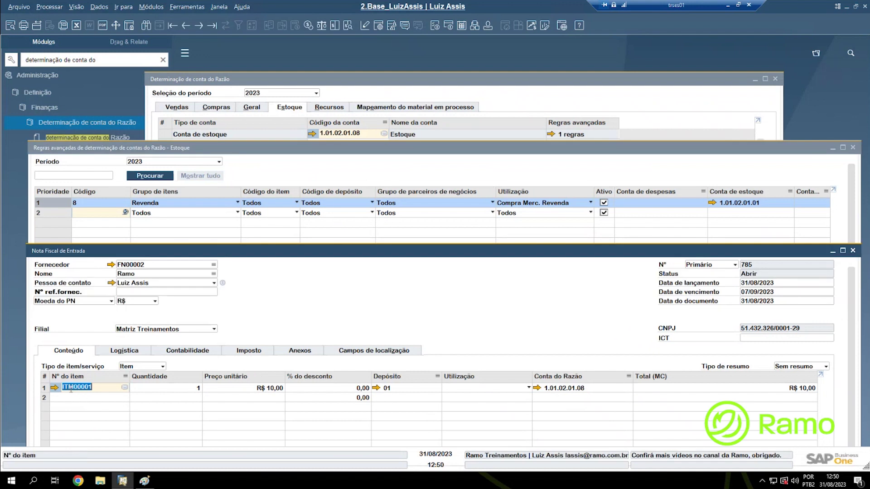
pyautogui.click(81, 387)
pyautogui.click(74, 398)
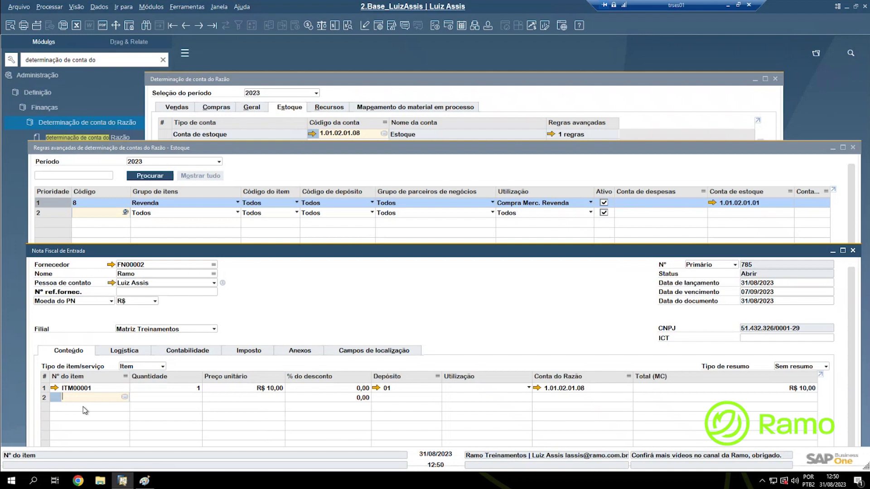
pyautogui.hotkey('ctrl', 'v')
pyautogui.press('Tab')
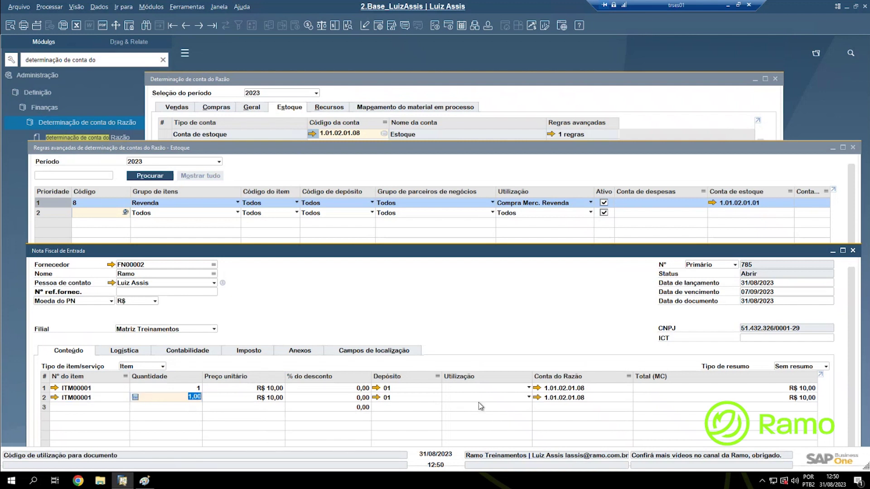
pyautogui.click(491, 398)
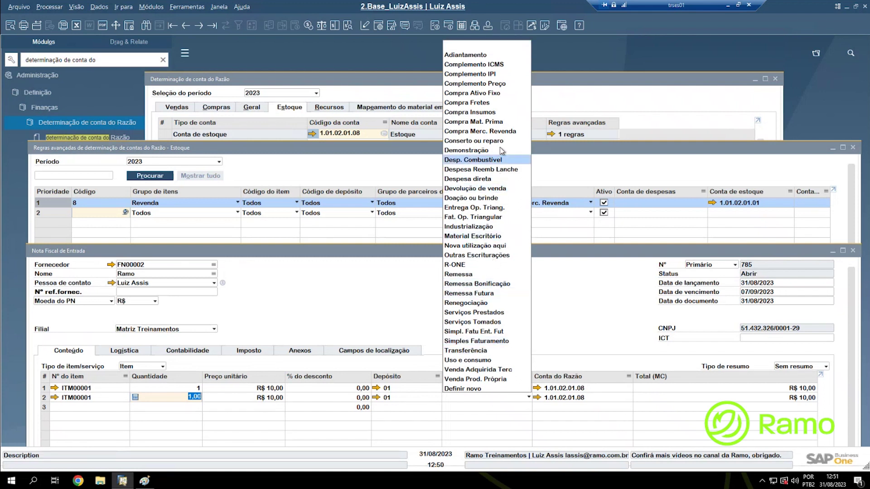
pyautogui.click(502, 133)
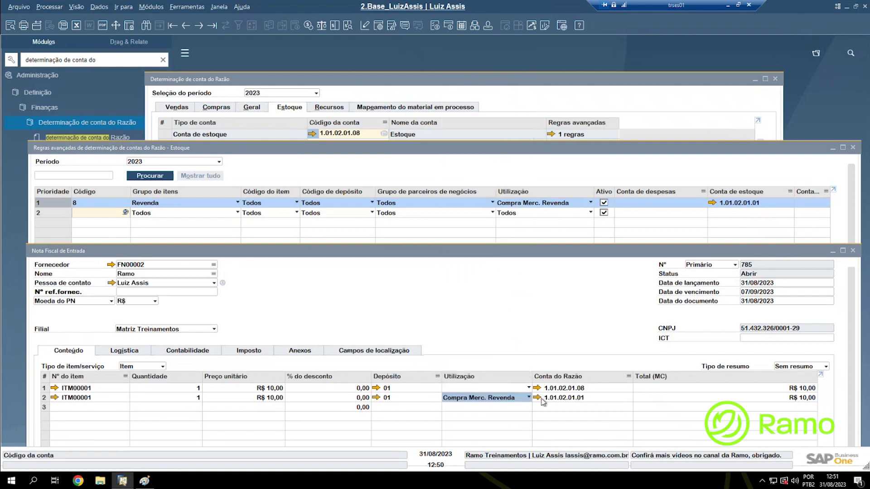
# Check the second line's ledger account and the item group in the master data of ITM00001, and return to the invoice.
pyautogui.moveTo(538, 400)
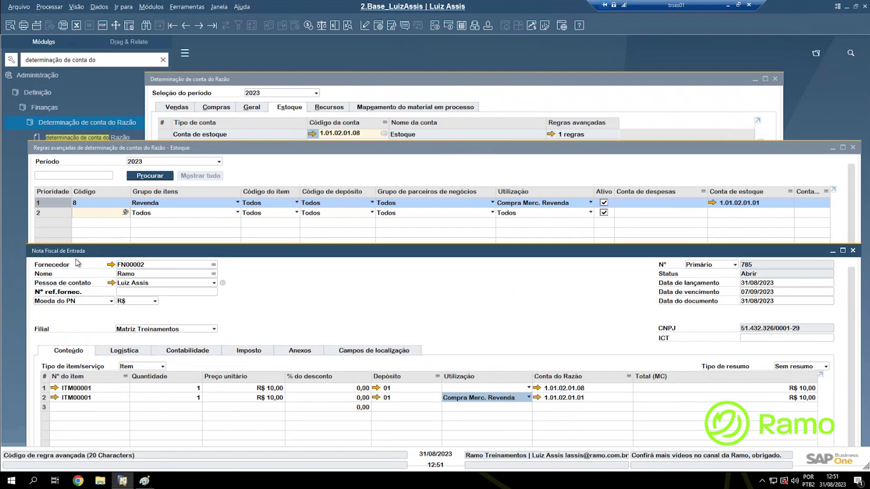
pyautogui.click(45, 399)
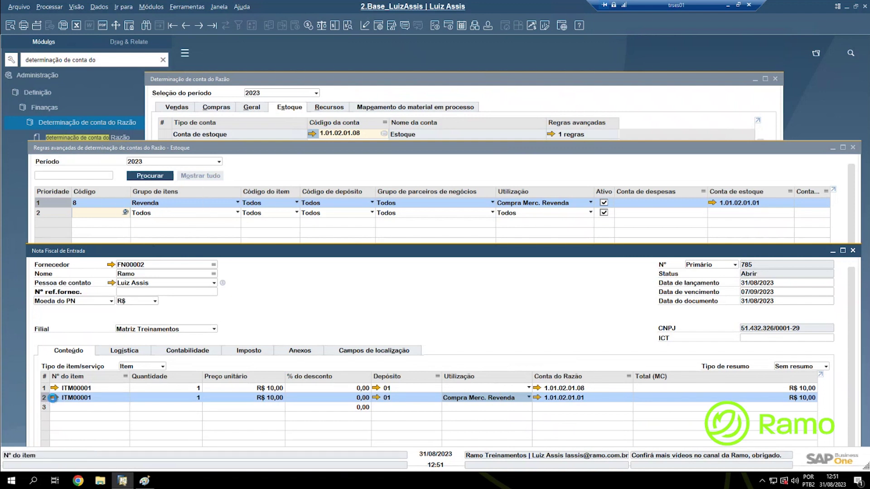
pyautogui.hotkey('ctrl', 'shift', 'u')
pyautogui.click(54, 397)
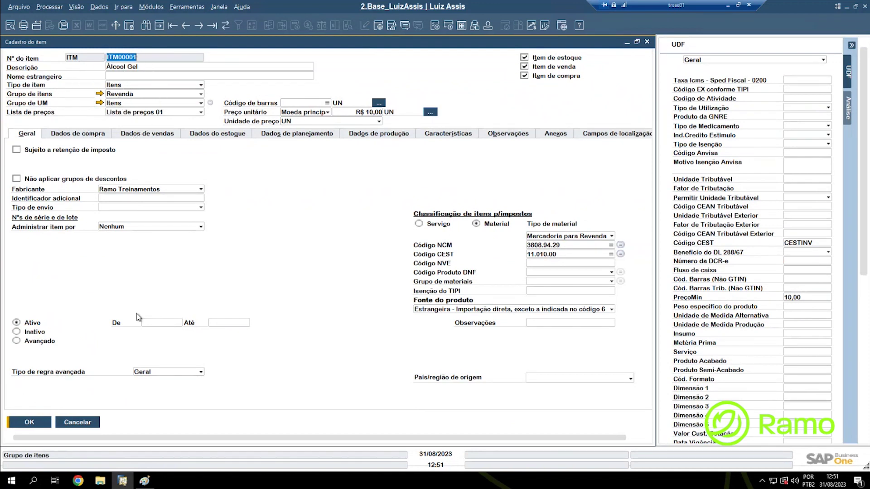
pyautogui.click(95, 426)
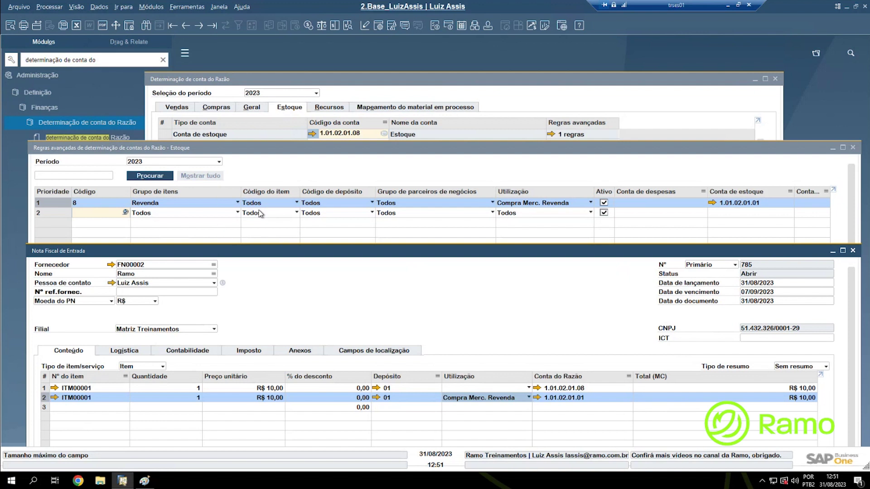
# Compare the rule's Grupo de parceiros de negócios with the group in the supplier's master data, and return to the invoice.
pyautogui.click(343, 180)
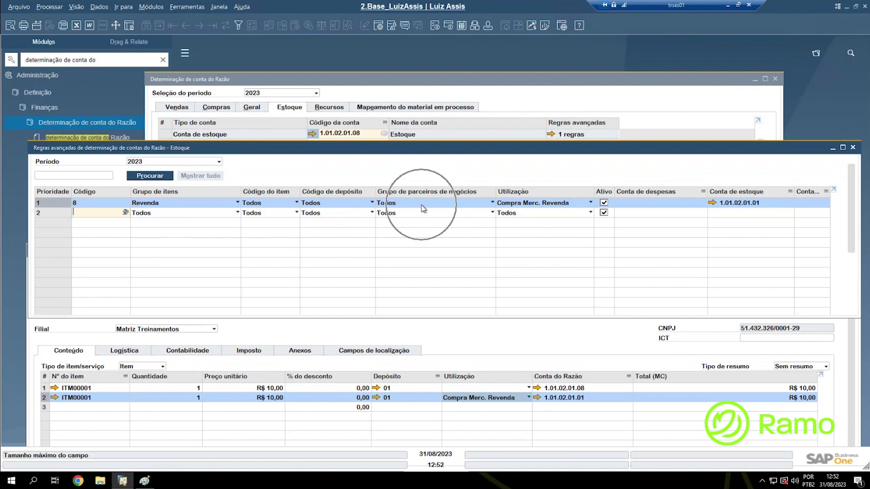
pyautogui.click(391, 343)
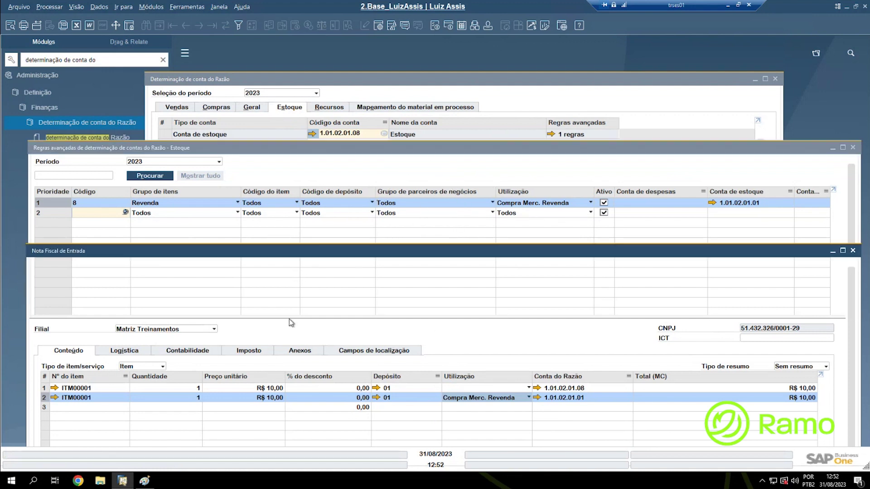
pyautogui.click(111, 265)
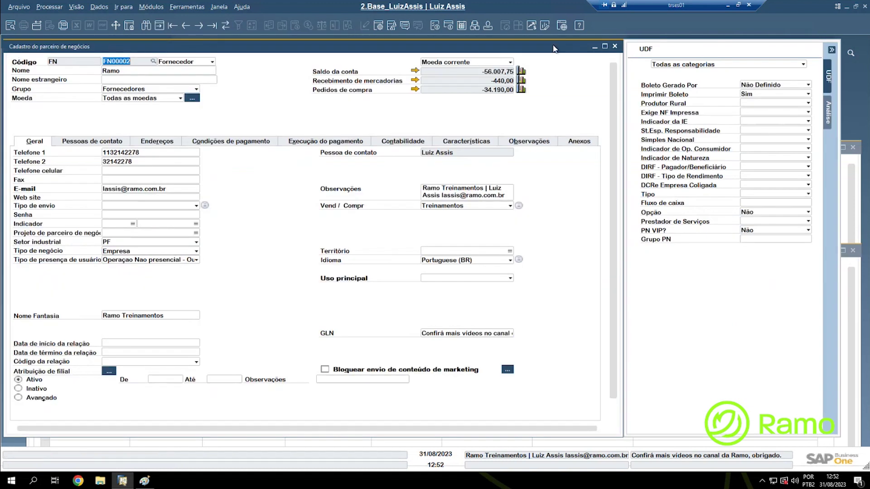
pyautogui.click(615, 46)
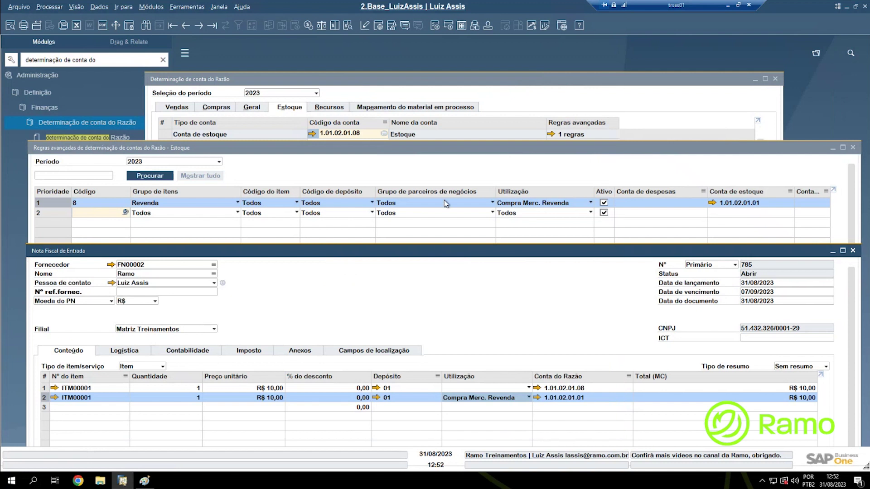
# Compare the rule's Utilização with that of the second invoice line, and select the first line to contrast both.
pyautogui.click(531, 213)
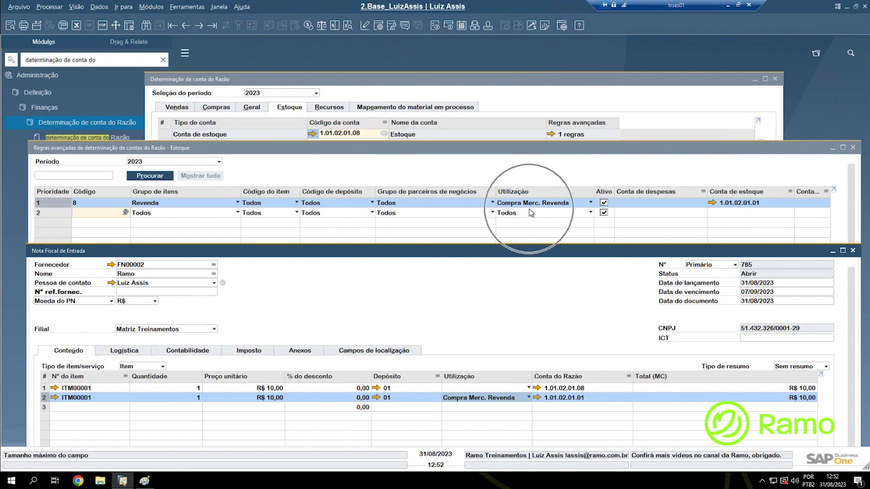
pyautogui.click(472, 402)
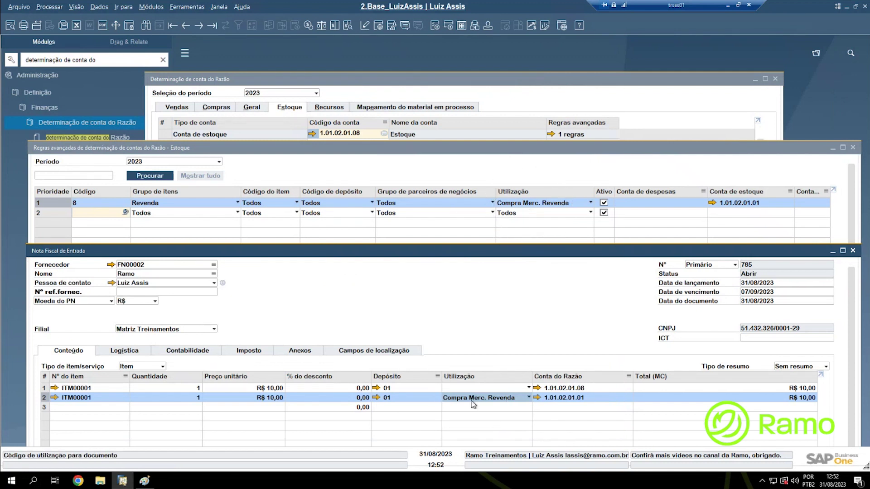
pyautogui.click(473, 405)
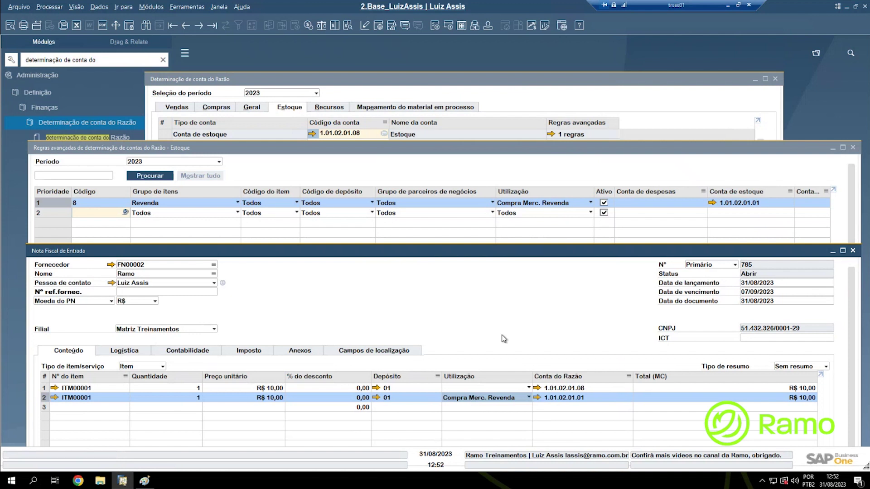
pyautogui.click(47, 387)
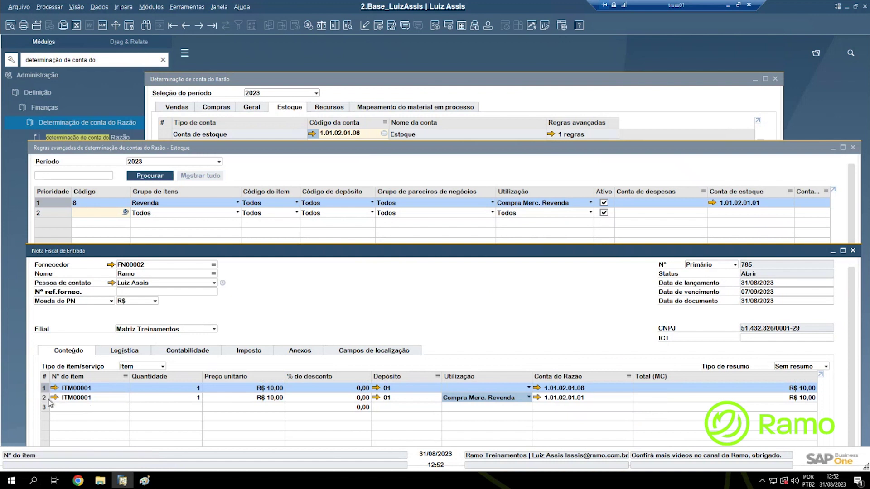
# Select the second invoice line and check the account details behind the first rule's Conta de estoque.
pyautogui.click(89, 399)
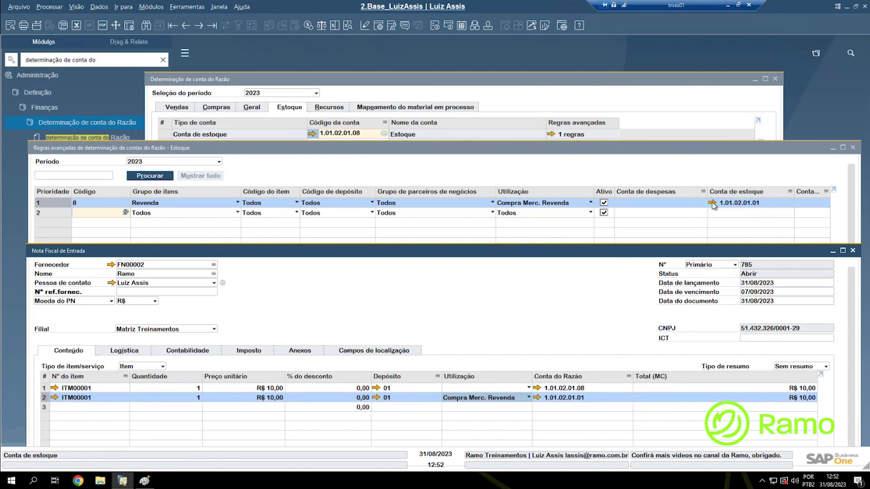
pyautogui.moveTo(712, 204)
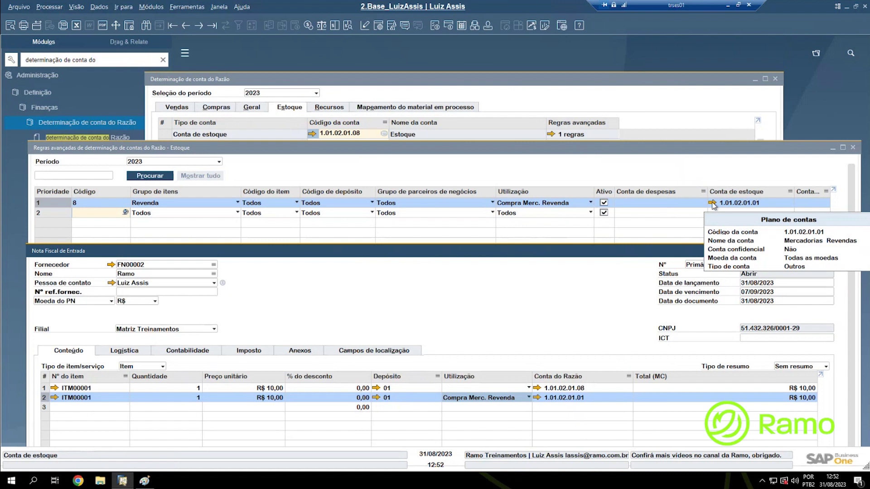
pyautogui.click(712, 203)
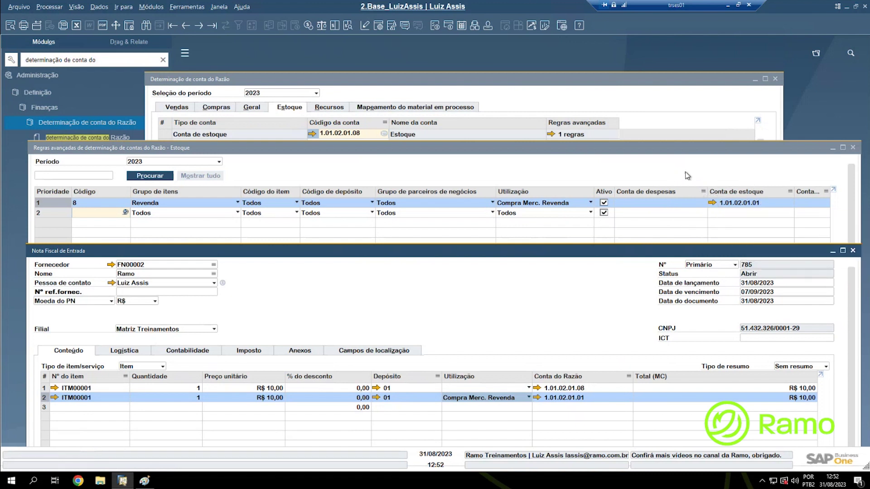
pyautogui.click(765, 203)
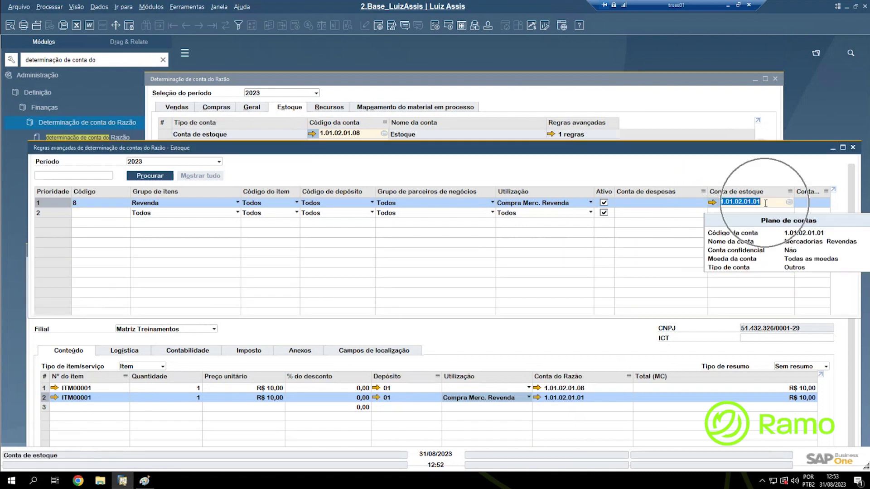
# Search the rules table's form settings for "conta de es", check the Conta de estoque column's visibility, and confirm the settings.
pyautogui.click(378, 26)
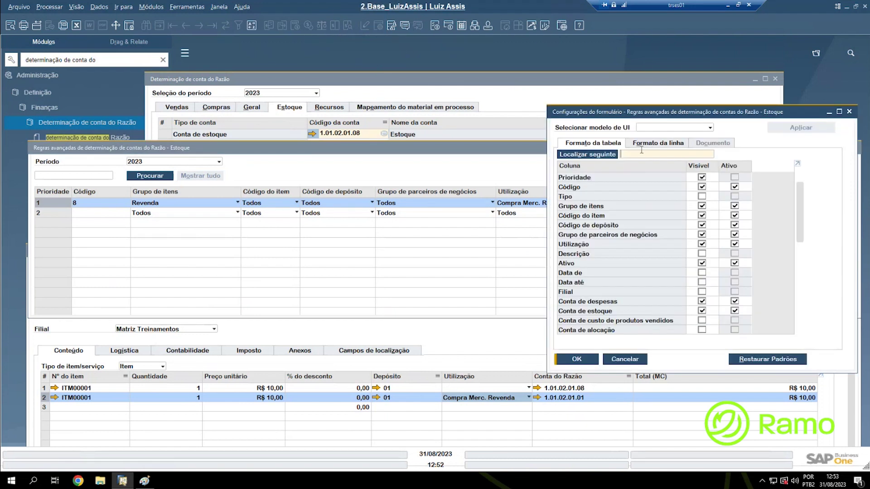
pyautogui.moveTo(641, 116); pyautogui.dragTo(566, 212)
pyautogui.write('conta')
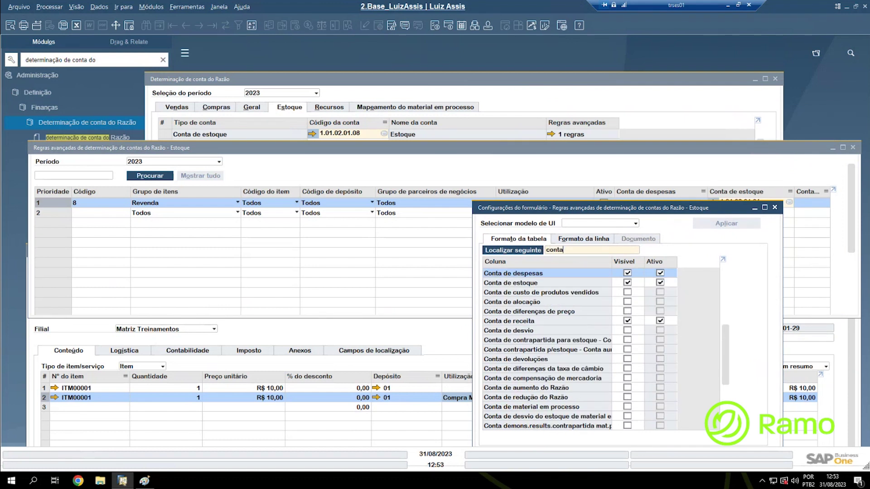
pyautogui.write(' de es')
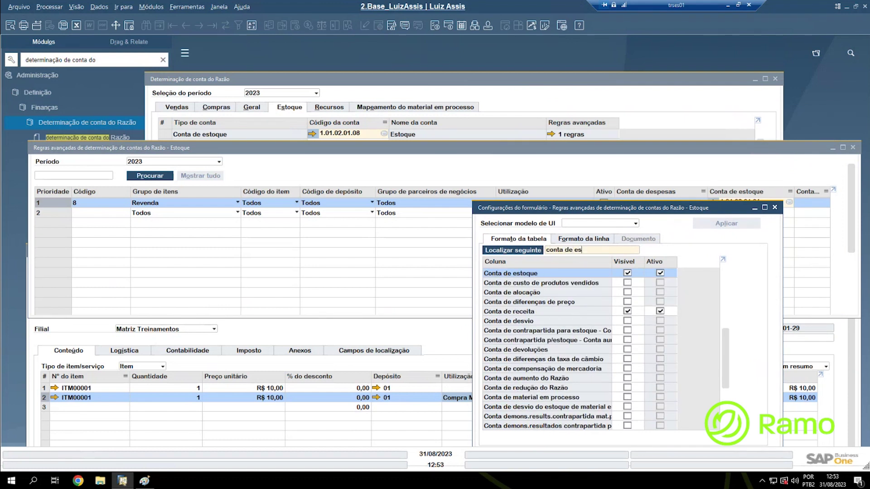
pyautogui.moveTo(628, 209); pyautogui.dragTo(547, 160)
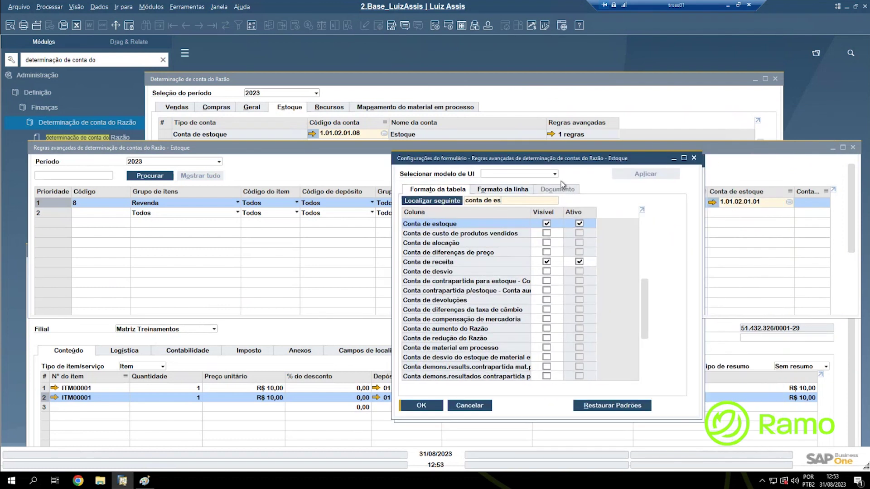
pyautogui.click(547, 224)
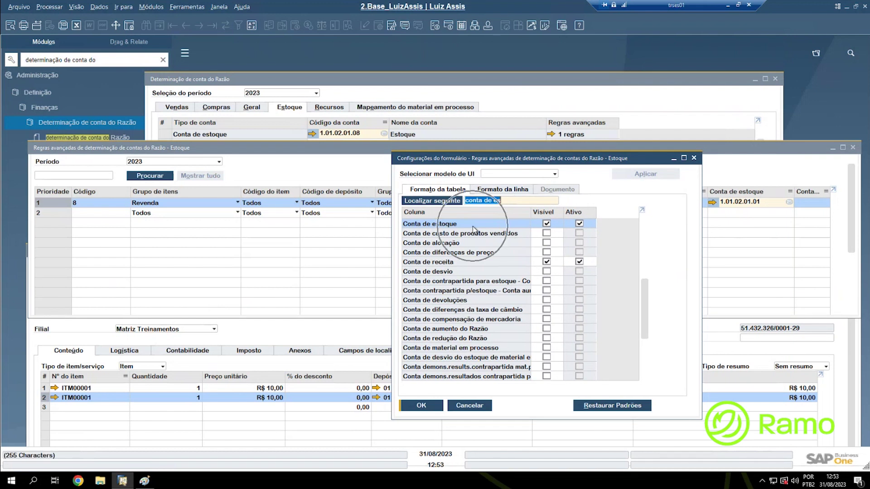
pyautogui.click(422, 406)
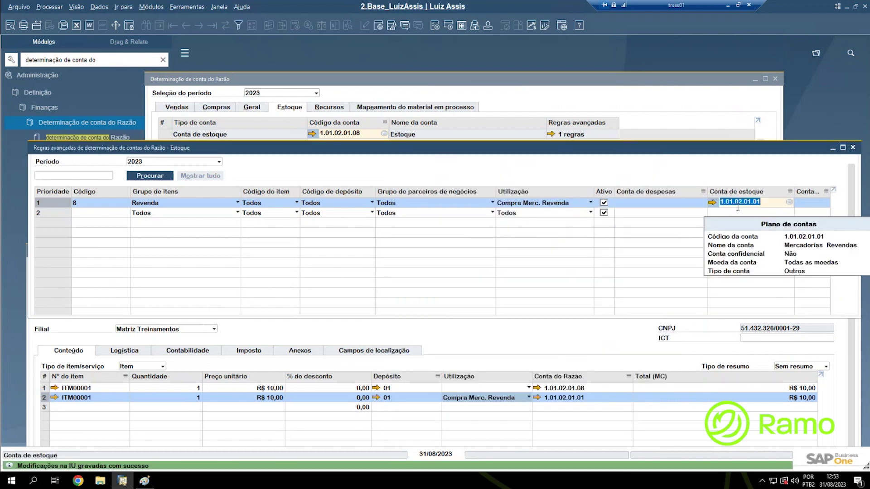
pyautogui.click(738, 207)
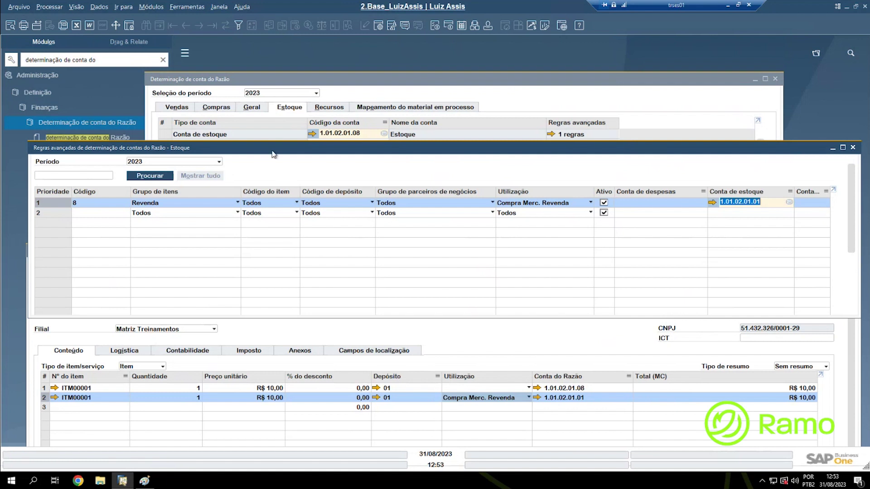
# Maximize the advanced stock rules window and bring up the row options of the first rule to insert a line.
pyautogui.doubleClick(114, 148)
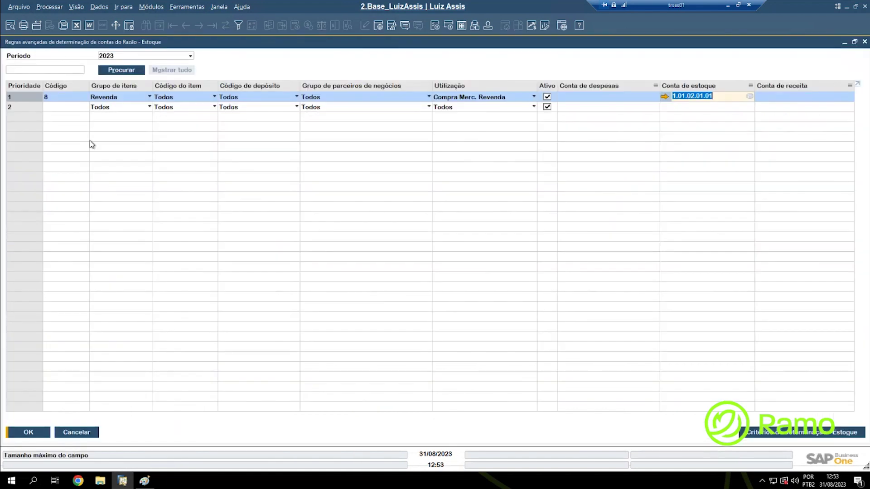
pyautogui.click(66, 108)
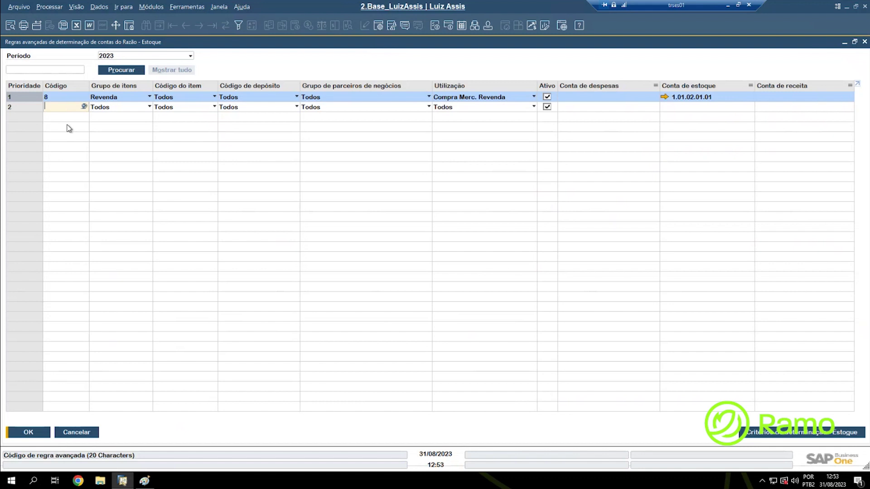
pyautogui.rightClick(25, 97)
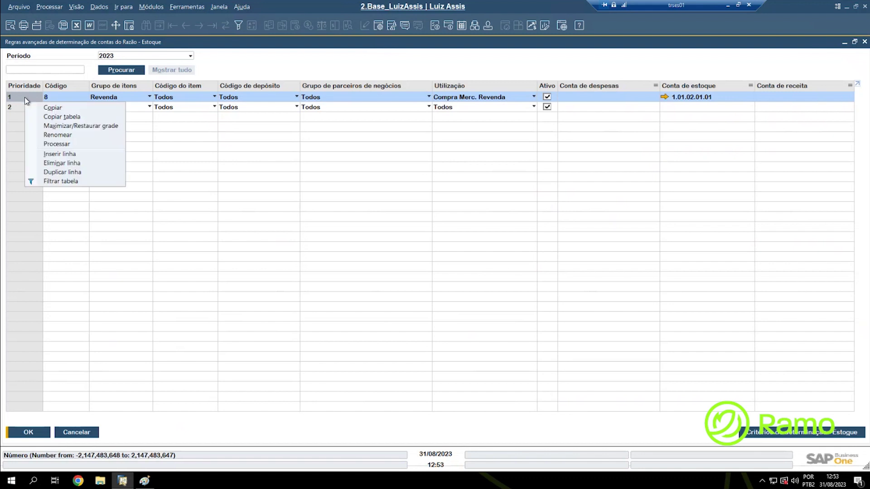
pyautogui.click(80, 155)
# Widen the Código column slightly, enter Exemplo novo as the second rule's code, and set its Grupo de itens to Insumos.
pyautogui.click(68, 108)
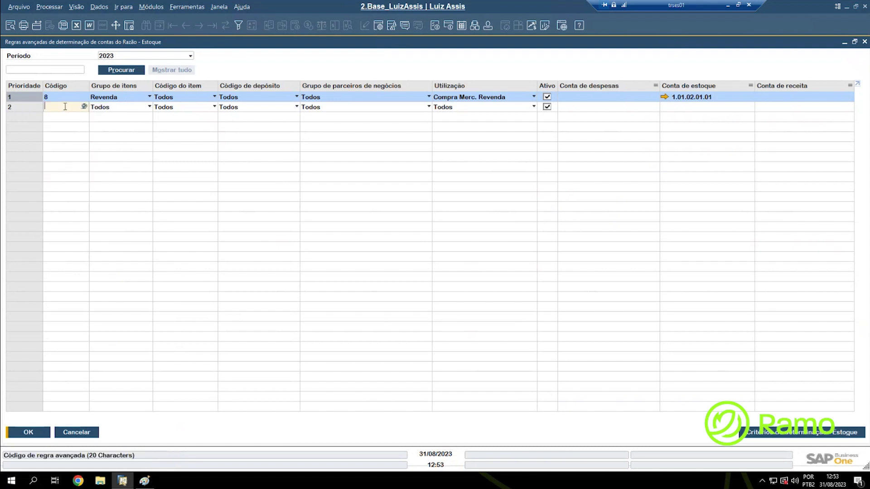
pyautogui.write('Exemplo no')
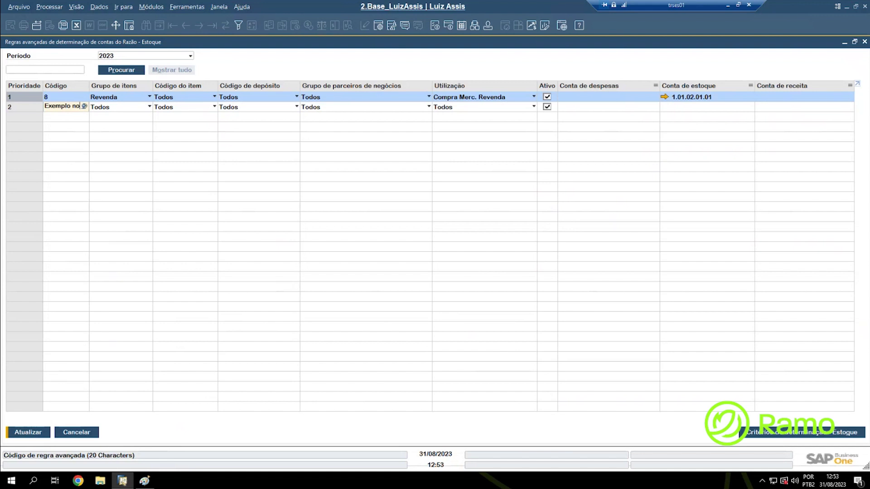
pyautogui.write('v')
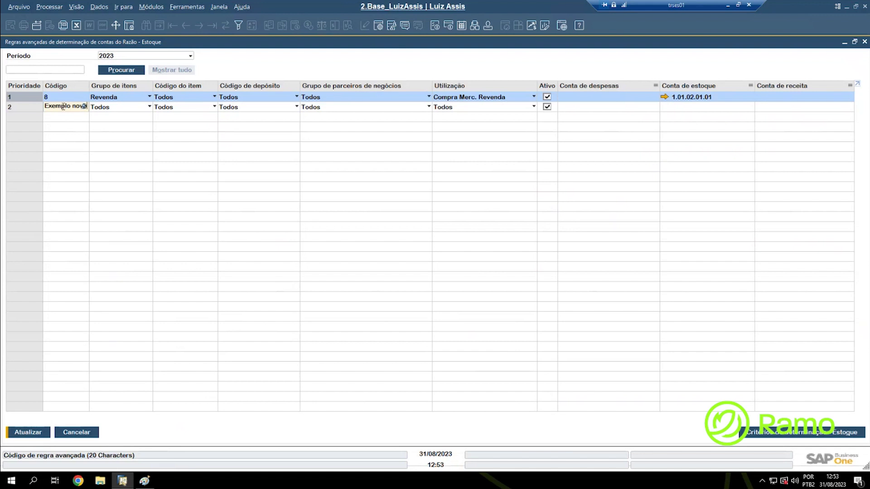
pyautogui.click(76, 6)
pyautogui.click(97, 86)
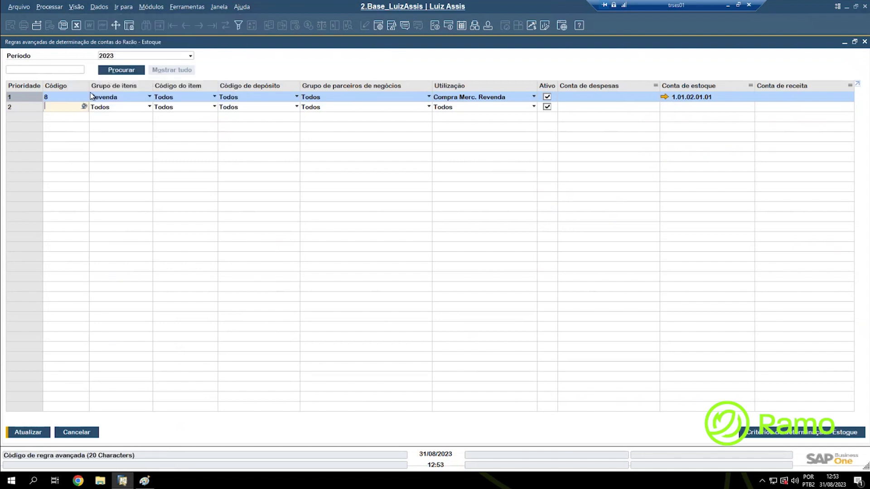
pyautogui.moveTo(90, 85); pyautogui.dragTo(91, 85)
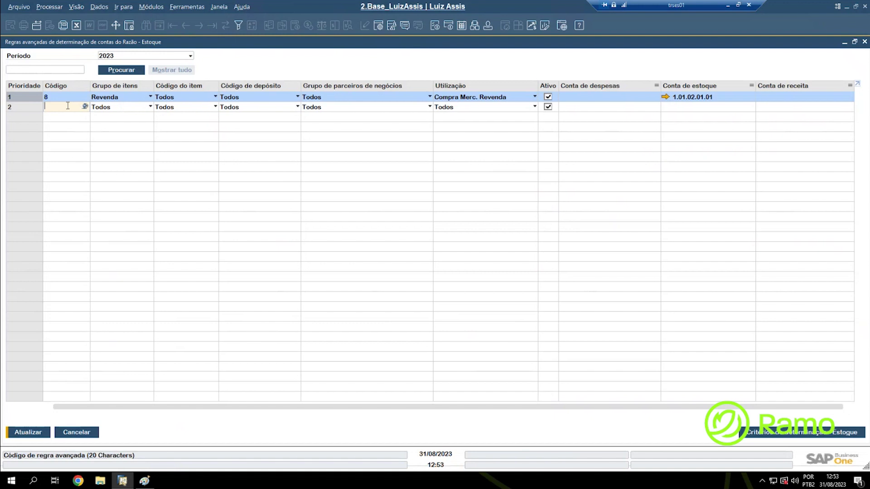
pyautogui.write('Exemplo novo')
pyautogui.click(113, 106)
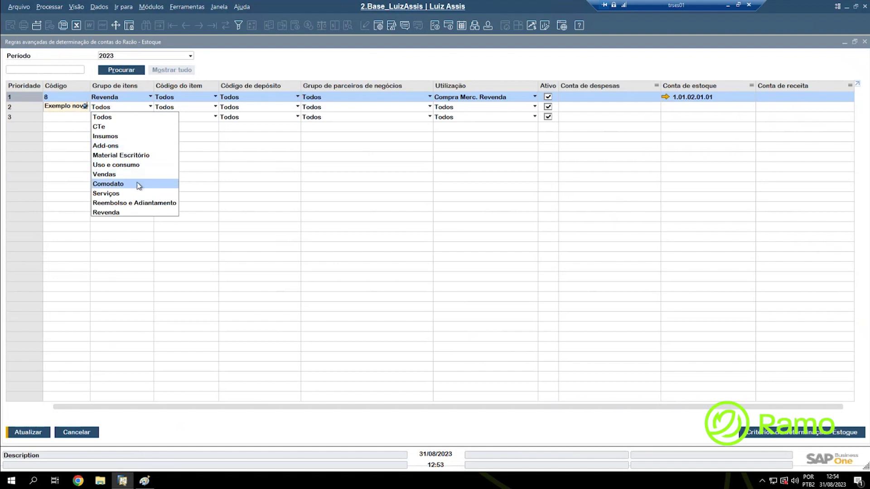
pyautogui.click(132, 136)
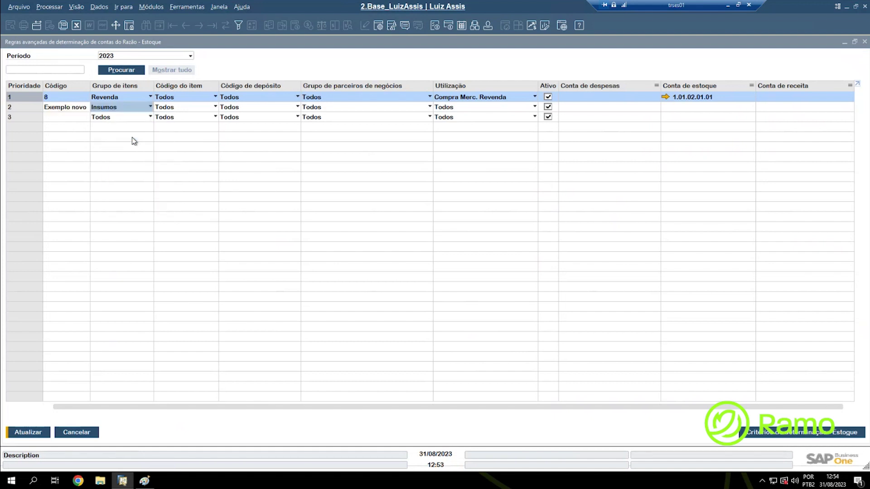
# Look through the items selectable for the new rule's Código do item and close the list without choosing one.
pyautogui.click(192, 108)
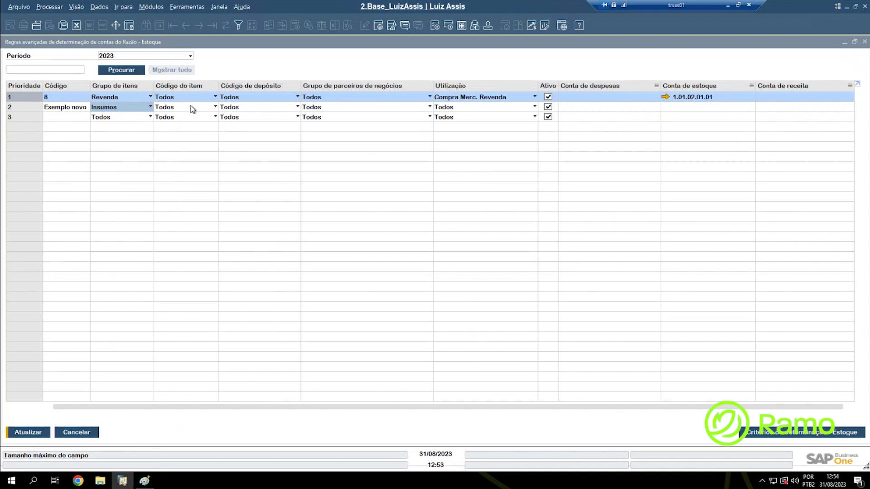
pyautogui.click(181, 127)
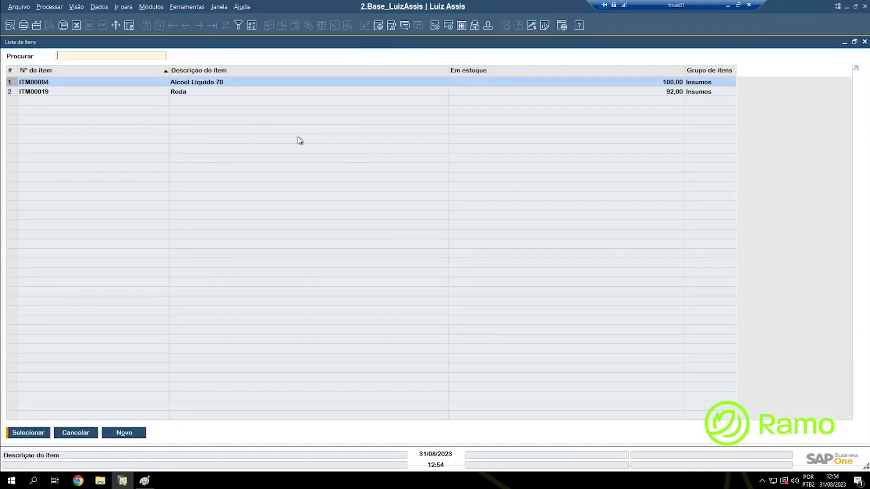
pyautogui.click(720, 97)
pyautogui.click(84, 434)
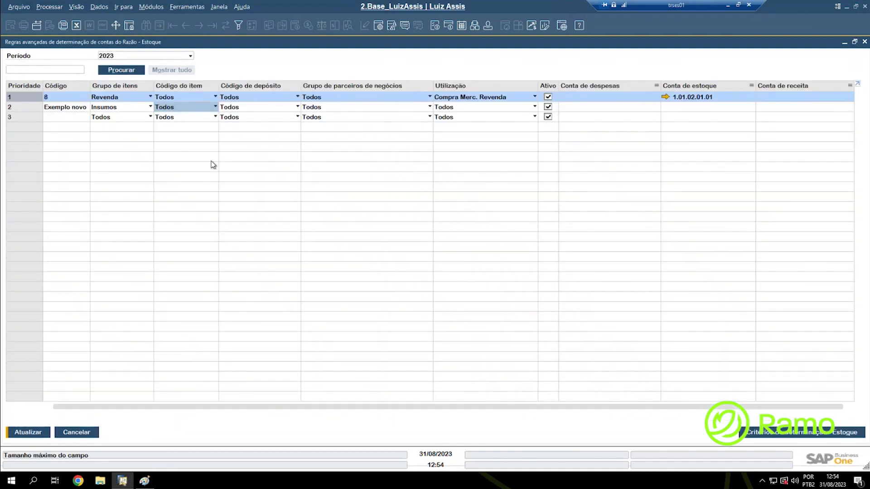
# Set the Código de depósito of the Exemplo novo rule to warehouse 07, Insumos Mat. Prima.
pyautogui.click(260, 103)
pyautogui.click(32, 109)
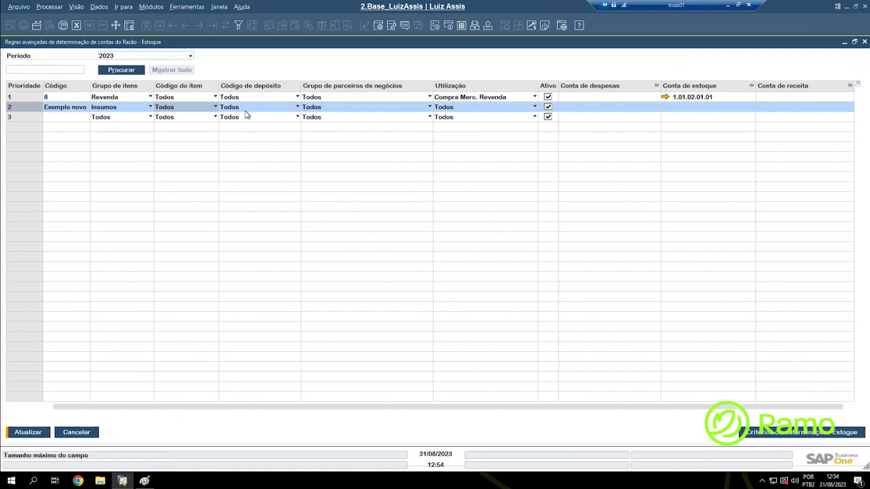
pyautogui.click(245, 111)
pyautogui.click(244, 128)
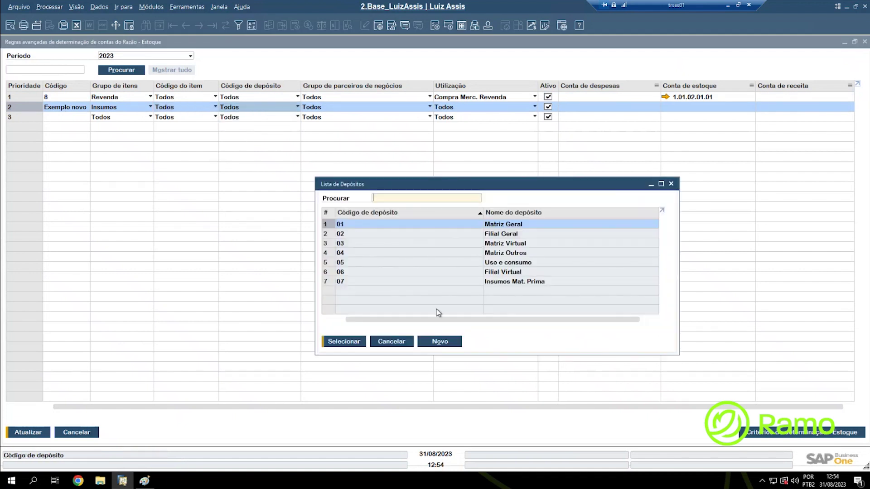
pyautogui.click(341, 281)
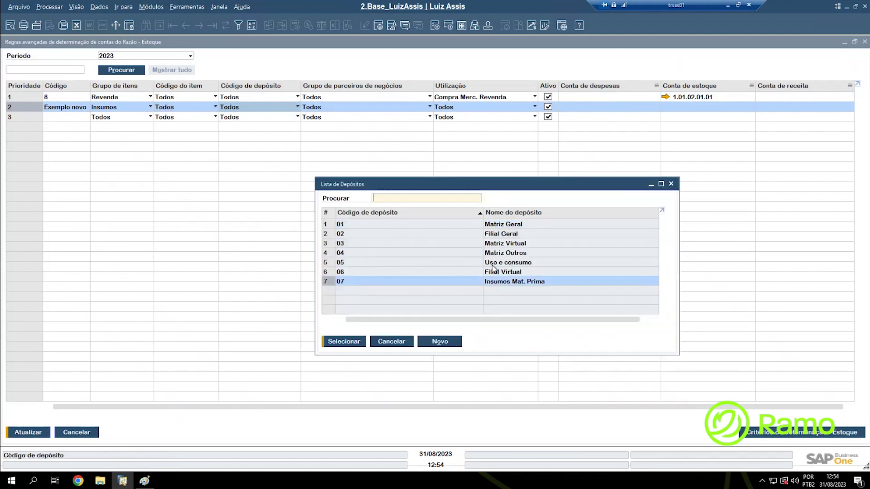
pyautogui.click(522, 285)
pyautogui.click(360, 346)
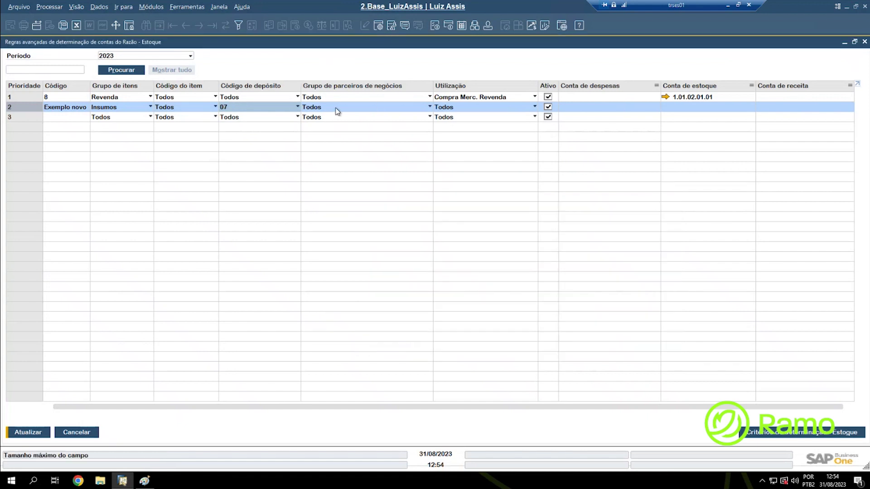
# Set the Utilização of the Exemplo novo rule to Compra Insumos.
pyautogui.click(466, 108)
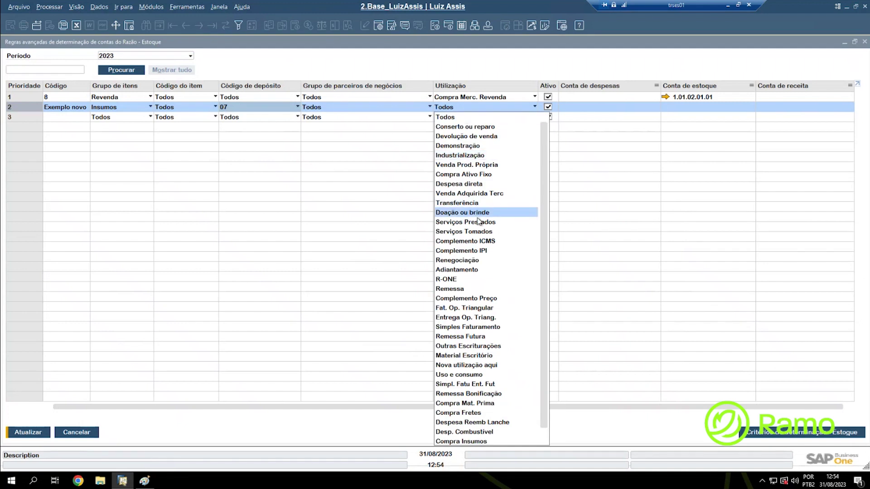
pyautogui.scroll(-1, 499, 368)
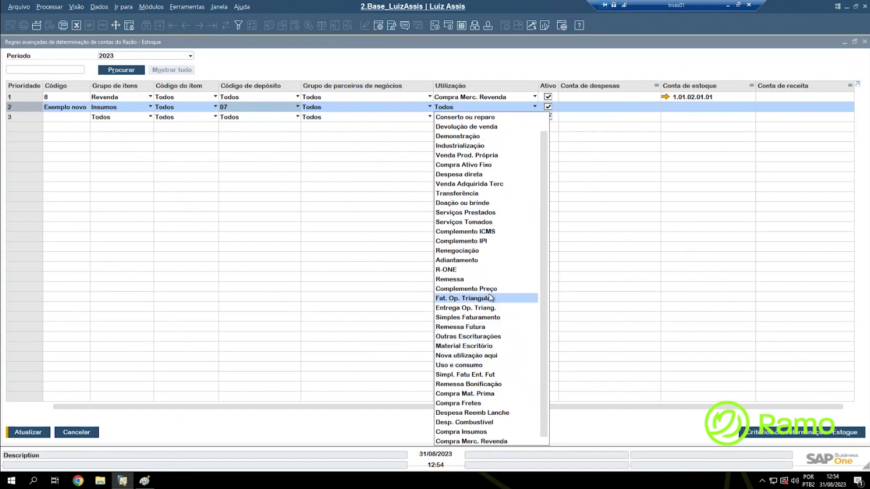
pyautogui.click(485, 432)
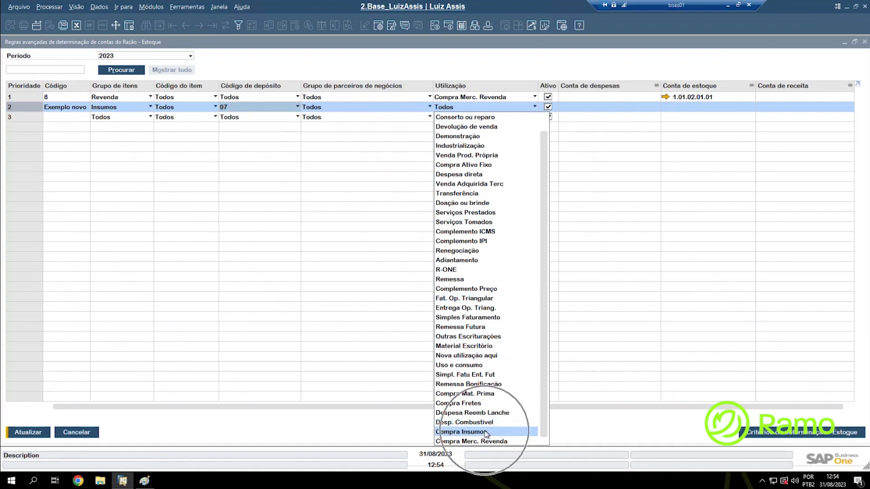
# Assign account 1.01.02.01.05, Matérias-Primas (Insumos), as the Conta de estoque of the Exemplo novo rule.
pyautogui.click(683, 108)
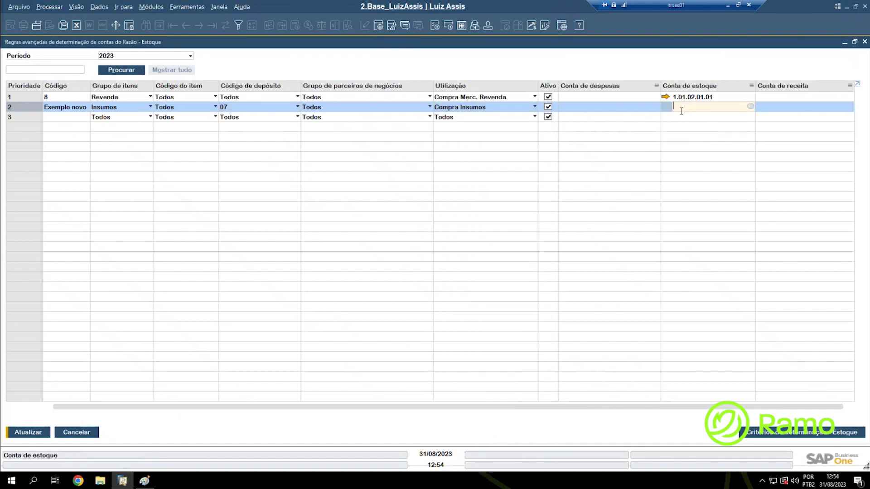
pyautogui.press('Tab')
pyautogui.write('1.01.02.01.05')
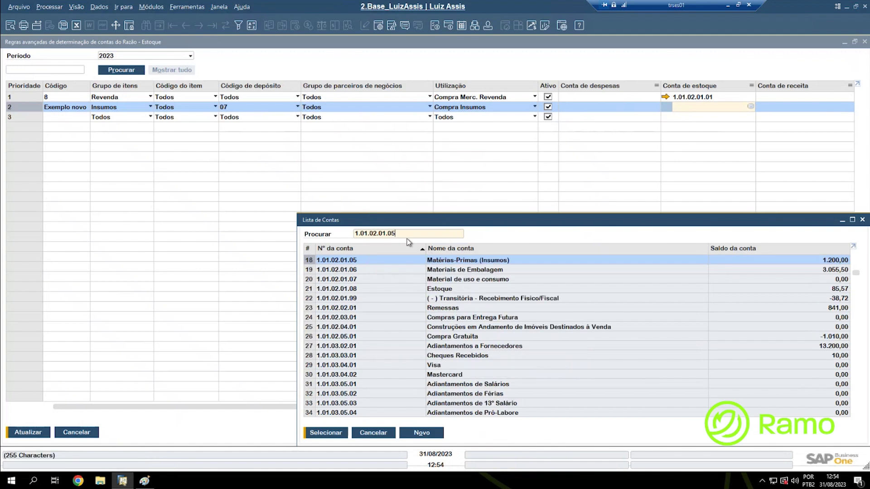
pyautogui.click(469, 264)
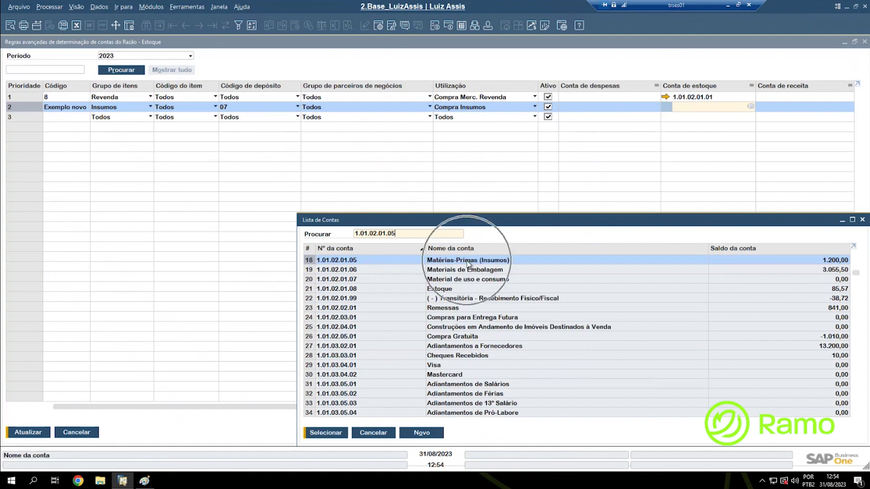
pyautogui.click(326, 433)
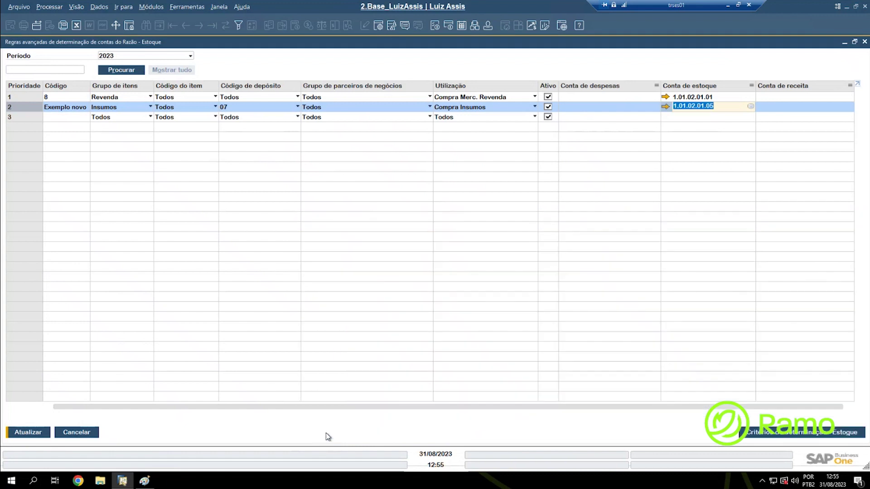
# Save the Exemplo novo stock rule and close the advanced rules and G/L account determination windows.
pyautogui.click(28, 433)
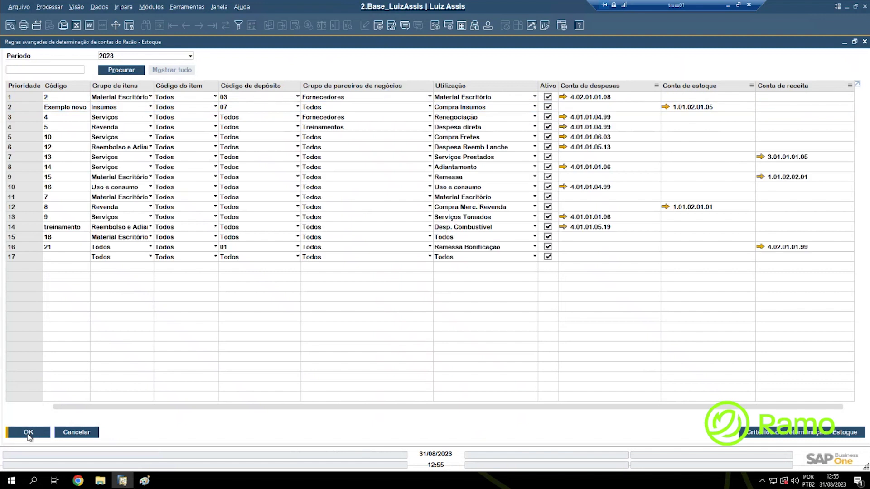
pyautogui.click(28, 432)
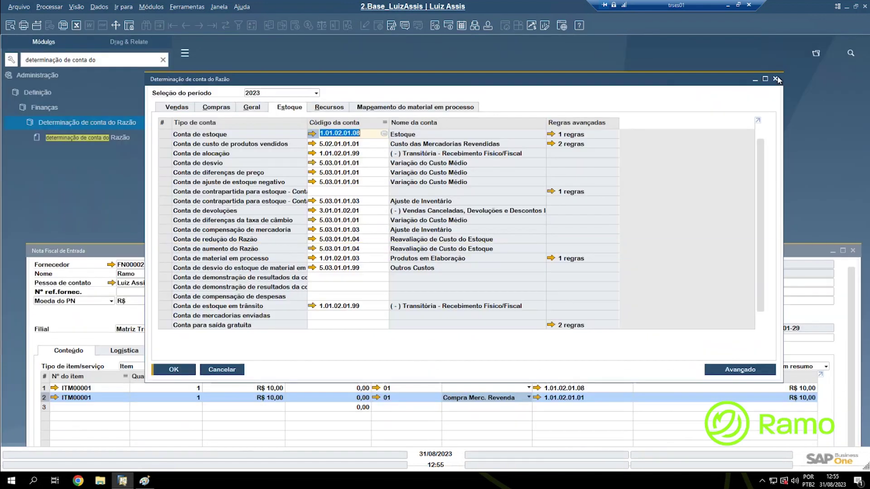
pyautogui.click(777, 80)
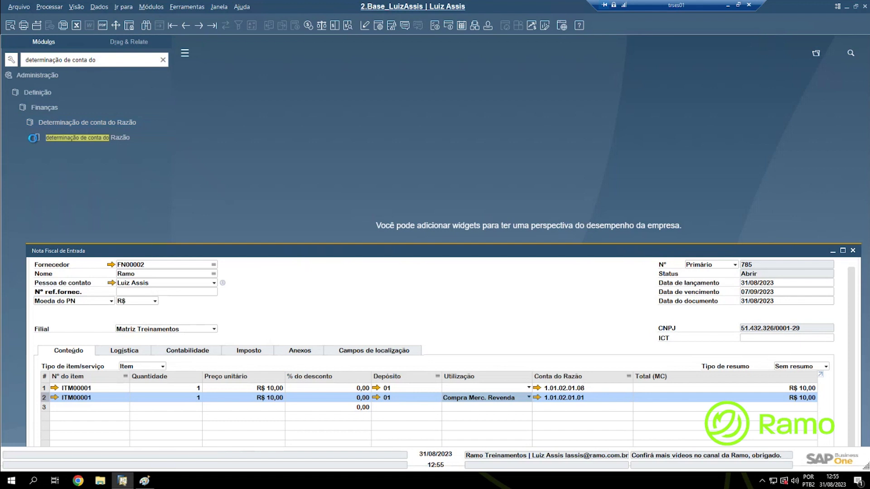
# Reopen the 2023 G/L account determination, display the advanced rules for Conta de estoque, and restore their window to reduced size.
pyautogui.click(33, 137)
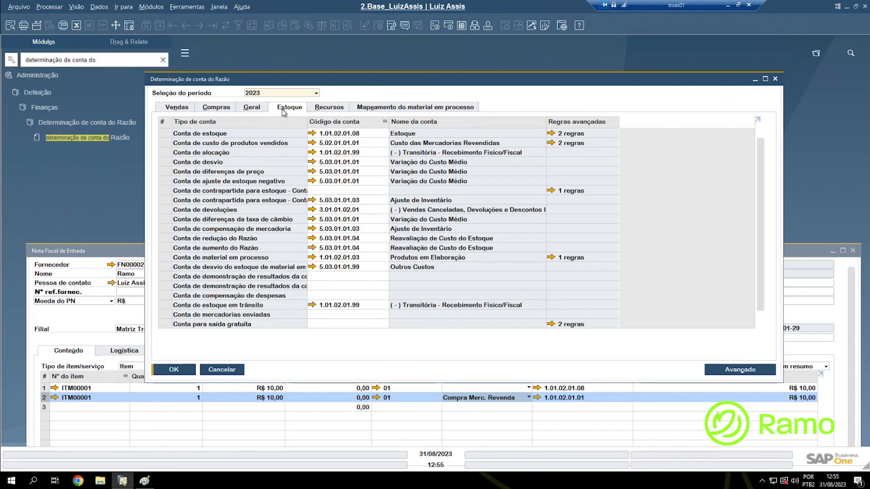
pyautogui.click(284, 113)
pyautogui.click(553, 135)
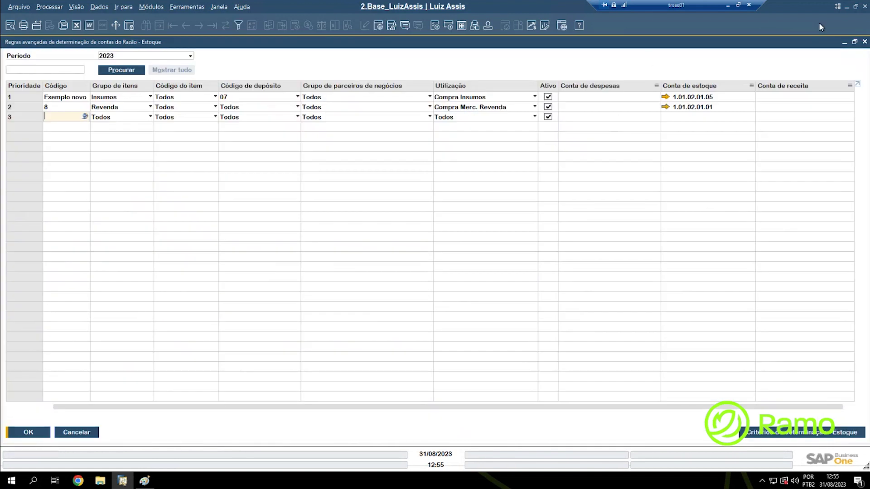
pyautogui.click(855, 41)
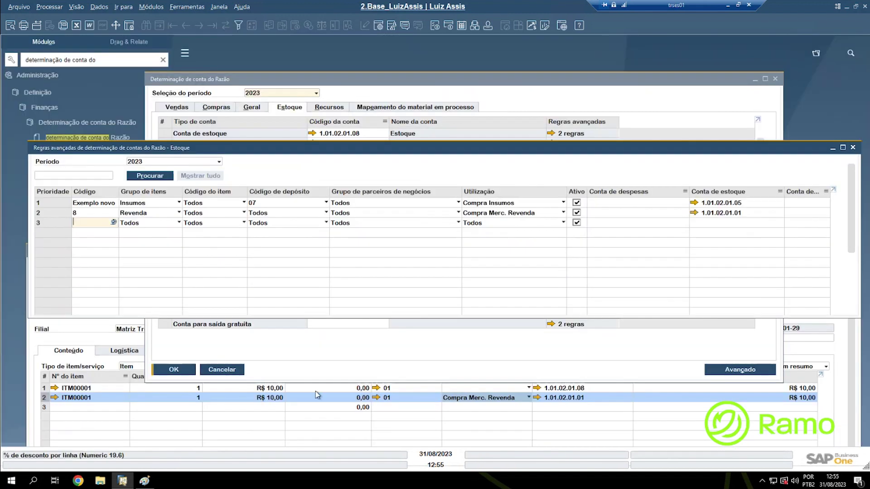
# Add item ITM00004, Alcool Liquido 70 from the Insumos group, as line 3 of the Nota Fiscal de Entrada.
pyautogui.click(102, 406)
pyautogui.press('Tab')
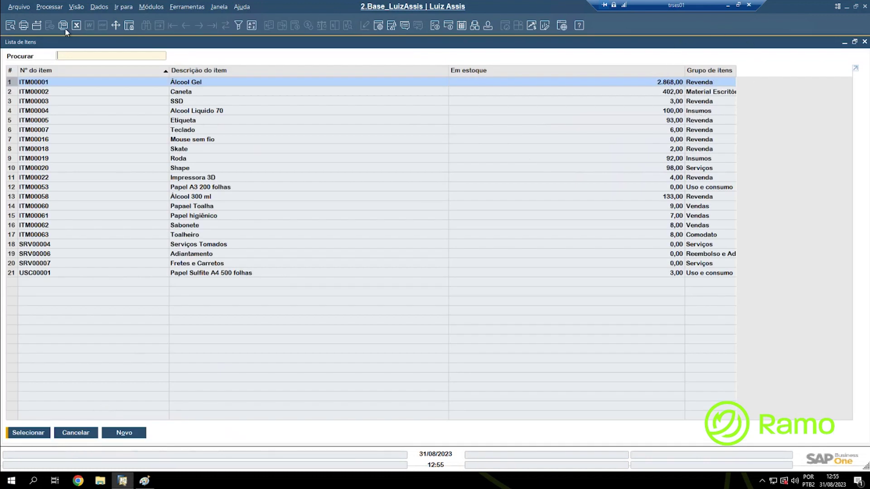
pyautogui.click(77, 7)
pyautogui.click(116, 85)
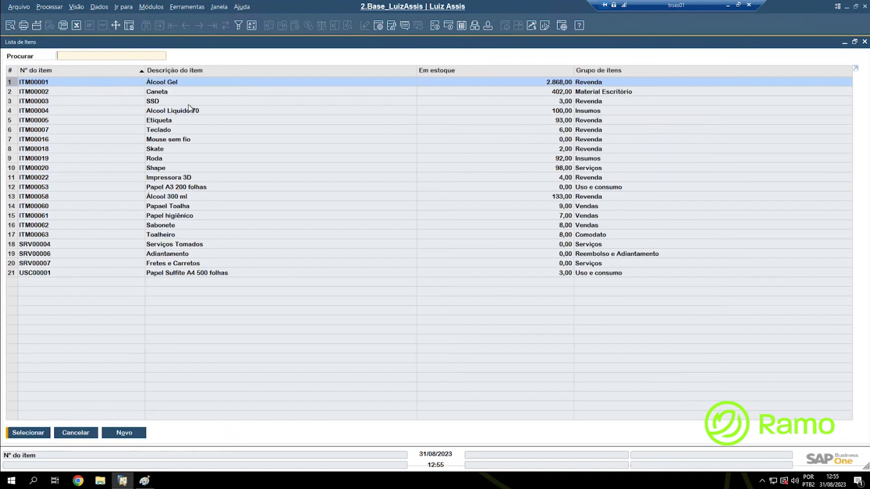
pyautogui.click(590, 112)
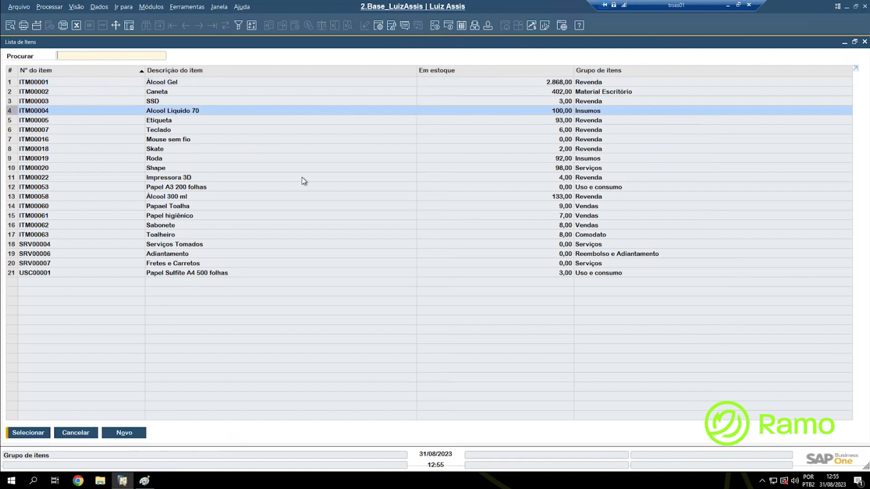
pyautogui.click(28, 432)
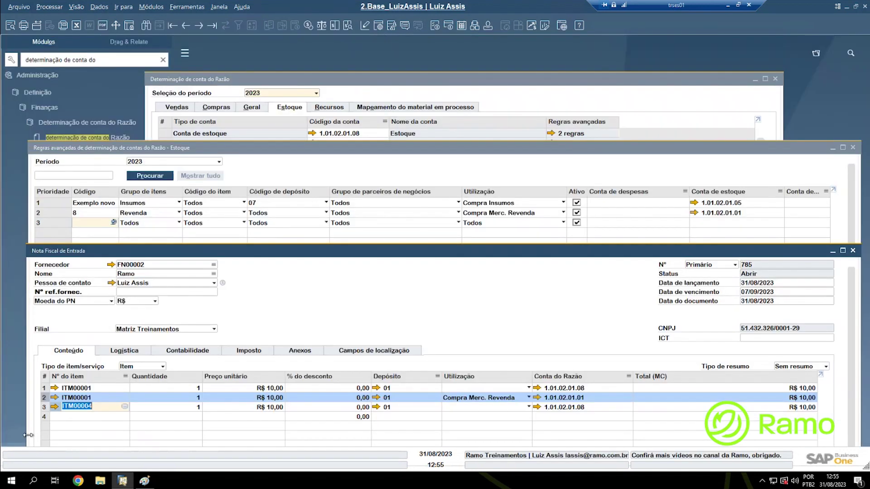
pyautogui.click(44, 407)
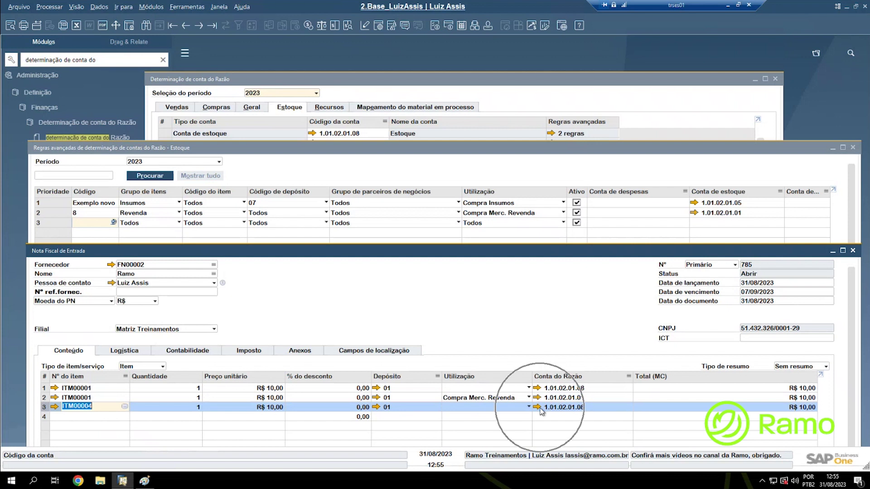
# Clear the default account code of Conta de estoque in the stock G/L account determination.
pyautogui.moveTo(541, 411)
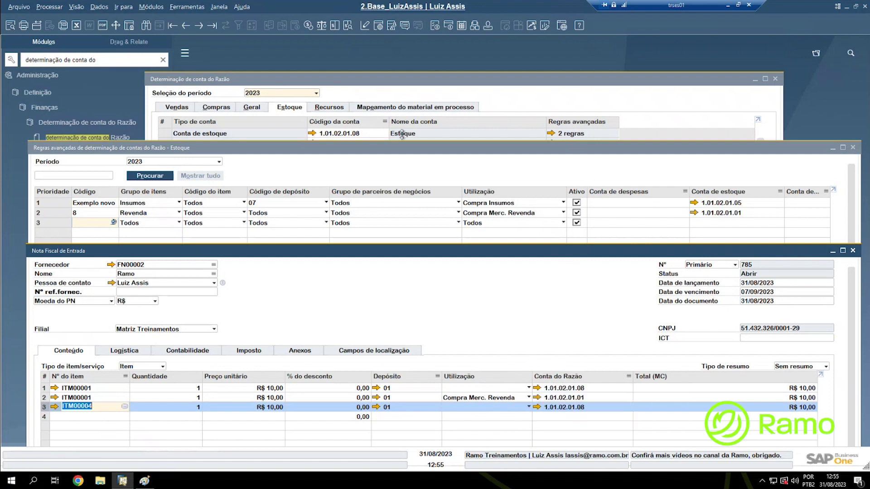
pyautogui.click(362, 136)
pyautogui.moveTo(371, 136)
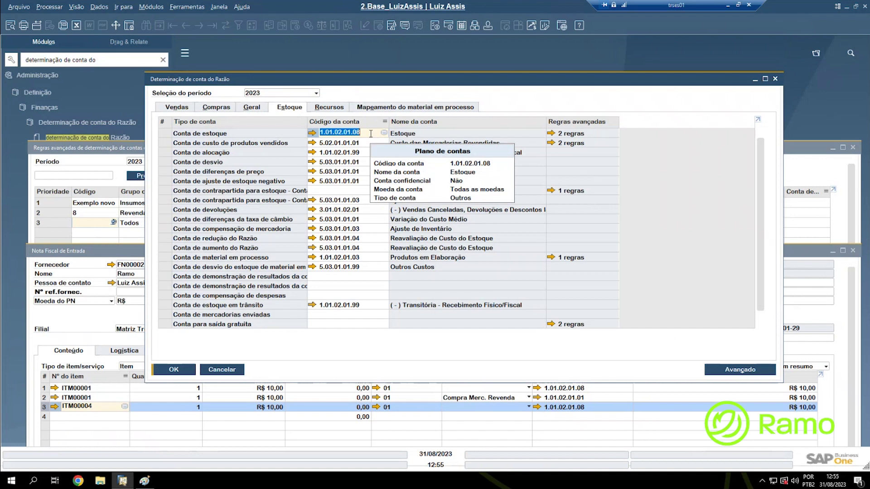
pyautogui.press('BackSpace')
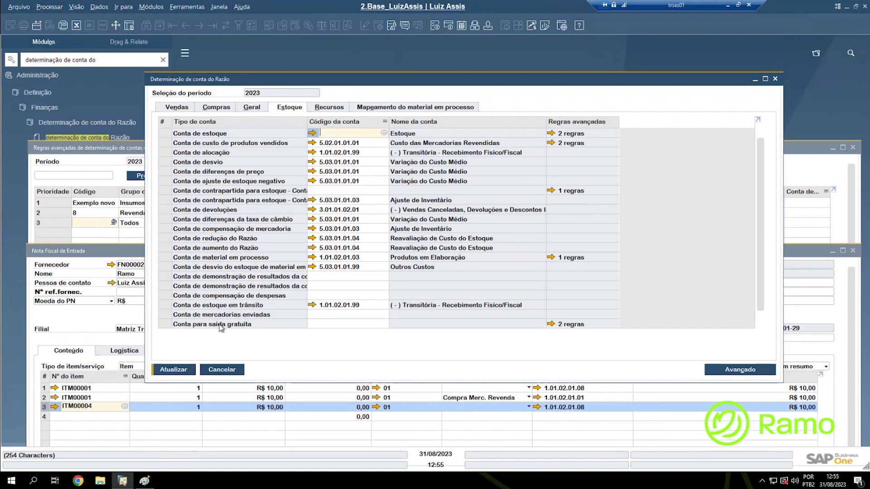
# Save the account determination with the default stock account blank, and re-enter item ITM00004 on line 3 of the purchase invoice.
pyautogui.click(179, 371)
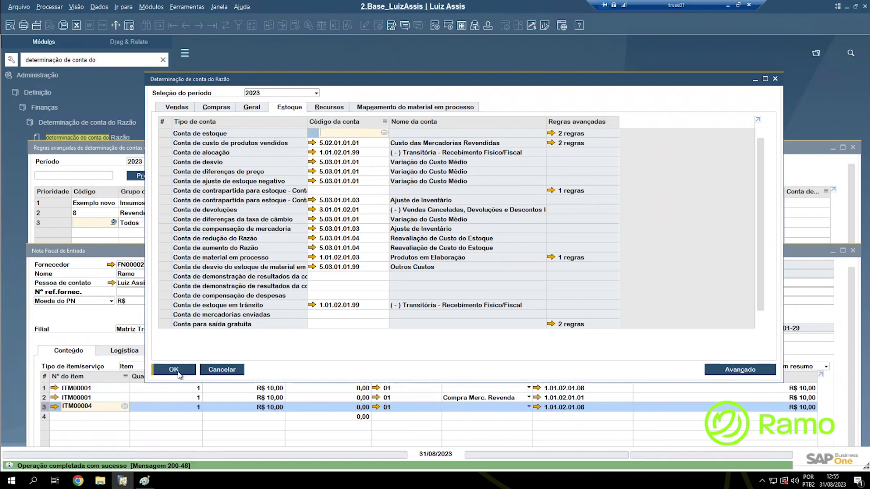
pyautogui.click(96, 417)
pyautogui.click(88, 410)
pyautogui.hotkey('ctrl', 'c')
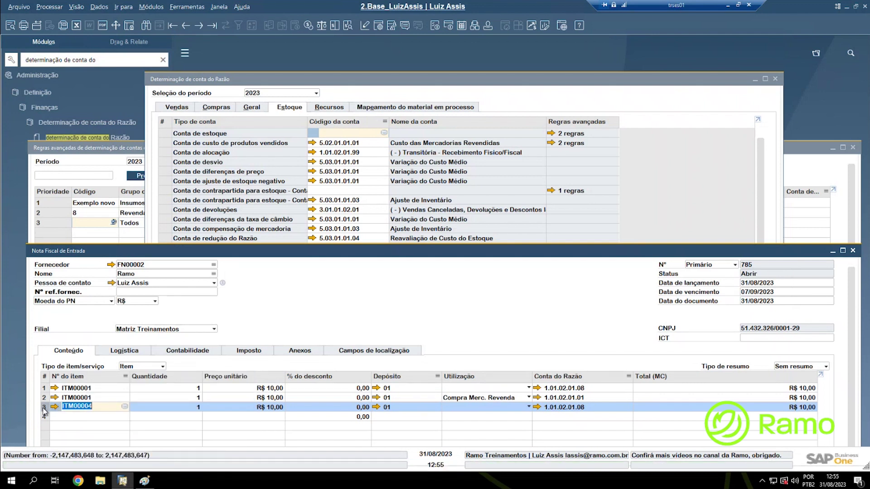
pyautogui.hotkey('ctrl', 'k')
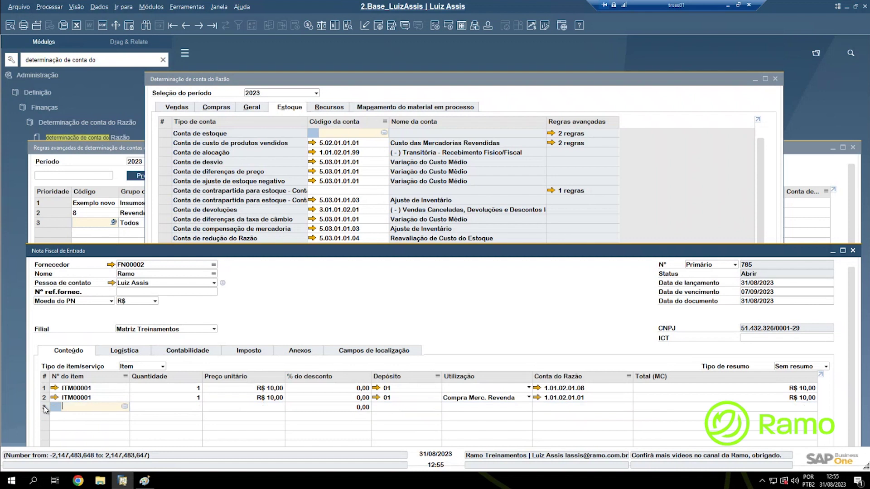
pyautogui.hotkey('ctrl', 'v')
pyautogui.press('Tab')
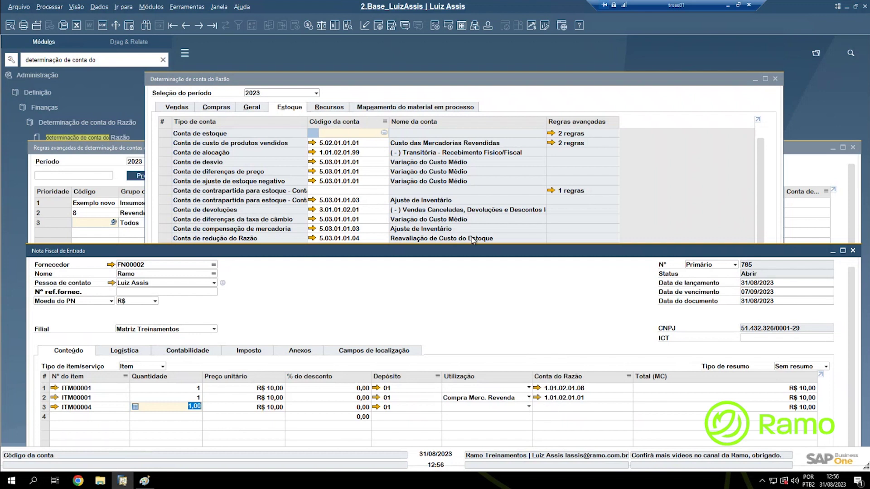
# Review the advanced stock account rules and check the item group in the master data of ITM00004.
pyautogui.click(402, 134)
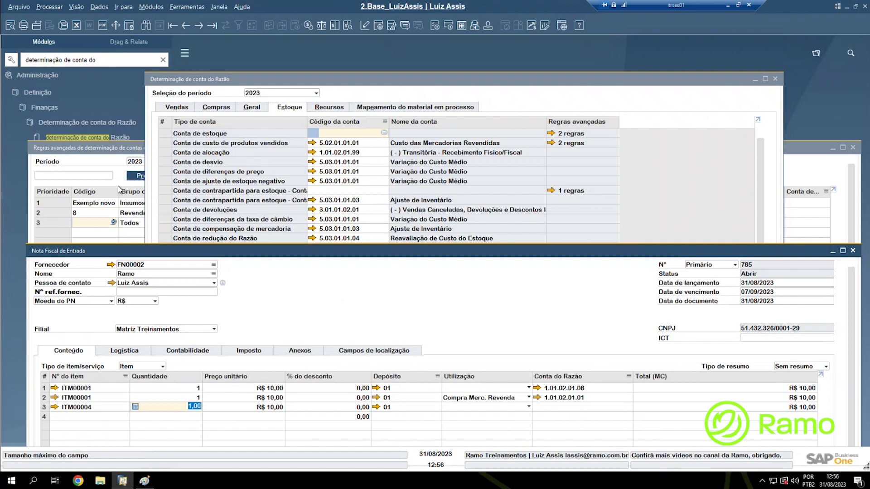
pyautogui.click(104, 154)
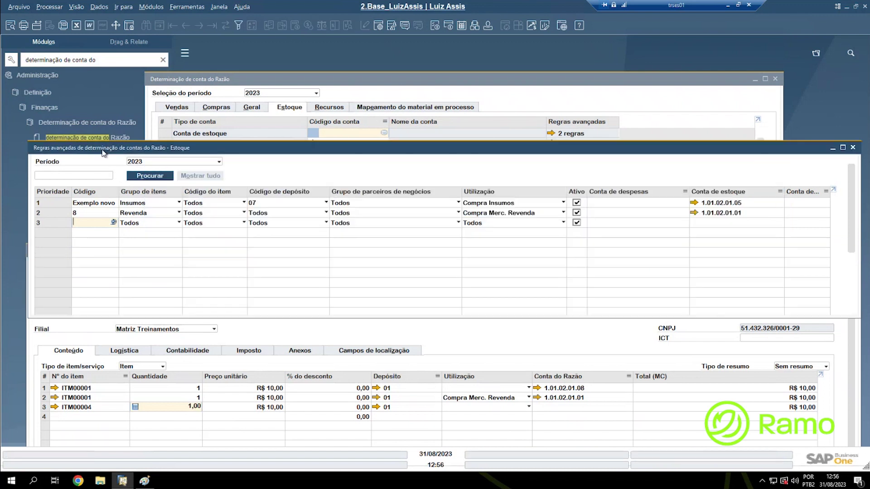
pyautogui.click(105, 215)
pyautogui.click(45, 411)
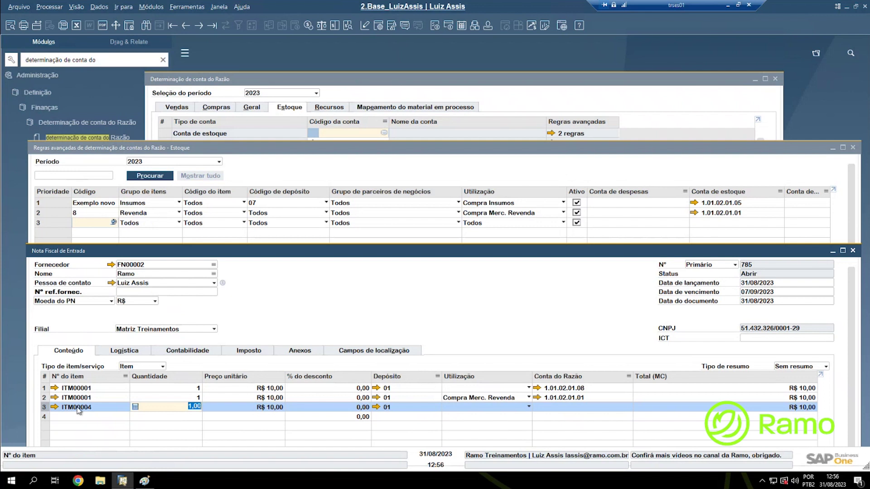
pyautogui.hotkey('ctrl', 'shift', 'u')
pyautogui.click(55, 407)
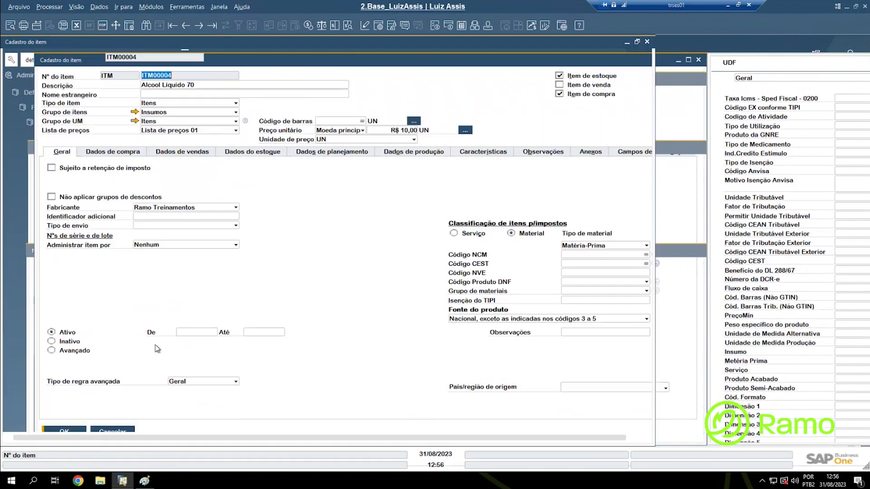
pyautogui.click(91, 422)
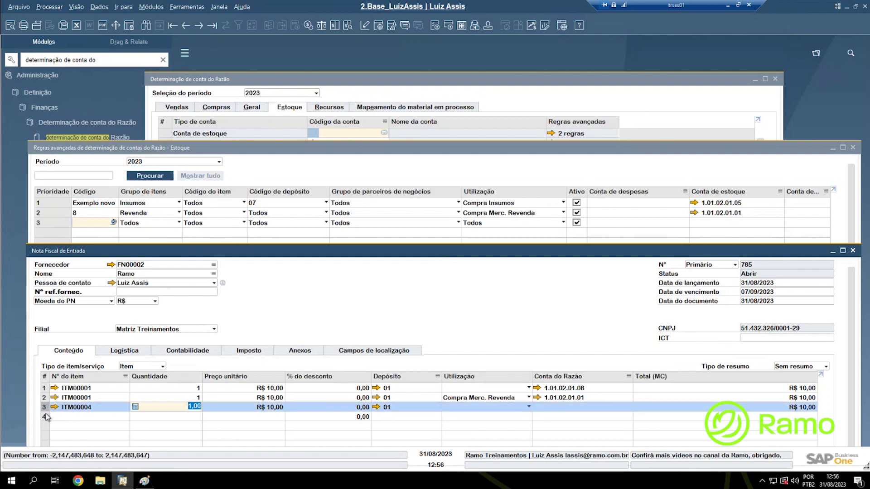
# Highlight the priority 1 Insumos rule and set the warehouse of the ITM00004 invoice line to 07.
pyautogui.click(55, 206)
pyautogui.click(54, 392)
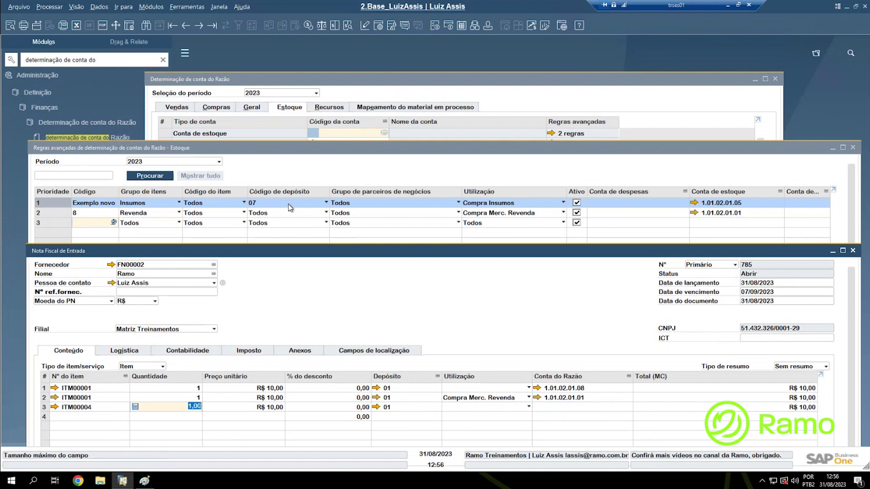
pyautogui.click(400, 408)
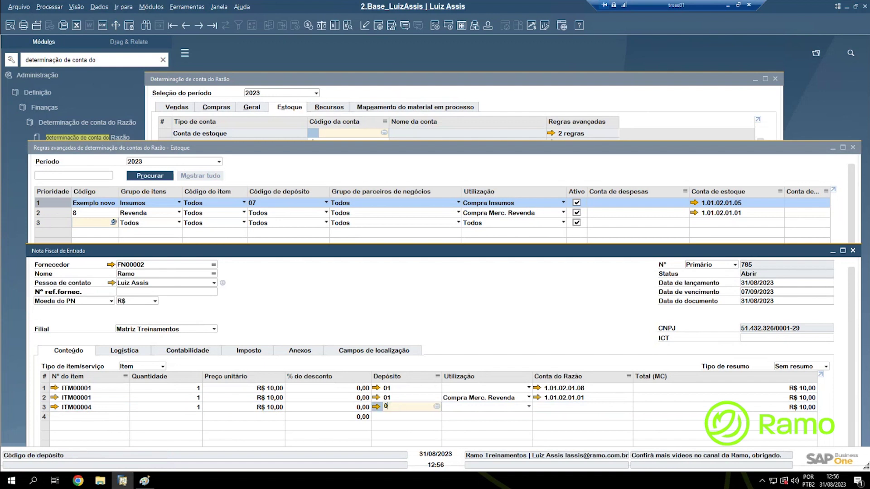
pyautogui.press('Tab')
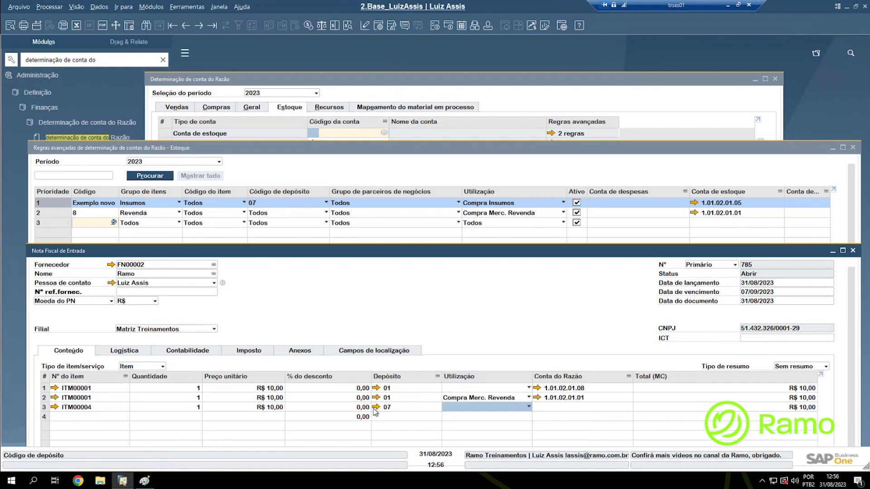
# Open the definition of warehouse 07 and compare its name, branch and Liquidável setting with the invoice and the rule.
pyautogui.click(377, 408)
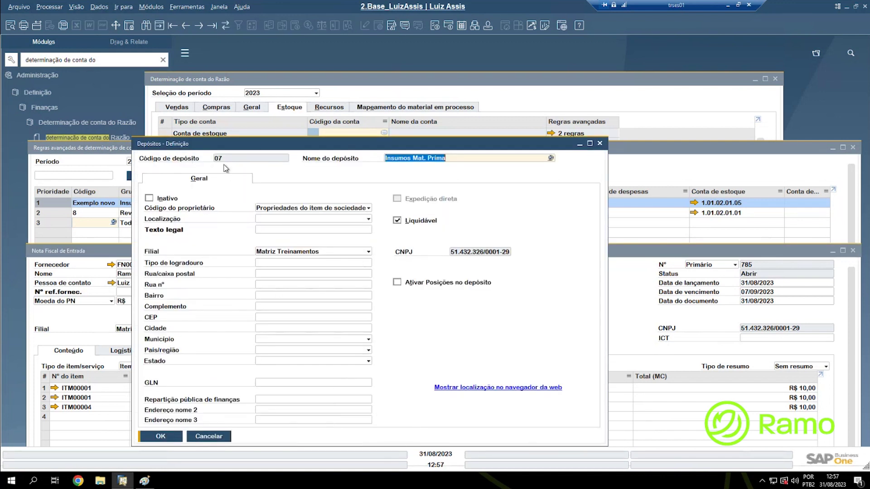
pyautogui.click(413, 164)
pyautogui.moveTo(285, 150); pyautogui.dragTo(261, 371)
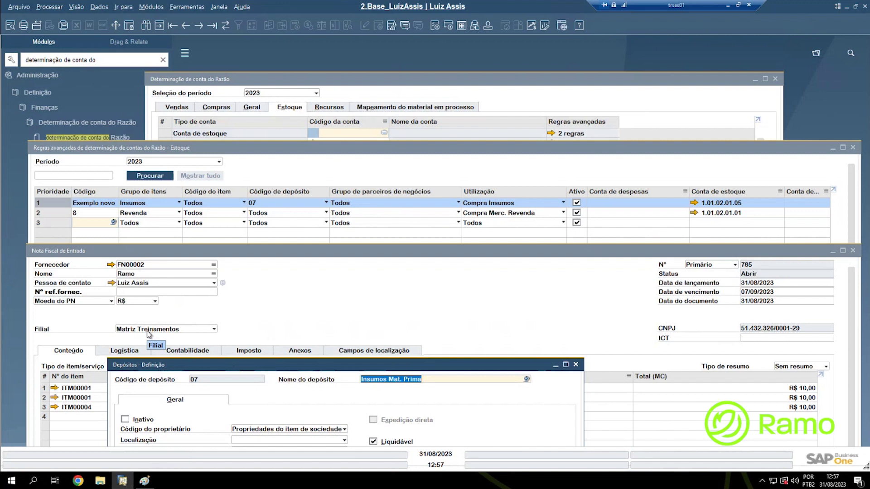
pyautogui.moveTo(225, 371); pyautogui.dragTo(335, 308)
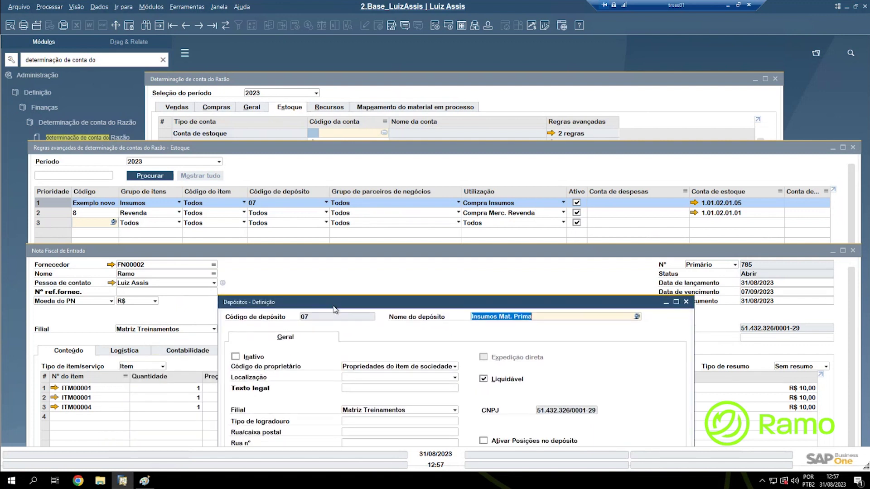
pyautogui.click(307, 417)
pyautogui.click(352, 410)
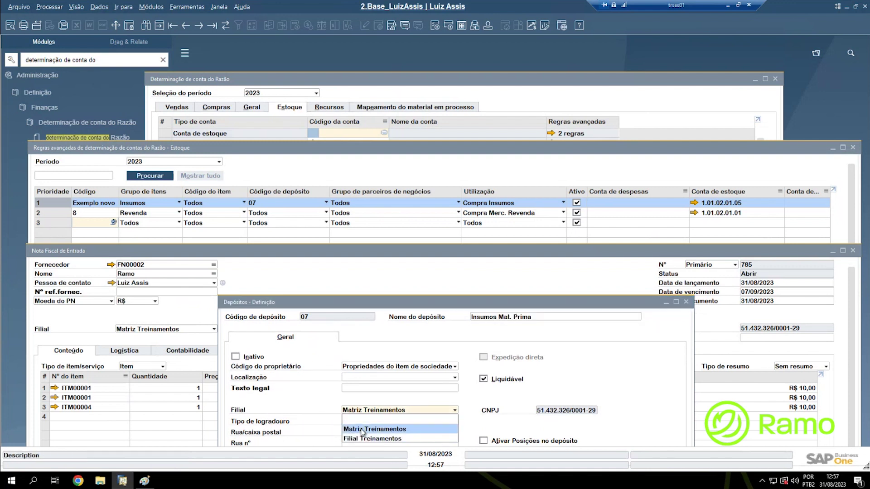
pyautogui.click(693, 368)
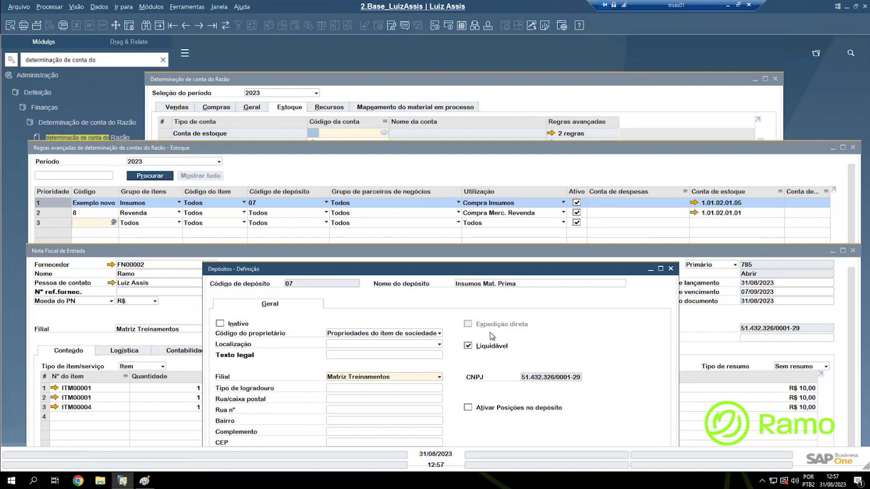
pyautogui.click(671, 269)
# Switch to Paint and review the warehouse settings image explaining Expedição Direta and Liquidável.
pyautogui.click(145, 481)
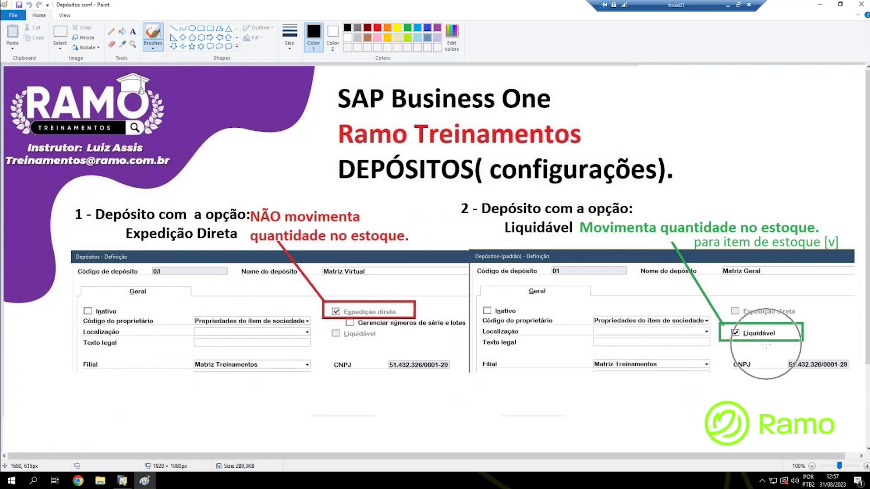
pyautogui.click(715, 242)
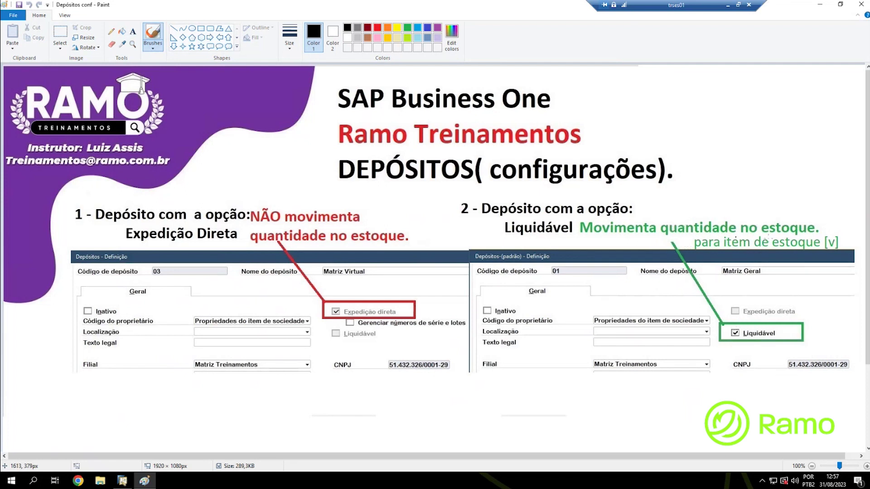
pyautogui.click(761, 250)
pyautogui.click(811, 251)
pyautogui.click(326, 316)
pyautogui.click(817, 6)
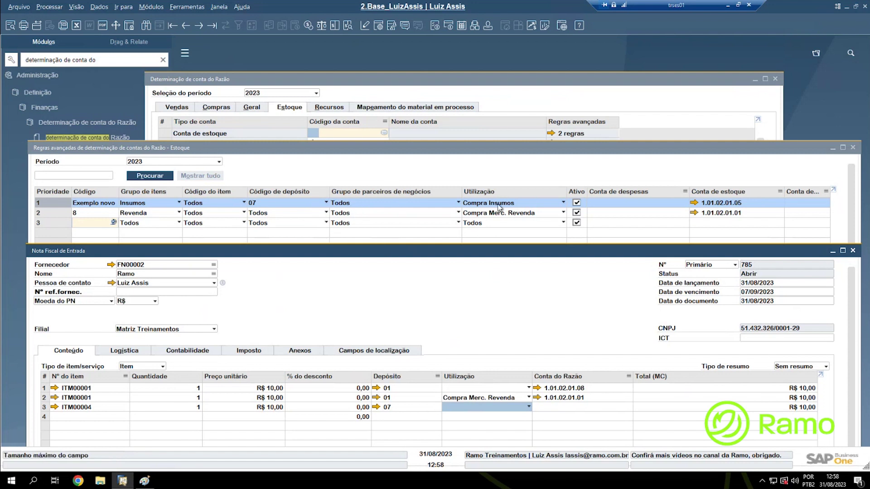
# Set the Utilização of the ITM00004 invoice line to Compra Insumos and compare its ledger account with the matching rule.
pyautogui.click(488, 408)
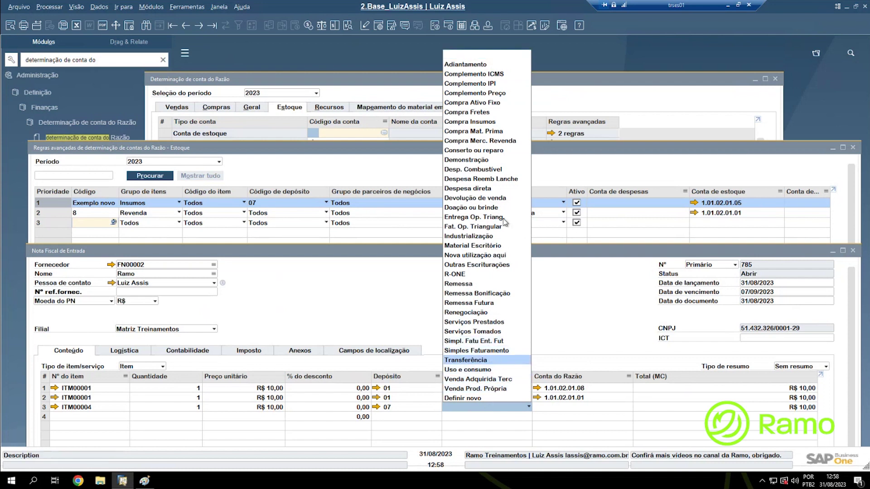
pyautogui.click(484, 122)
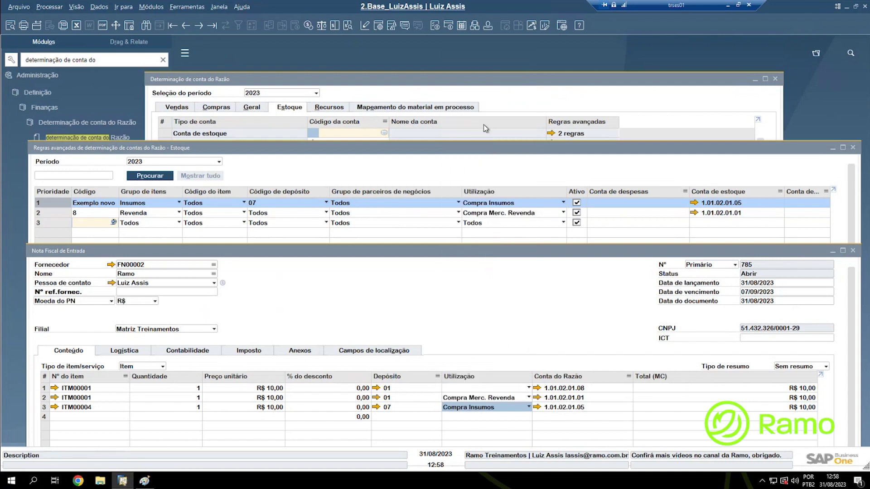
pyautogui.click(44, 407)
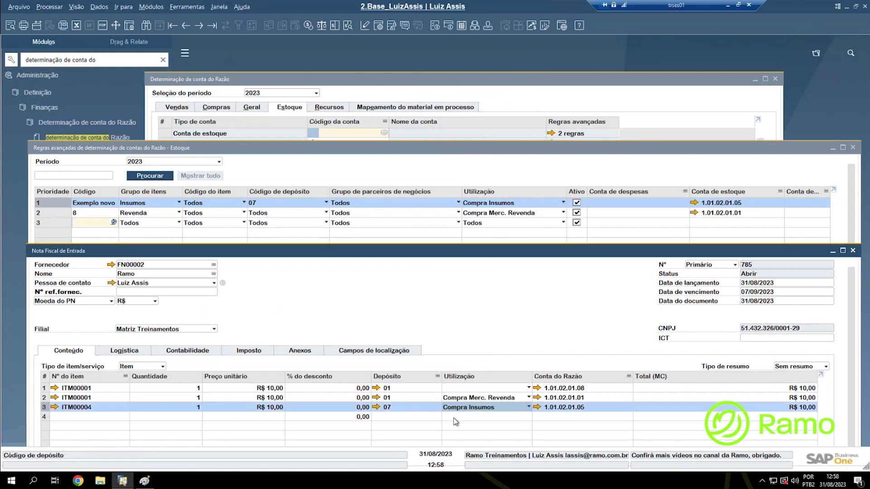
pyautogui.moveTo(694, 204)
pyautogui.moveTo(537, 409)
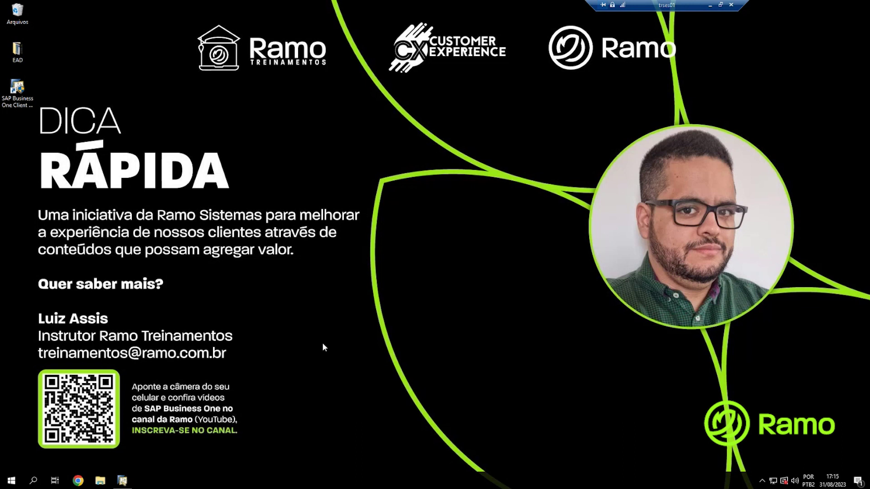
# Switch to SAP Business One and open Determinação de conta do Razão under Administração, Definição, Finanças.
pyautogui.click(123, 481)
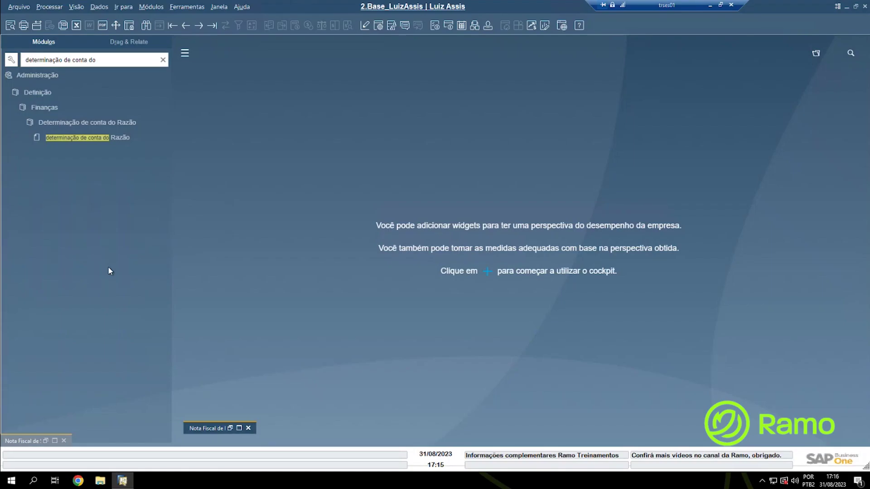
pyautogui.click(89, 77)
pyautogui.click(88, 93)
pyautogui.click(85, 107)
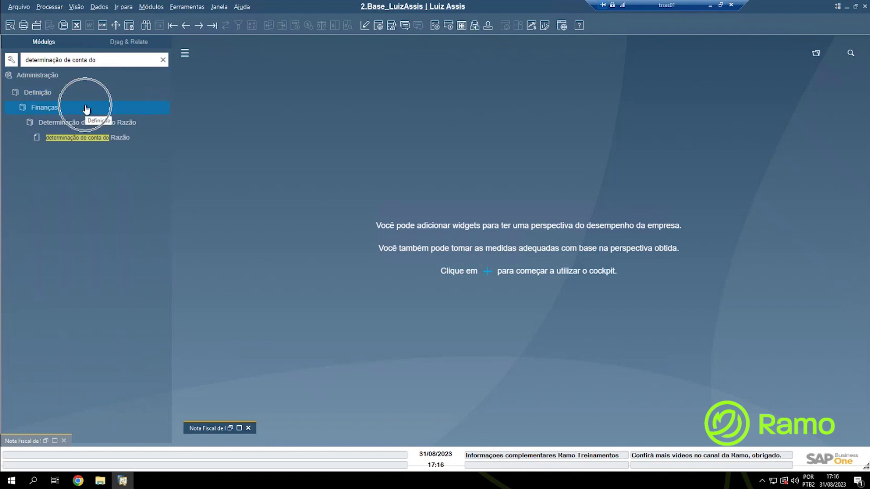
pyautogui.click(146, 122)
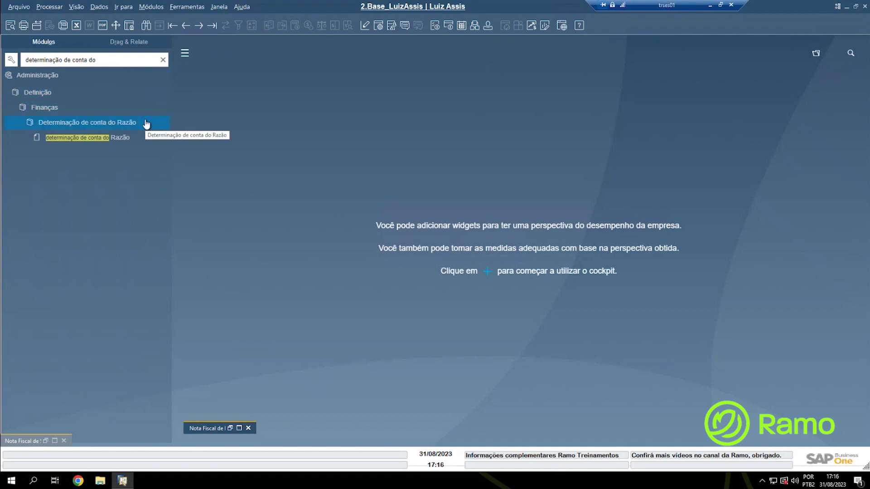
pyautogui.click(147, 136)
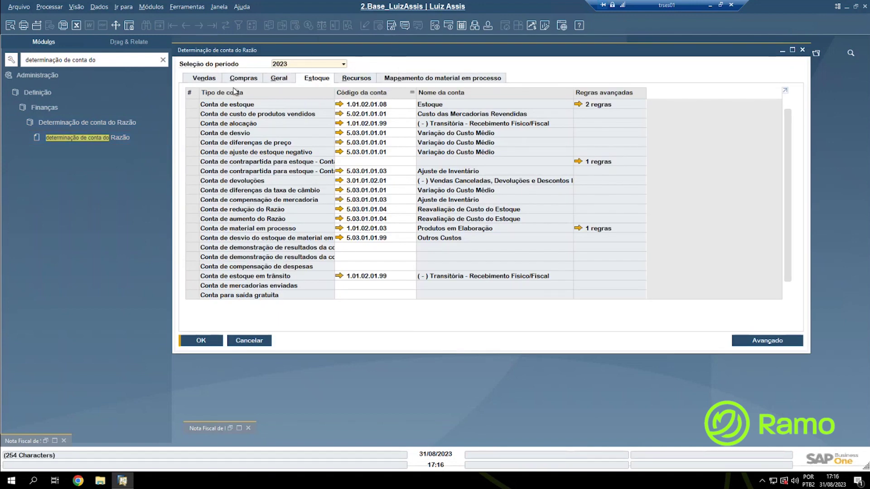
# Examine the general sales accounts, focusing on the Conta de receita account code and its advanced rules.
pyautogui.click(203, 81)
pyautogui.click(203, 81)
pyautogui.click(211, 93)
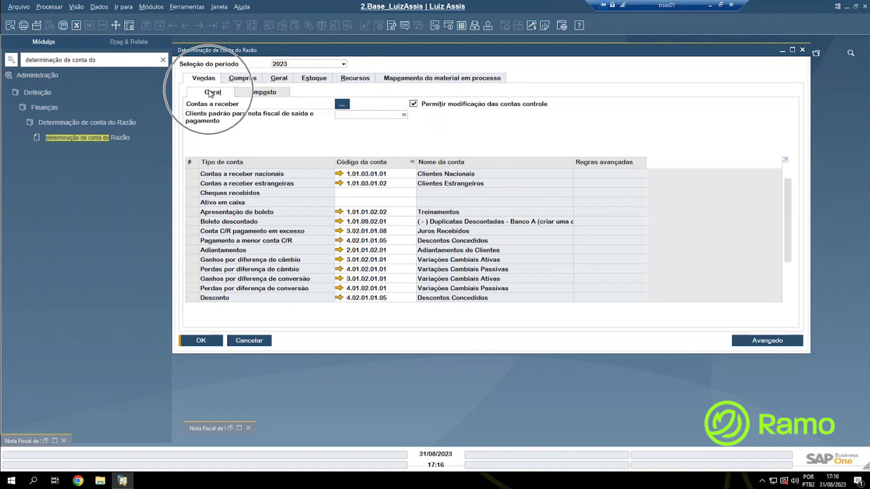
pyautogui.scroll(-2, 273, 224)
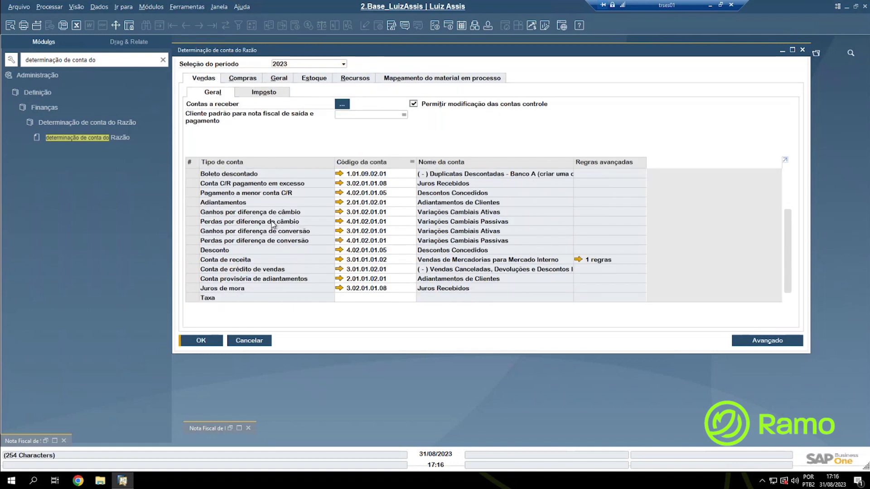
pyautogui.scroll(3, 273, 224)
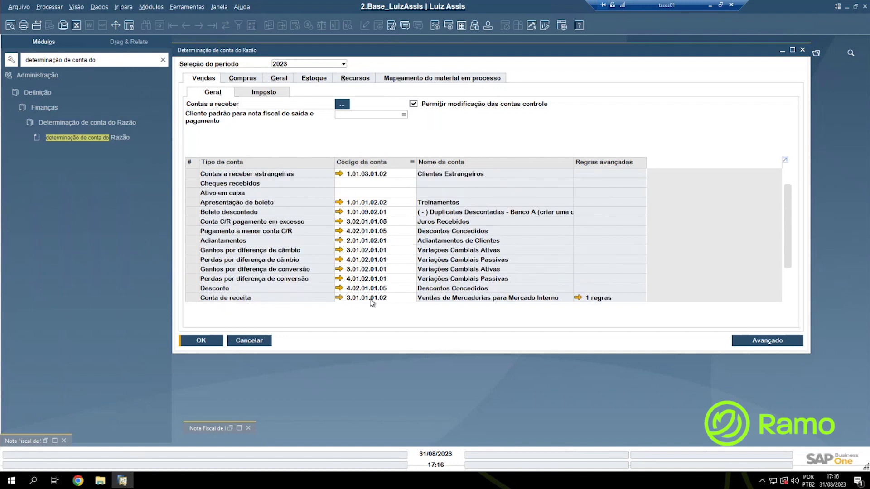
pyautogui.click(398, 296)
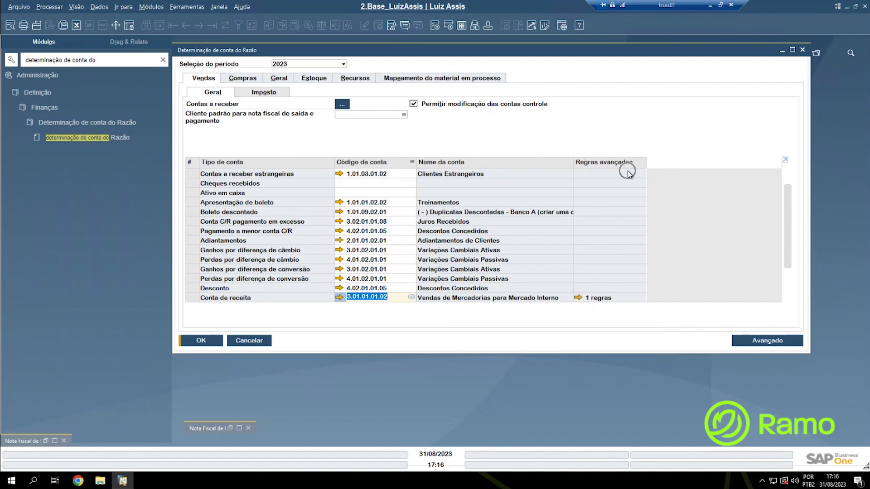
pyautogui.click(589, 300)
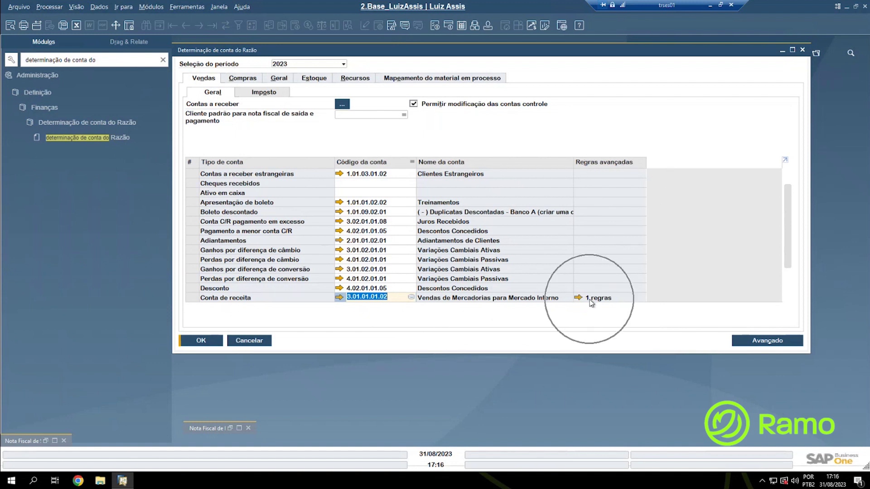
pyautogui.click(241, 301)
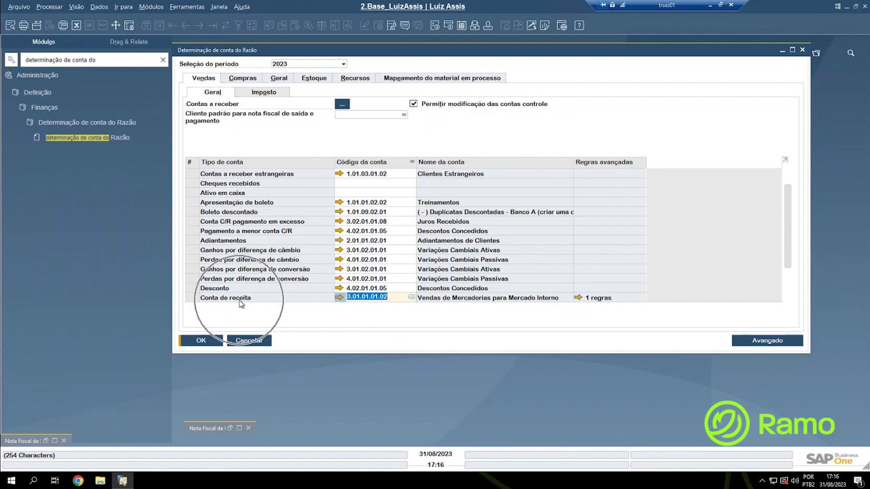
pyautogui.click(582, 301)
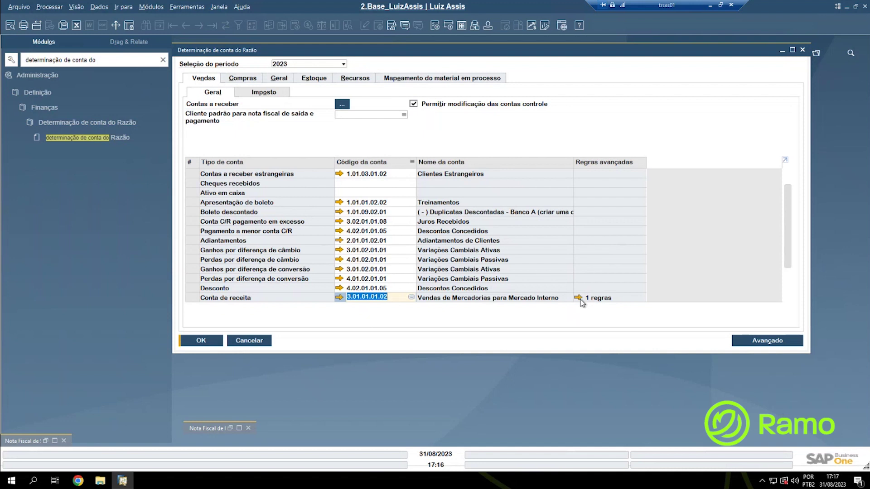
# Open the advanced rules of Conta de receita and review the account columns of the Serviços Prestados rule.
pyautogui.click(579, 297)
pyautogui.click(578, 298)
pyautogui.click(579, 298)
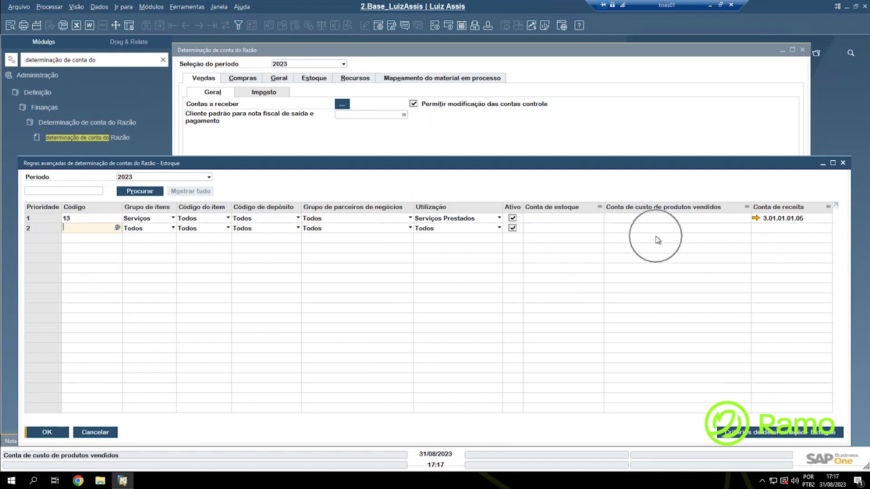
pyautogui.click(565, 240)
pyautogui.click(661, 219)
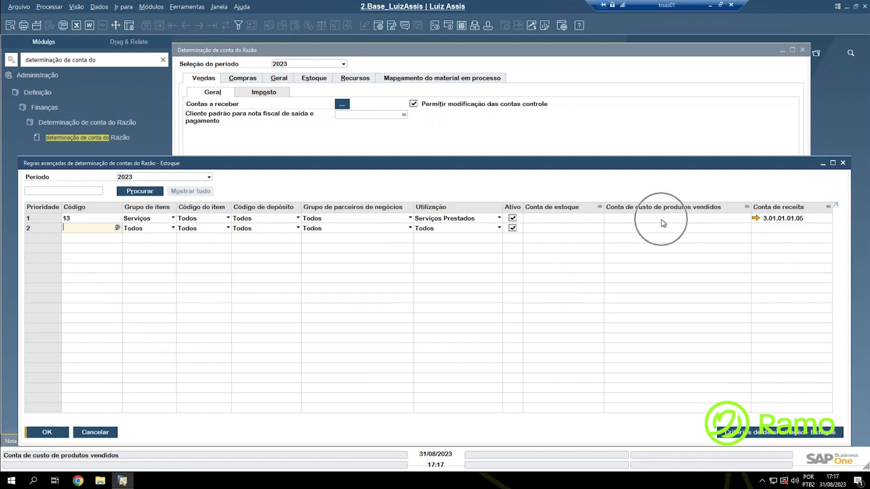
# Try to hide the Conta de estoque column through the form settings of the advanced rules table.
pyautogui.click(380, 28)
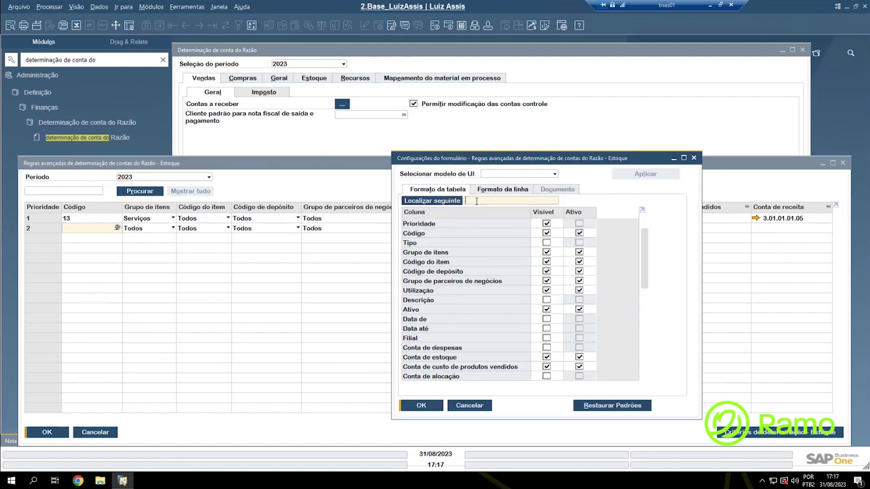
pyautogui.write('conta')
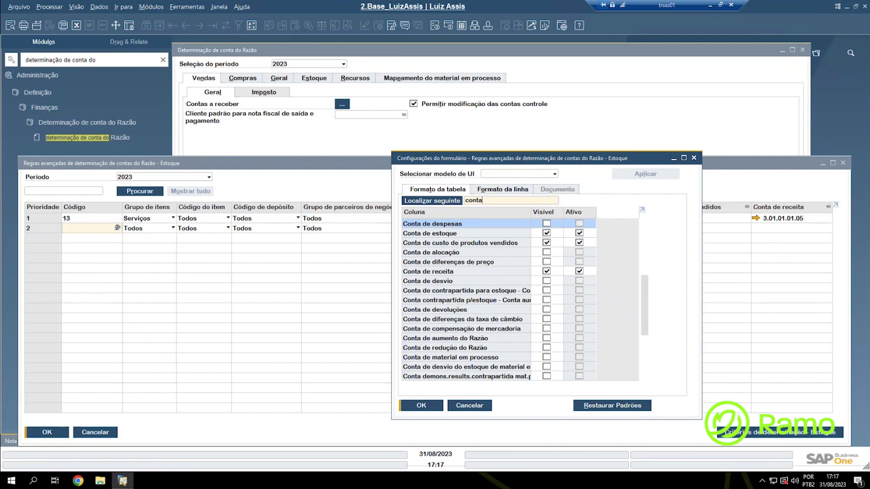
pyautogui.write(' de es')
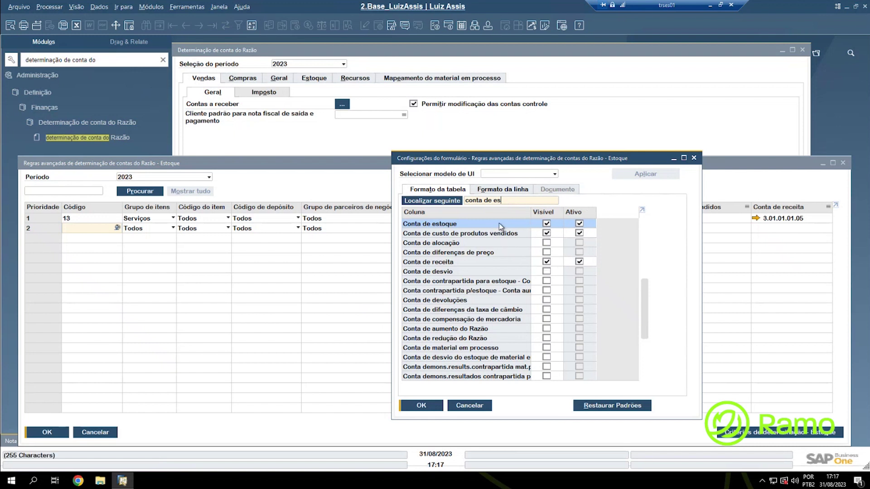
pyautogui.click(547, 224)
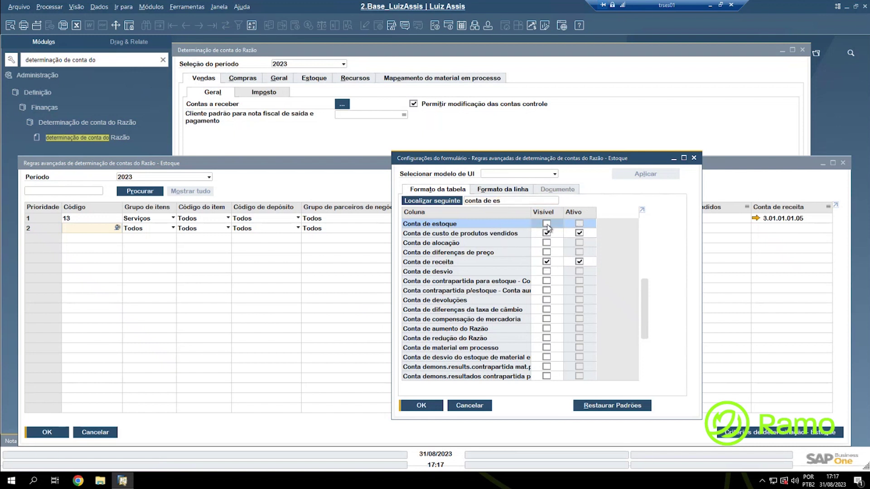
pyautogui.click(422, 405)
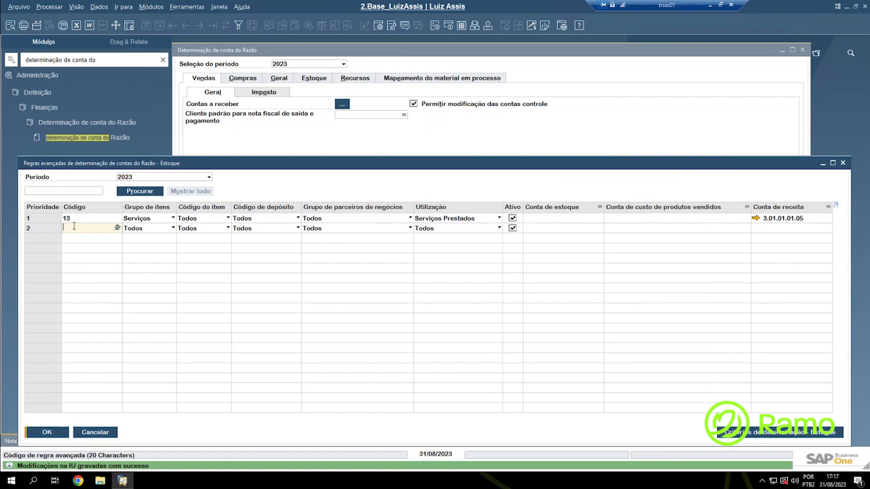
# Add a second advanced rule with code Exemplo 3 for the item group Revenda.
pyautogui.write('Exemplo')
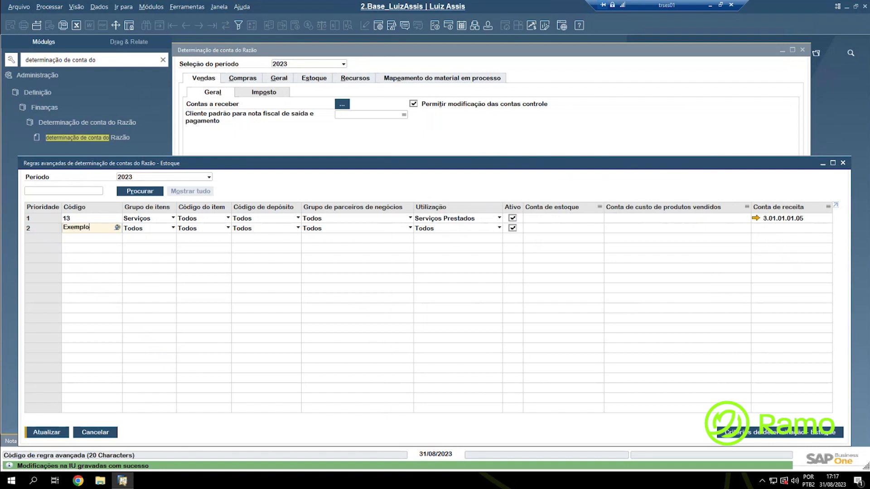
pyautogui.write(' 3')
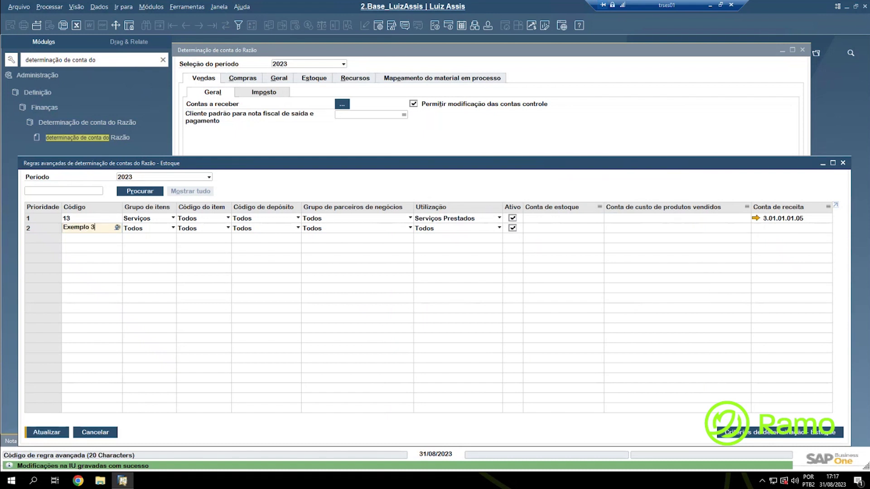
pyautogui.click(141, 230)
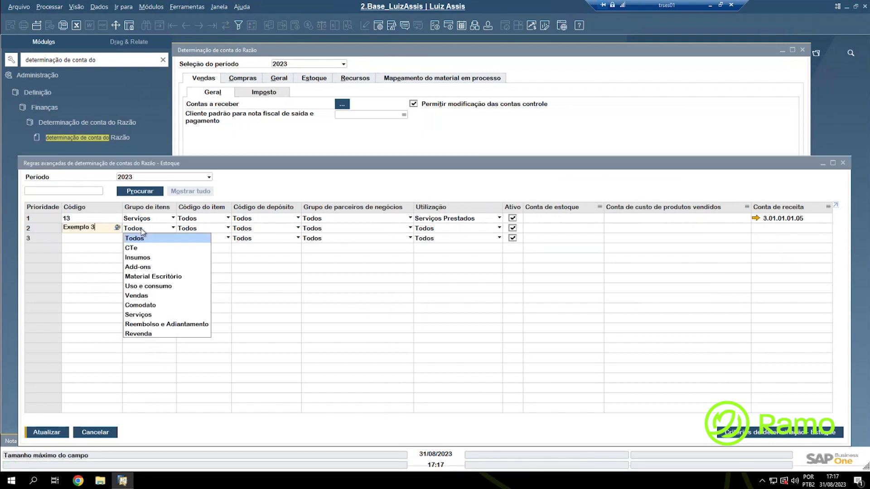
pyautogui.click(141, 335)
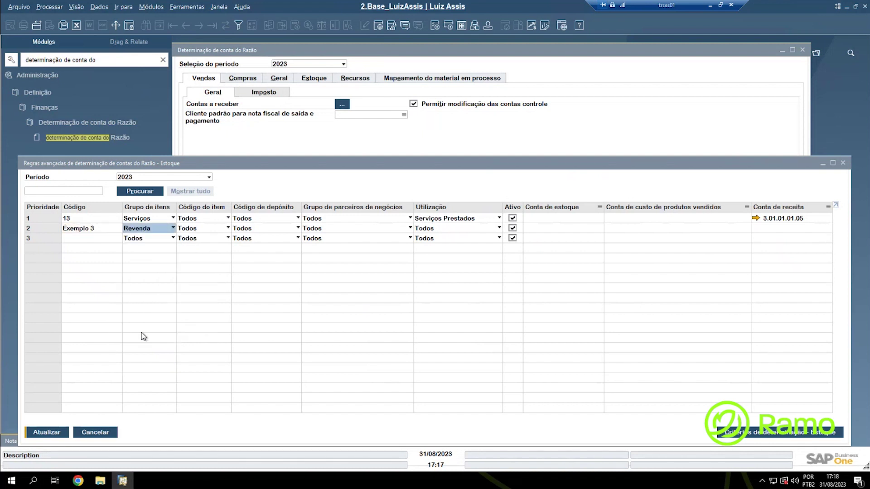
# Set the Utilização of the Exemplo 3 rule to Venda Adquirida Terc, leaving item, warehouse and partner group at Todos.
pyautogui.click(208, 230)
pyautogui.click(210, 232)
pyautogui.click(41, 228)
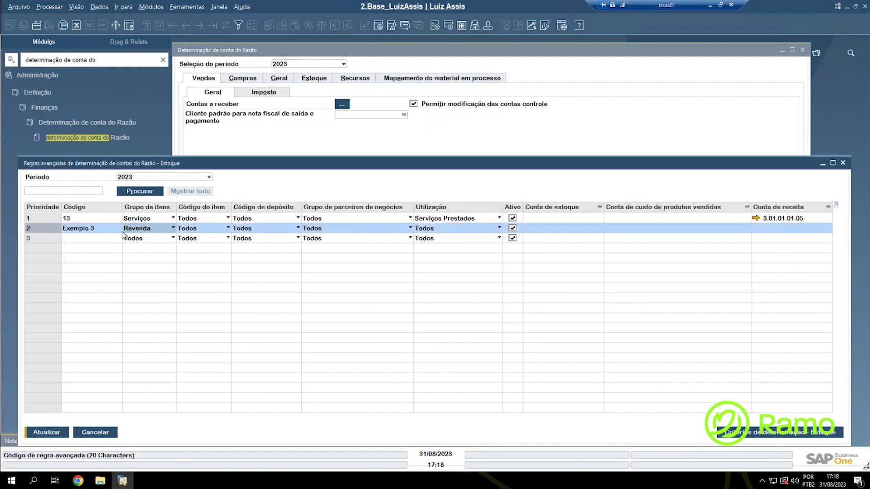
pyautogui.click(150, 227)
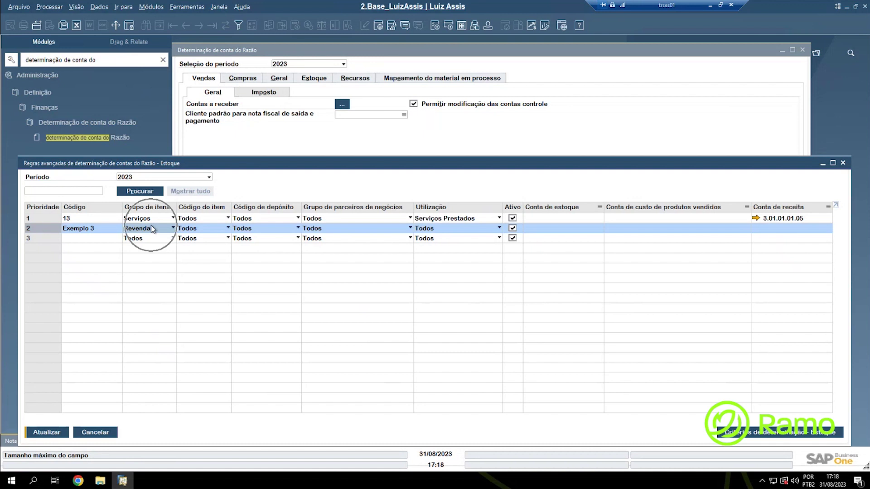
pyautogui.click(267, 227)
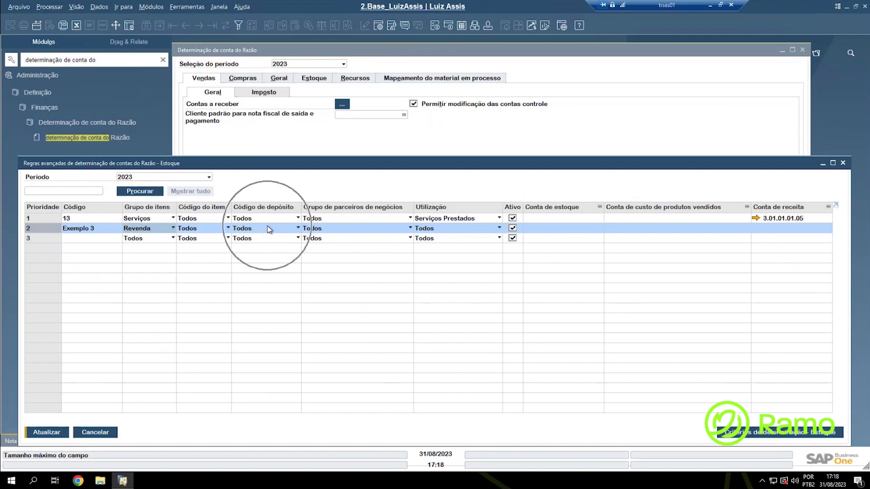
pyautogui.click(344, 236)
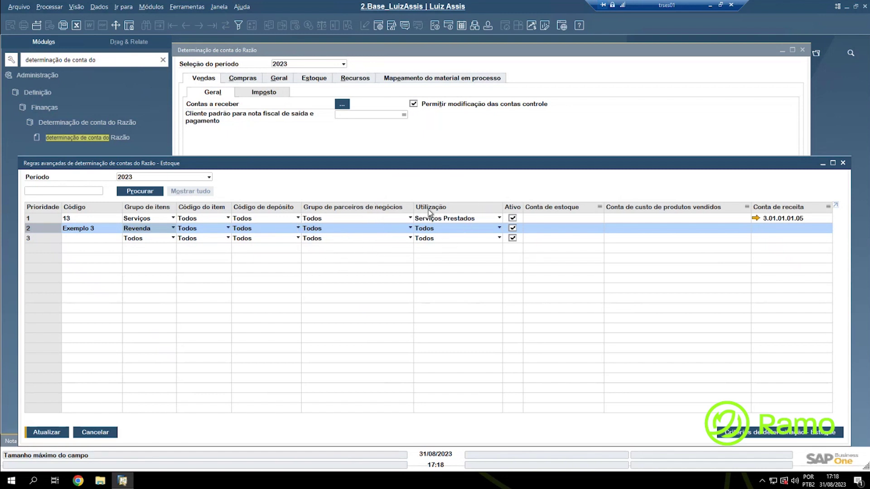
pyautogui.click(437, 229)
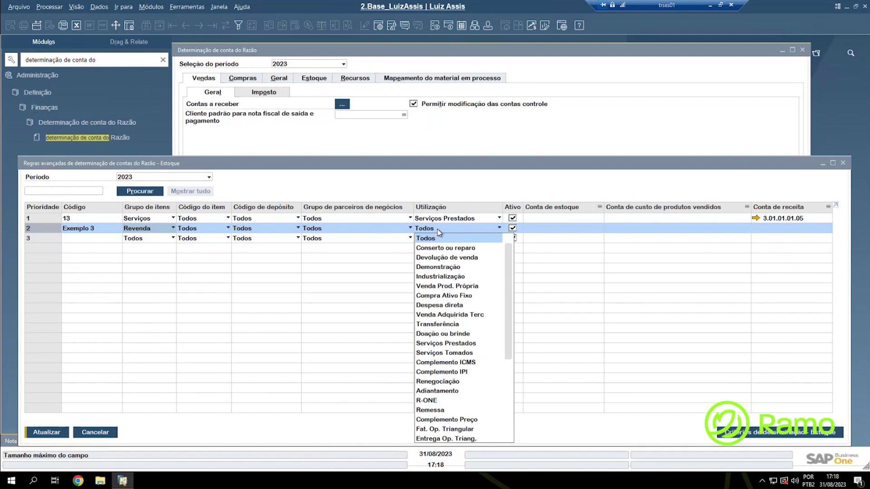
pyautogui.click(480, 317)
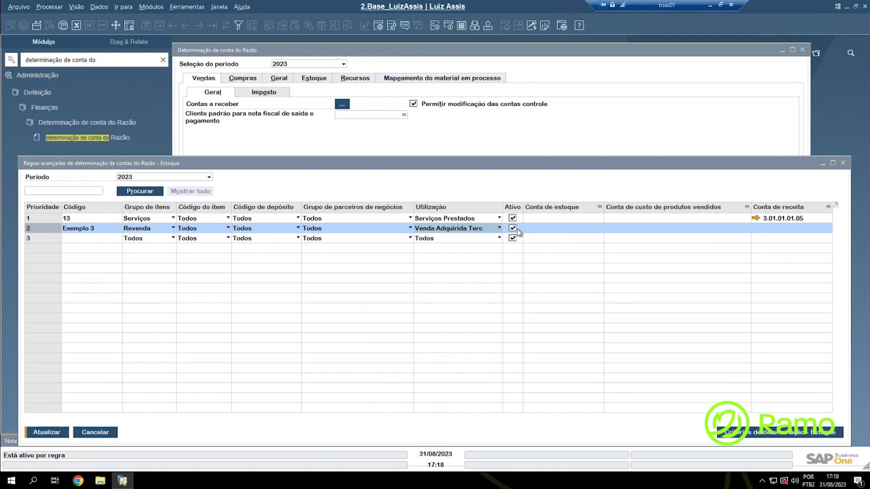
pyautogui.click(543, 229)
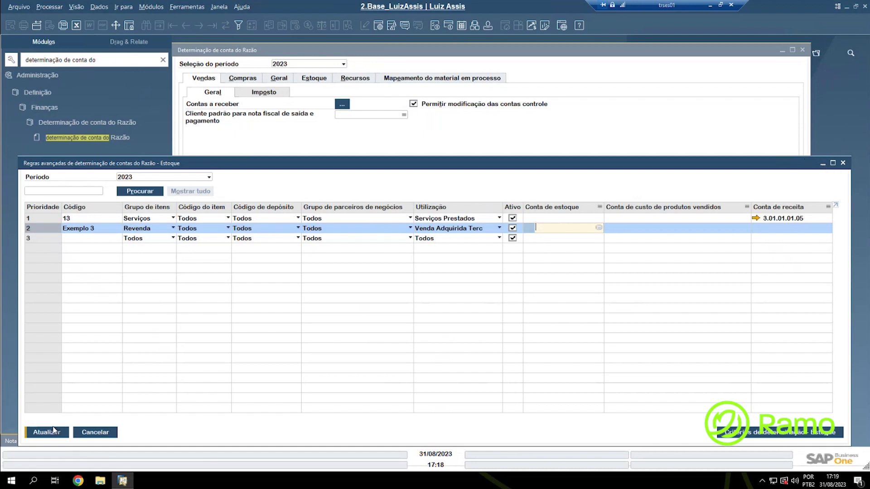
# Minimize the revenue rules window and open the advanced rules of Conta de estoque among the Estoque accounts.
pyautogui.click(823, 164)
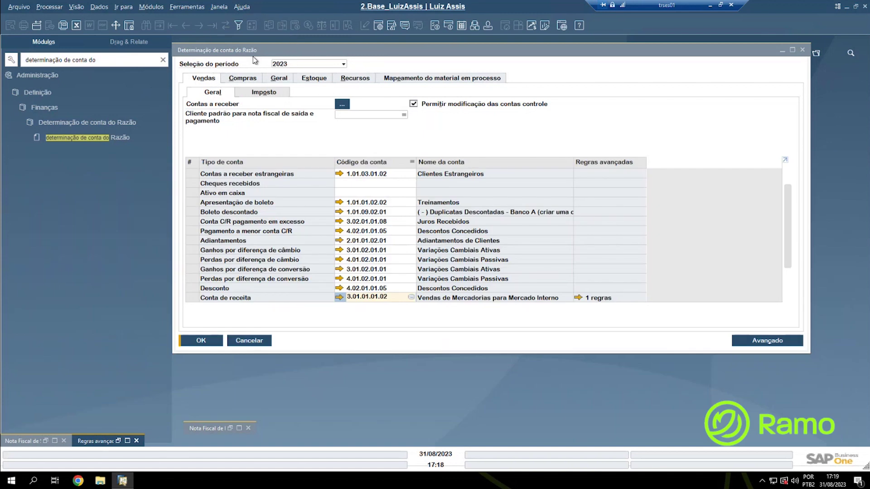
pyautogui.click(308, 79)
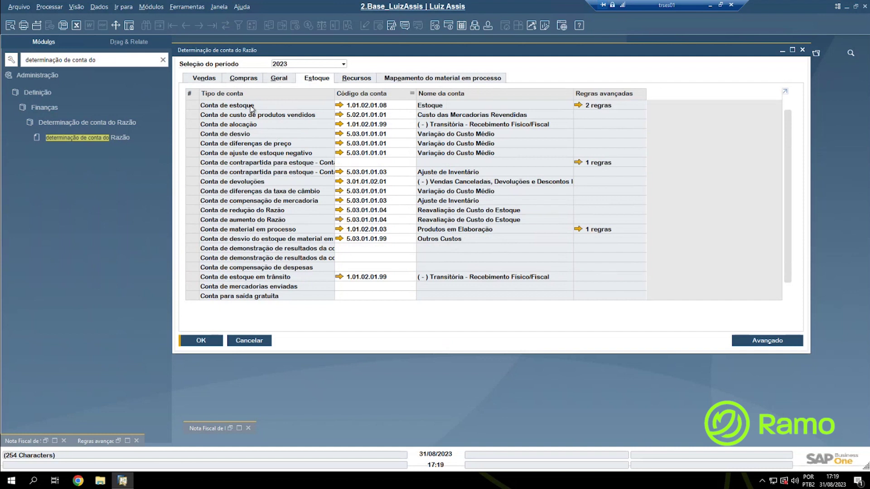
pyautogui.click(399, 105)
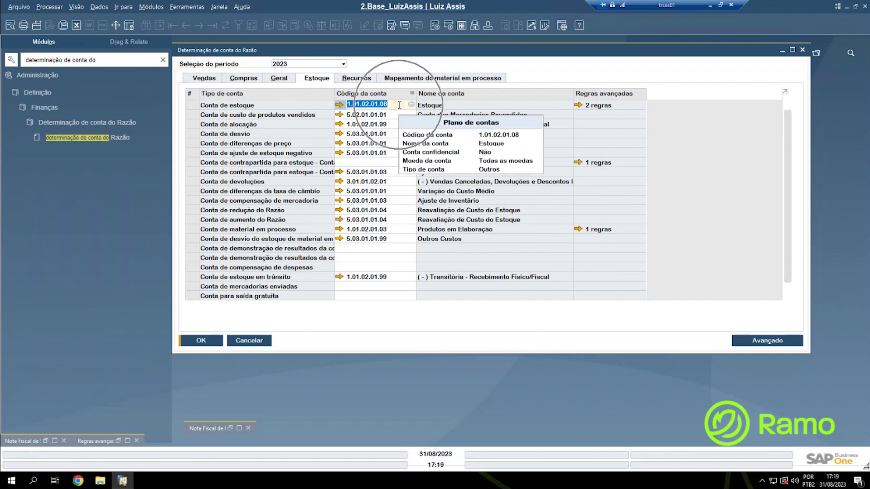
pyautogui.click(579, 105)
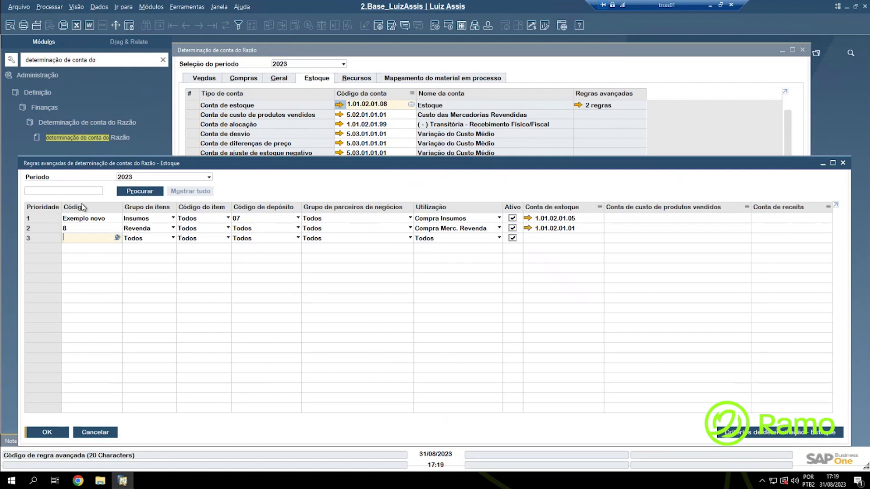
# Check the stock account assigned by the Revenda rule with usage Compra Merc. Revenda, and close the stock rules.
pyautogui.click(51, 227)
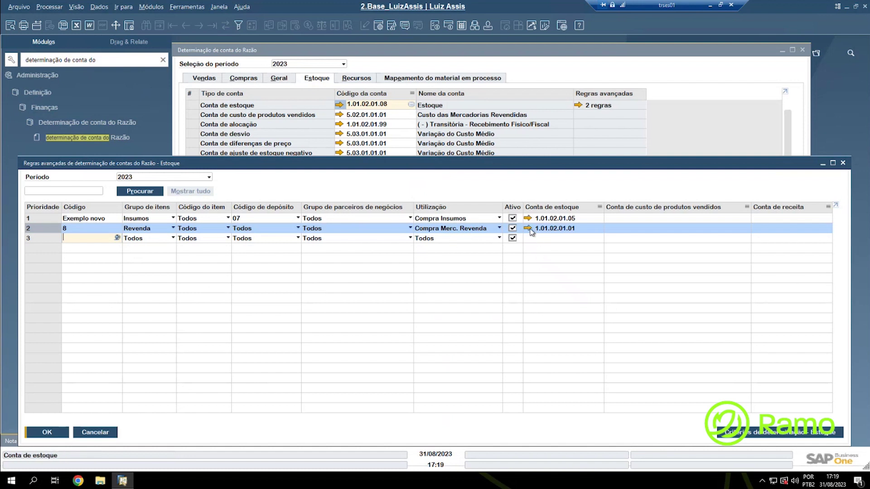
pyautogui.moveTo(532, 232)
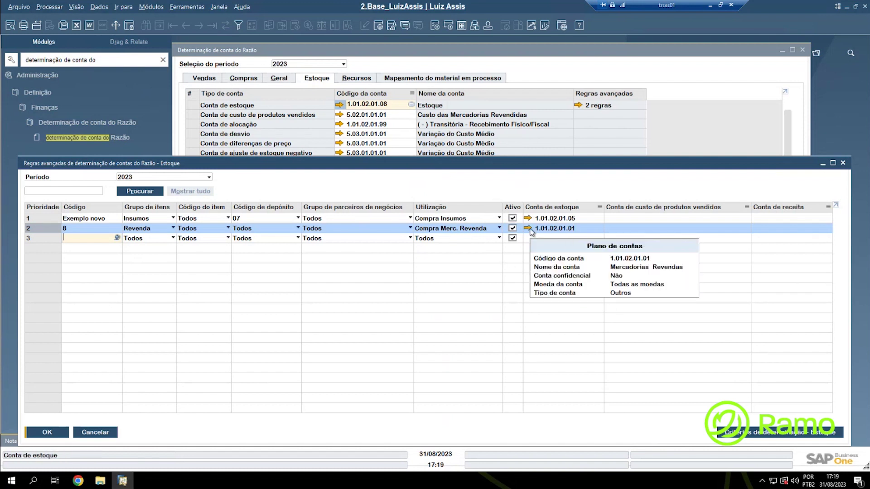
pyautogui.click(528, 228)
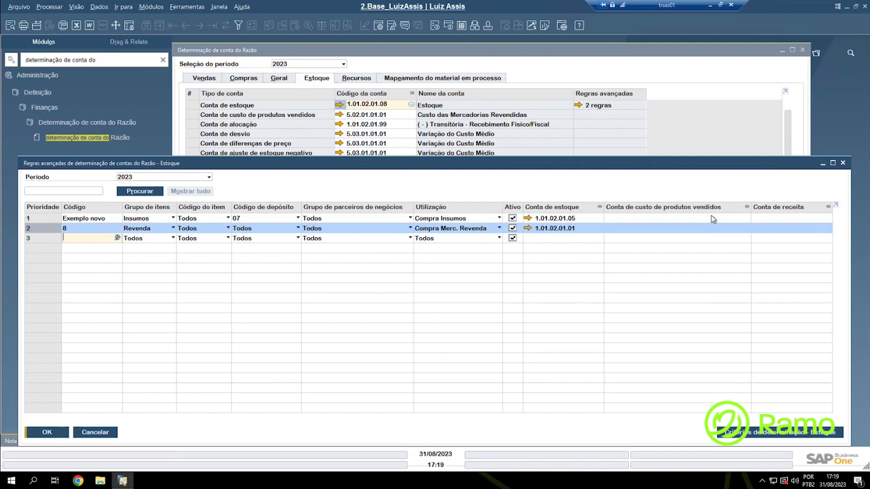
pyautogui.moveTo(529, 229)
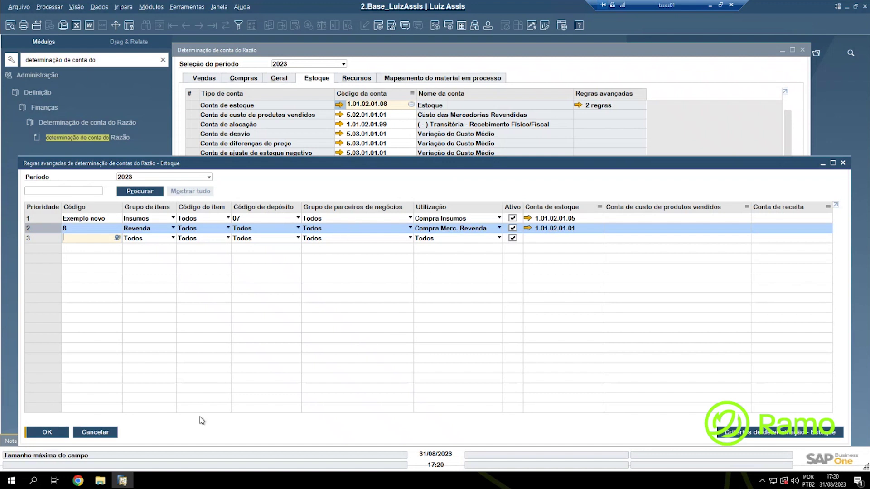
pyautogui.click(104, 435)
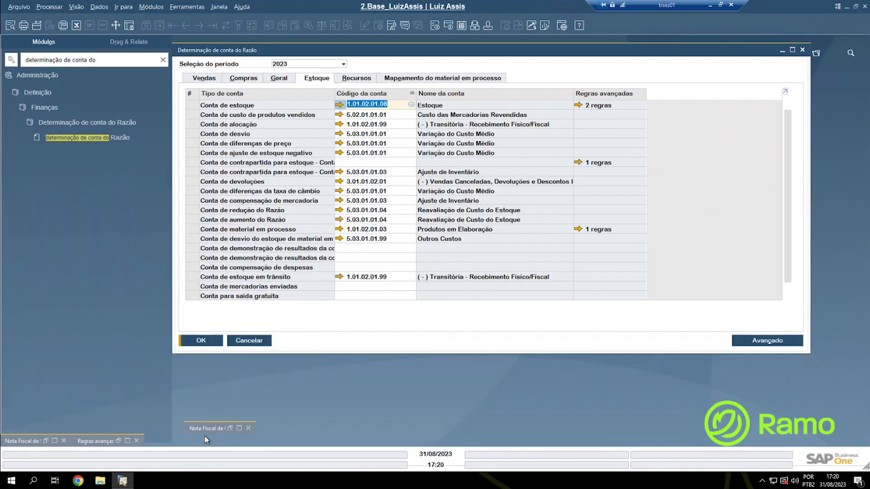
# Restore the Nota Fiscal de Entrada for ITM00001, review its journal entry preview, and minimize the invoice again.
pyautogui.click(240, 429)
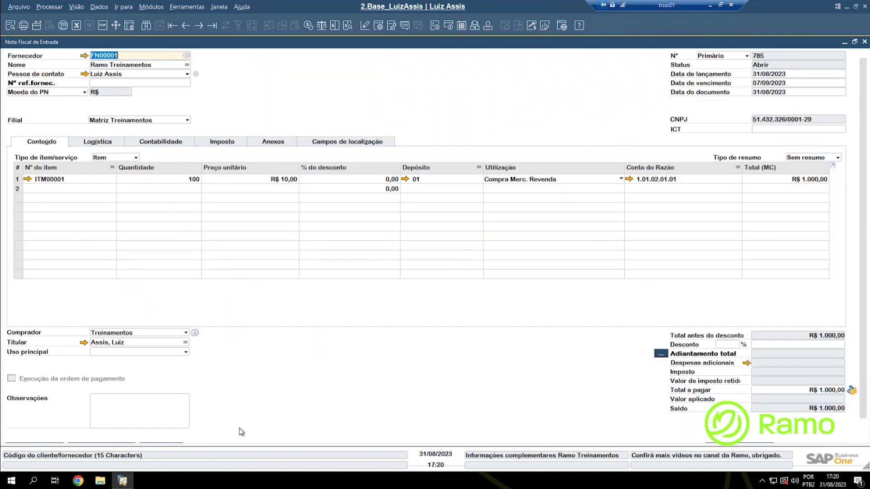
pyautogui.scroll(-1, 264, 375)
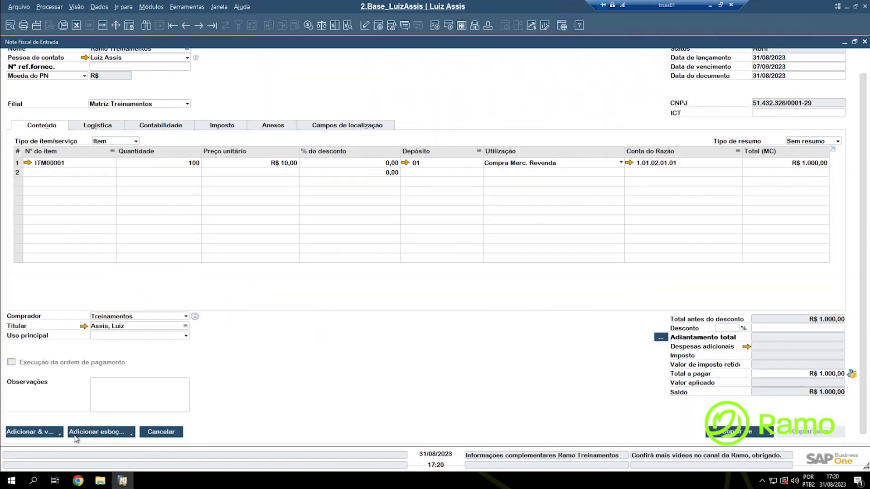
pyautogui.click(40, 433)
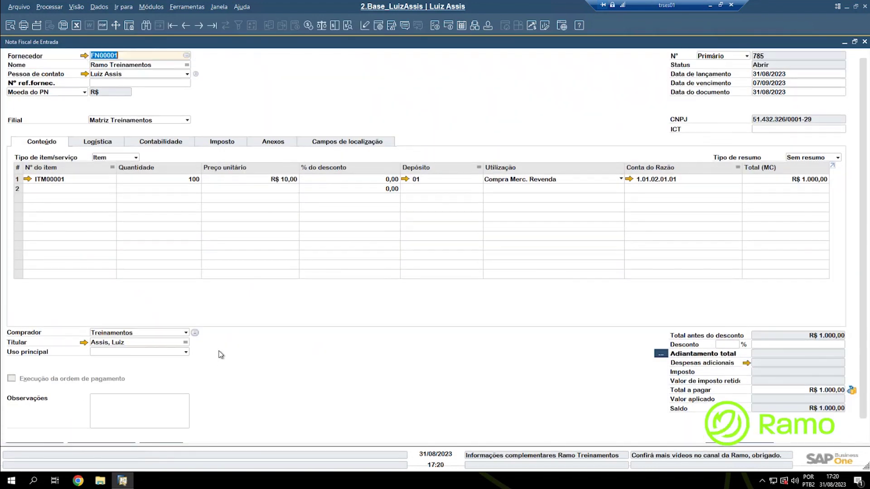
pyautogui.click(295, 303)
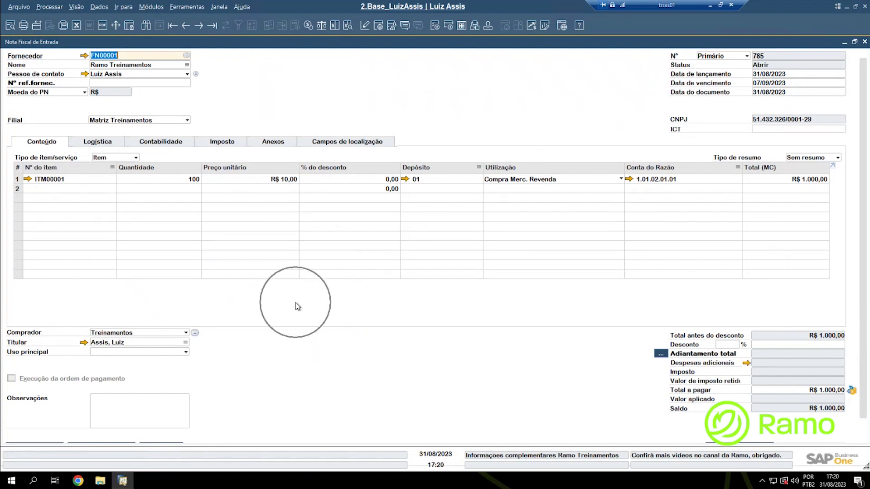
pyautogui.rightClick(290, 297)
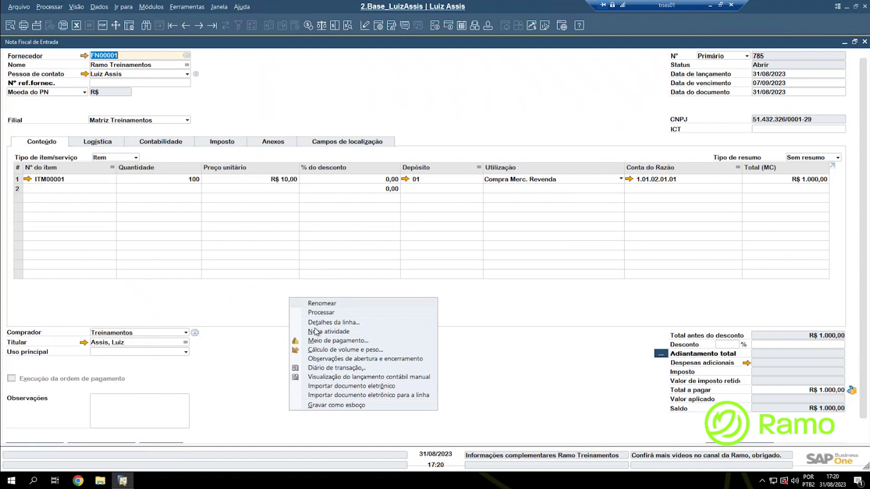
pyautogui.click(375, 378)
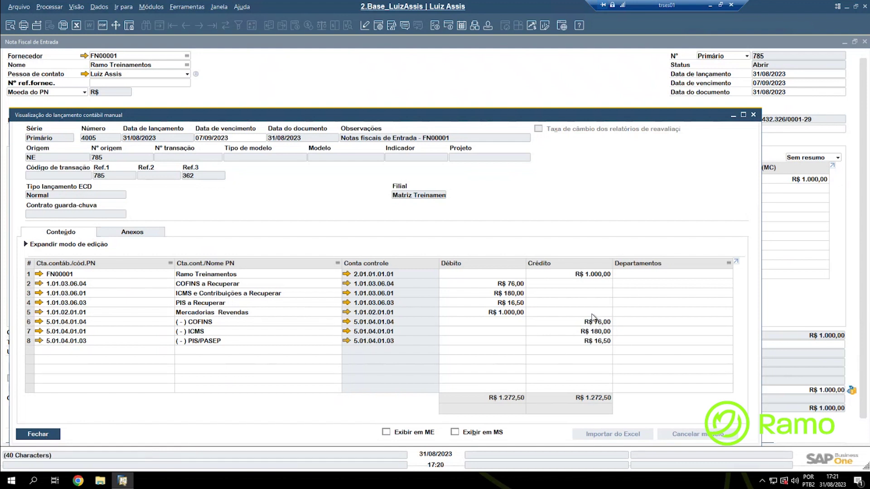
pyautogui.click(28, 433)
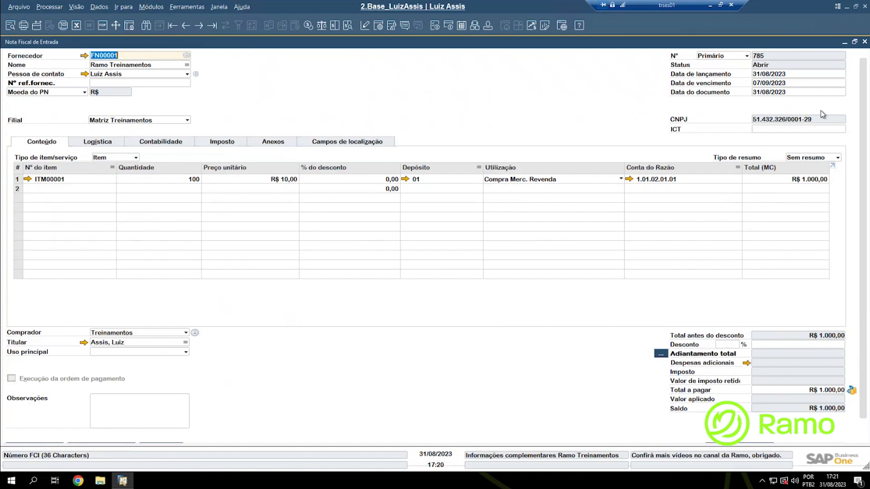
pyautogui.click(844, 42)
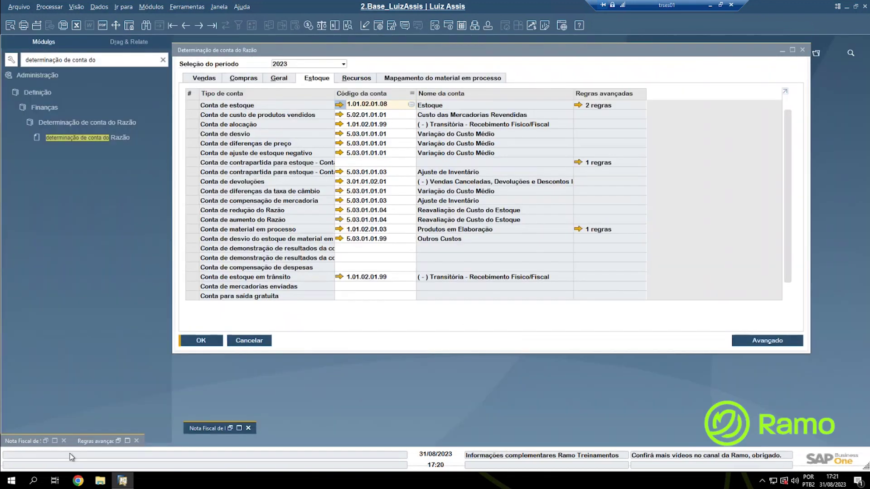
# Locate Conta de receita among the general Vendas accounts and restore the minimized advanced rules window.
pyautogui.click(205, 80)
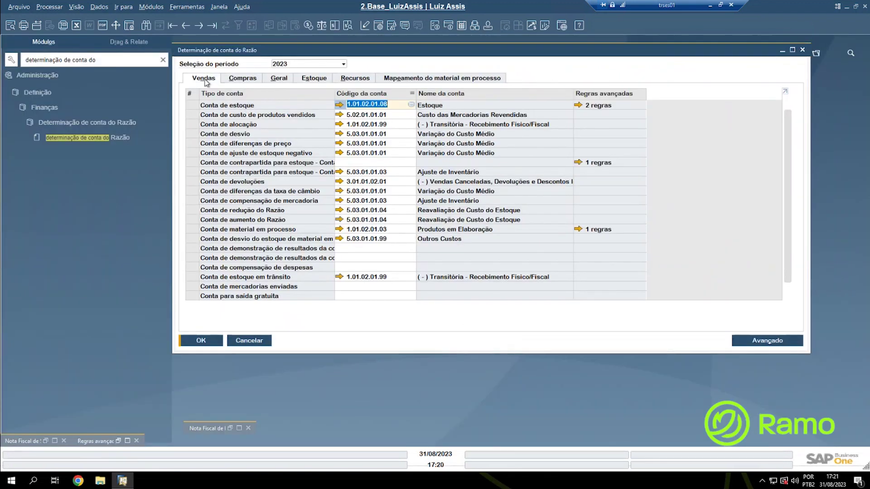
pyautogui.scroll(-5, 287, 219)
pyautogui.scroll(3, 288, 219)
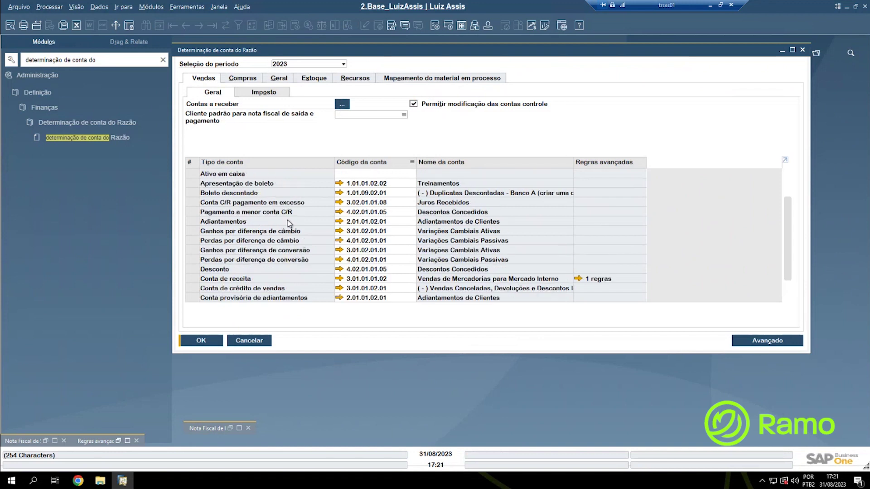
pyautogui.scroll(1, 287, 221)
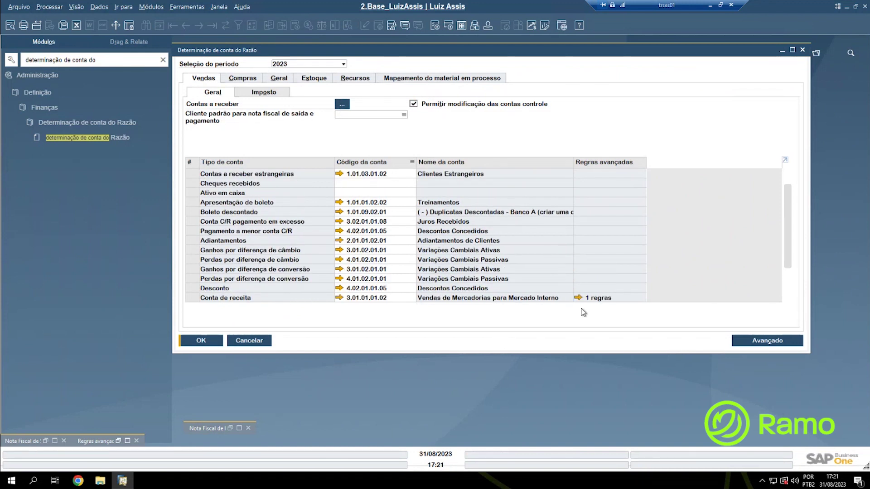
pyautogui.click(394, 299)
pyautogui.click(118, 441)
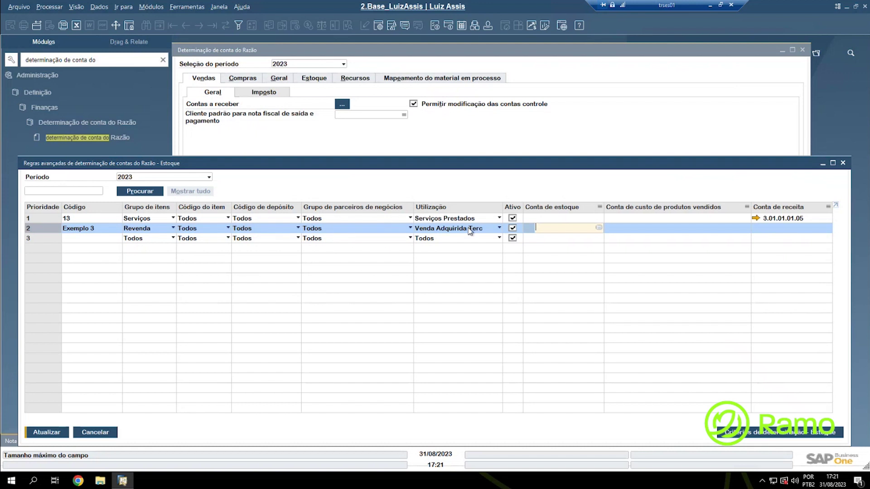
# Set the Conta de estoque of the Exemplo 3 rule to account 1.01.02.01.01, Mercadorias Revendas.
pyautogui.click(555, 227)
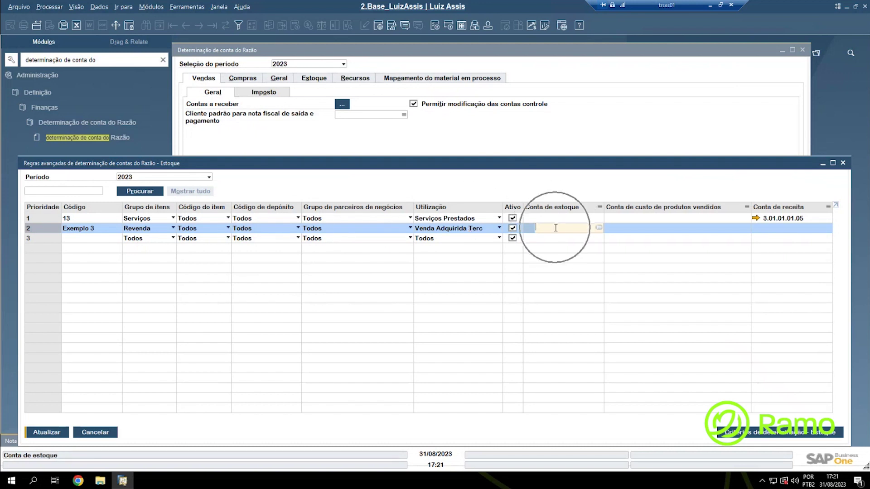
pyautogui.click(556, 228)
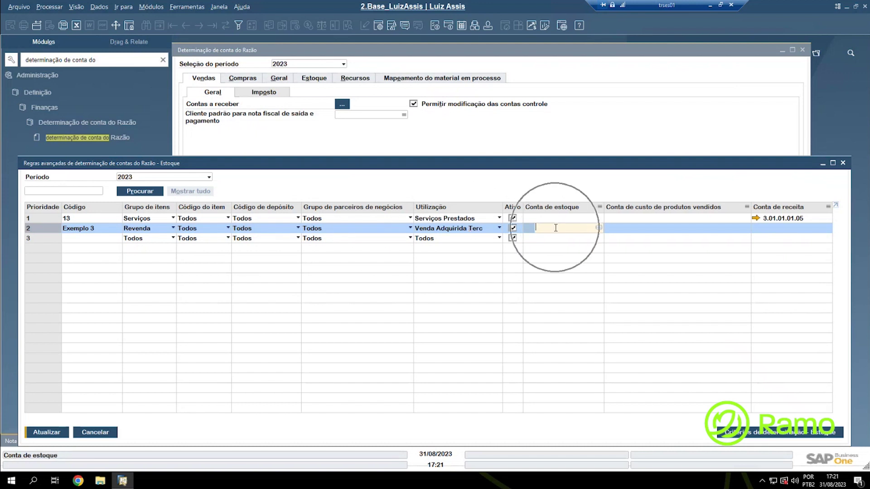
pyautogui.press('Tab')
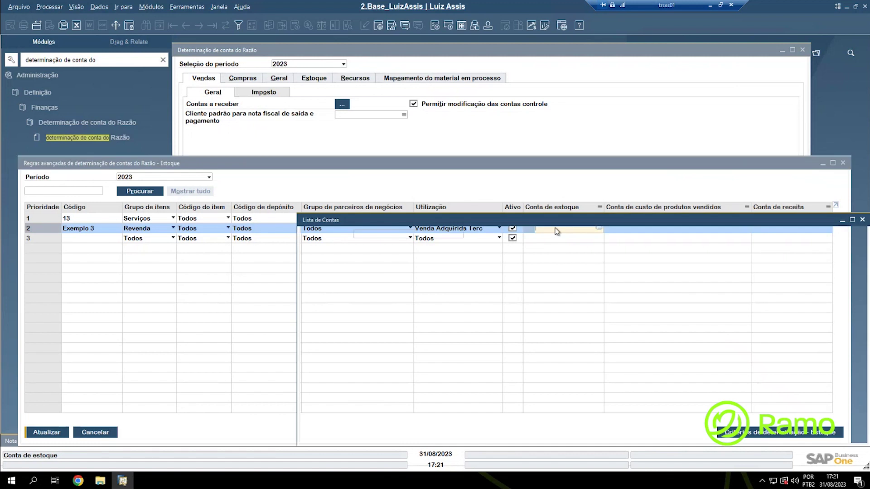
pyautogui.click(479, 248)
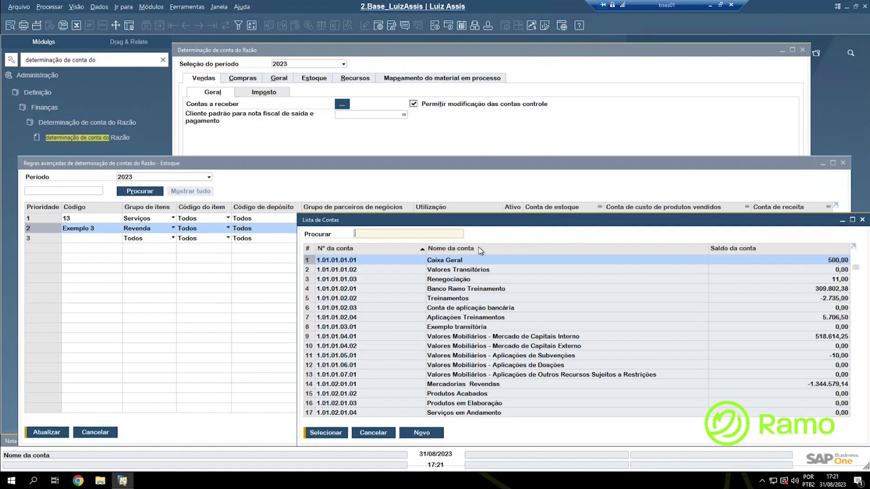
pyautogui.write('merc')
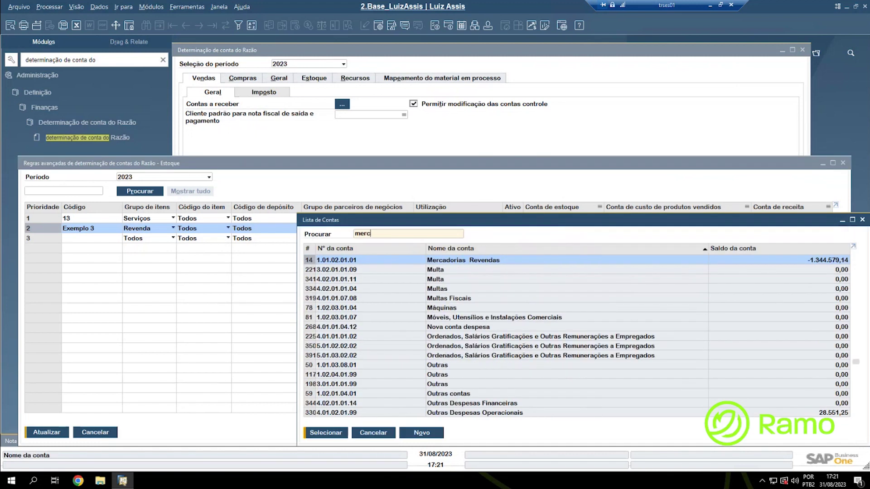
pyautogui.click(439, 262)
pyautogui.click(348, 434)
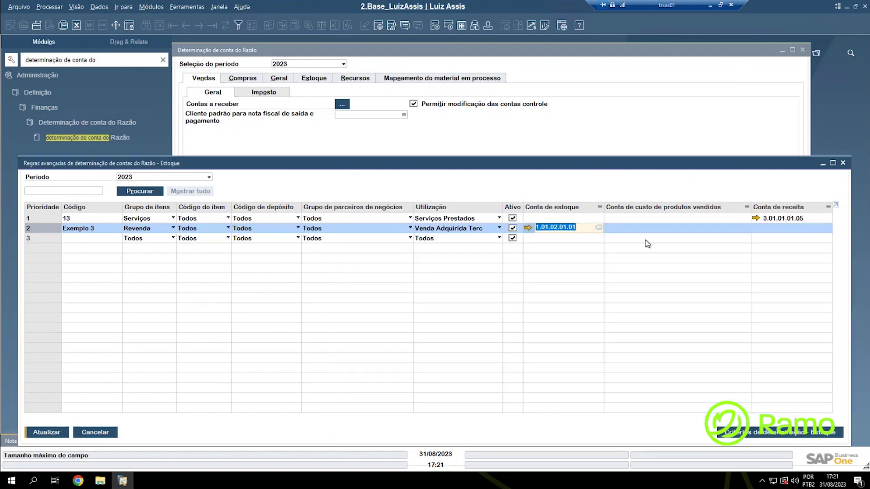
# Compare the Exemplo 3 rule's product cost column with the default Conta de custo de produtos vendidos among the Estoque accounts.
pyautogui.click(643, 218)
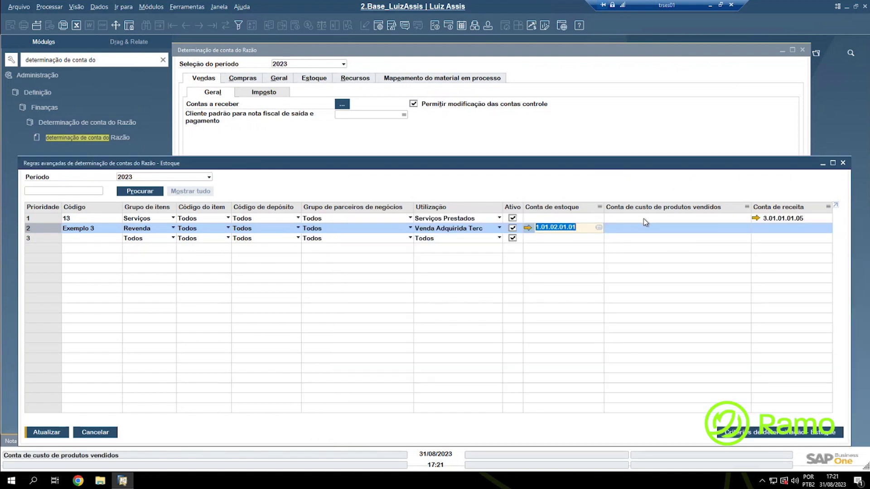
pyautogui.moveTo(589, 163); pyautogui.dragTo(583, 307)
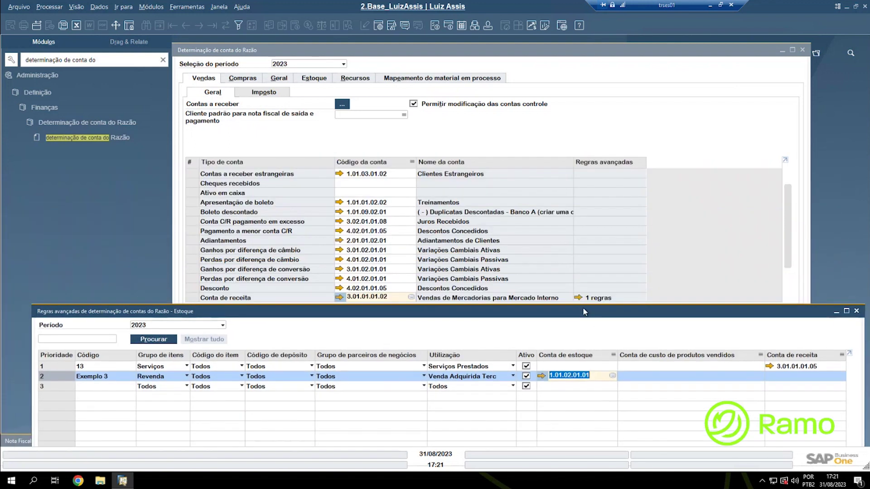
pyautogui.click(320, 81)
pyautogui.click(320, 81)
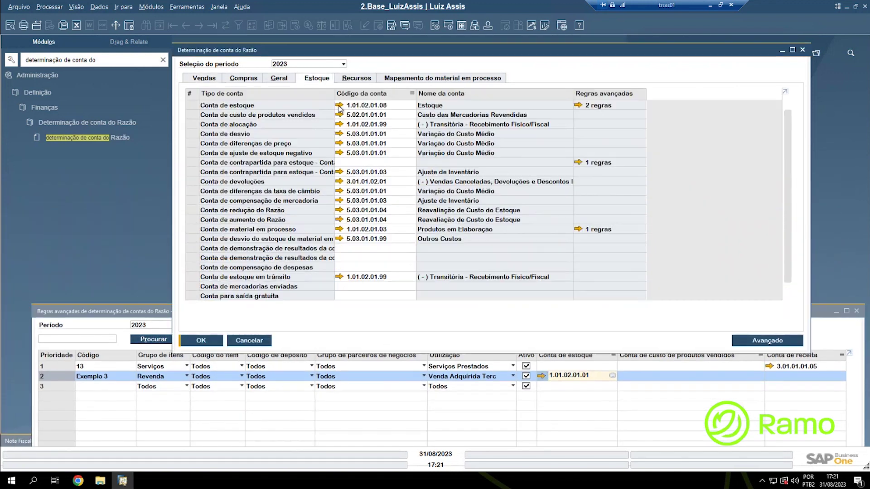
pyautogui.click(402, 116)
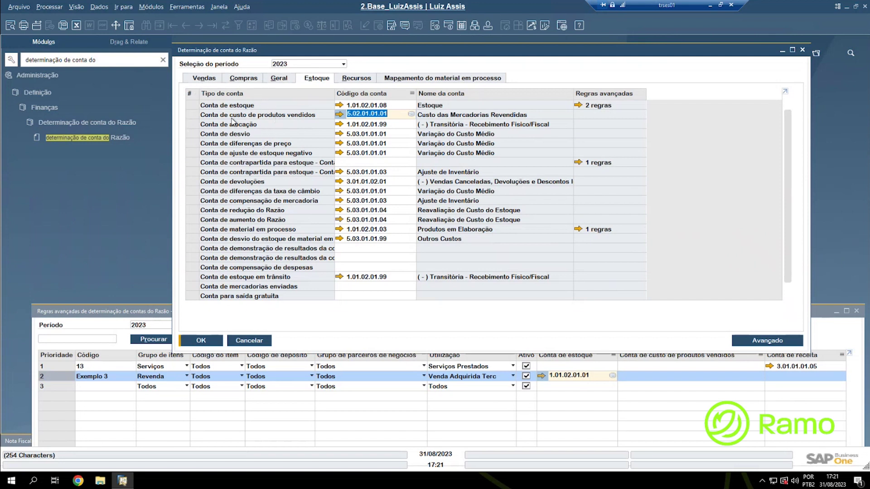
pyautogui.click(669, 381)
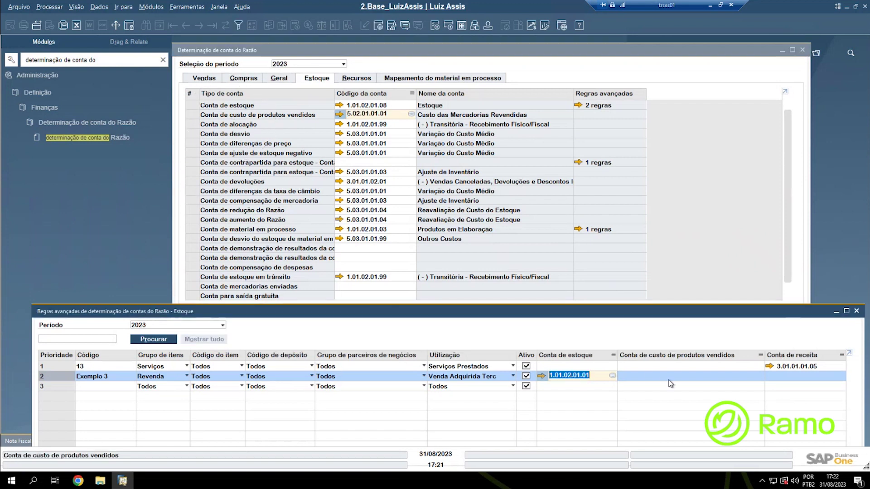
pyautogui.click(651, 376)
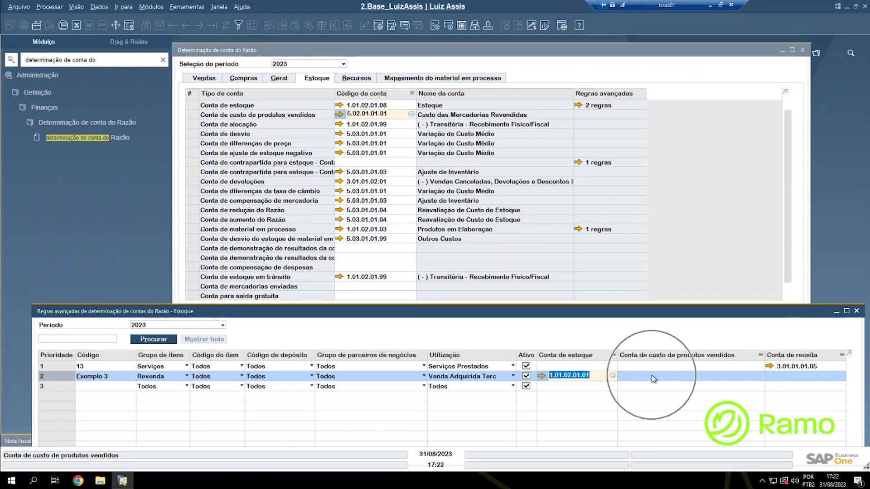
pyautogui.click(395, 114)
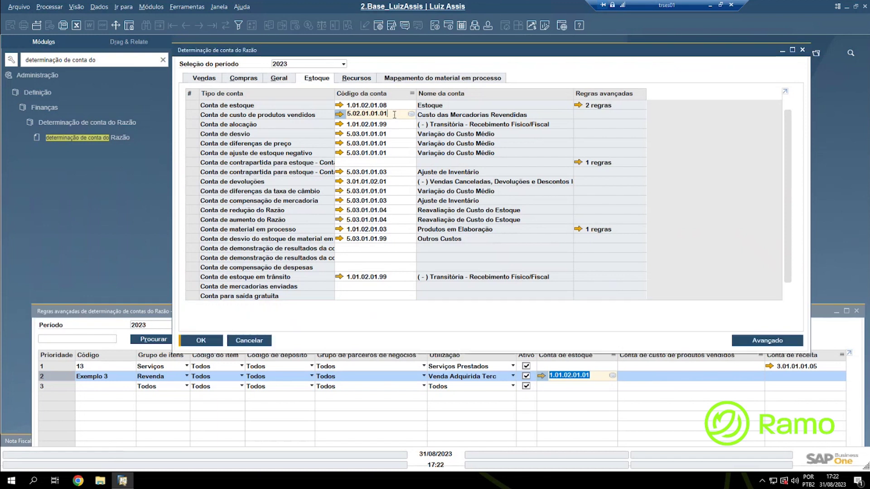
pyautogui.click(163, 312)
pyautogui.moveTo(395, 115)
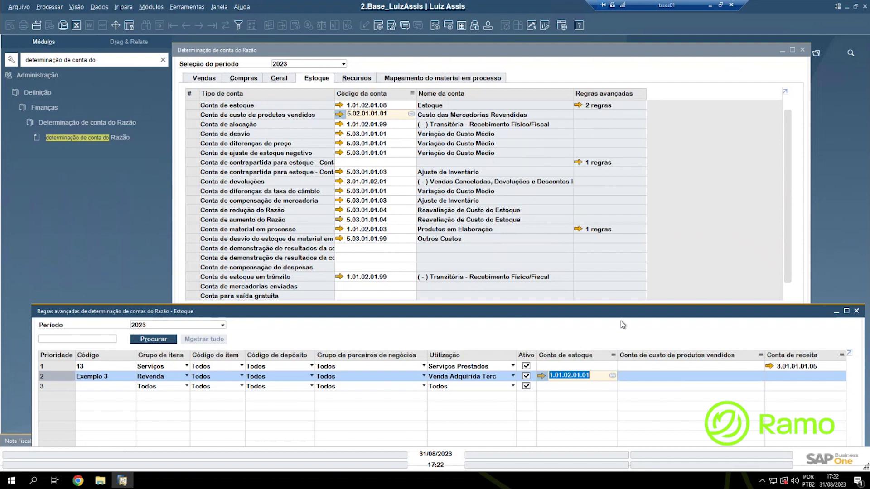
pyautogui.click(667, 382)
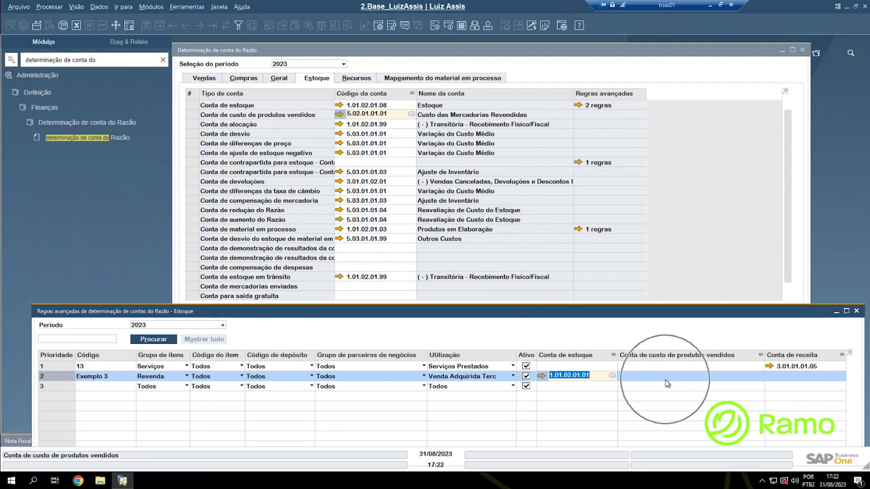
pyautogui.click(668, 382)
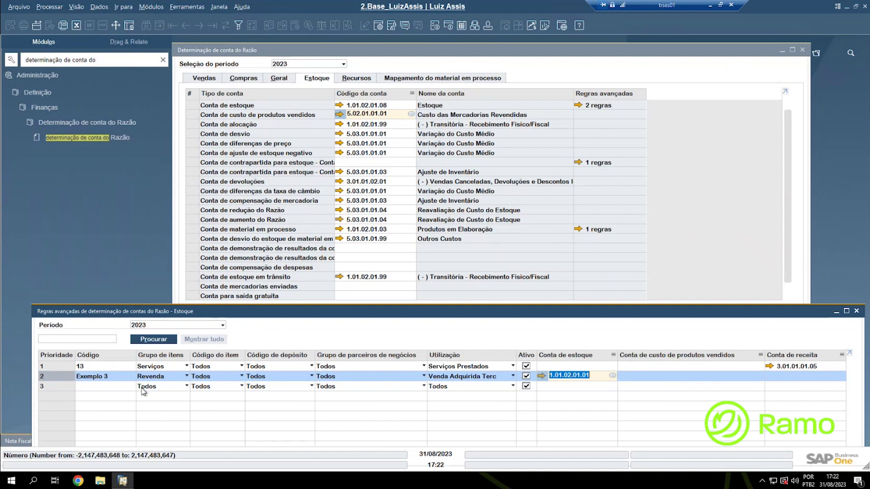
# Set the Conta de receita of the Exemplo 3 rule to 3.01.01.01.02, Vendas de Mercadorias para Mercado Interno, and save the rules.
pyautogui.moveTo(217, 317); pyautogui.dragTo(215, 165)
pyautogui.click(66, 426)
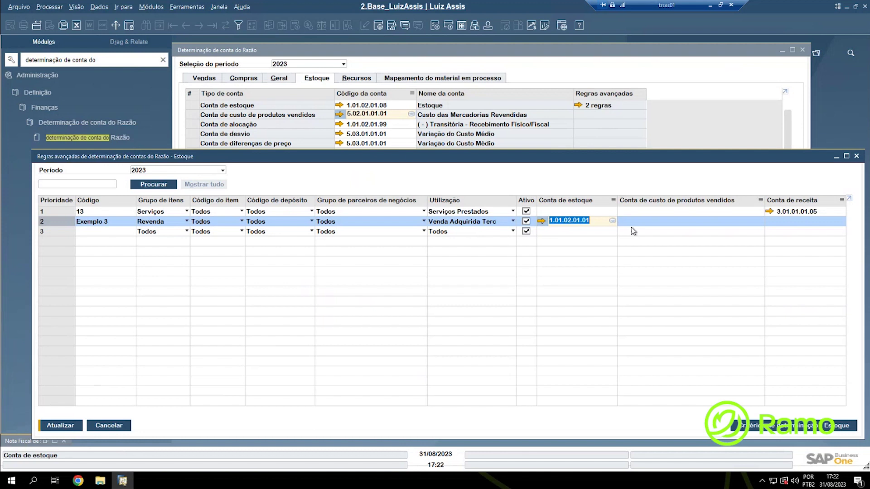
pyautogui.click(788, 221)
pyautogui.click(789, 221)
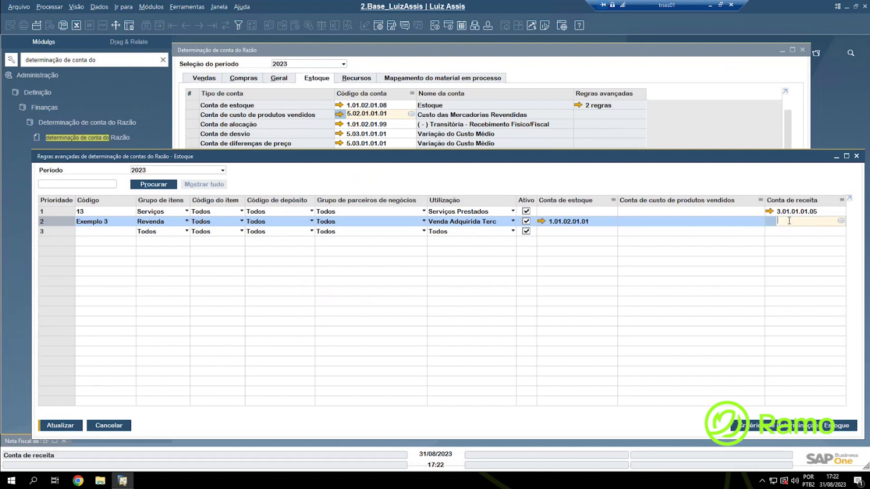
pyautogui.press('Tab')
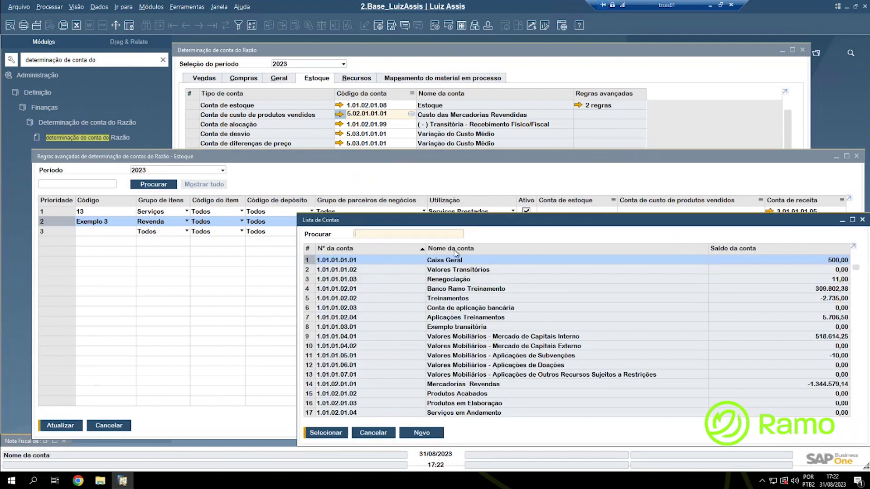
pyautogui.write('vend')
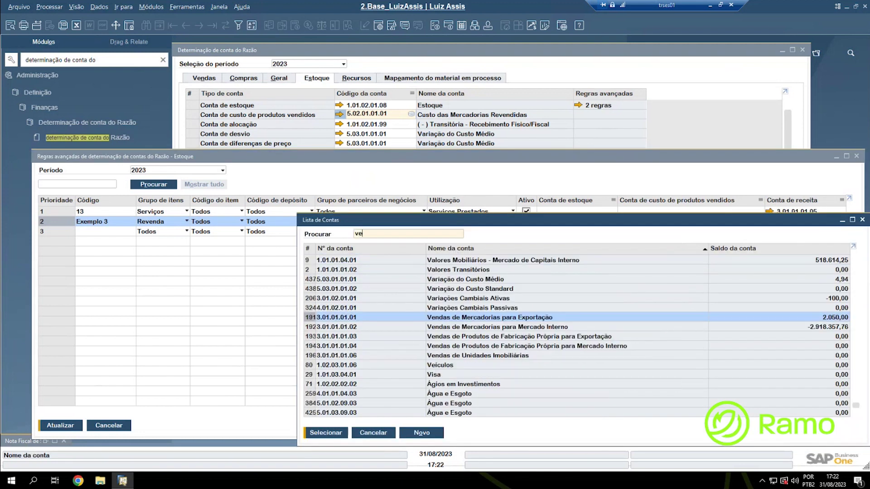
pyautogui.click(515, 329)
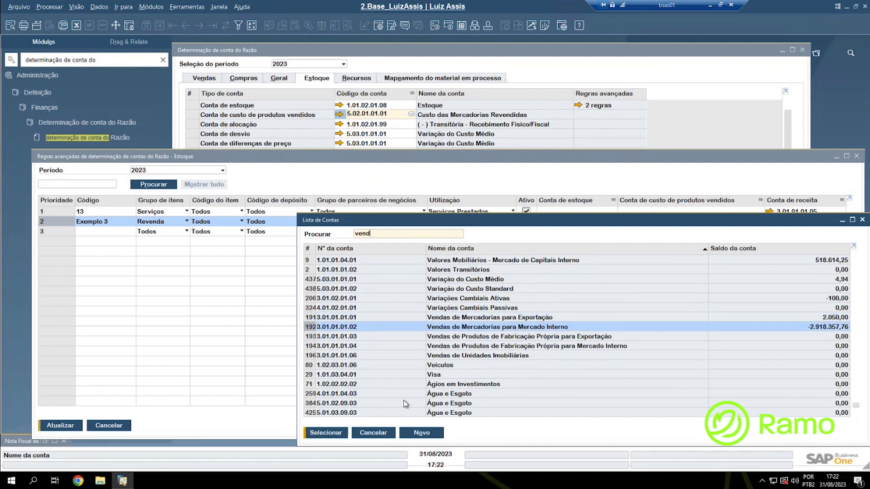
pyautogui.click(334, 434)
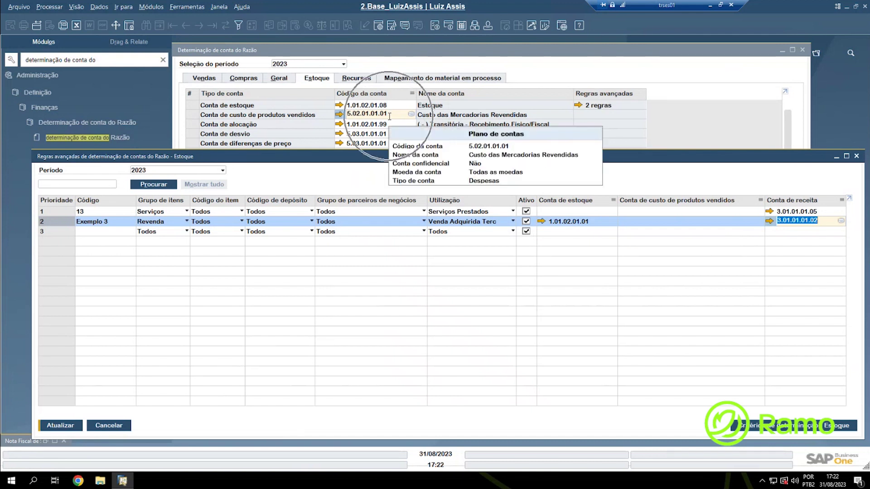
pyautogui.click(71, 429)
pyautogui.click(60, 426)
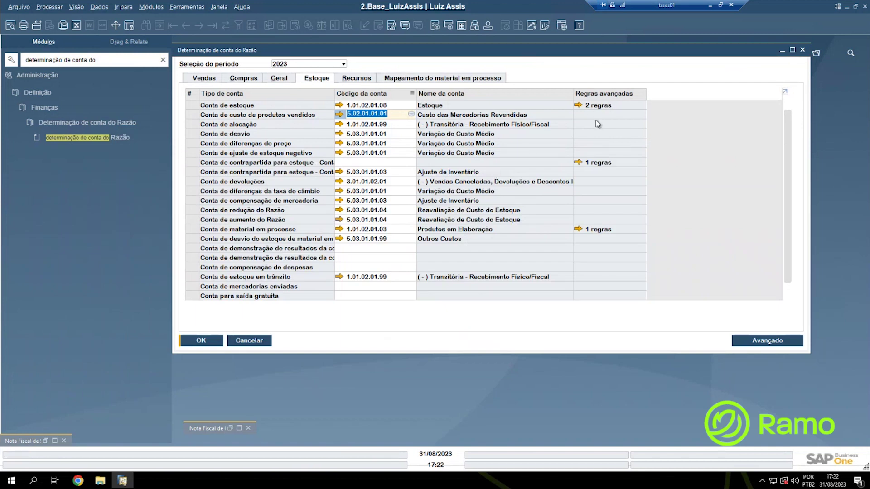
# Check the advanced rules listed for Conta de estoque, review the Vendas accounts, and close the account determination window.
pyautogui.click(589, 105)
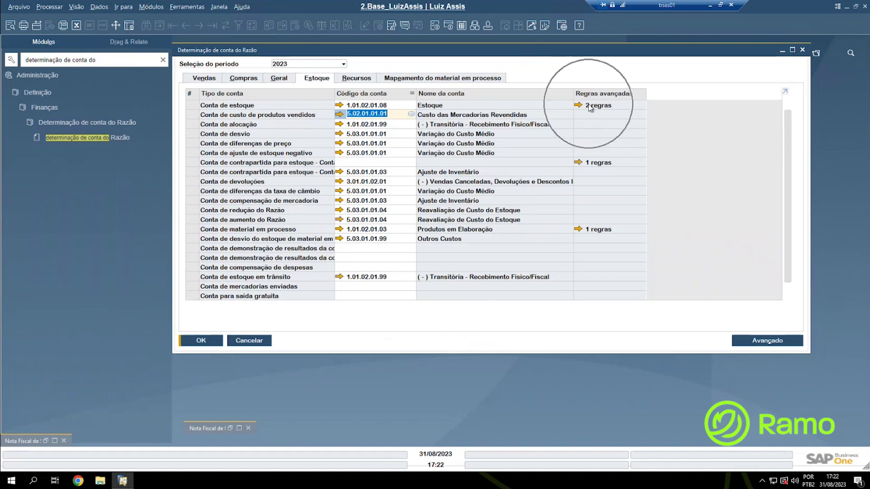
pyautogui.click(206, 83)
pyautogui.scroll(-3, 276, 205)
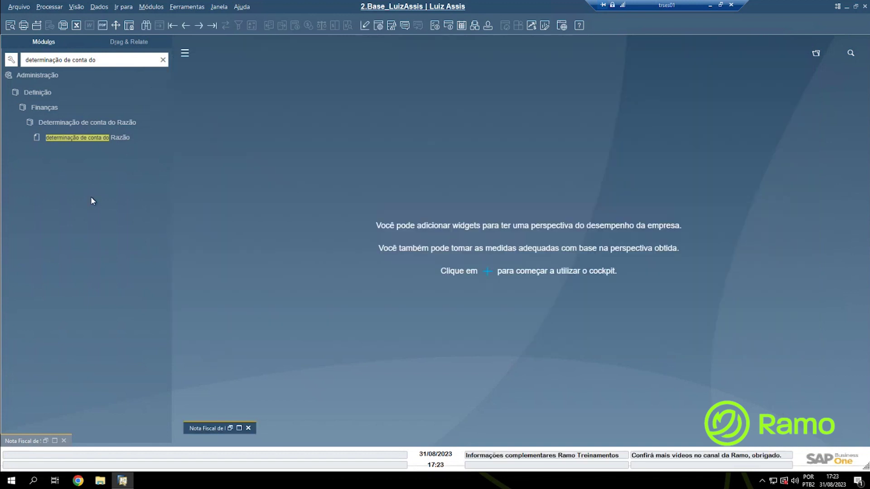
# Reopen Determinação de conta do Razão, check the rule counts of Conta de receita and Conta de estoque, and close it.
pyautogui.doubleClick(37, 137)
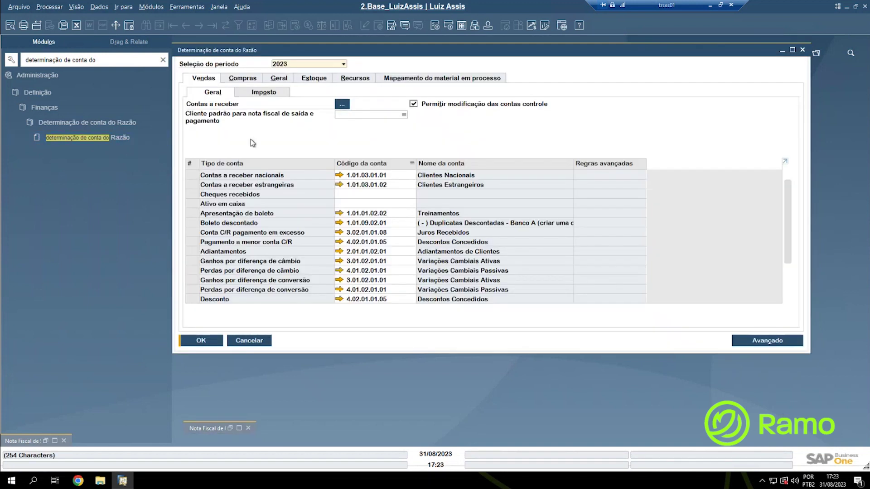
pyautogui.scroll(-3, 299, 249)
pyautogui.click(235, 263)
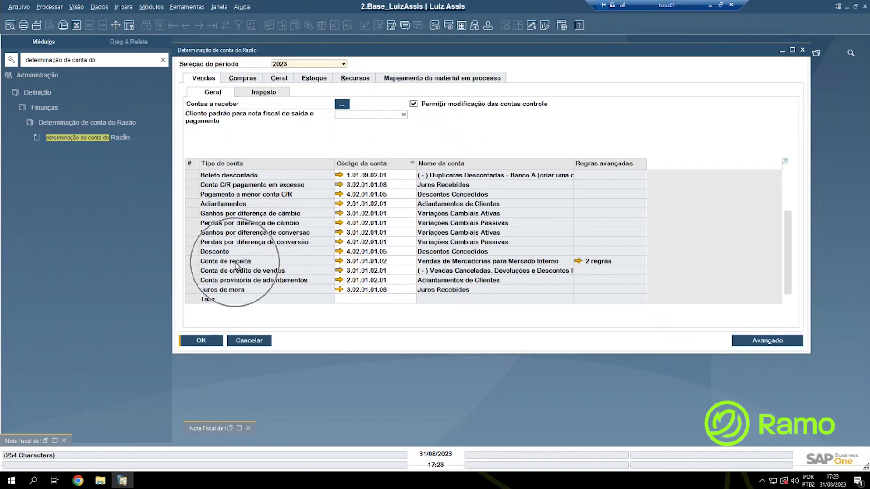
pyautogui.click(400, 258)
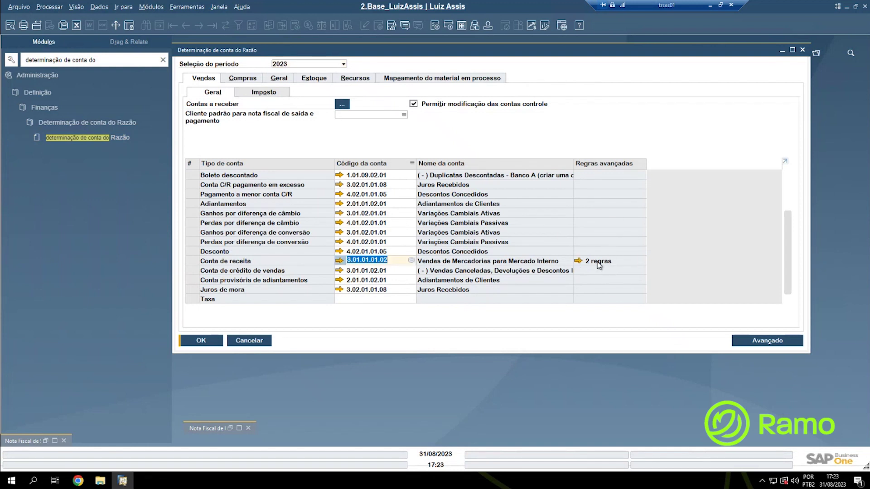
pyautogui.click(312, 80)
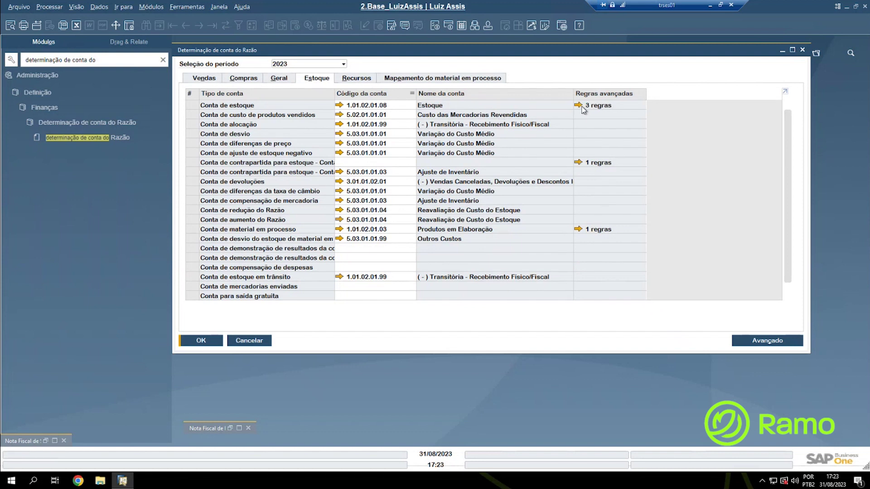
pyautogui.click(201, 341)
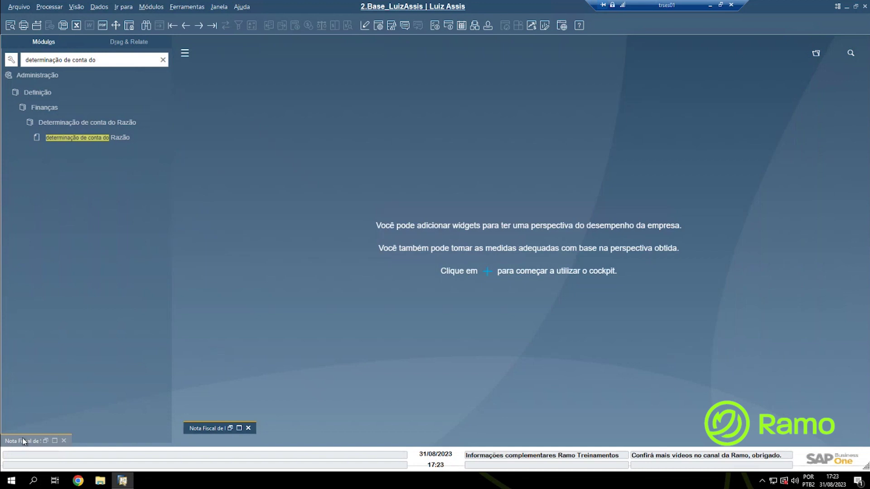
# Restore the Nota Fiscal de Saída, reopen Determinação de conta do Razão, and show the advanced rules for the Vendas Conta de receita.
pyautogui.click(46, 441)
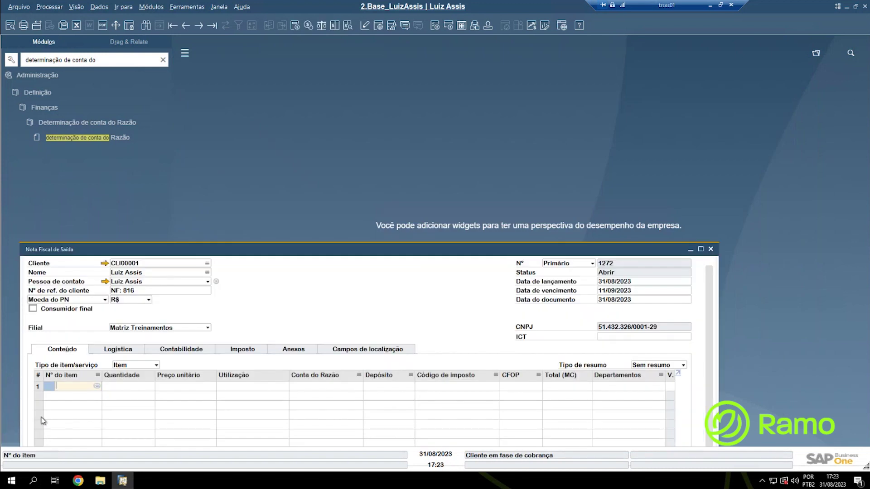
pyautogui.click(40, 137)
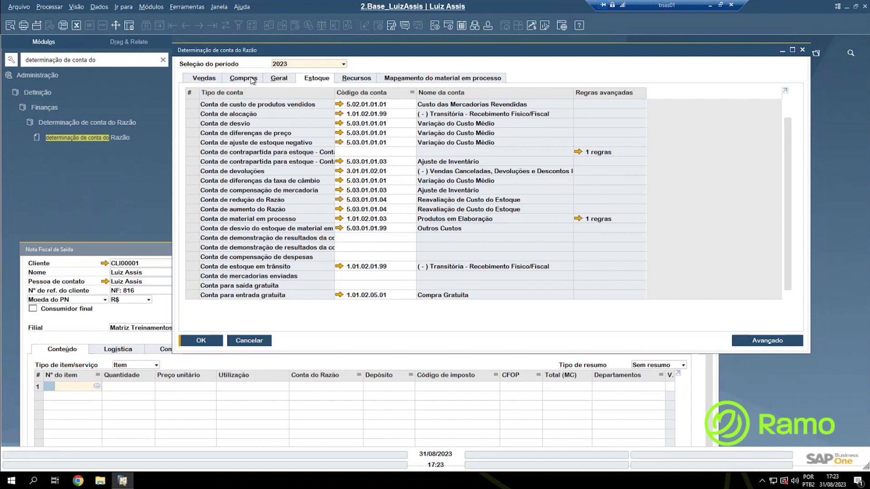
pyautogui.click(209, 78)
pyautogui.scroll(-1, 297, 195)
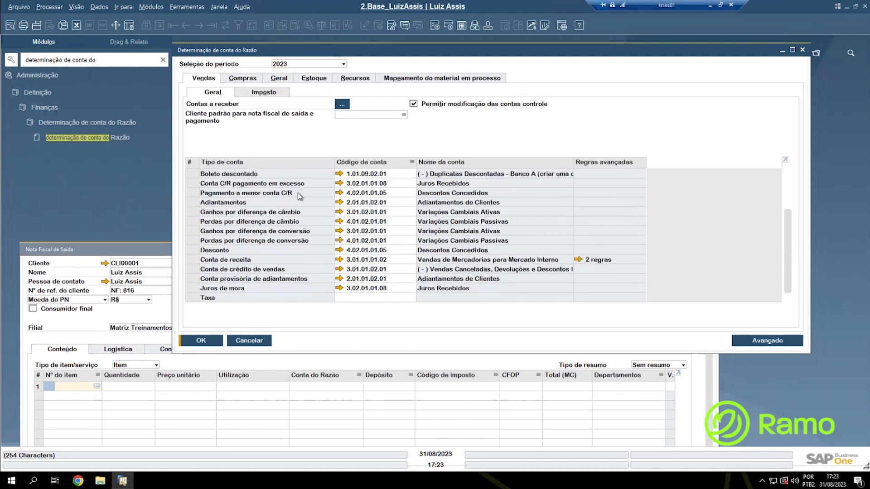
pyautogui.click(399, 262)
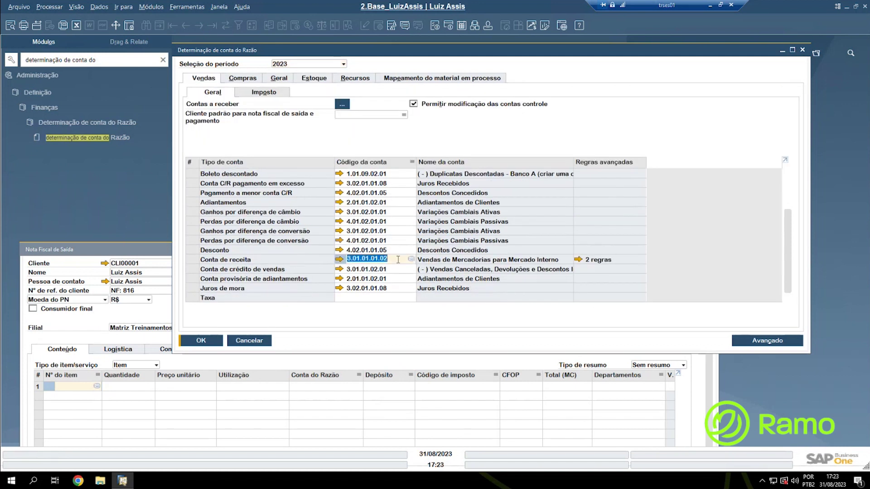
pyautogui.click(578, 259)
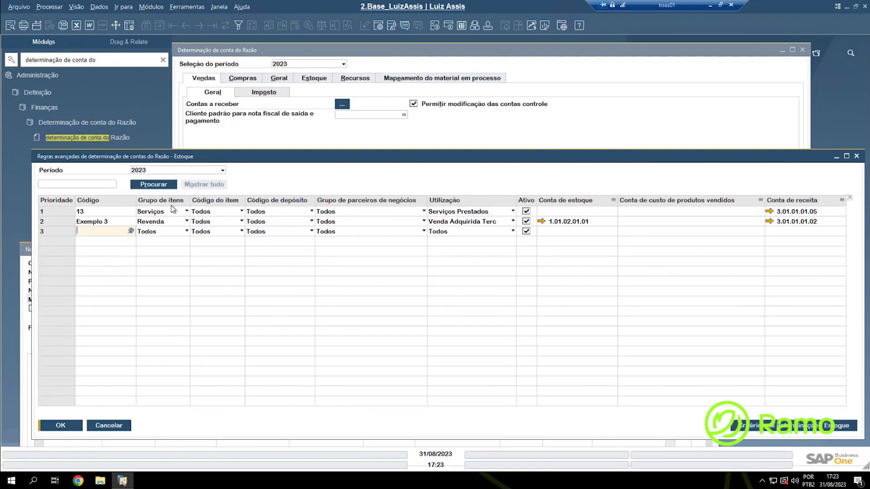
# Arrange the invoice beneath the advanced rules and add item ITM00001, Álcool Gel, to its first line.
pyautogui.moveTo(238, 161); pyautogui.dragTo(300, 151)
pyautogui.click(68, 250)
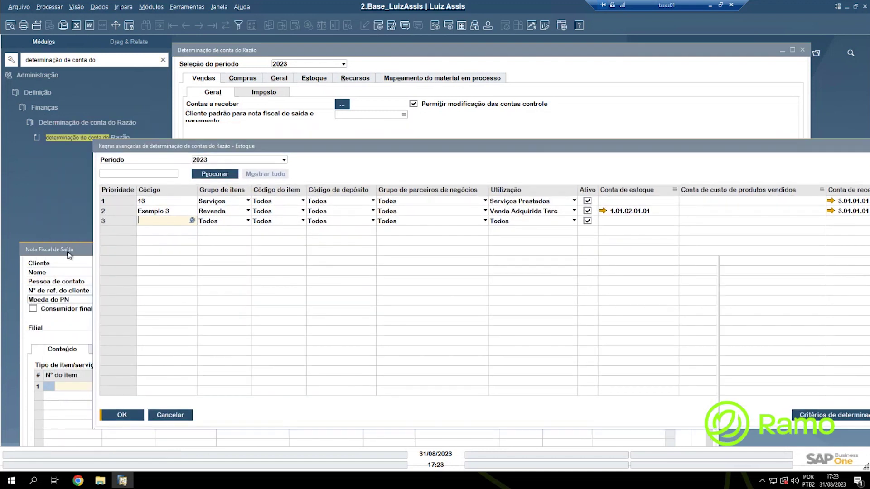
pyautogui.moveTo(107, 257); pyautogui.dragTo(138, 249)
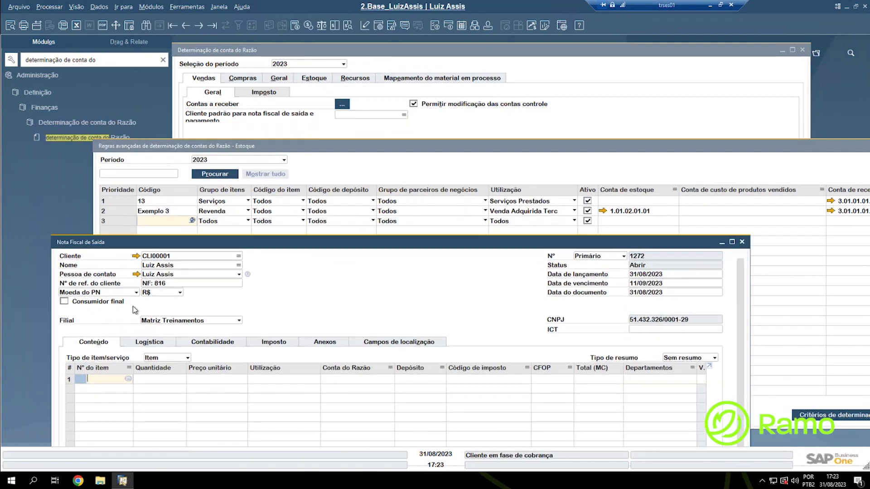
pyautogui.click(96, 380)
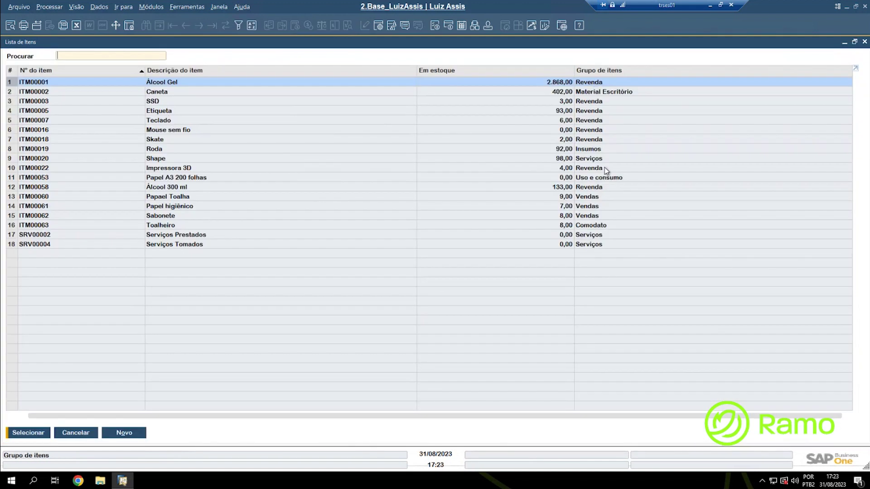
pyautogui.doubleClick(160, 83)
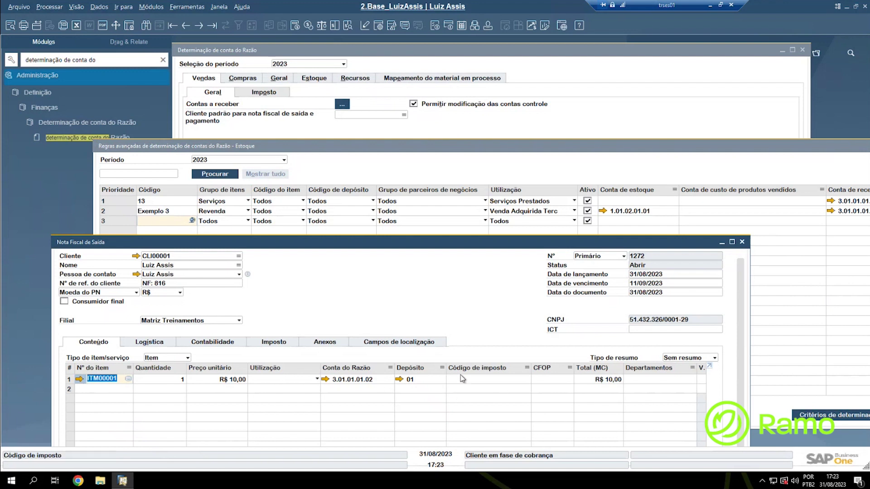
# Check the invoice line's Conta do Razão, close the advanced rules, and compare it with the default Conta de receita.
pyautogui.moveTo(327, 384)
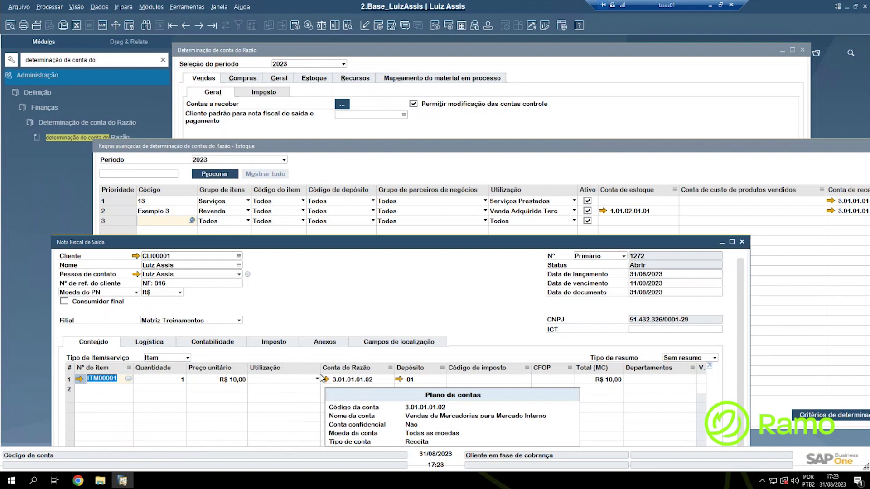
pyautogui.click(315, 150)
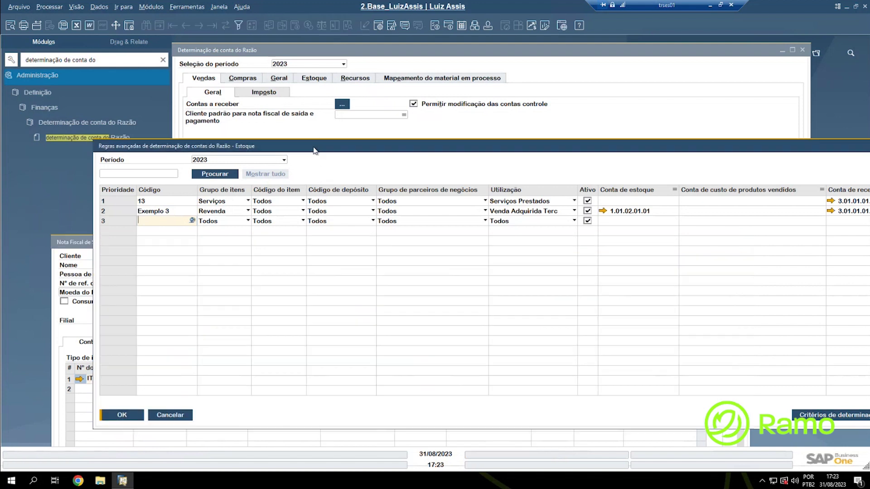
pyautogui.press('Escape')
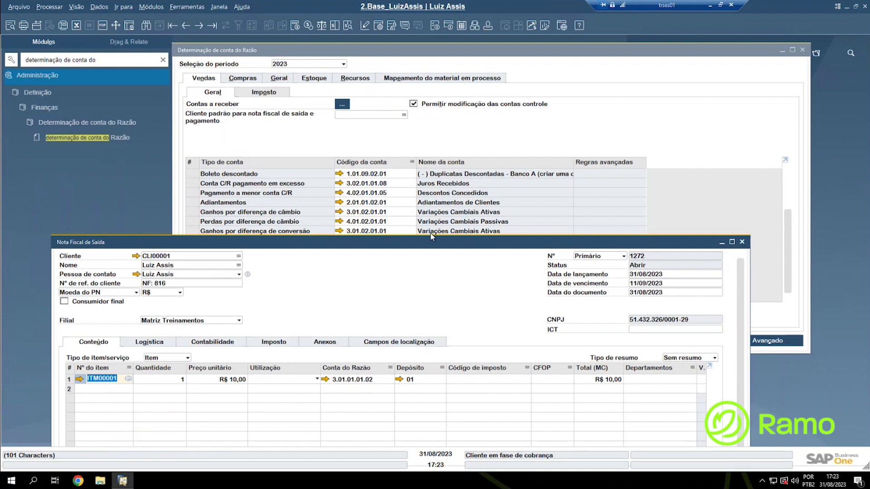
pyautogui.scroll(2, 429, 269)
pyautogui.moveTo(430, 270); pyautogui.dragTo(399, 262)
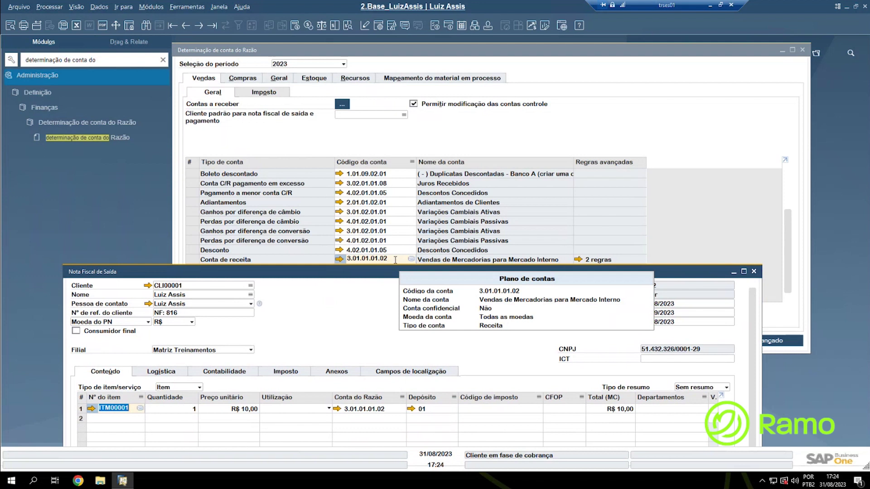
# Reopen the Conta de receita advanced rules beside the invoice and set the ITM00001 line's Utilização to Venda Adquirida Terc.
pyautogui.click(578, 260)
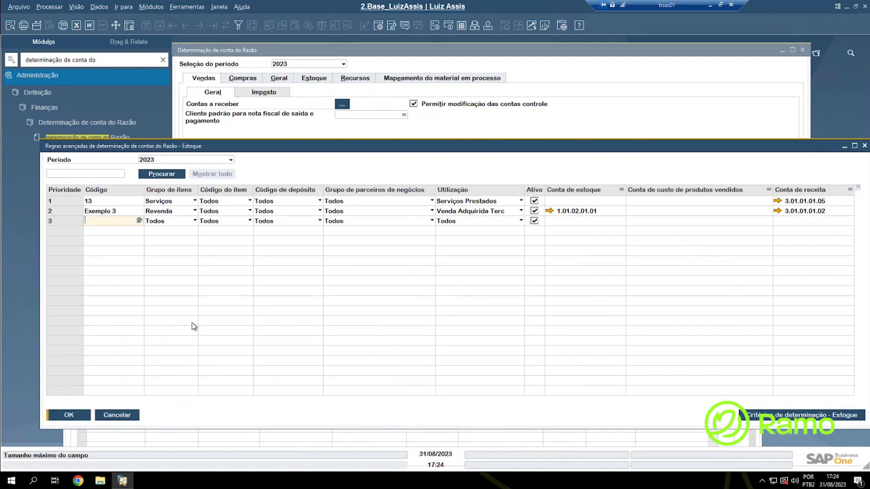
pyautogui.click(206, 442)
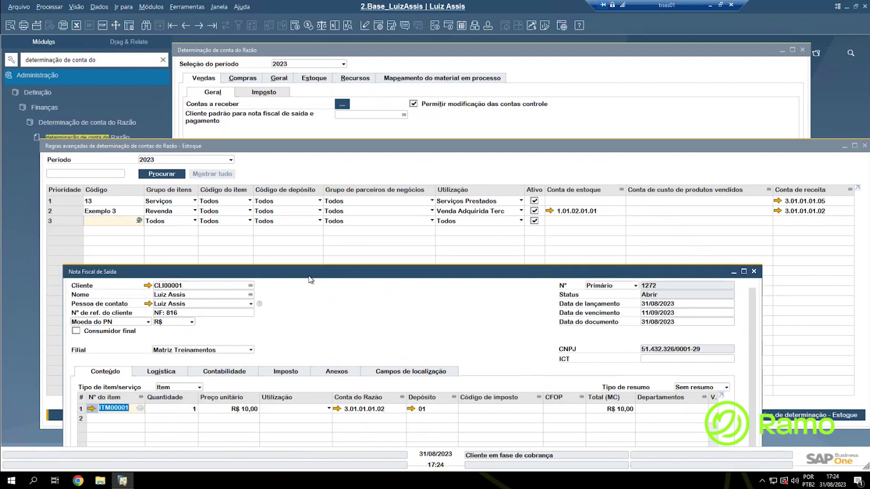
pyautogui.moveTo(310, 266); pyautogui.dragTo(311, 263)
pyautogui.moveTo(808, 216)
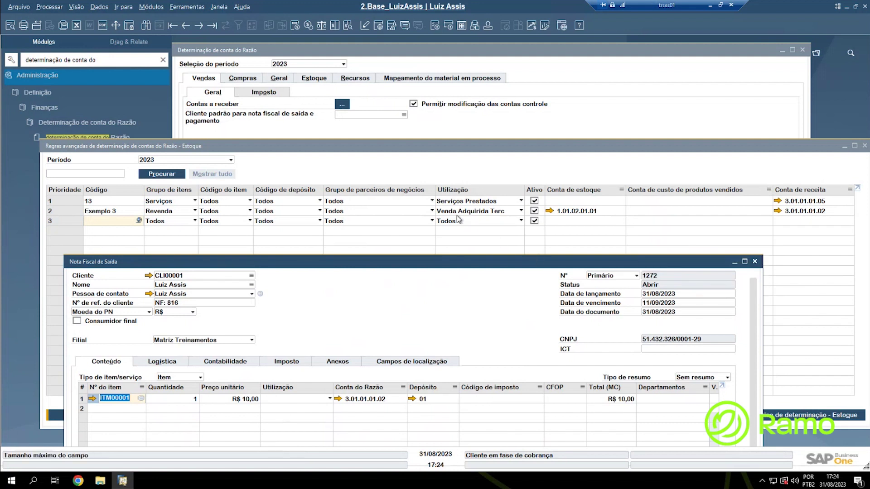
pyautogui.click(292, 399)
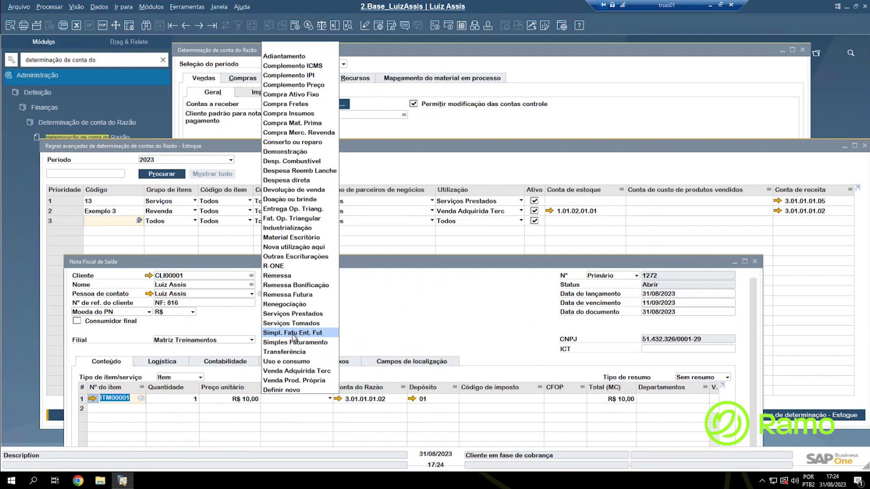
pyautogui.click(307, 371)
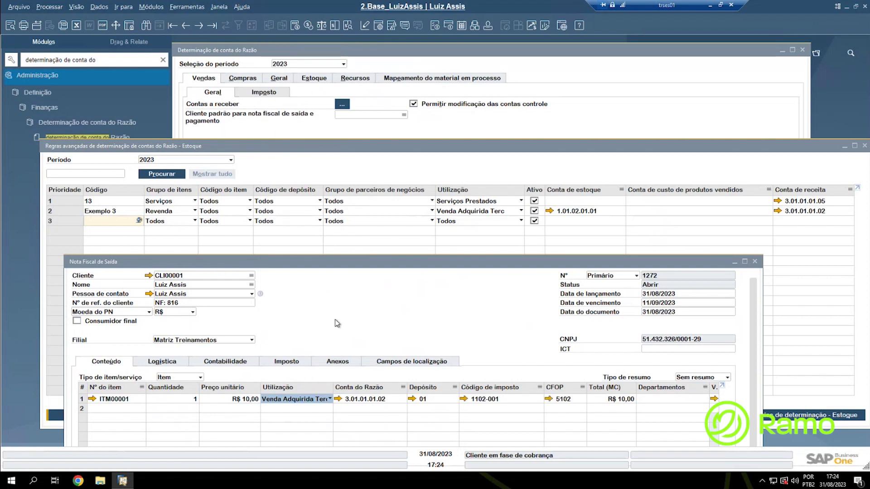
# Open the journal entry preview, Visualização do lançamento contábil manual, for the sales invoice.
pyautogui.moveTo(344, 263); pyautogui.dragTo(342, 247)
pyautogui.click(352, 312)
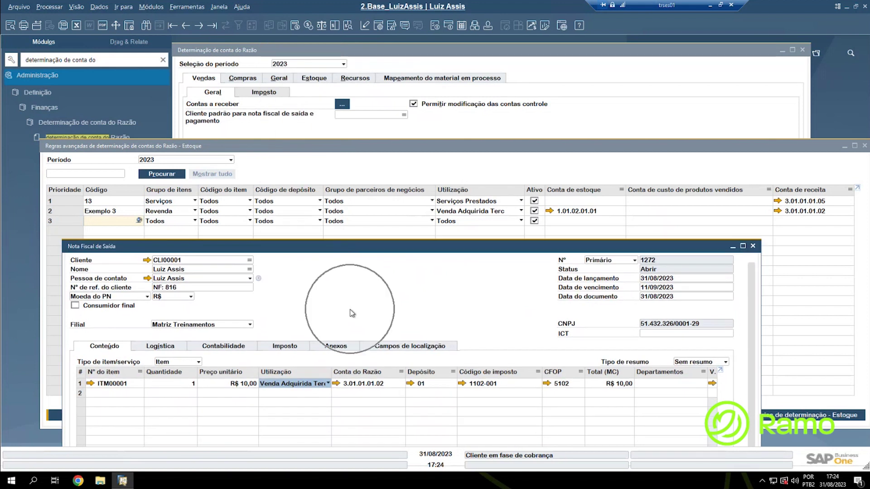
pyautogui.click(352, 312)
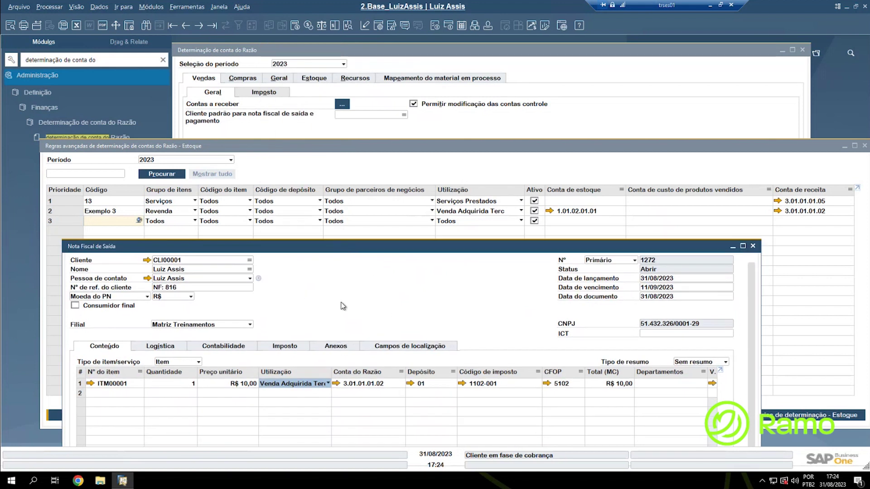
pyautogui.rightClick(339, 300)
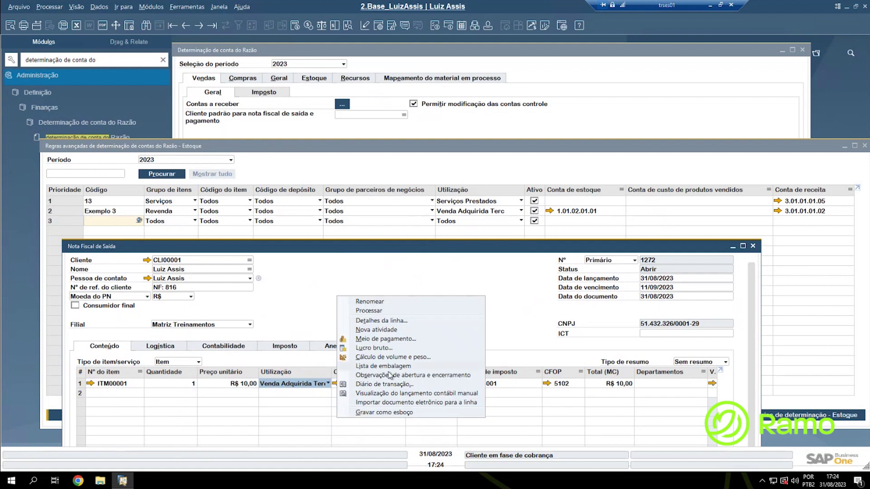
pyautogui.click(398, 393)
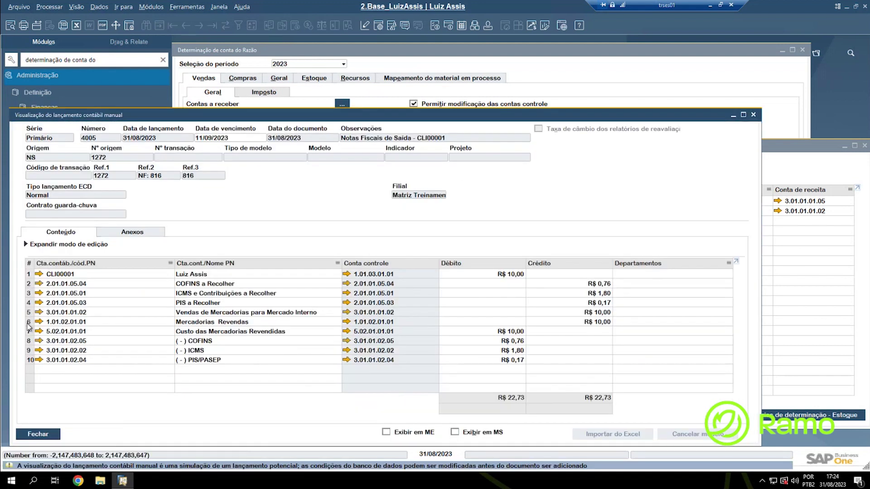
# Examine the stock, cost of goods sold and sales revenue lines in the journal entry preview, and close it.
pyautogui.click(28, 326)
pyautogui.click(596, 327)
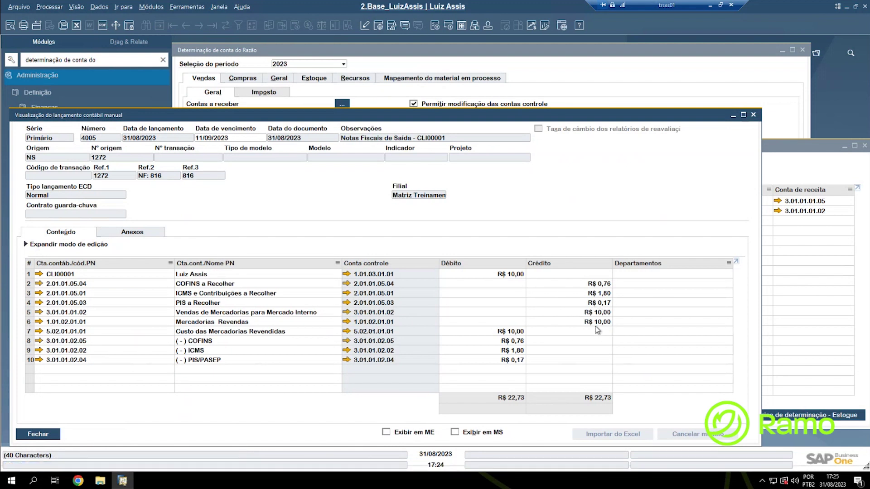
pyautogui.click(31, 330)
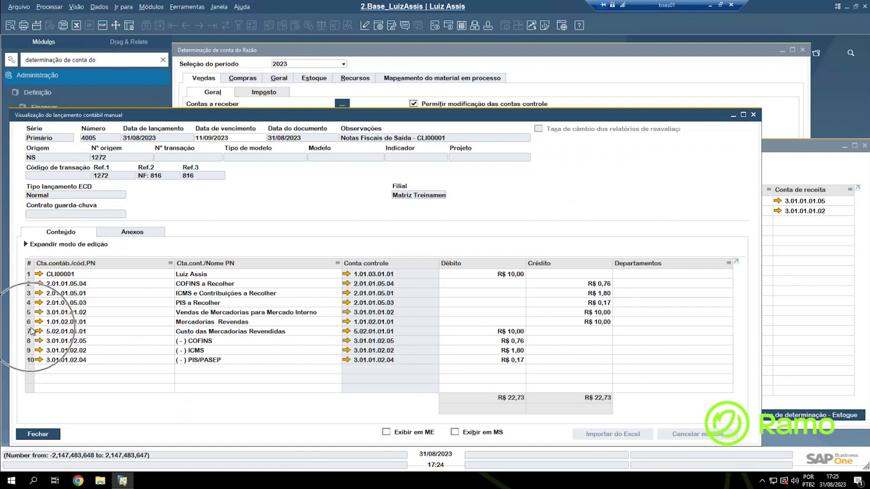
pyautogui.click(228, 336)
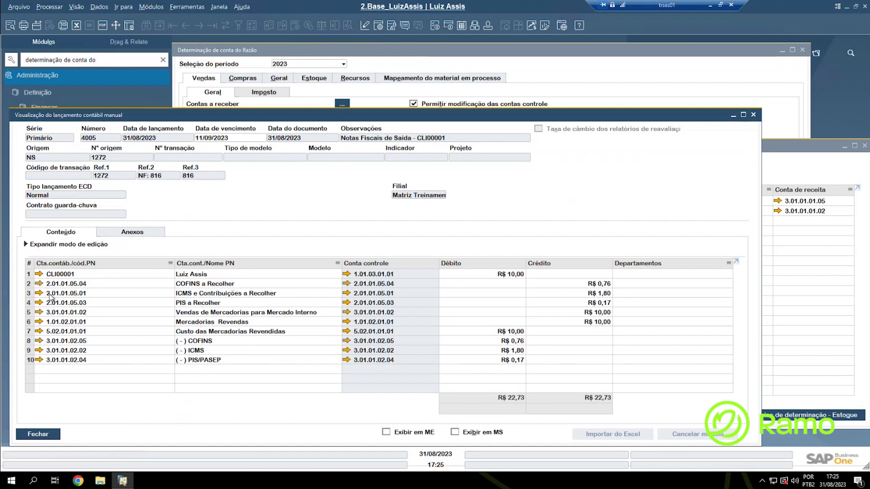
pyautogui.click(197, 319)
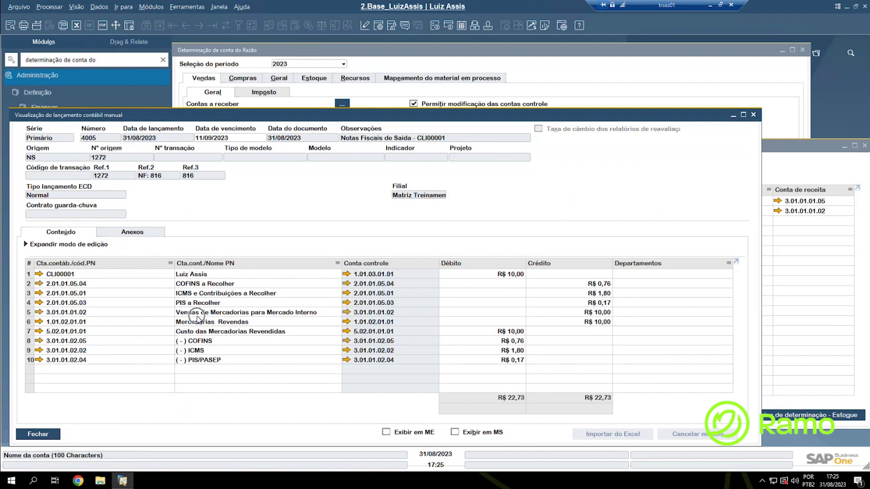
pyautogui.click(196, 320)
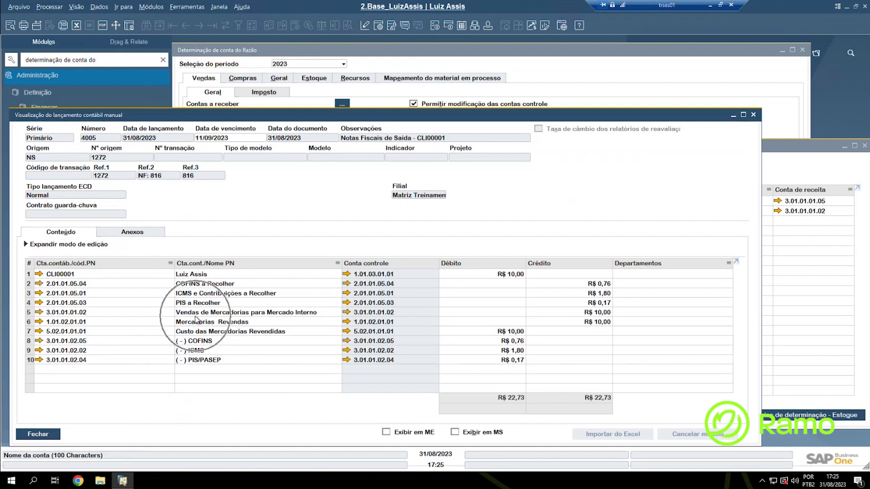
pyautogui.click(184, 318)
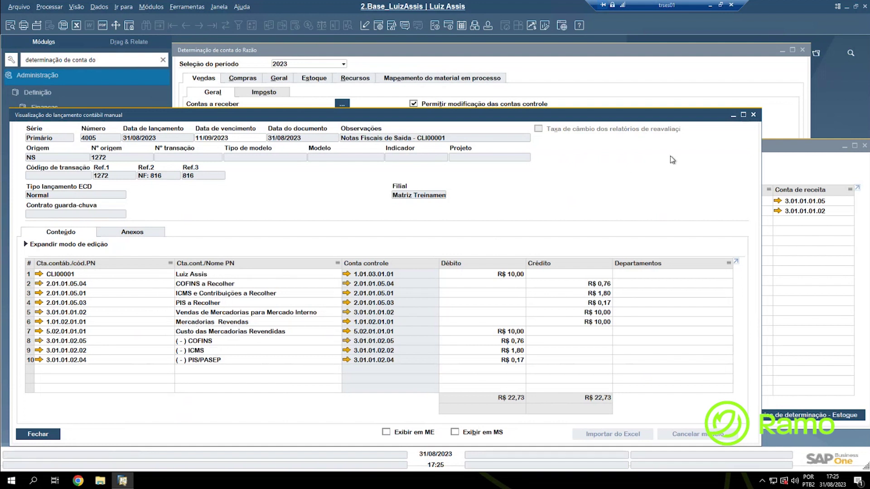
pyautogui.click(753, 115)
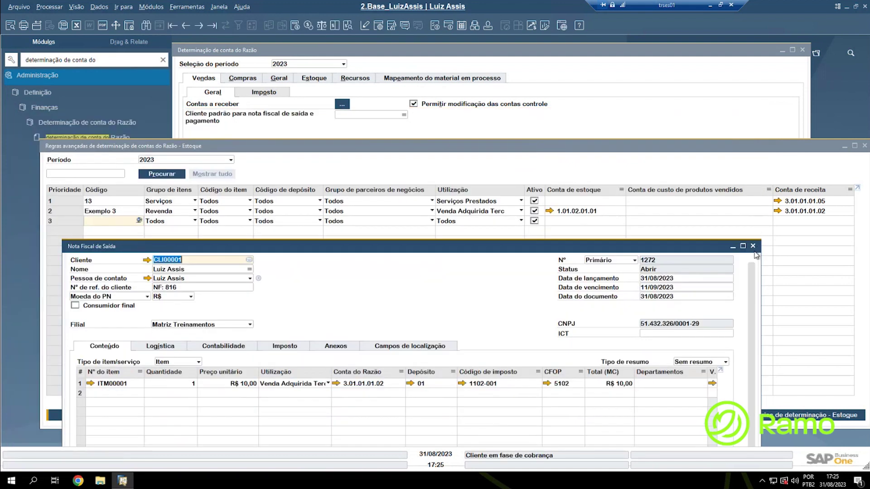
# Minimize the Nota Fiscal de Saída and highlight the Exemplo 3 rule in the advanced rules list.
pyautogui.click(733, 246)
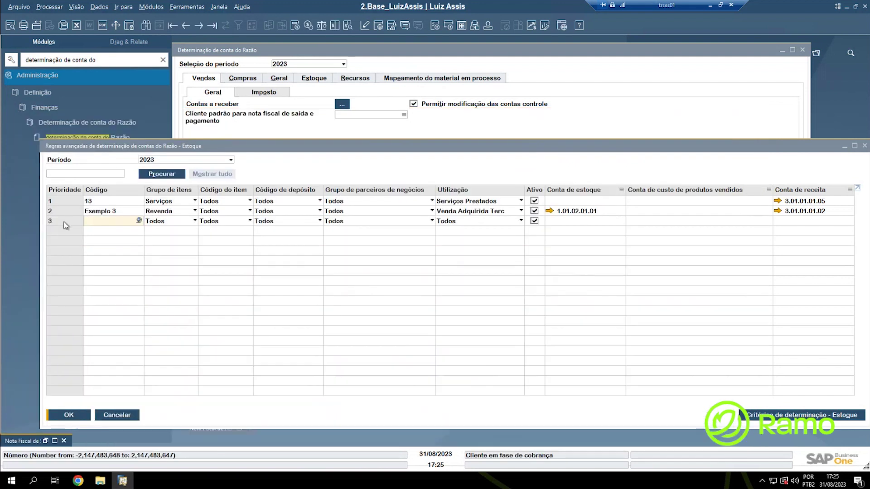
pyautogui.click(66, 213)
pyautogui.rightClick(66, 213)
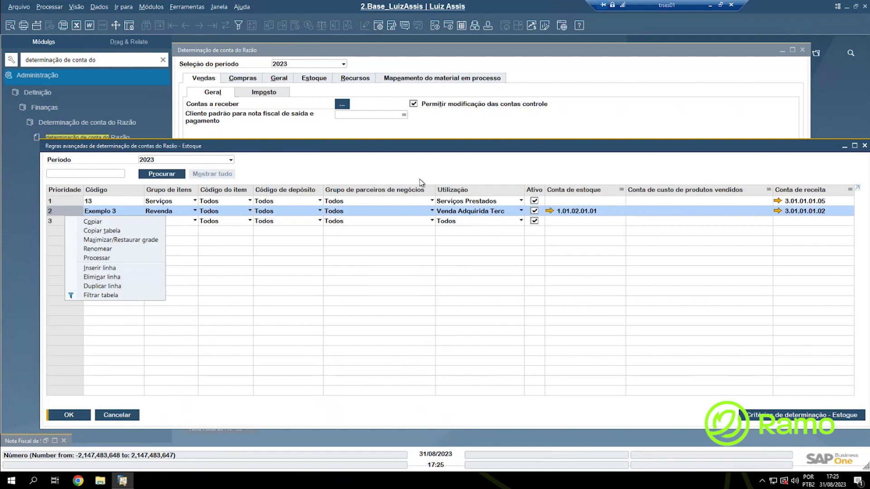
pyautogui.press('Escape')
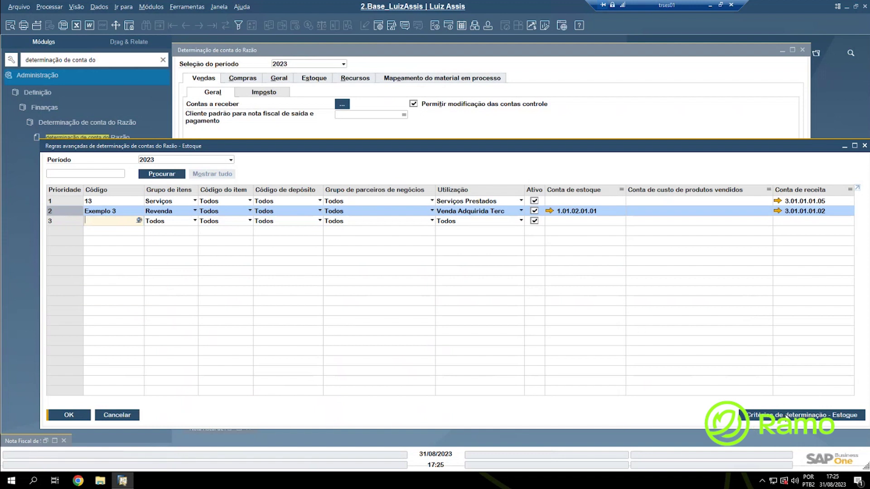
# Review the available Critérios de determinação - Estoque, cancel without changes, and close the advanced rules window.
pyautogui.click(802, 415)
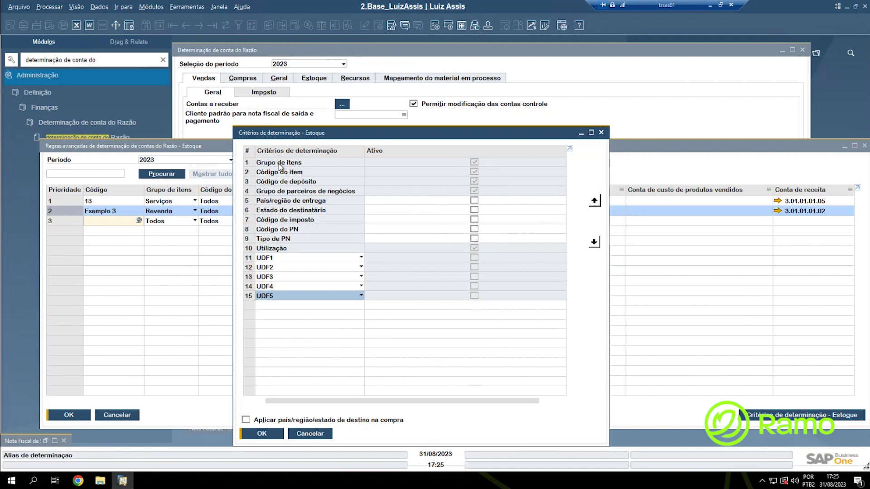
pyautogui.click(310, 434)
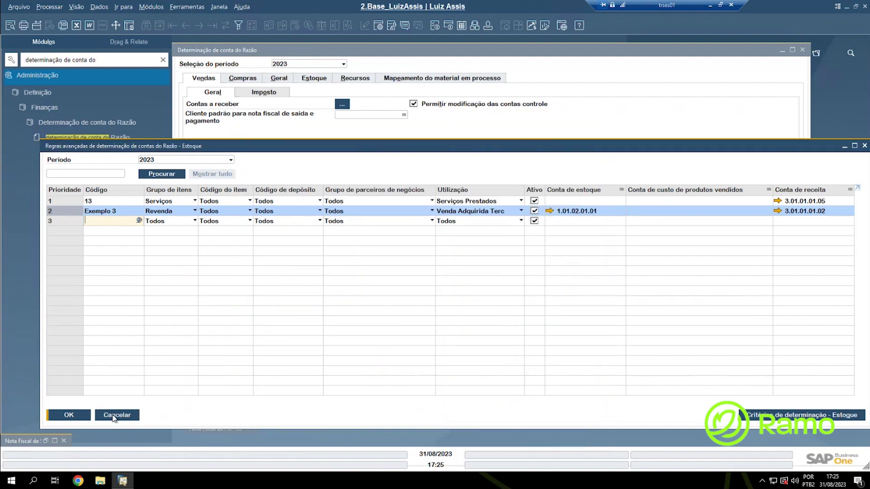
pyautogui.click(114, 416)
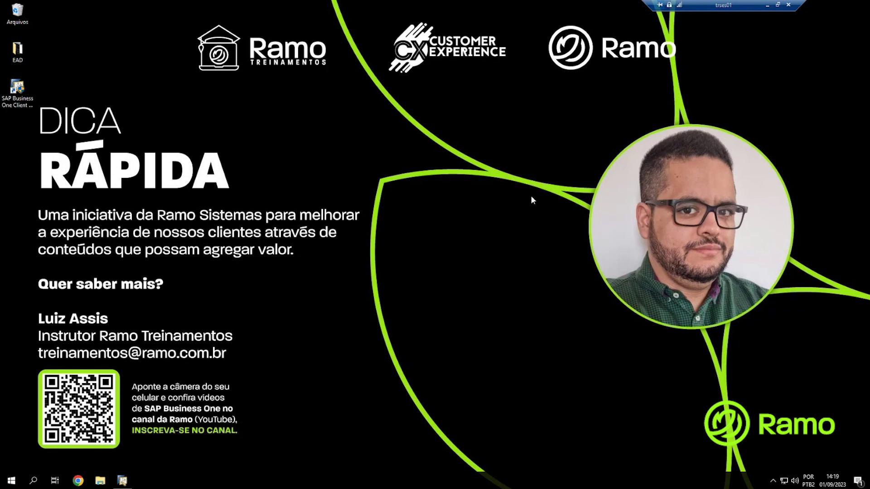
# Return to SAP Business One and open Determinação de conta do Razão at the general sales accounts for period 2023.
pyautogui.click(122, 480)
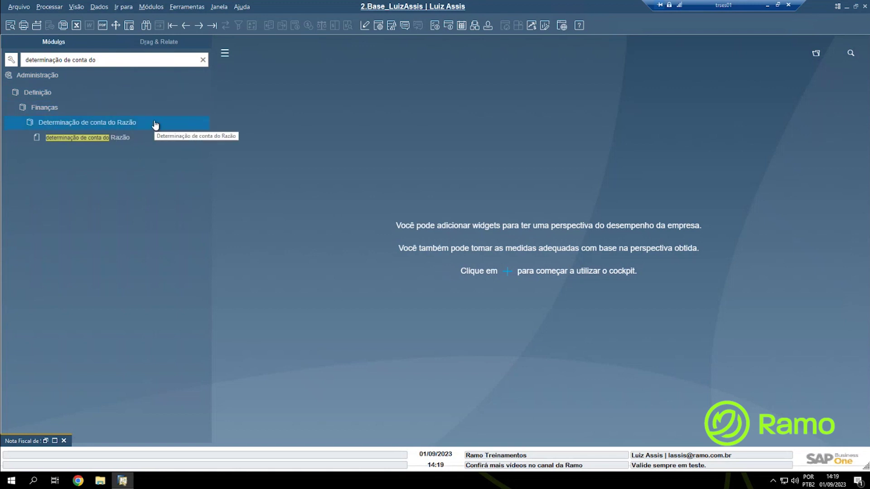
pyautogui.click(147, 142)
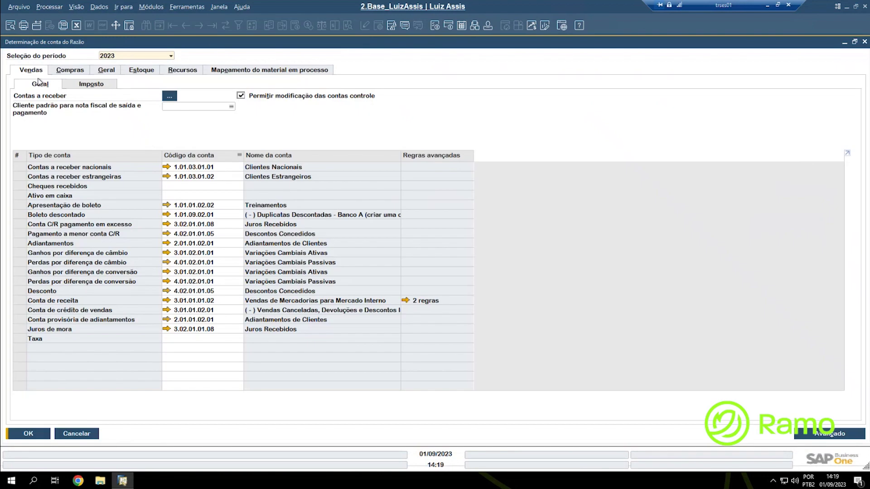
pyautogui.click(23, 53)
pyautogui.click(115, 60)
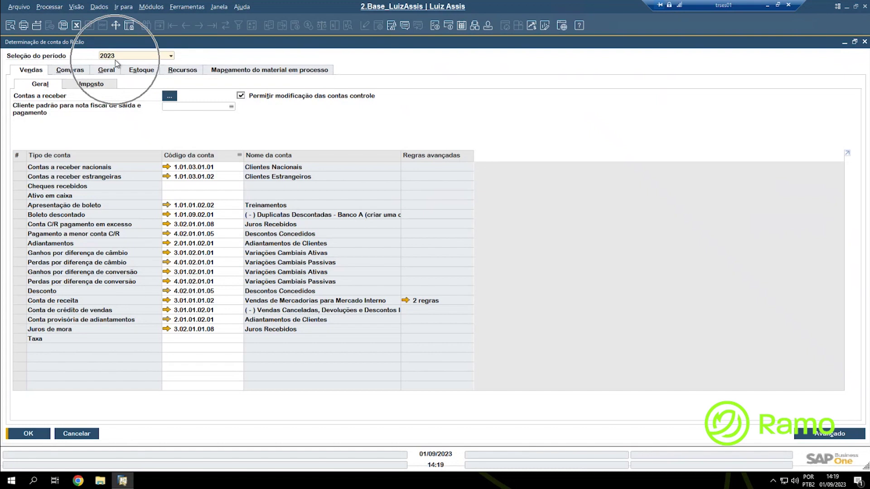
pyautogui.click(39, 77)
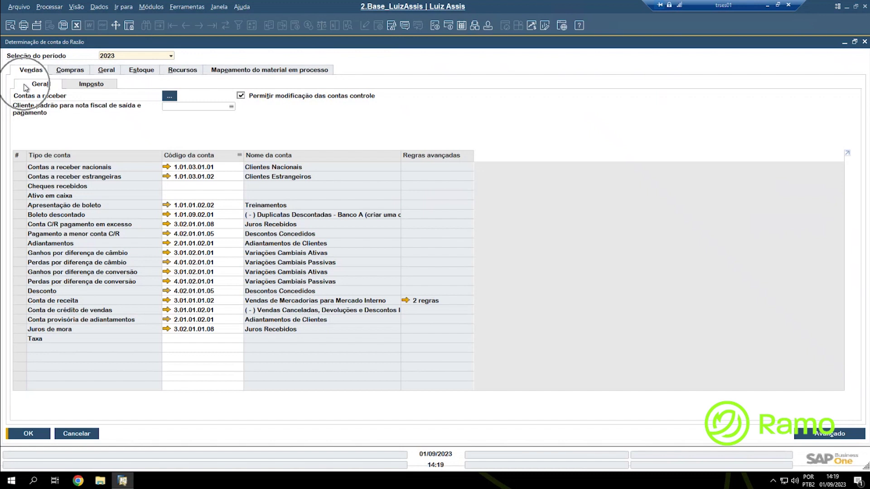
# Open the full advanced rules list from the Conta de receita account type, review it, and cancel without changes.
pyautogui.click(222, 303)
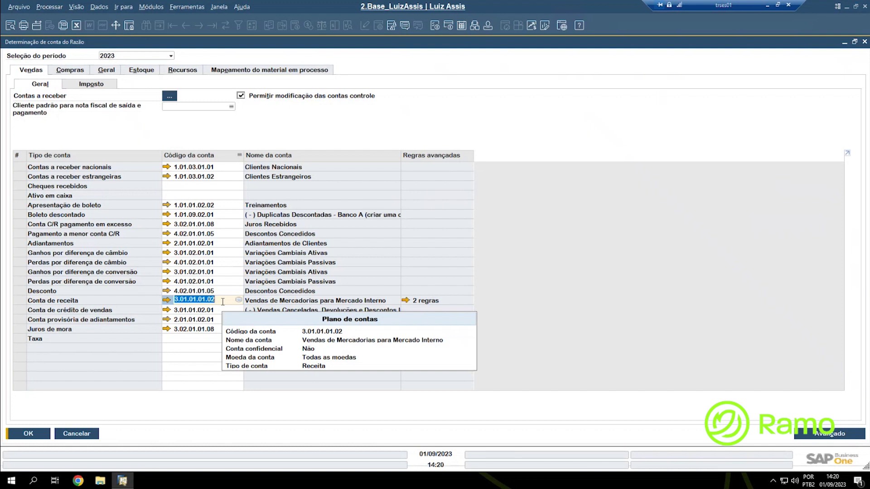
pyautogui.click(806, 435)
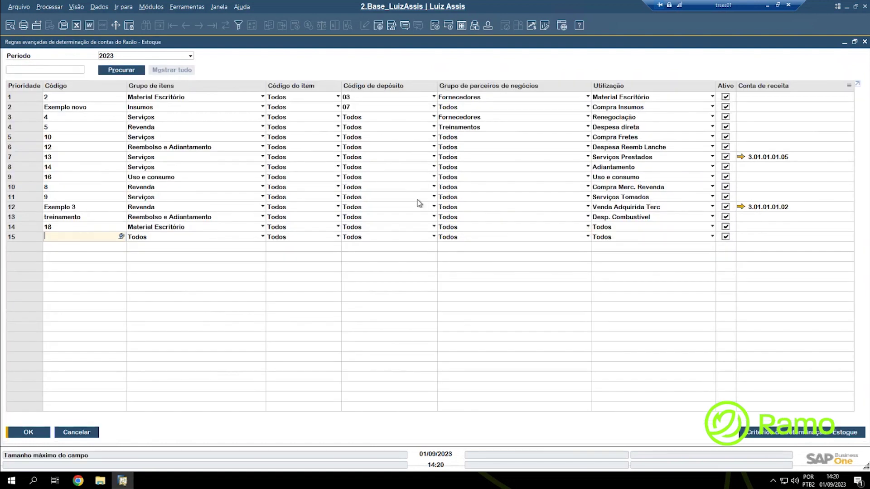
pyautogui.click(67, 235)
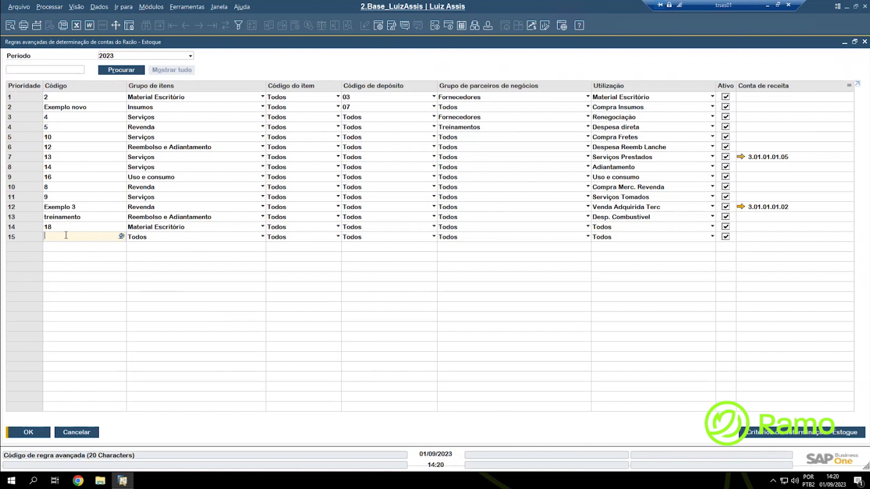
pyautogui.click(77, 433)
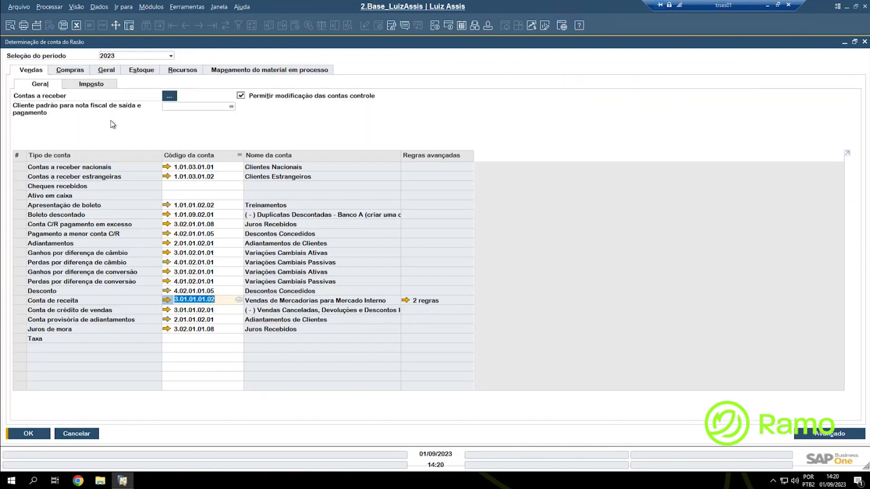
# Open only the advanced rules linked to Conta de receita and check the revenue account details of the Exemplo 3 rule.
pyautogui.click(52, 49)
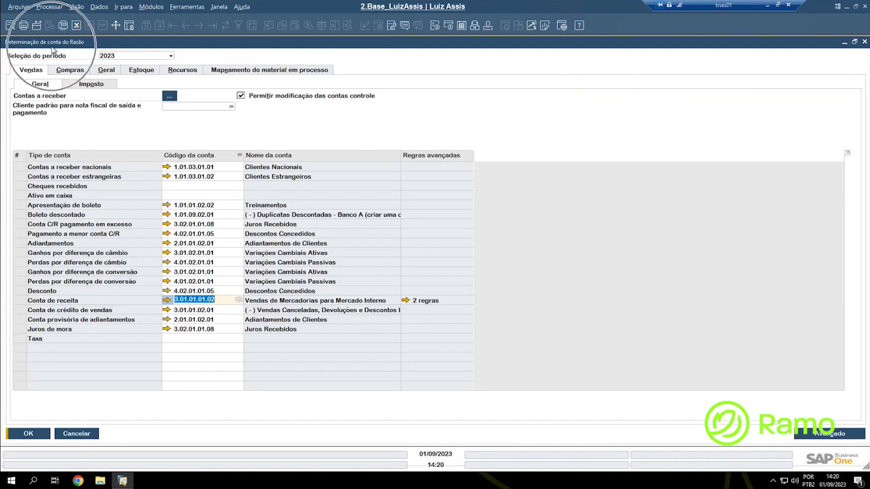
pyautogui.click(437, 170)
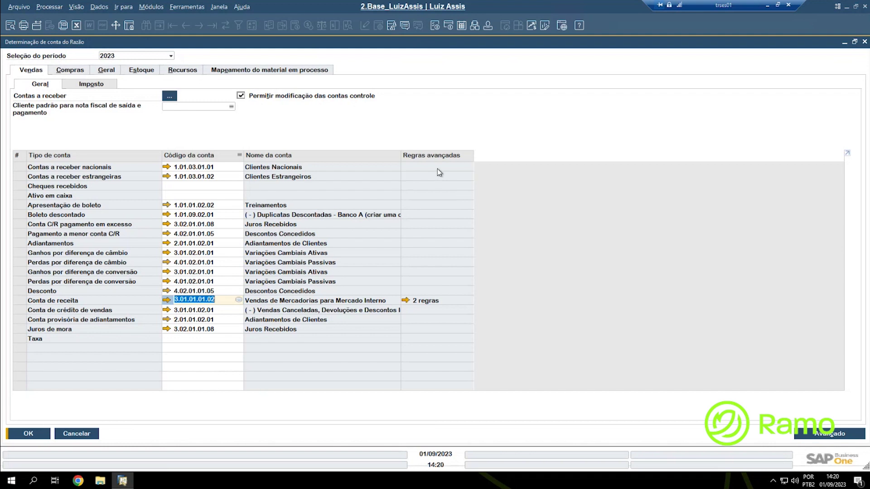
pyautogui.click(437, 170)
pyautogui.click(438, 170)
pyautogui.click(437, 170)
pyautogui.click(105, 300)
pyautogui.click(406, 301)
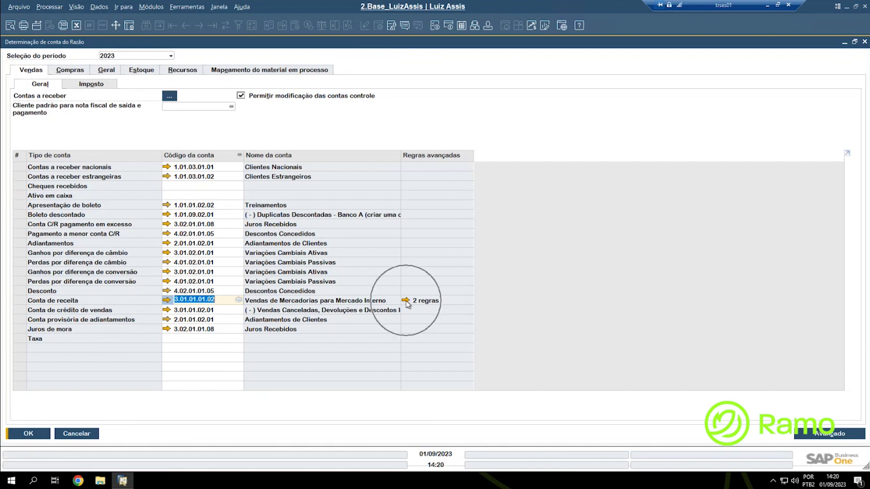
pyautogui.click(406, 301)
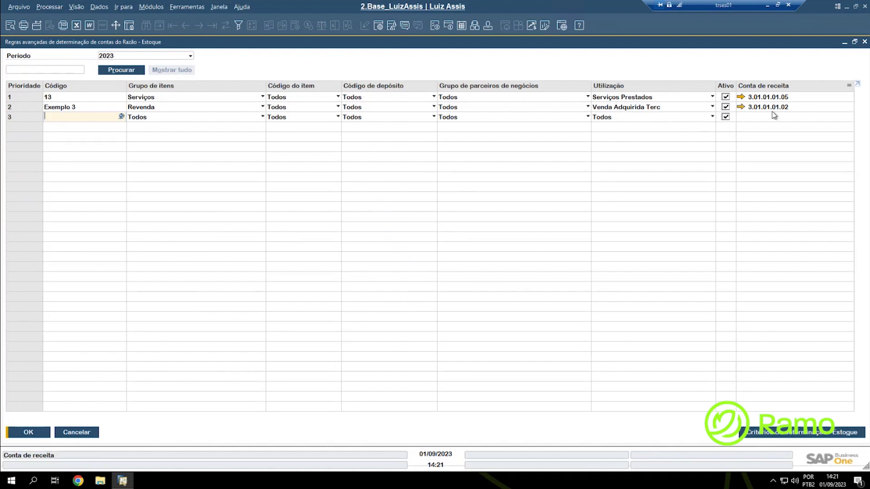
pyautogui.moveTo(772, 112)
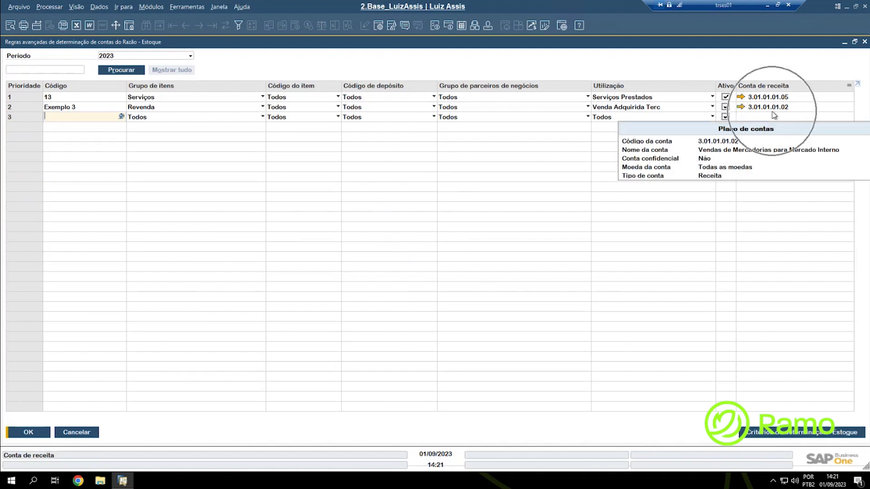
# Find Conta de receita in the form settings, toggle its column visibility off and back on, and confirm.
pyautogui.click(380, 26)
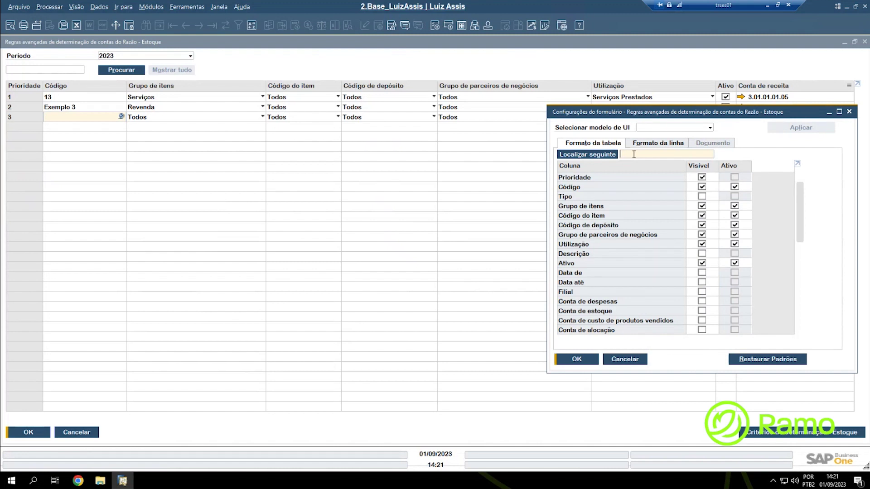
pyautogui.write('Cont')
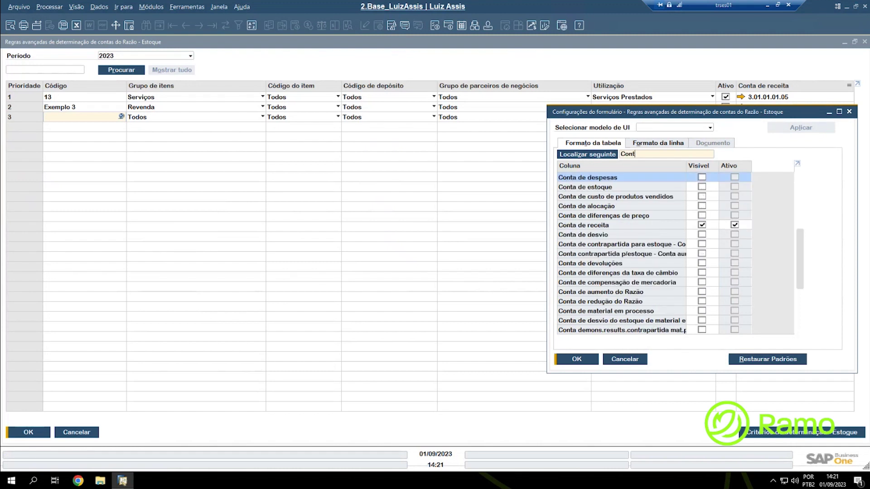
pyautogui.write('a de recei')
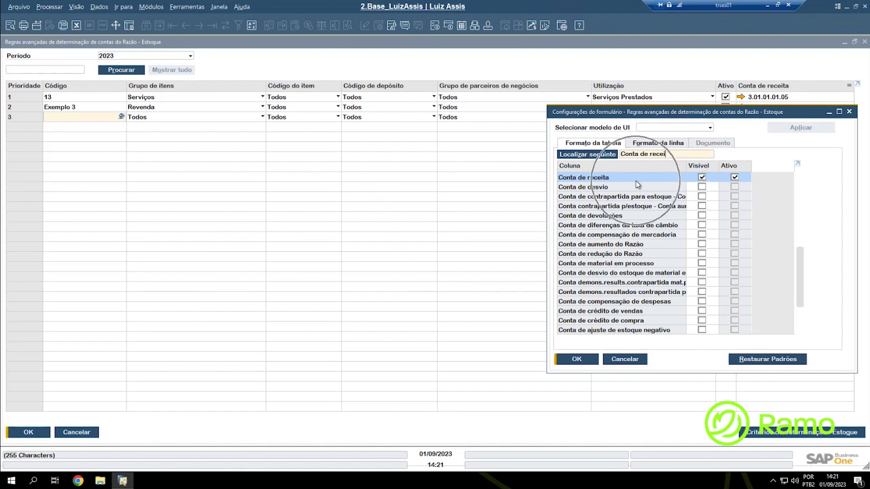
pyautogui.click(701, 179)
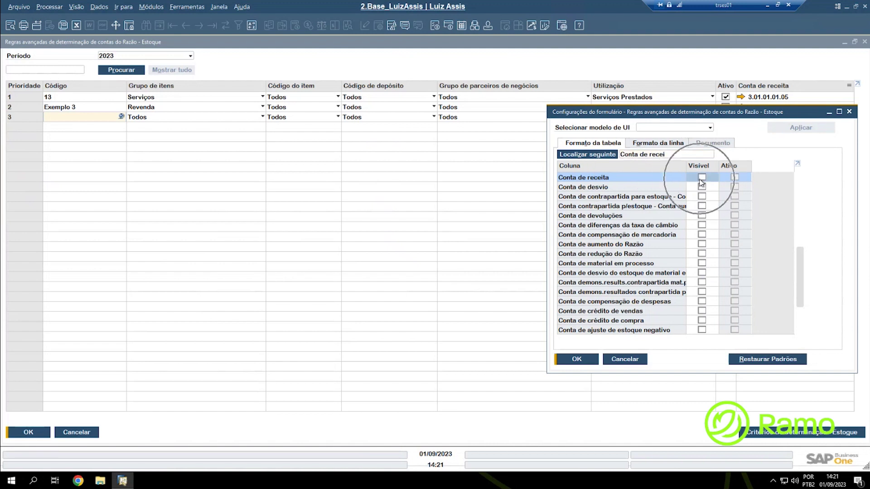
pyautogui.click(701, 179)
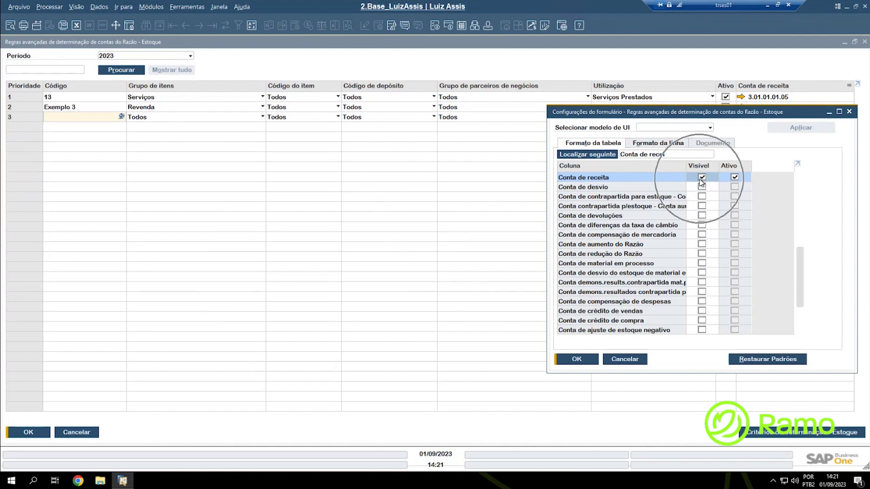
pyautogui.click(702, 178)
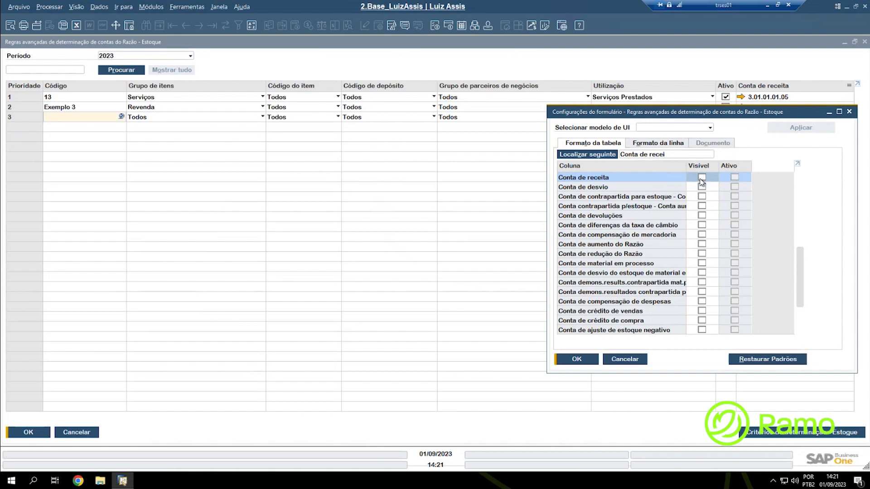
pyautogui.click(702, 178)
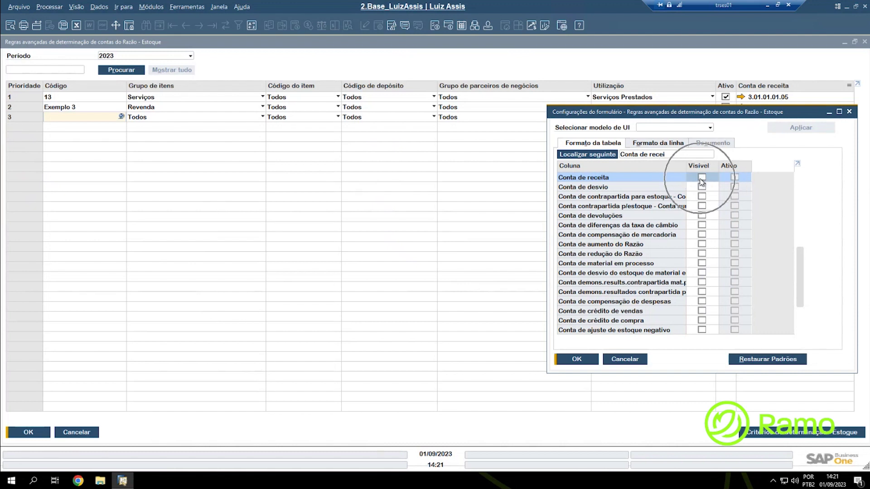
pyautogui.click(589, 361)
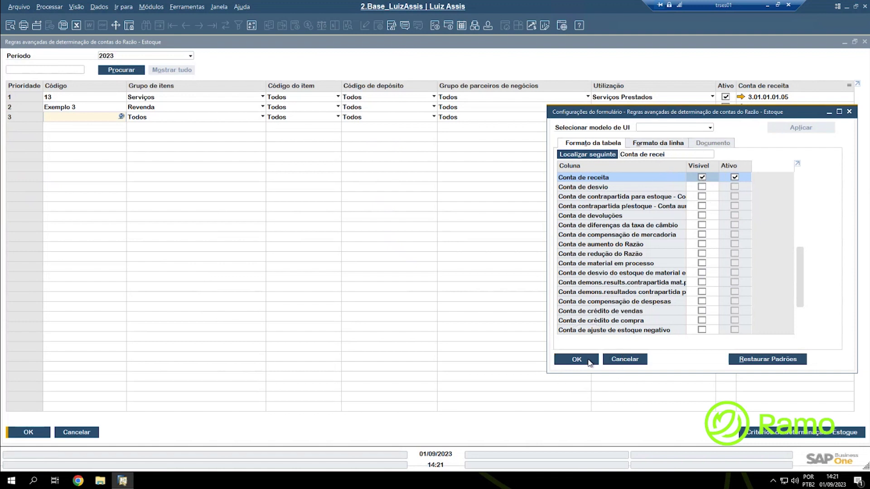
# Select rule 13 in the filtered list, review its available row actions, and dismiss them.
pyautogui.click(814, 104)
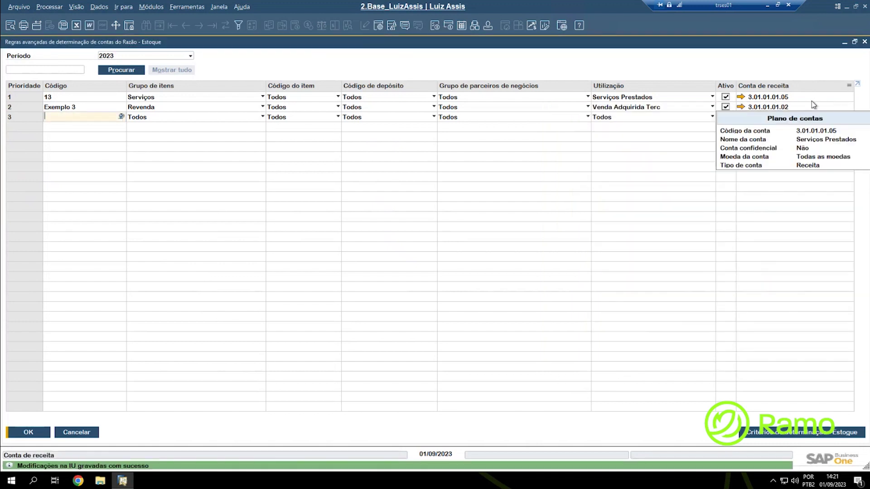
pyautogui.click(814, 105)
pyautogui.click(33, 99)
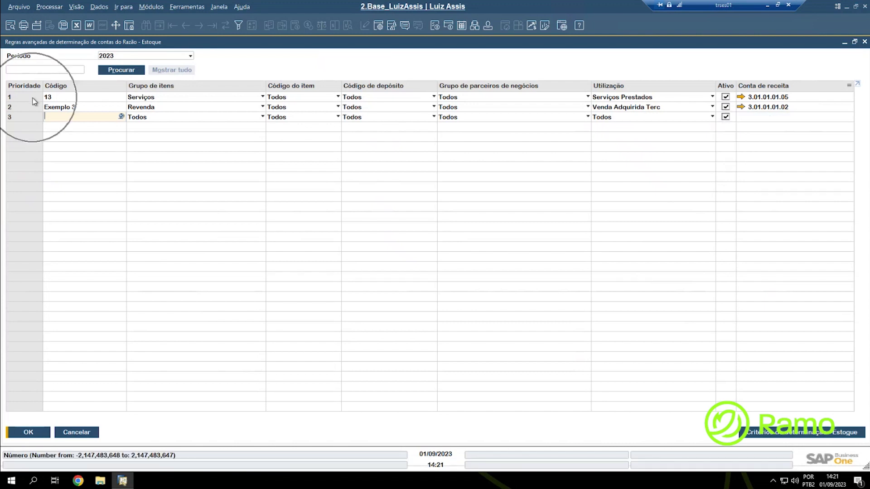
pyautogui.click(33, 99)
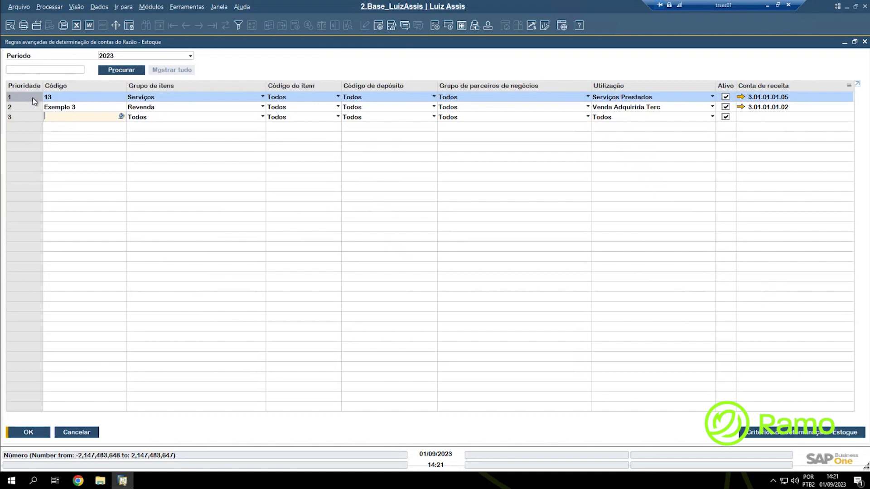
pyautogui.click(33, 100)
pyautogui.rightClick(33, 101)
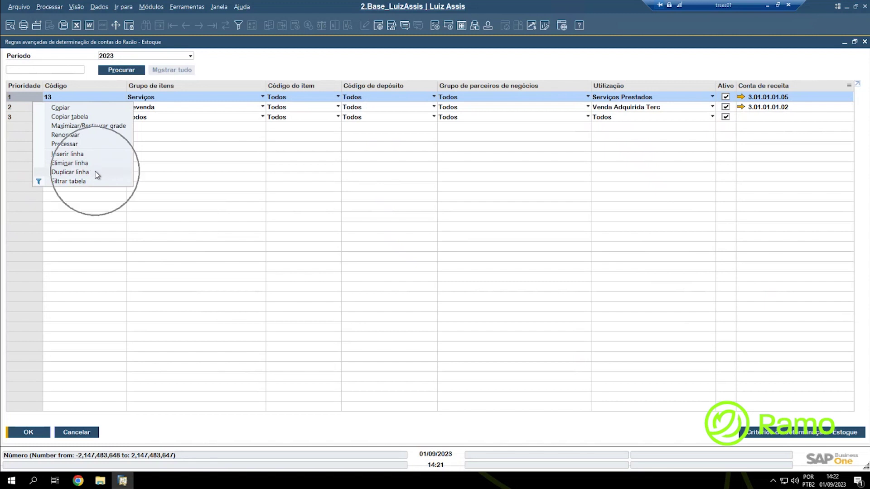
pyautogui.press('Escape')
# Start a new advanced rule with code nova and review the Grupo de itens and Código do item options.
pyautogui.click(71, 117)
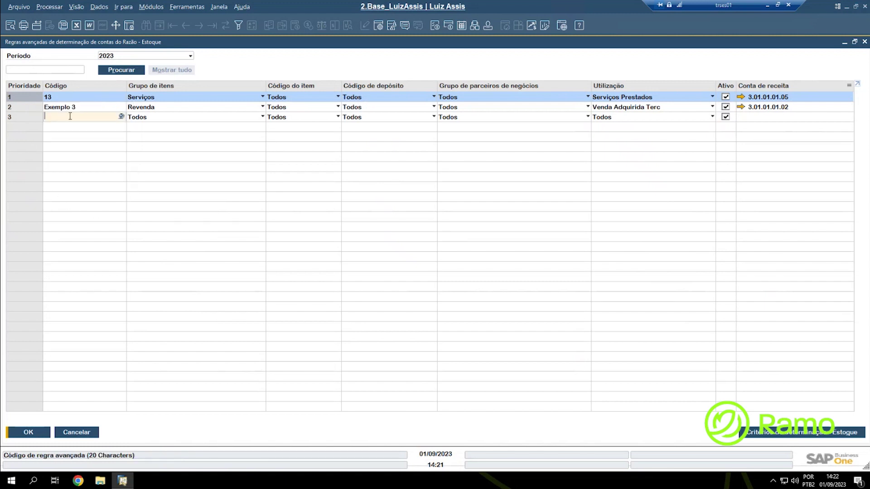
pyautogui.write('nova')
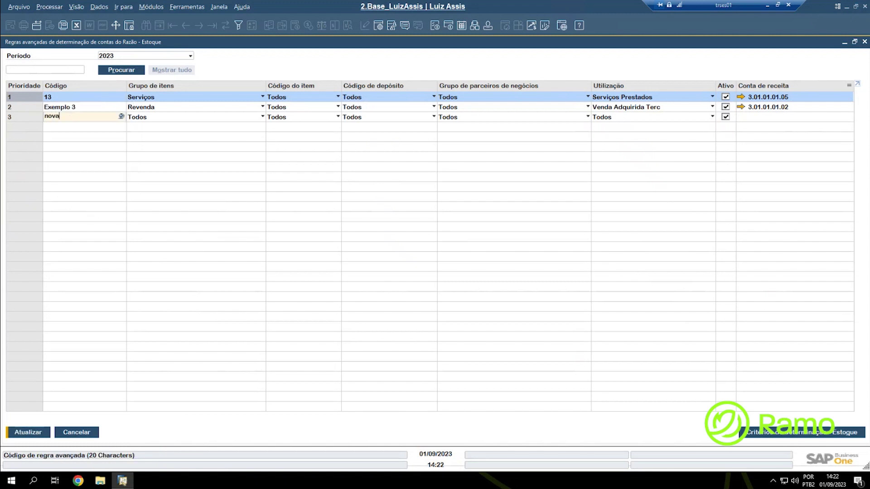
pyautogui.click(145, 118)
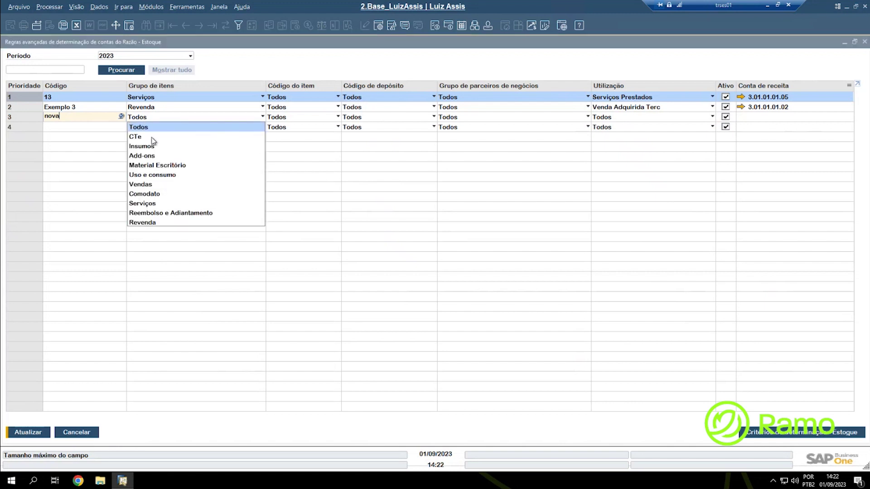
pyautogui.click(286, 116)
pyautogui.click(285, 117)
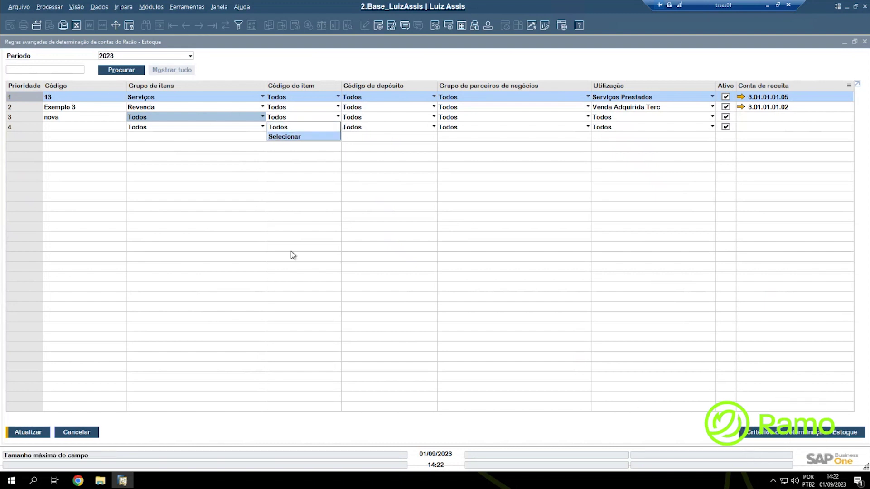
# Delete the nova rule, update the list, and close both the advanced rules and account determination windows.
pyautogui.click(21, 118)
pyautogui.rightClick(20, 119)
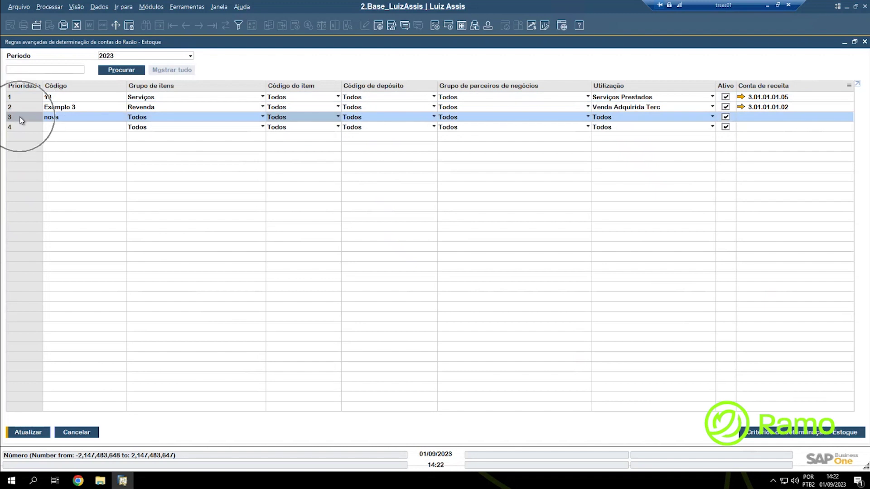
pyautogui.click(68, 187)
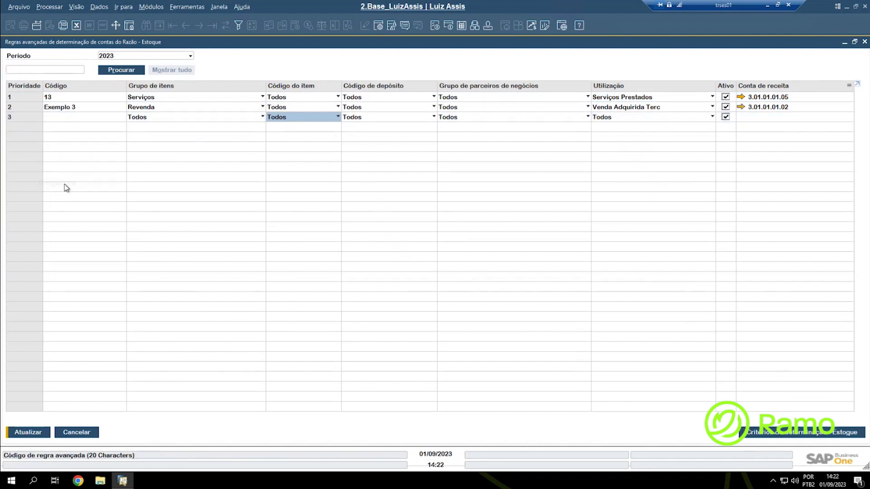
pyautogui.click(35, 432)
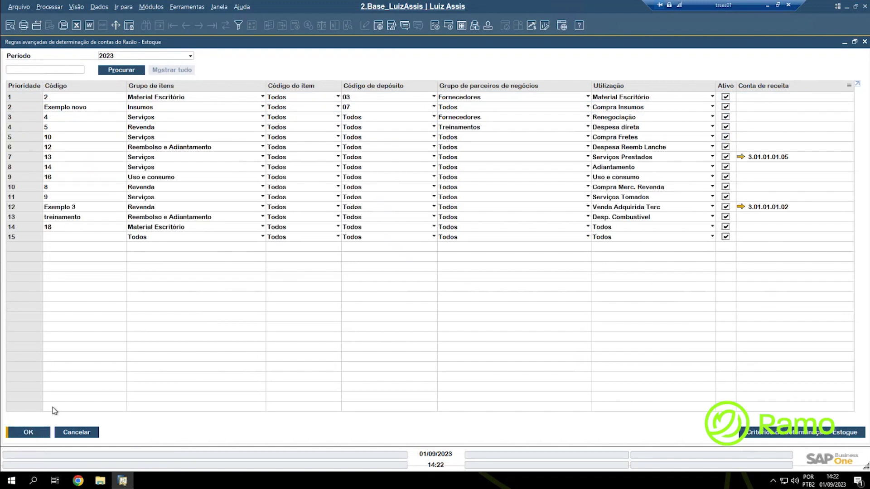
pyautogui.click(76, 432)
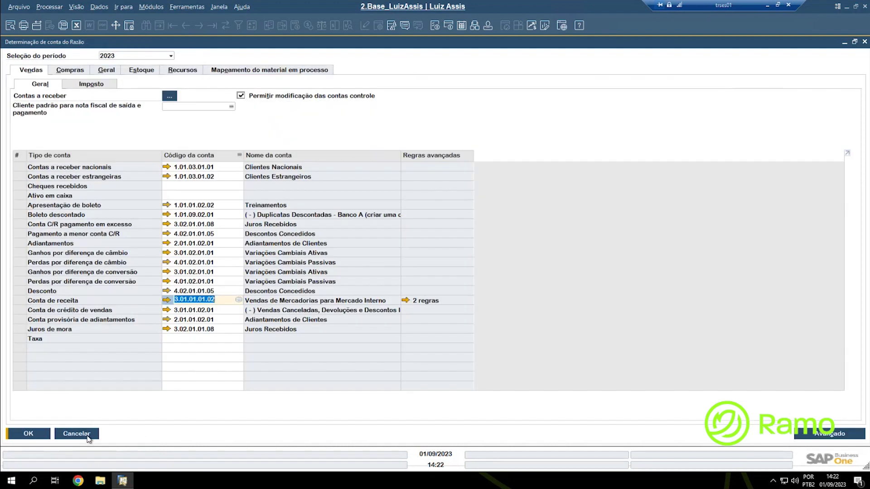
pyautogui.click(88, 435)
# Reopen Determinação de conta do Razão and display the advanced rules linked to Conta de receita.
pyautogui.click(38, 137)
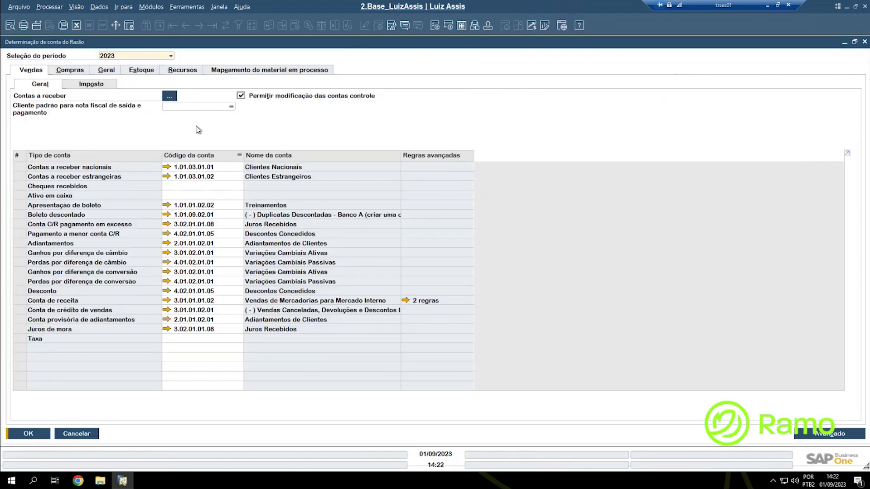
pyautogui.click(221, 301)
pyautogui.click(406, 300)
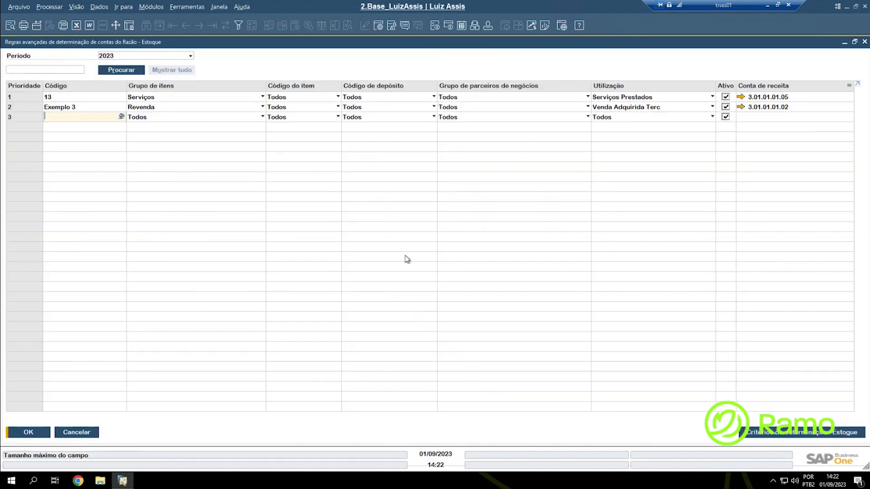
# Open the determination criteria for the Estoque advanced rules and examine which criteria are active, from Grupo de itens to Grupo de parceiros de negócios.
pyautogui.click(800, 441)
pyautogui.click(796, 439)
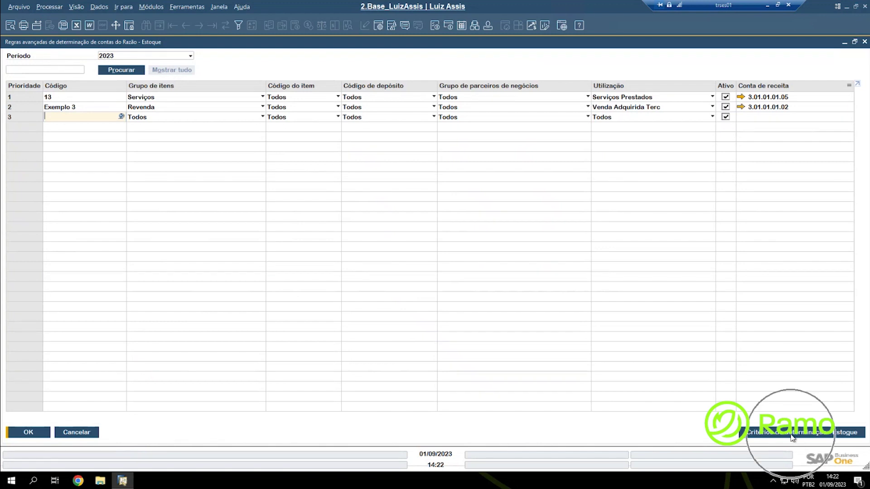
pyautogui.click(792, 437)
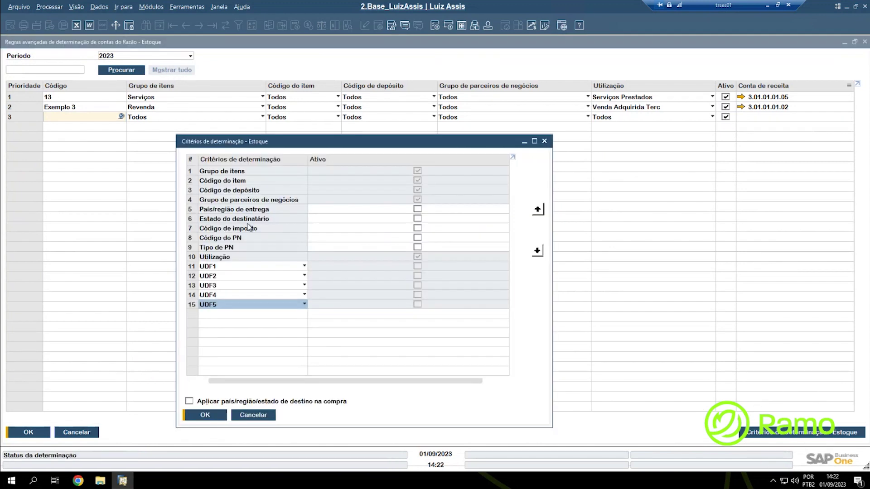
pyautogui.click(430, 184)
pyautogui.click(430, 184)
pyautogui.click(222, 175)
pyautogui.click(256, 195)
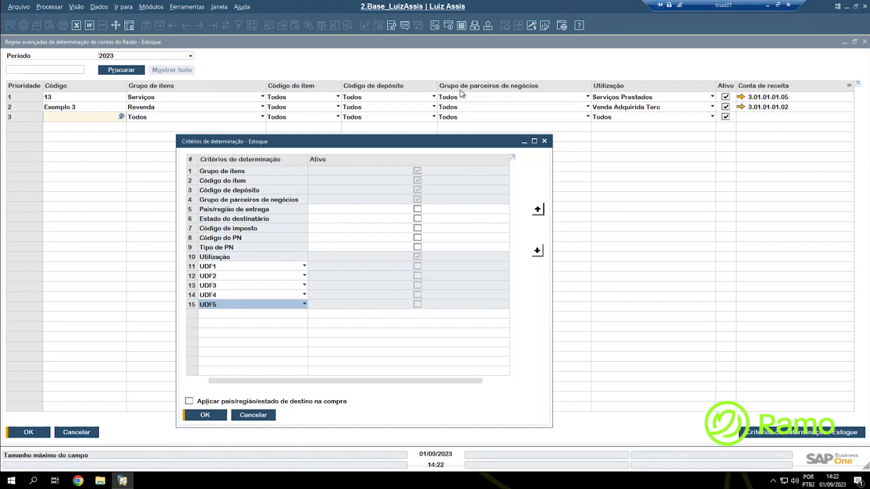
pyautogui.click(290, 200)
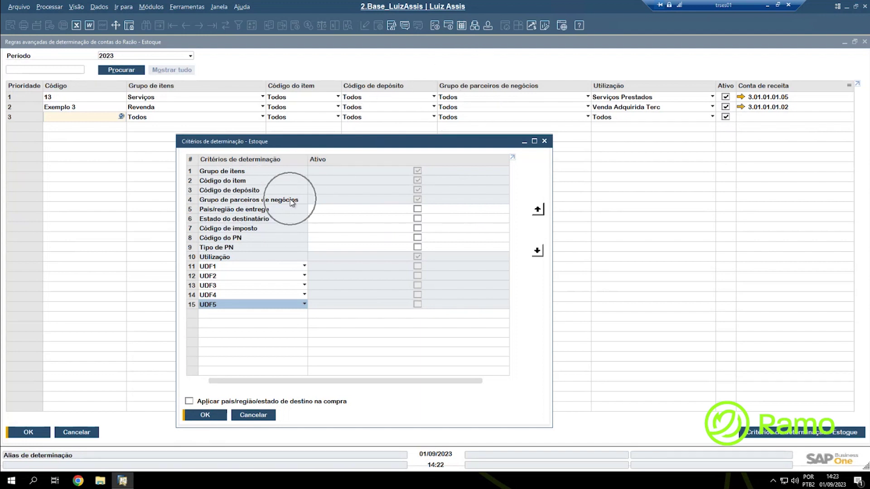
# Activate the País/região de entrega determination criterion and close the criteria window without saving the modification.
pyautogui.click(420, 210)
pyautogui.click(417, 210)
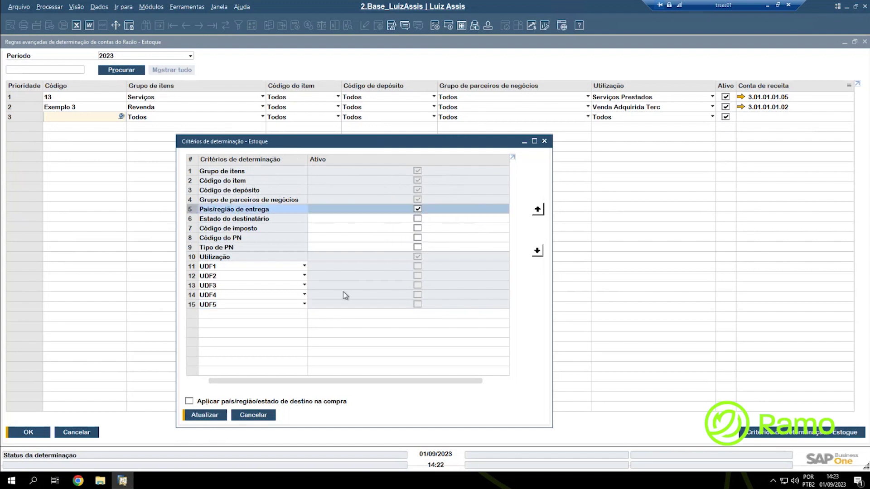
pyautogui.click(219, 415)
pyautogui.click(692, 97)
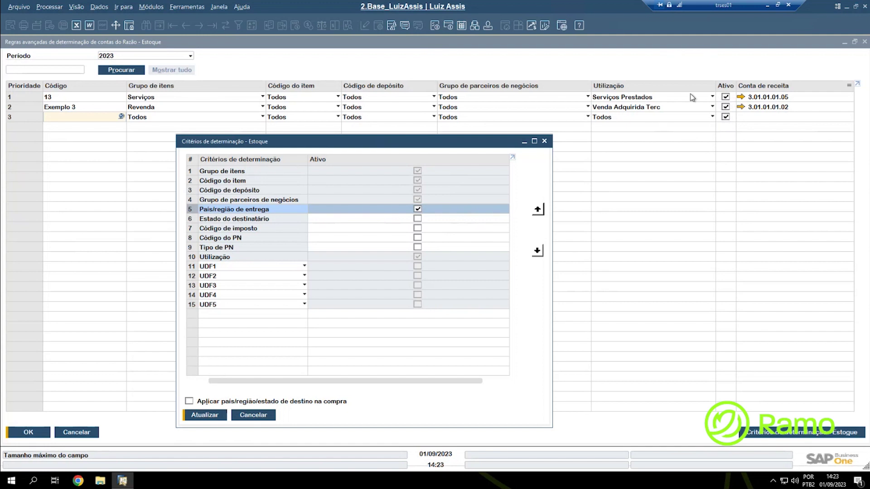
pyautogui.click(692, 98)
pyautogui.click(692, 97)
pyautogui.click(691, 97)
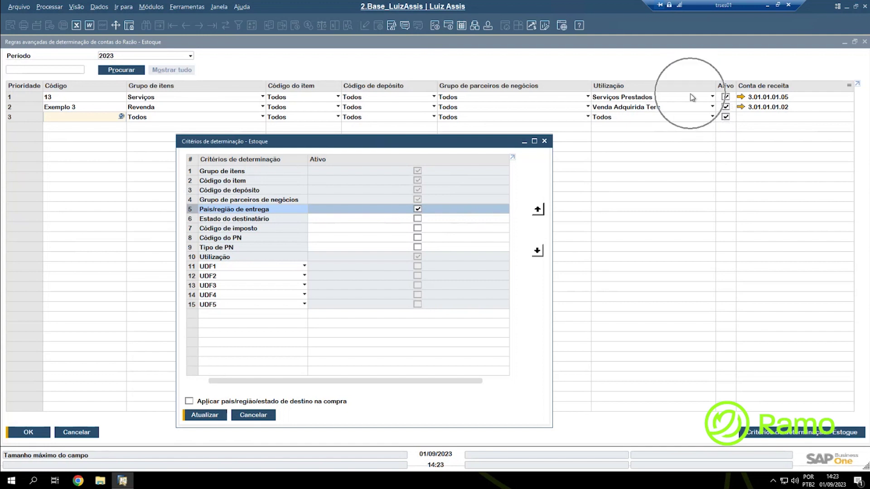
pyautogui.click(692, 97)
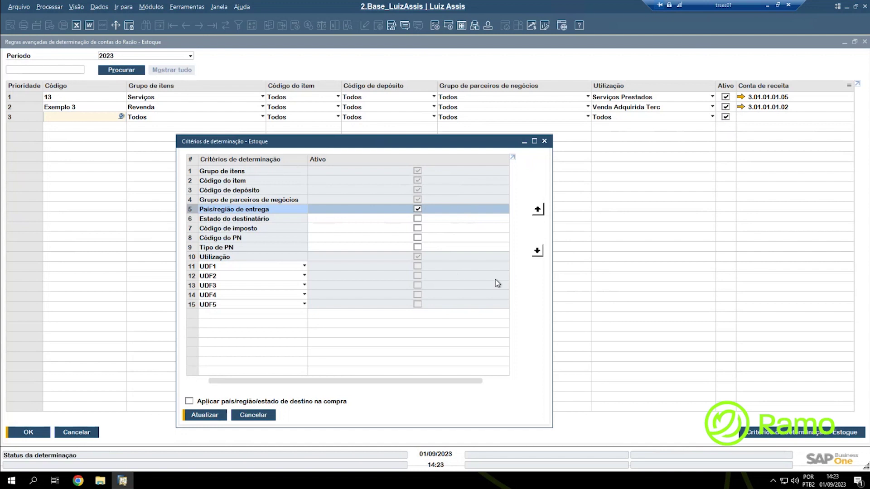
pyautogui.click(545, 141)
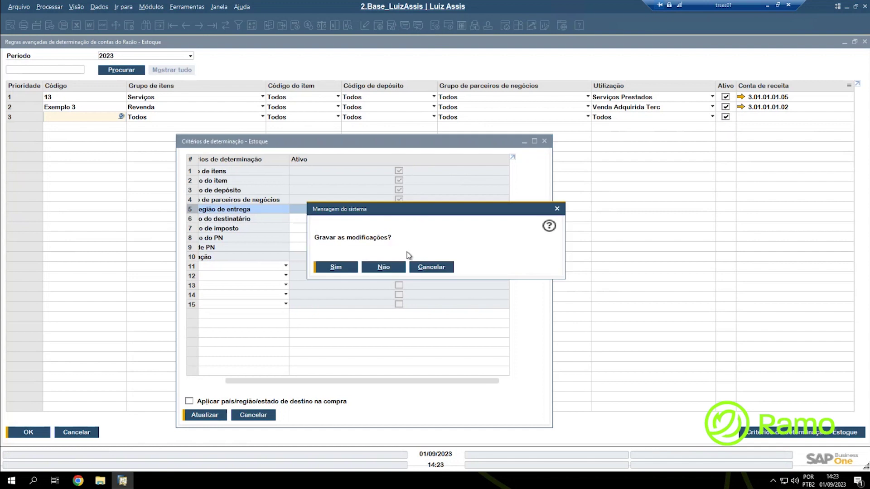
pyautogui.click(383, 269)
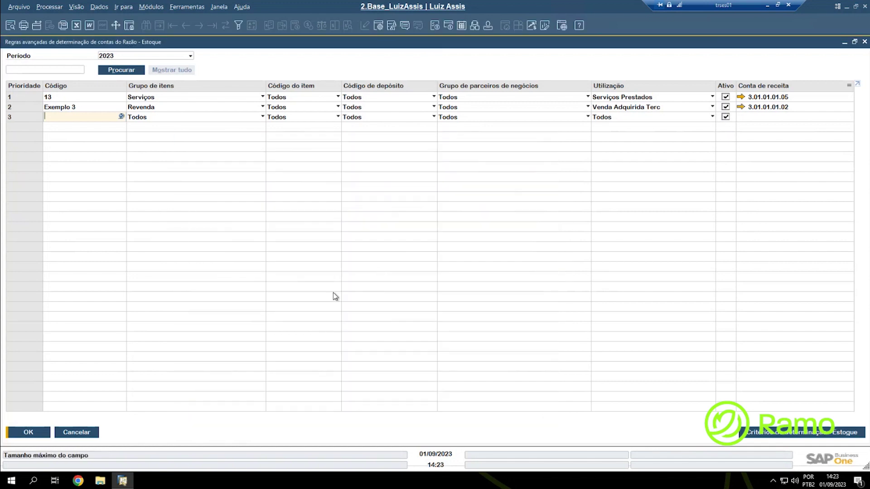
# Restore the advanced rules and account determination windows to a smaller size, keeping the Conta de receita row visible below the rules.
pyautogui.click(854, 42)
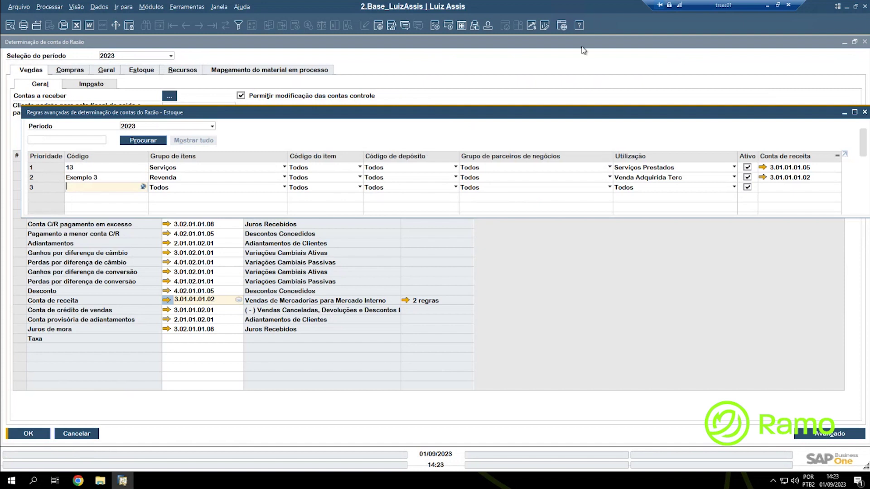
pyautogui.click(855, 41)
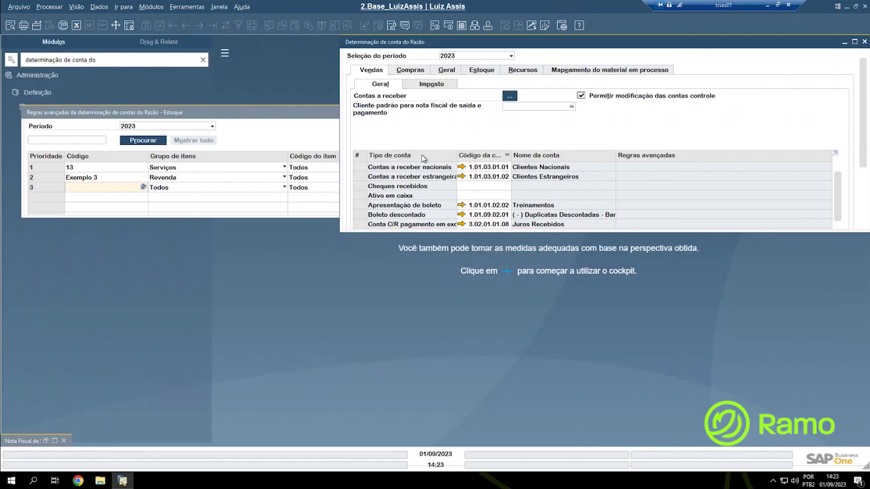
pyautogui.scroll(-3, 600, 197)
pyautogui.scroll(-1, 600, 198)
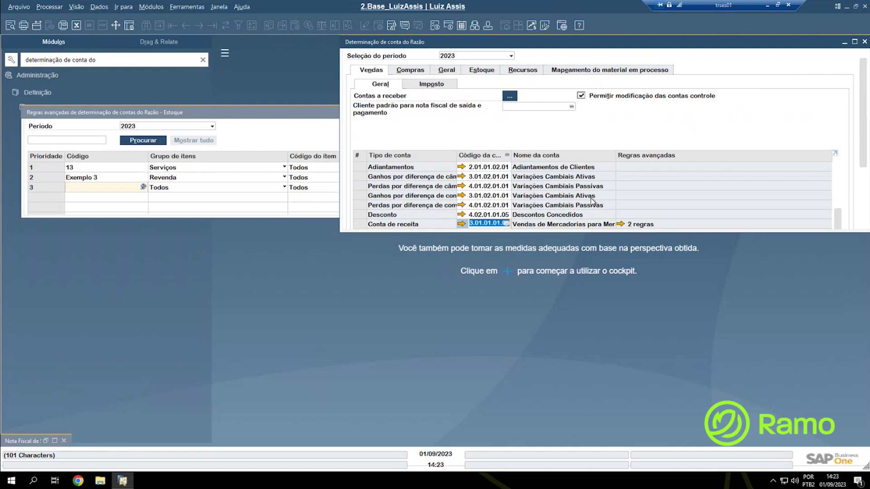
pyautogui.doubleClick(257, 116)
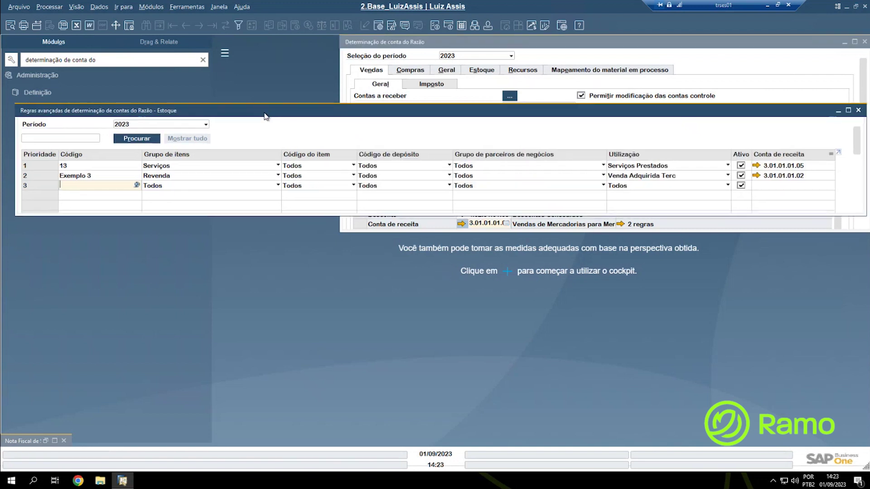
pyautogui.moveTo(266, 117); pyautogui.dragTo(264, 117)
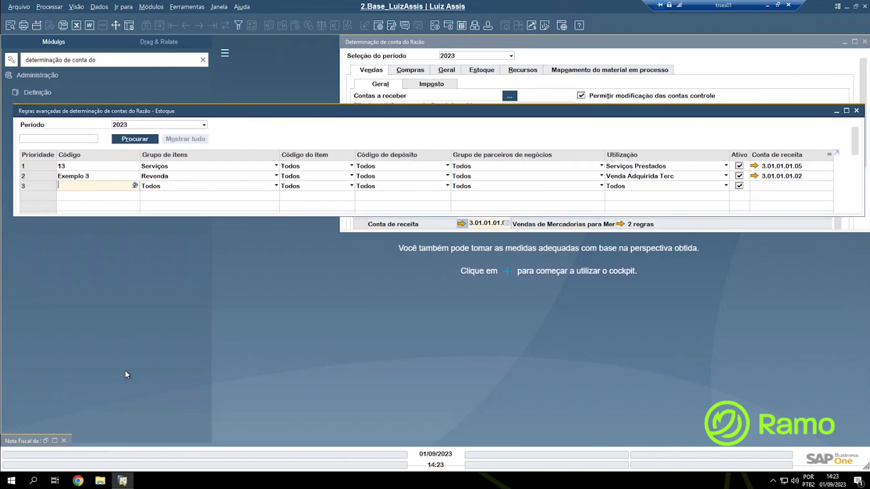
# Restore the minimized Nota Fiscal de Saída and add item SRV00002, Serviços Prestados, to its first line.
pyautogui.click(46, 441)
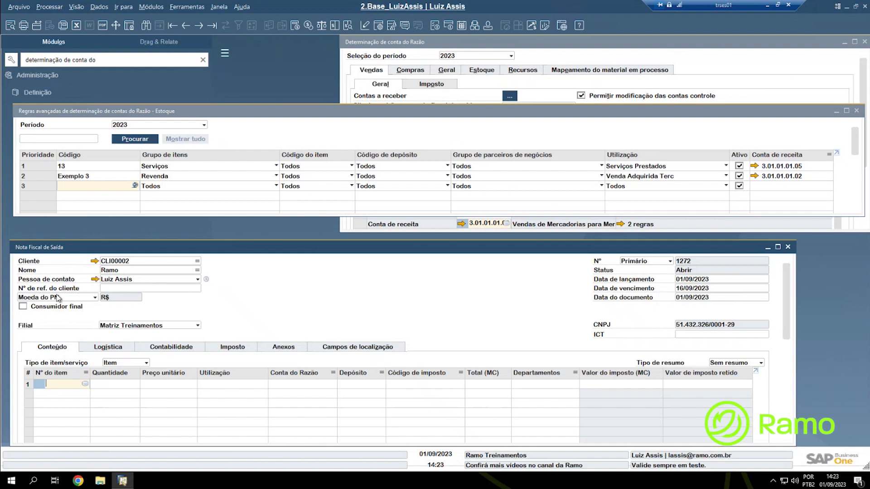
pyautogui.click(60, 383)
pyautogui.press('Tab')
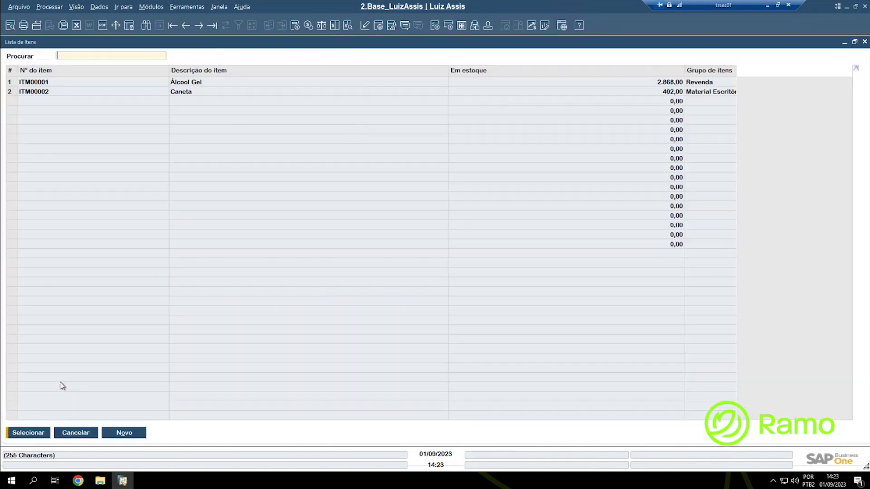
pyautogui.click(285, 234)
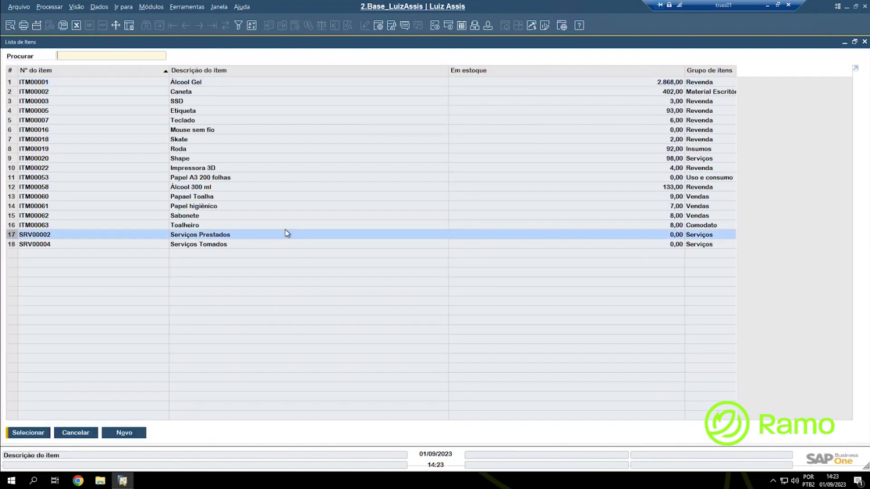
pyautogui.click(25, 433)
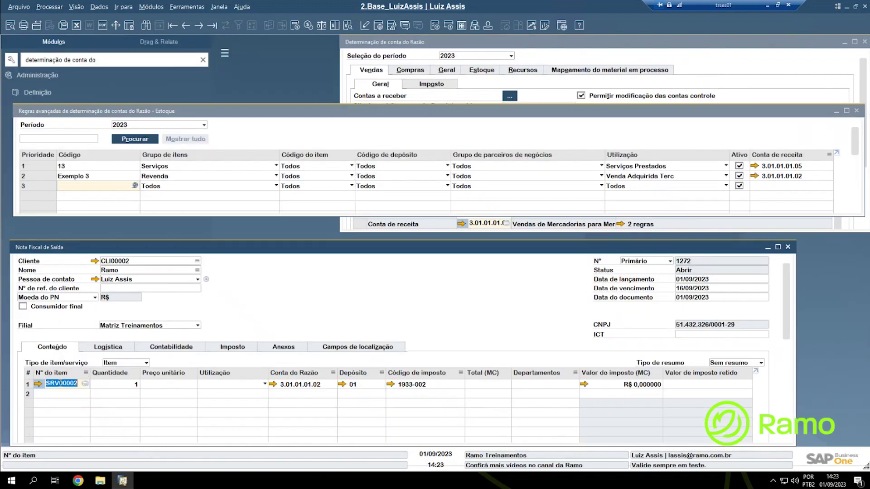
# Add item SRV00002 to the second line of the Nota Fiscal de Saída.
pyautogui.click(56, 392)
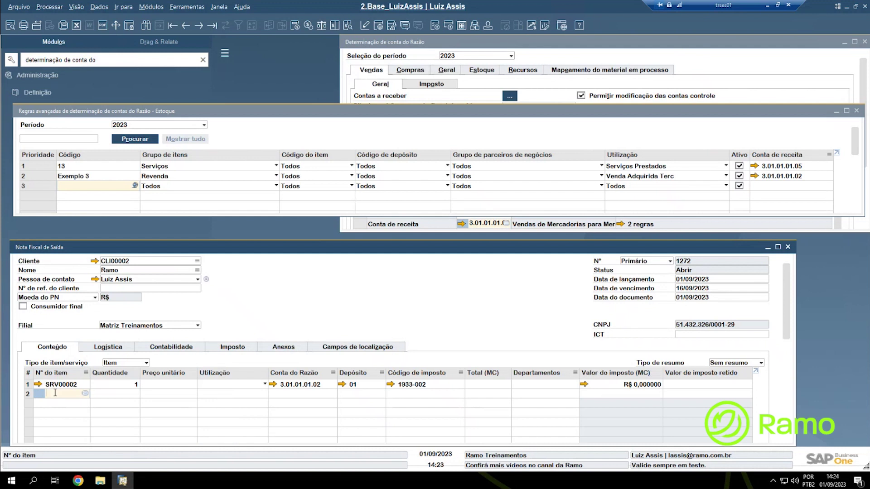
pyautogui.write('SRV00002')
pyautogui.press('Tab')
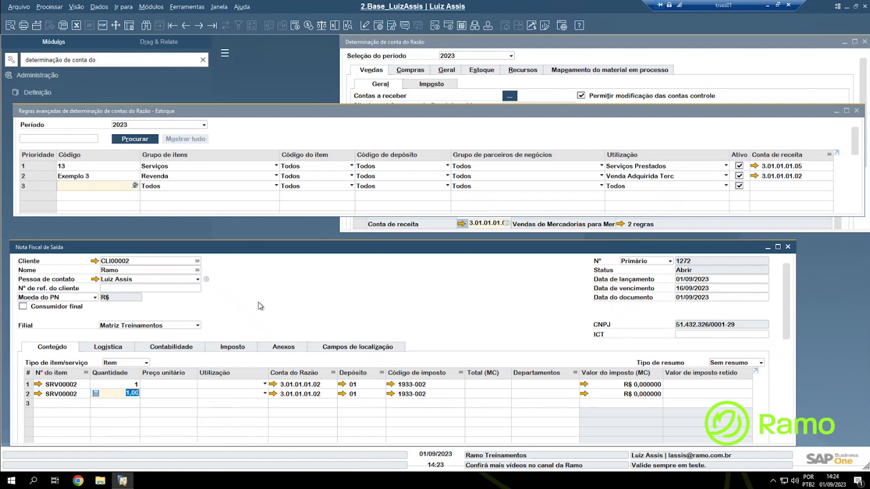
# Compare the first invoice line's Conta do Razão with the default Conta de receita in the account determination.
pyautogui.click(28, 384)
pyautogui.click(290, 382)
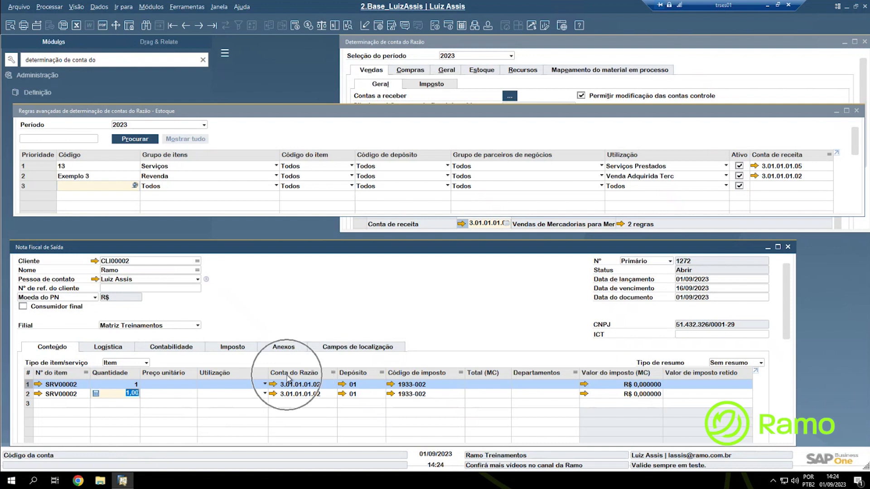
pyautogui.click(288, 379)
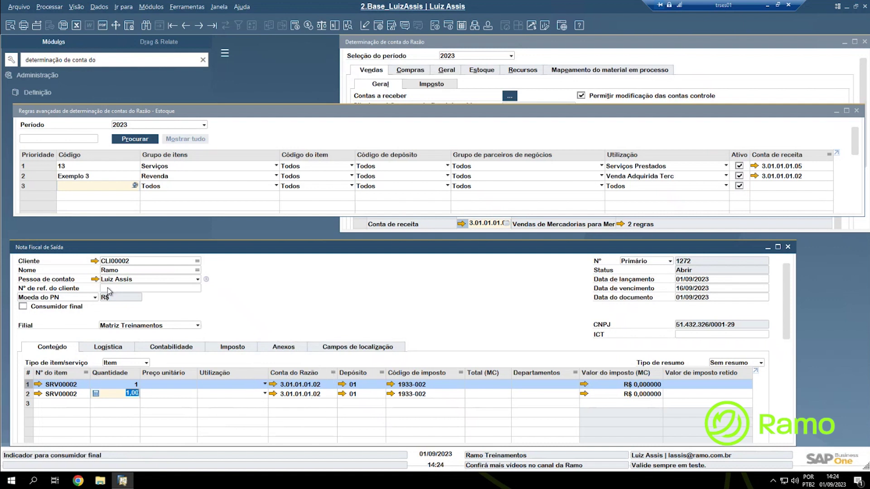
pyautogui.click(54, 257)
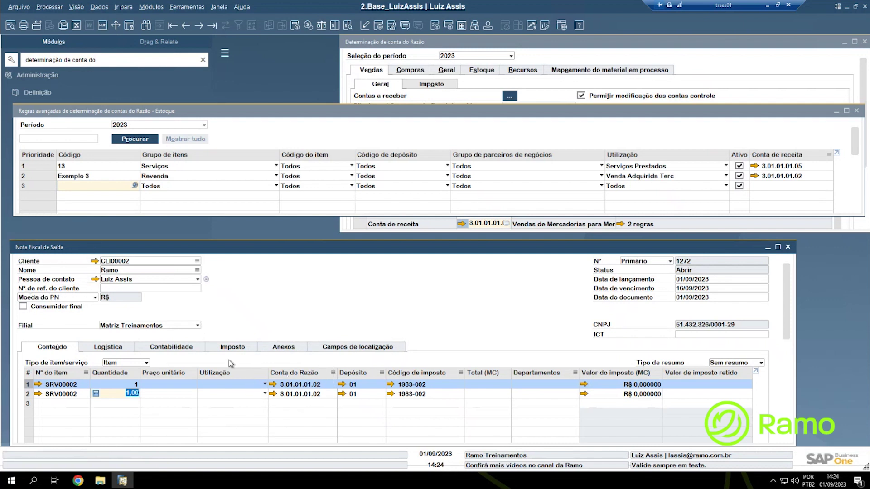
pyautogui.click(273, 387)
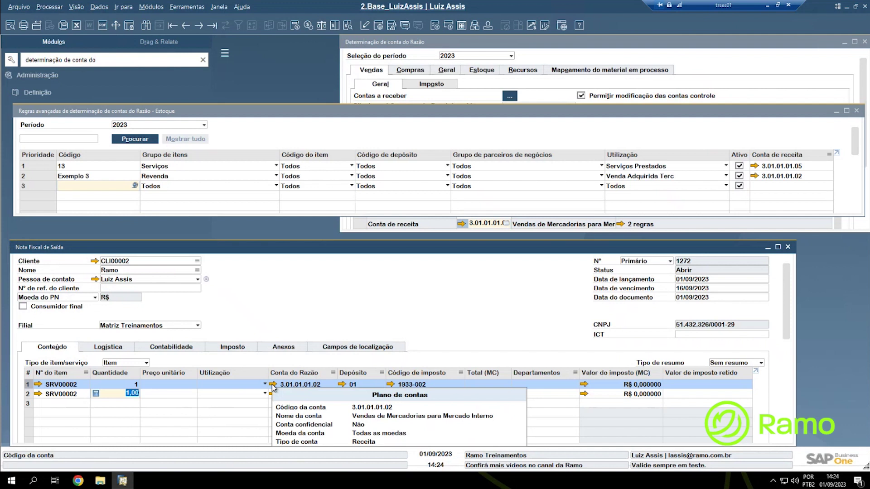
pyautogui.press('Return')
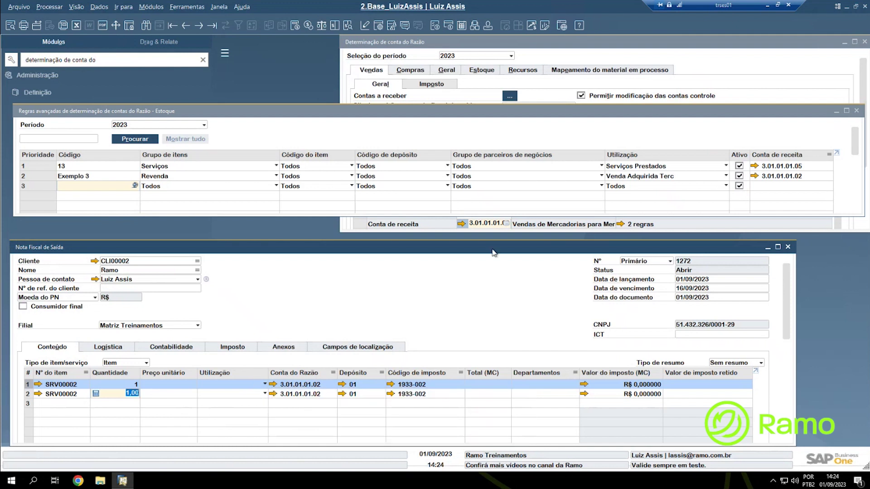
pyautogui.click(463, 225)
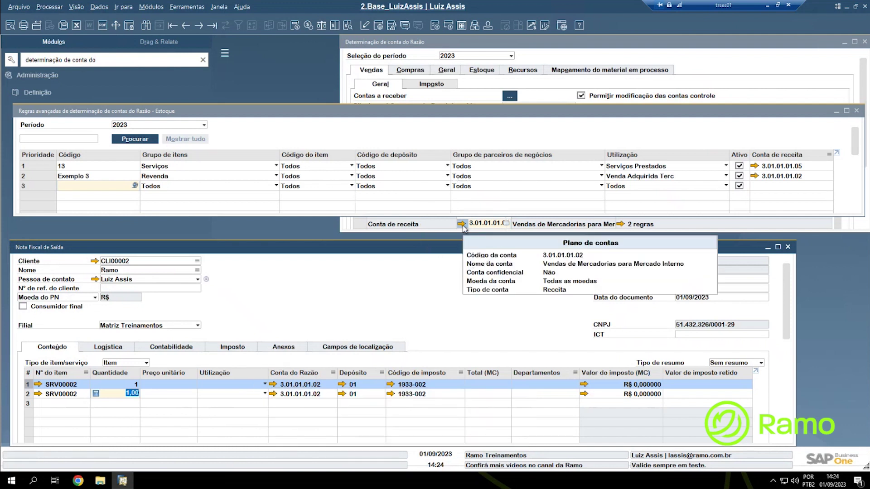
pyautogui.click(463, 225)
pyautogui.click(463, 225)
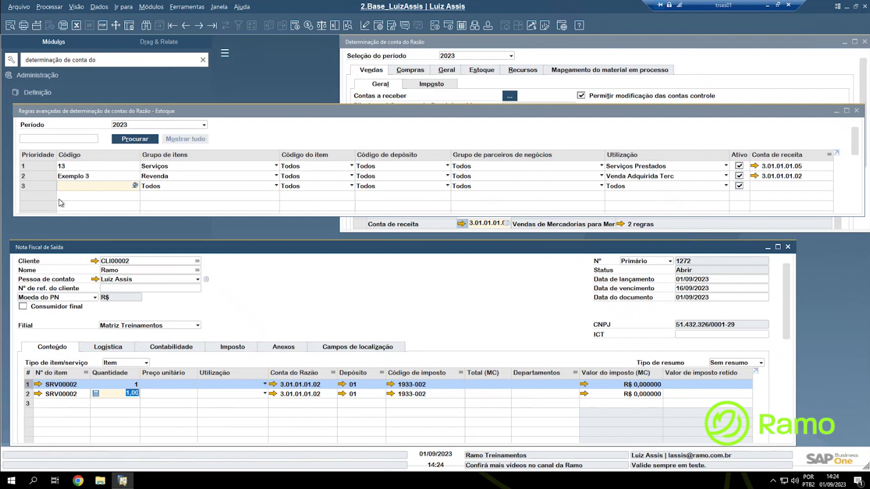
# Select rule 13 for reference and set the second invoice line's Utilização to Serviços Prestados.
pyautogui.click(30, 167)
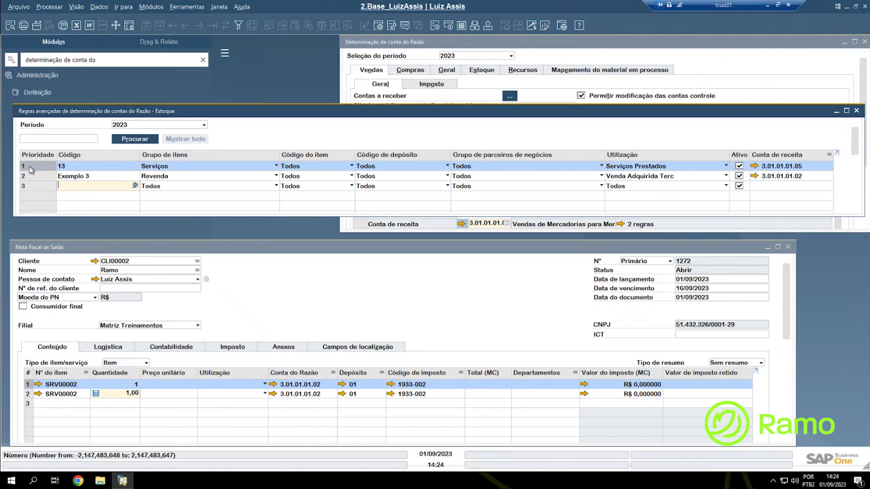
pyautogui.click(309, 430)
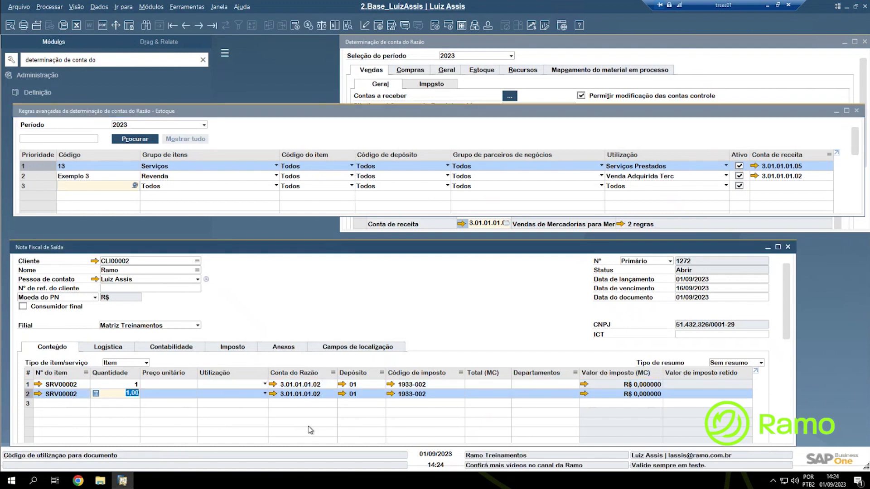
pyautogui.click(230, 398)
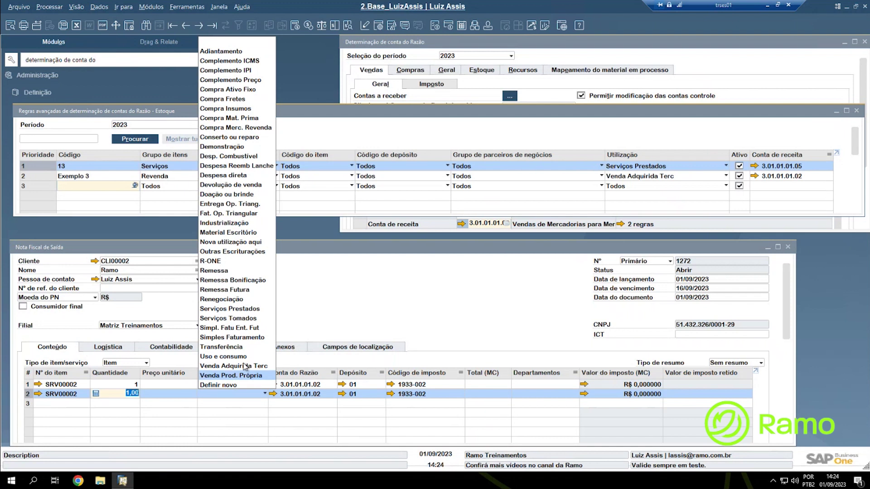
pyautogui.click(249, 311)
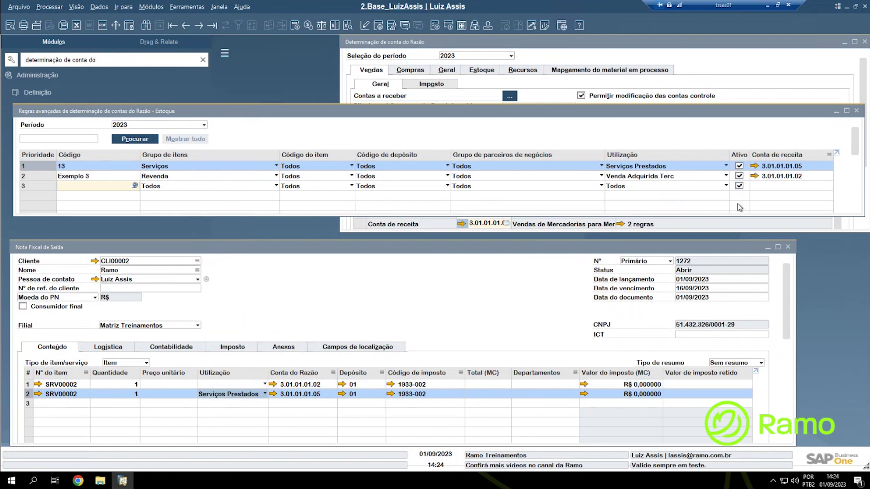
# Compare the second invoice line's Conta do Razão with the revenue account and criteria of rule 13.
pyautogui.moveTo(755, 169)
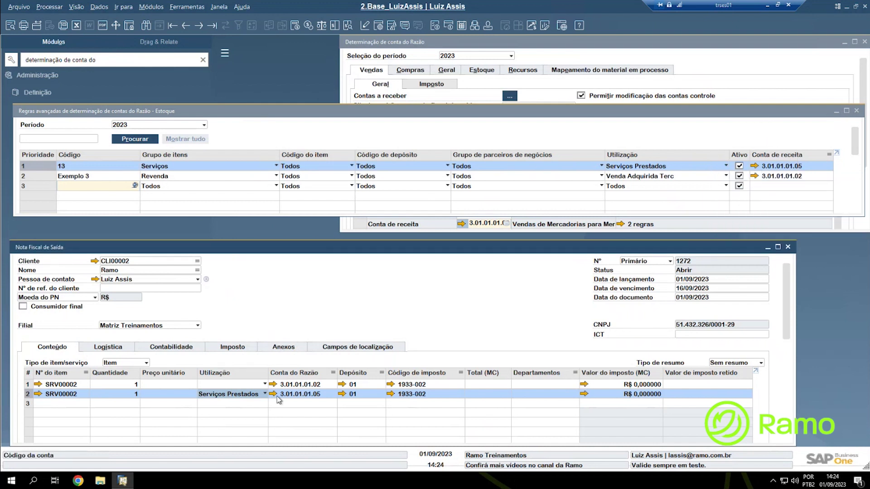
pyautogui.moveTo(273, 396)
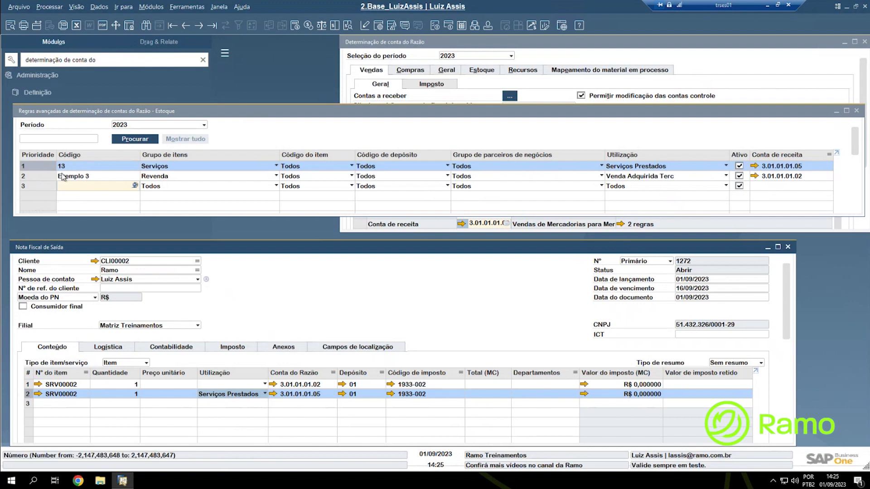
pyautogui.click(392, 167)
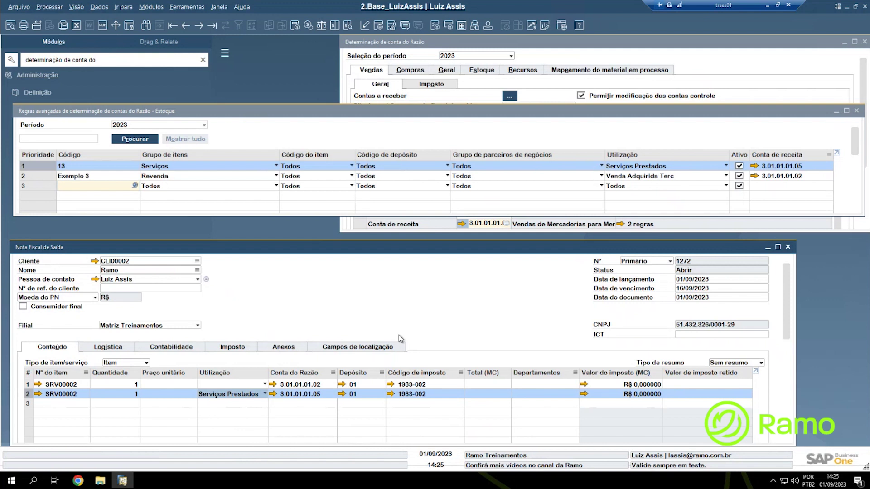
# Check the Grupo de itens of the second invoice line's item SRV00002 in its master record, and close the record.
pyautogui.click(168, 168)
pyautogui.click(37, 394)
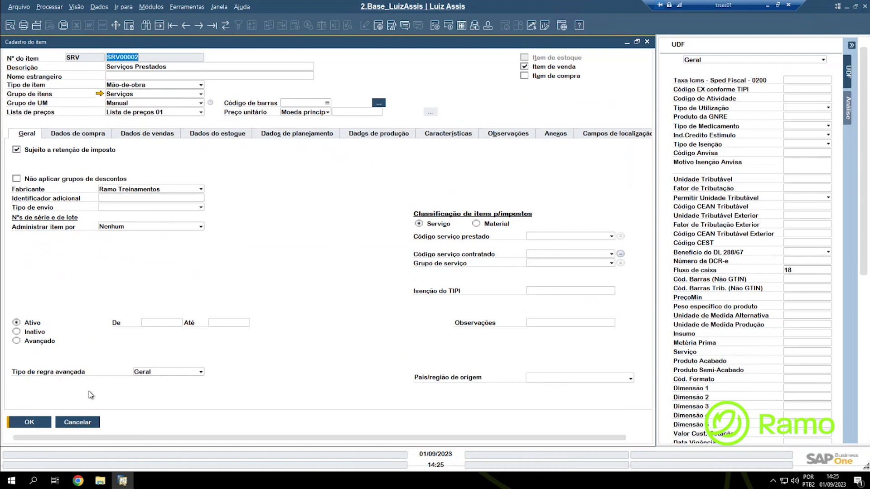
pyautogui.click(79, 422)
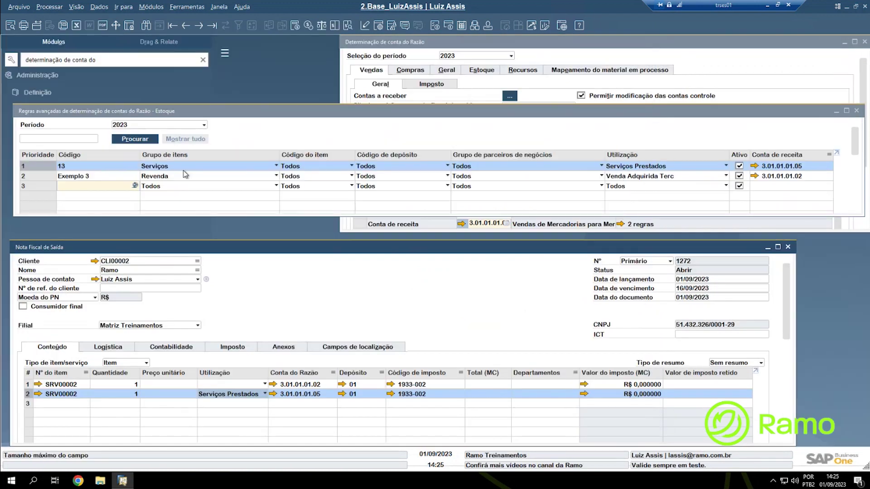
# Compare rule 13's item, warehouse, business partner group and Utilização criteria with the second invoice line.
pyautogui.click(316, 165)
pyautogui.click(55, 397)
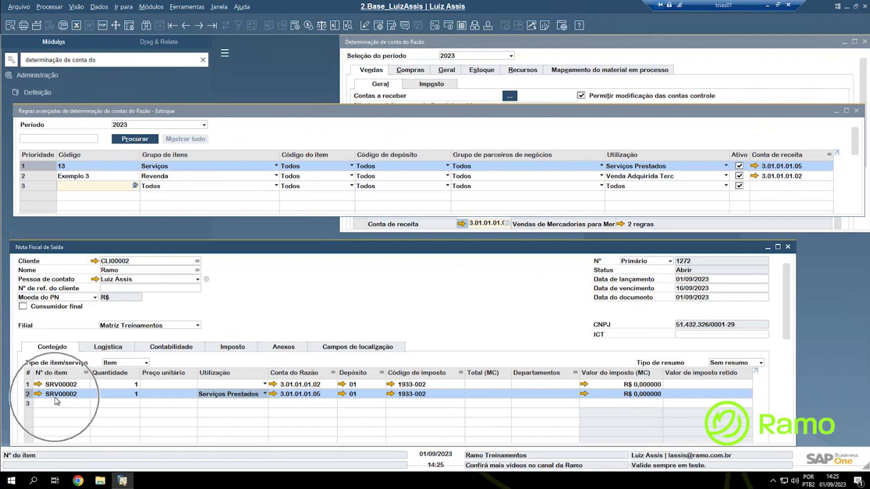
pyautogui.click(392, 158)
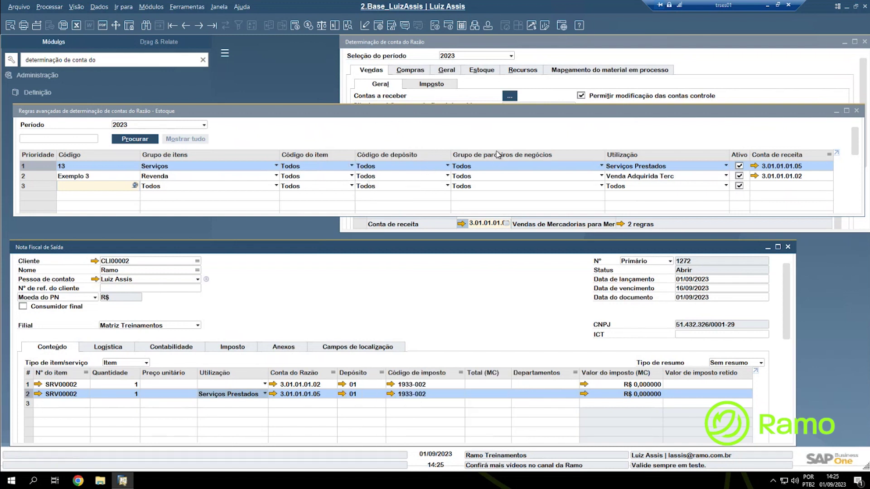
pyautogui.click(501, 168)
pyautogui.click(651, 166)
pyautogui.click(651, 166)
pyautogui.click(33, 146)
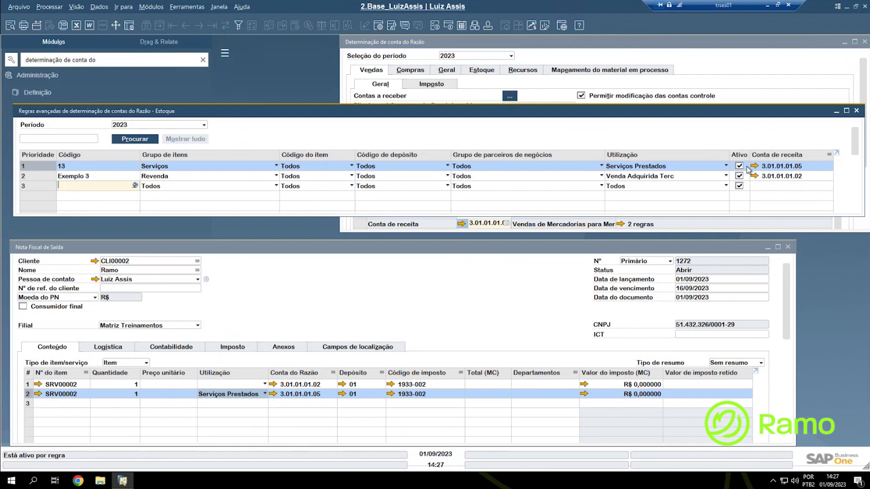
# Close and reopen Determinação de conta do Razão, and show the advanced rules of Conta de receita in a maximized window.
pyautogui.click(865, 43)
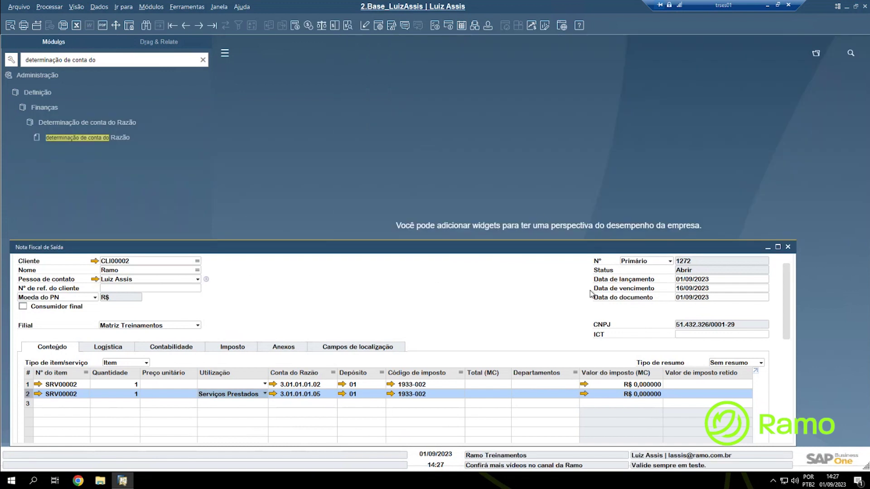
pyautogui.click(32, 137)
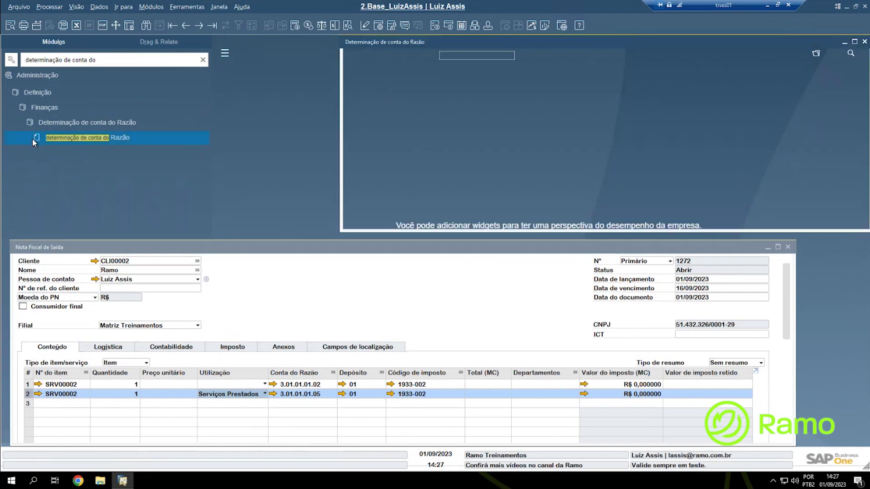
pyautogui.click(855, 43)
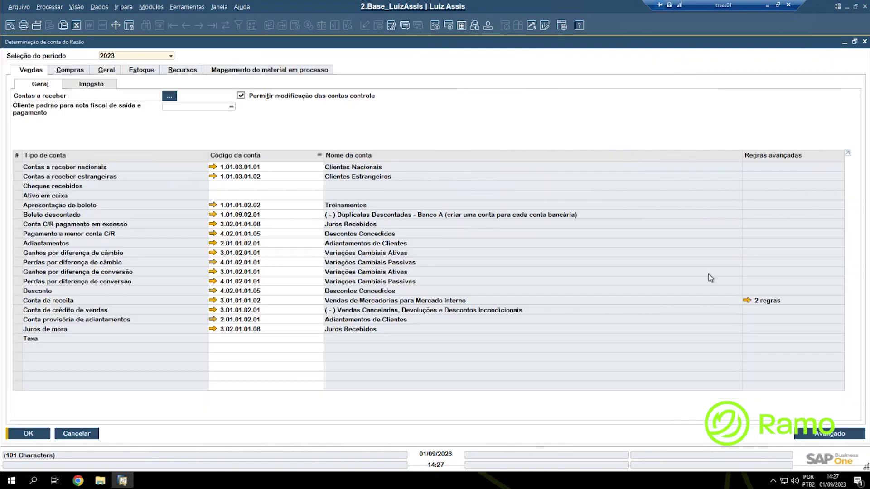
pyautogui.click(747, 301)
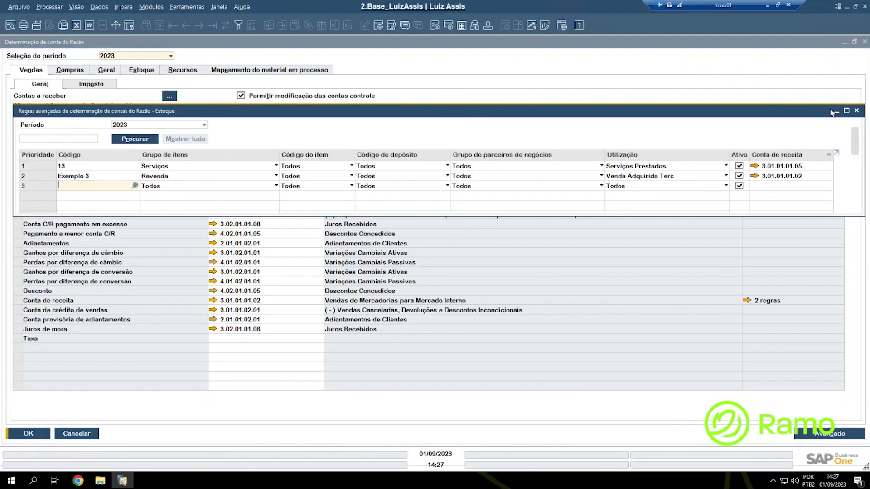
pyautogui.click(846, 110)
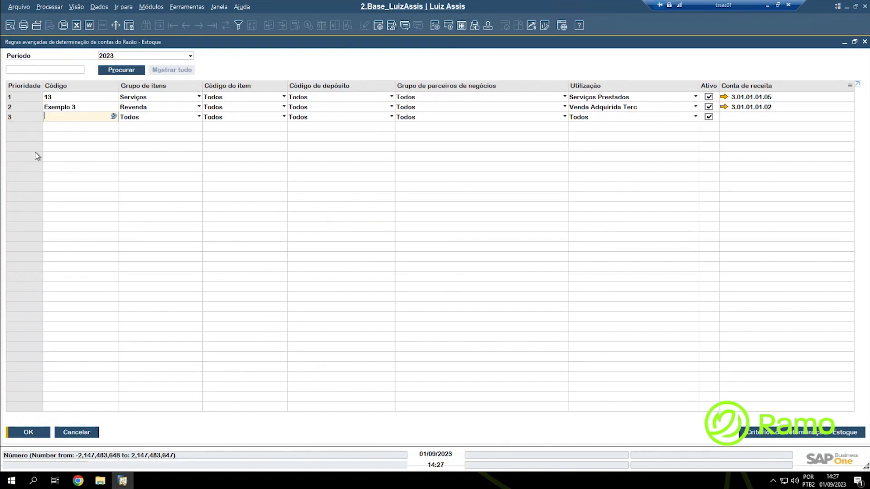
# Review the row options available for rule 13, and leave the advanced rules without changing anything.
pyautogui.click(57, 115)
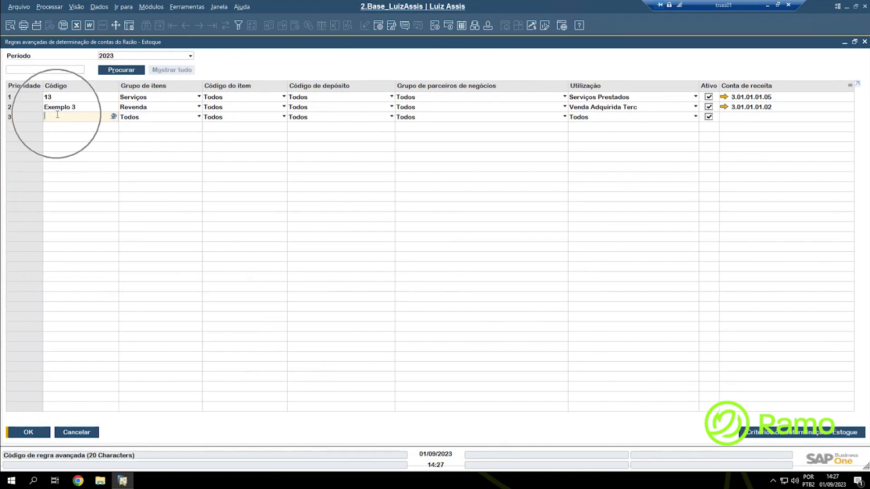
pyautogui.click(21, 98)
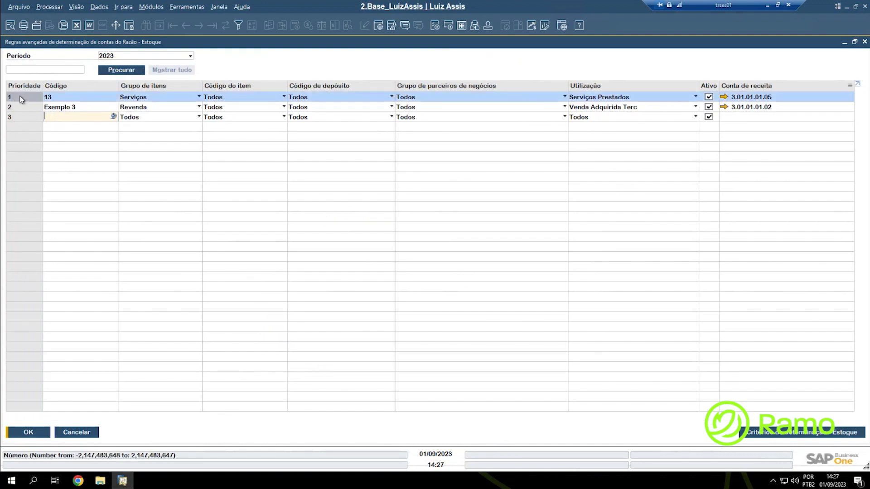
pyautogui.rightClick(21, 98)
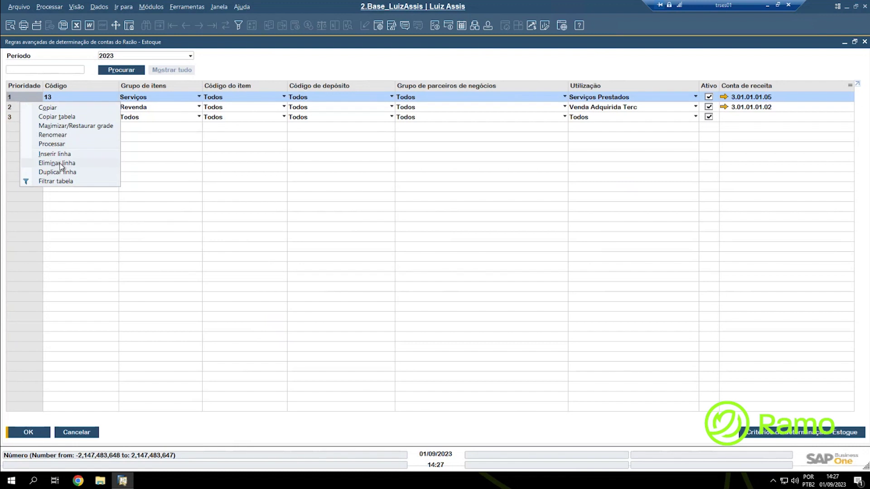
pyautogui.click(79, 435)
pyautogui.click(77, 434)
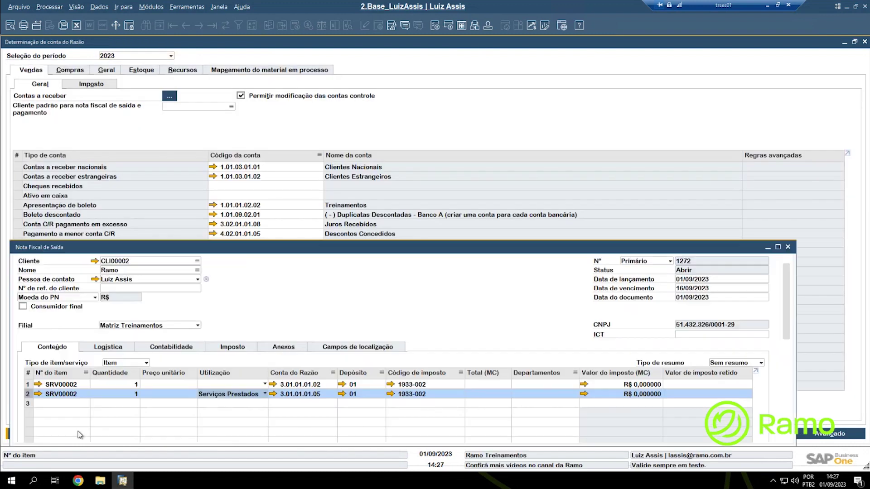